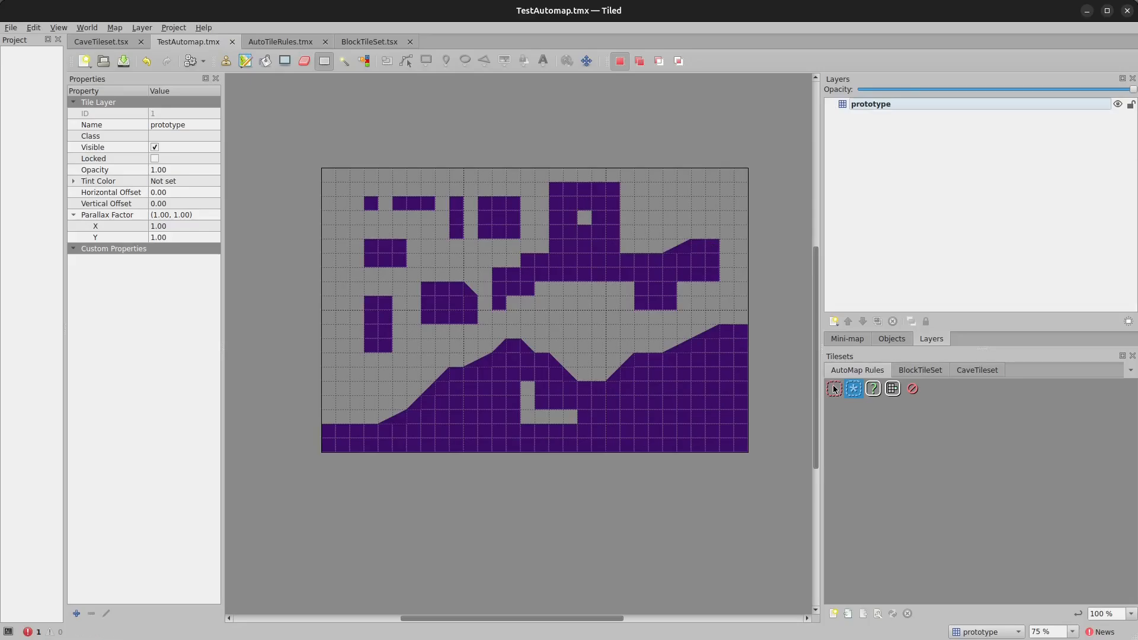
- Apply AutoMap to the purple prototype layer of the TestAutomap.tmx map
key(ctrl+m)
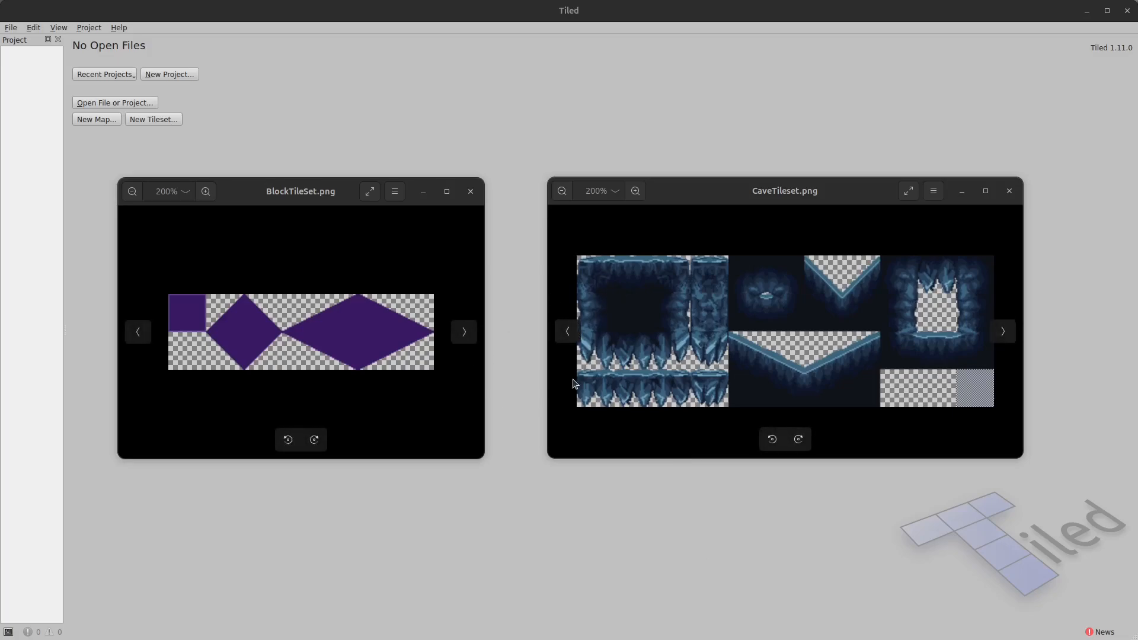
- Create a tileset named BlockShapes from BlockTileSet.png with 32 px tiles and save it as BlockShapes.tsx
click(438, 139)
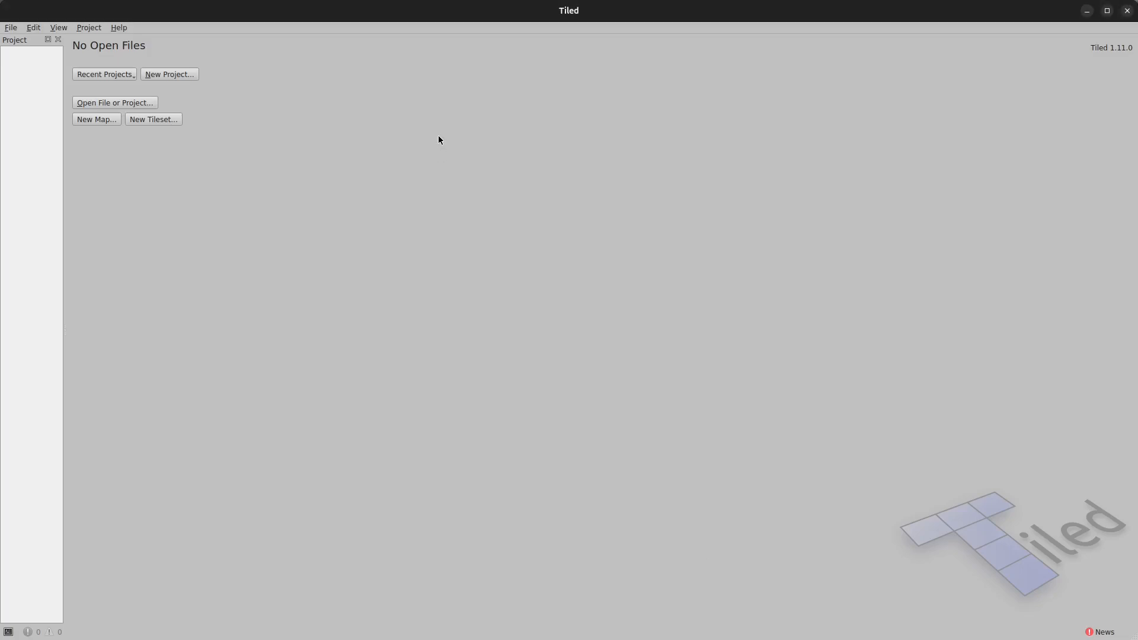
click(156, 120)
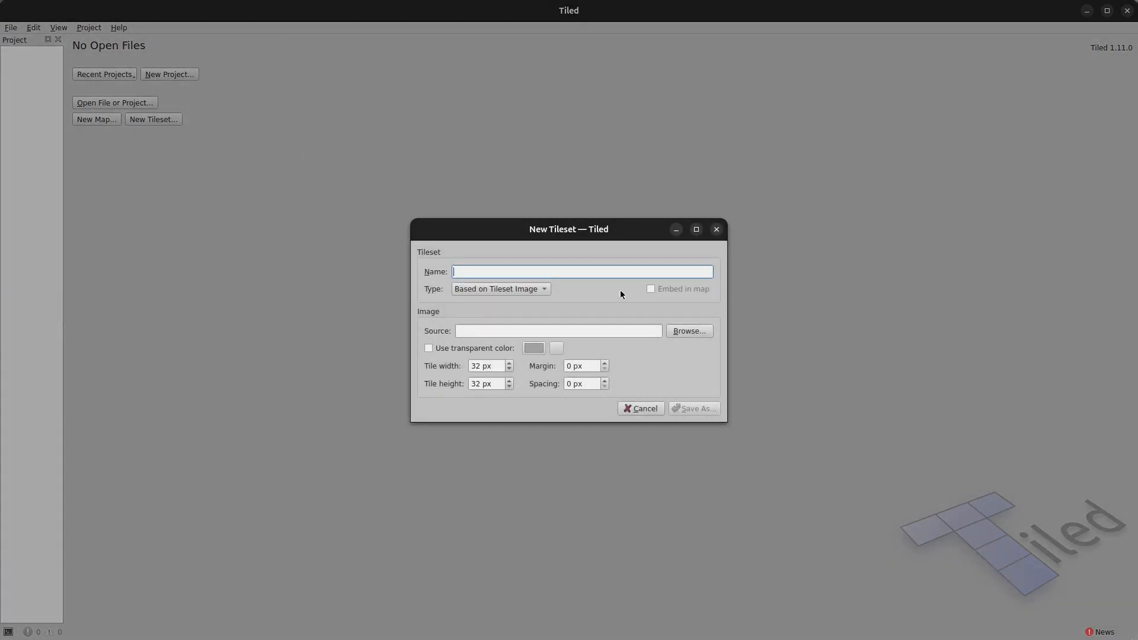
text(BlockShapes)
click(704, 334)
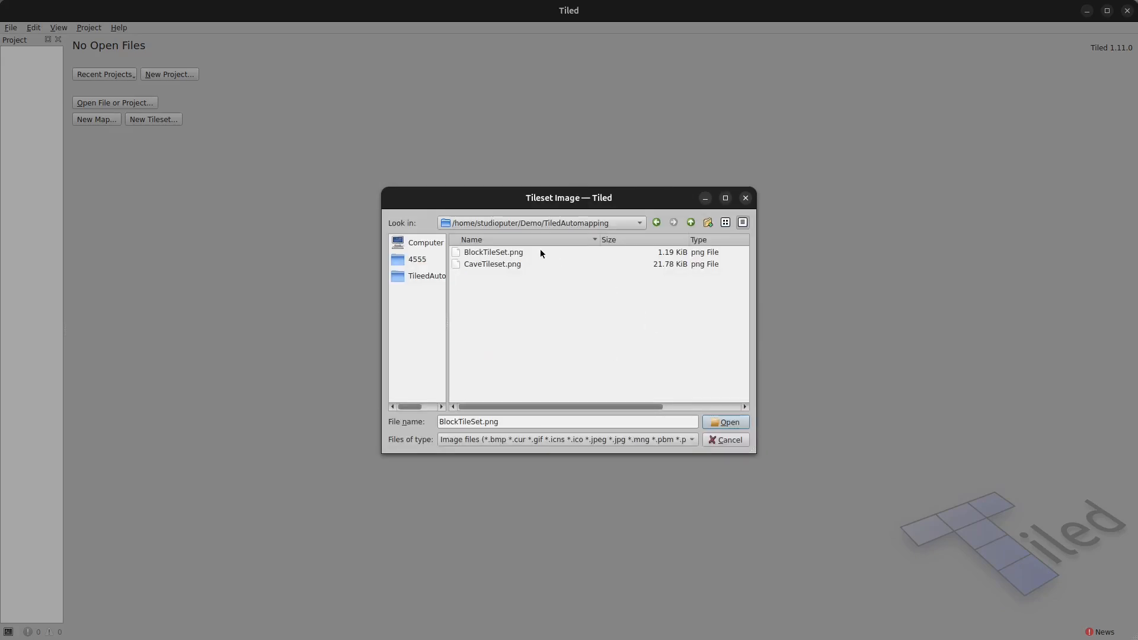
click(492, 253)
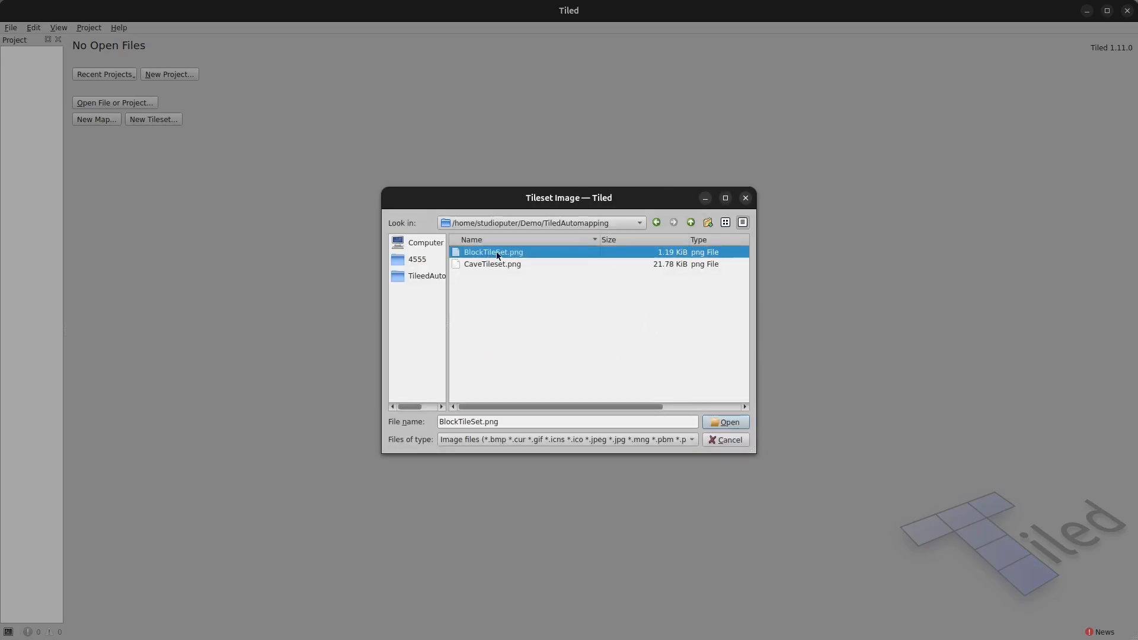
click(728, 422)
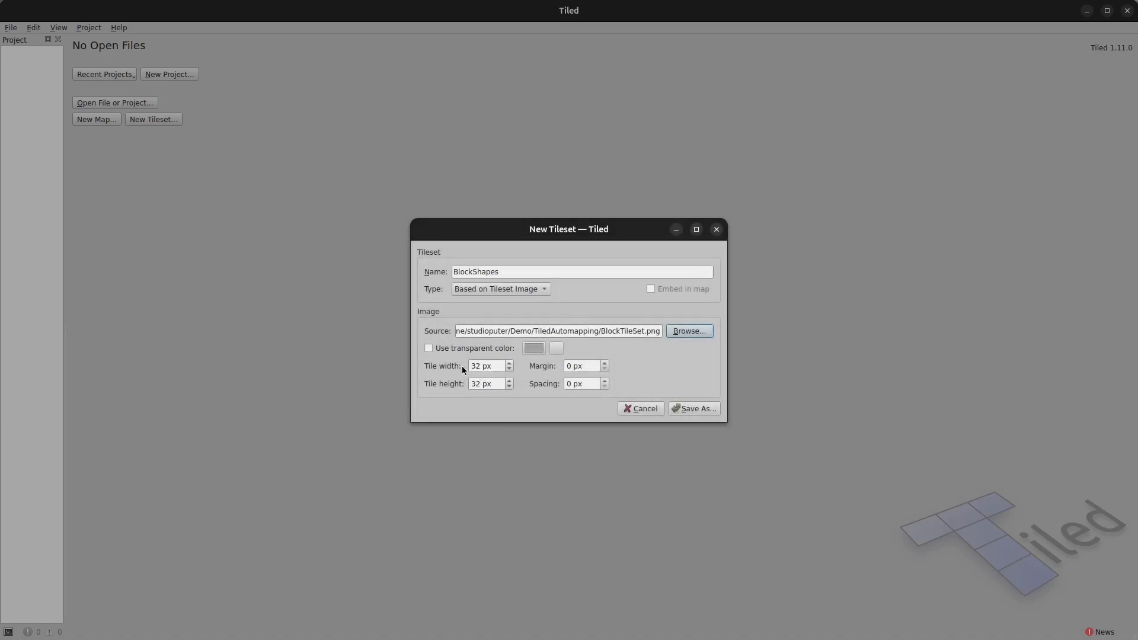
click(694, 407)
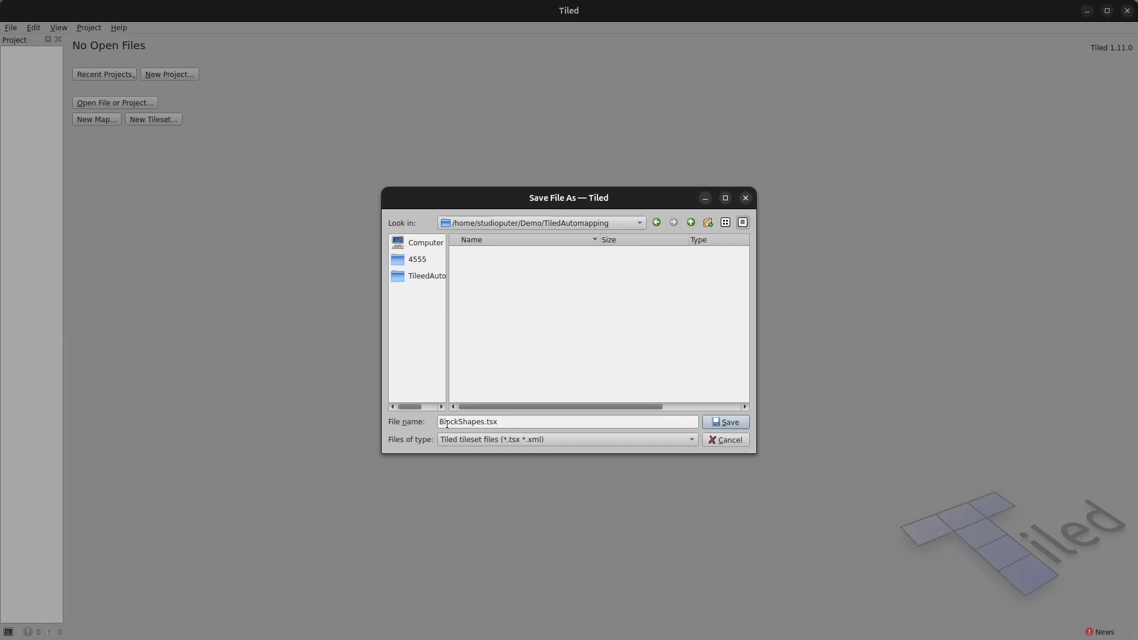
click(727, 422)
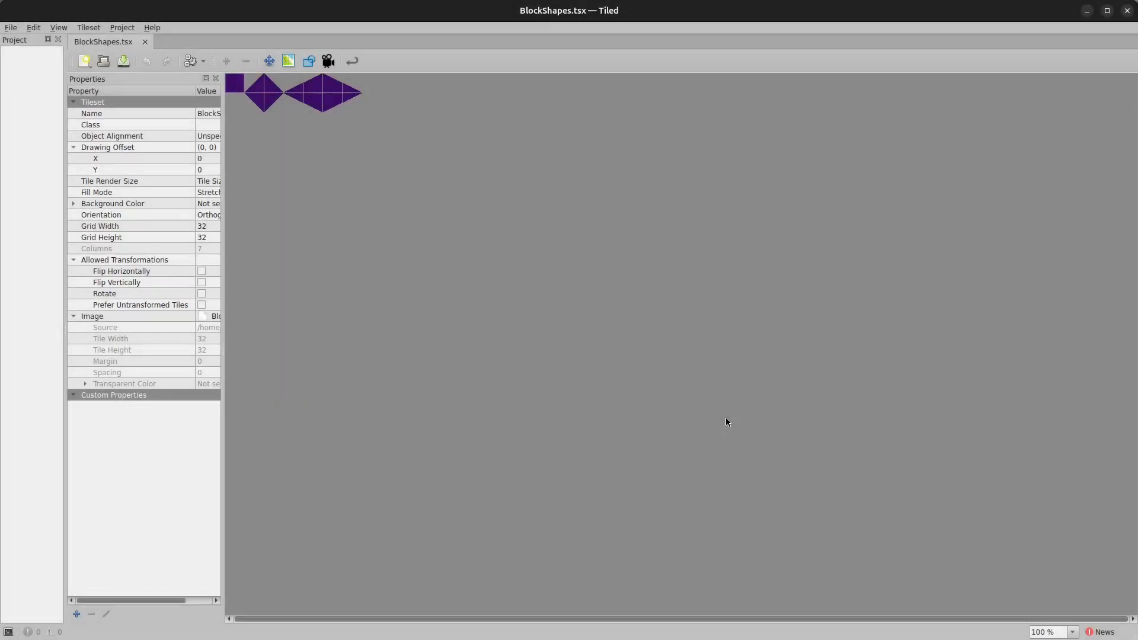
- Create a tileset named CaveTileset from CaveTileset.png with 32 px tiles and save it as CaveTileset.tsx
click(11, 27)
mouse_move(36, 41)
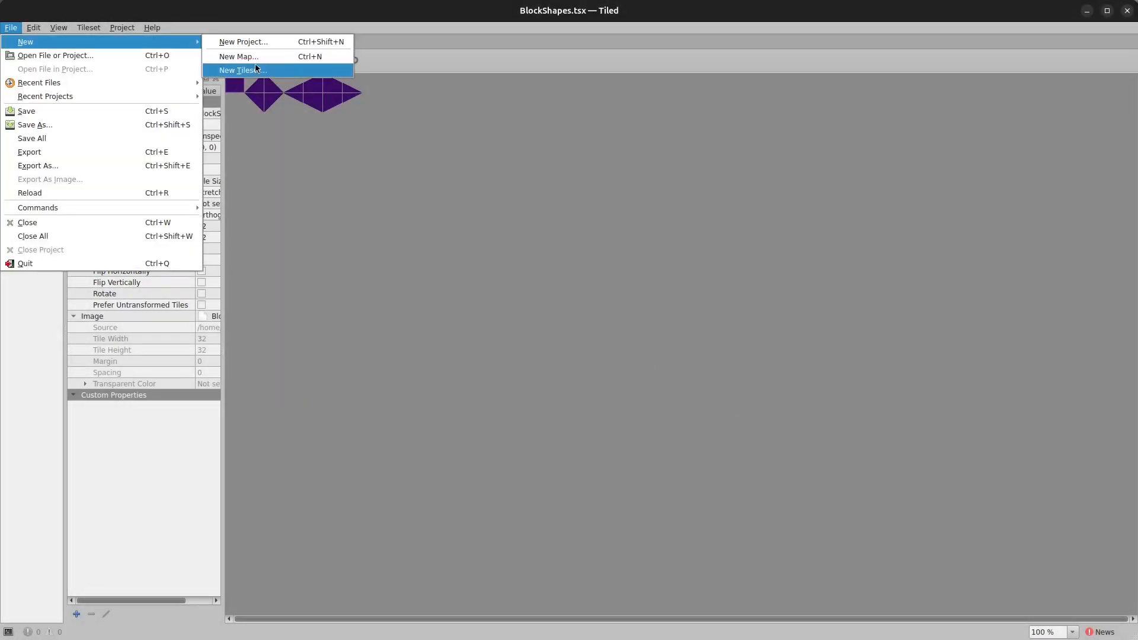
click(255, 68)
text(CaveTileset)
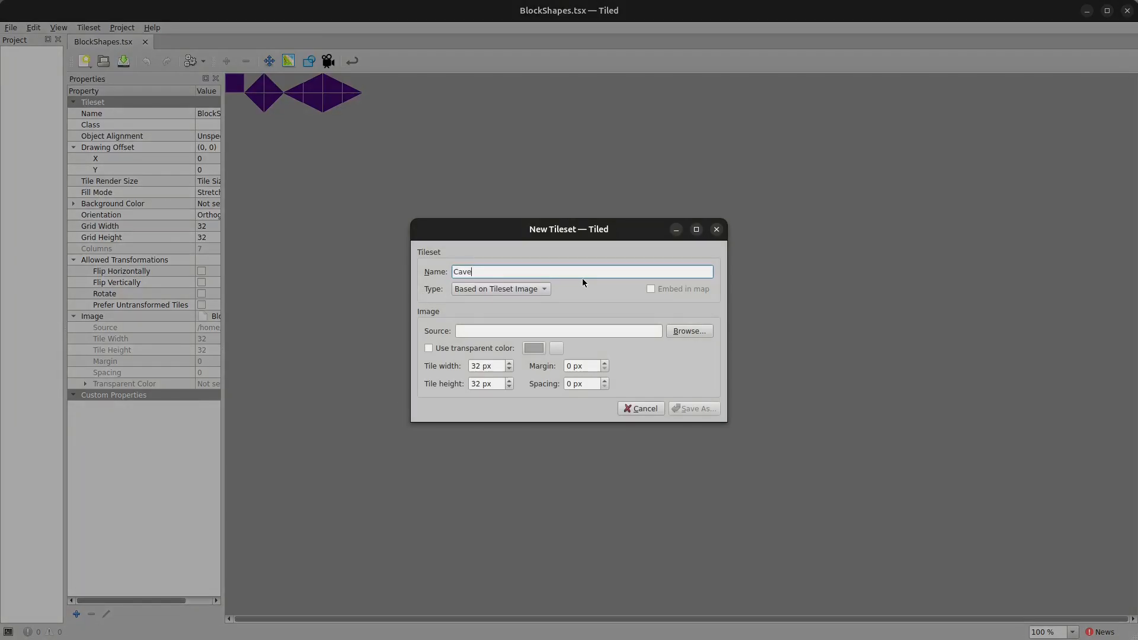
click(687, 330)
click(493, 264)
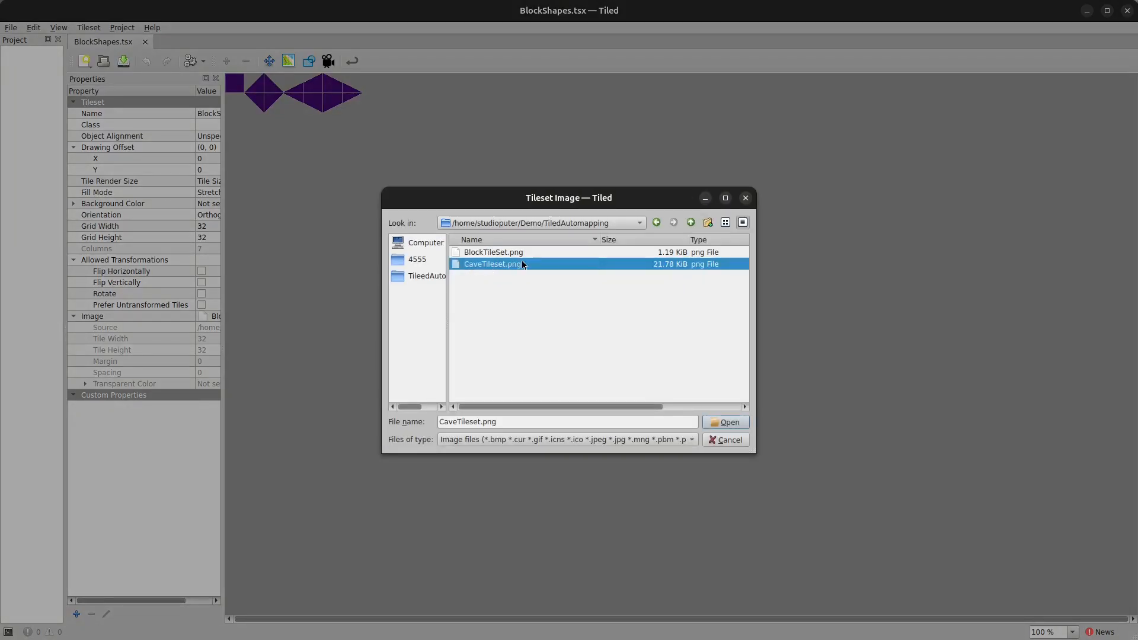
click(731, 422)
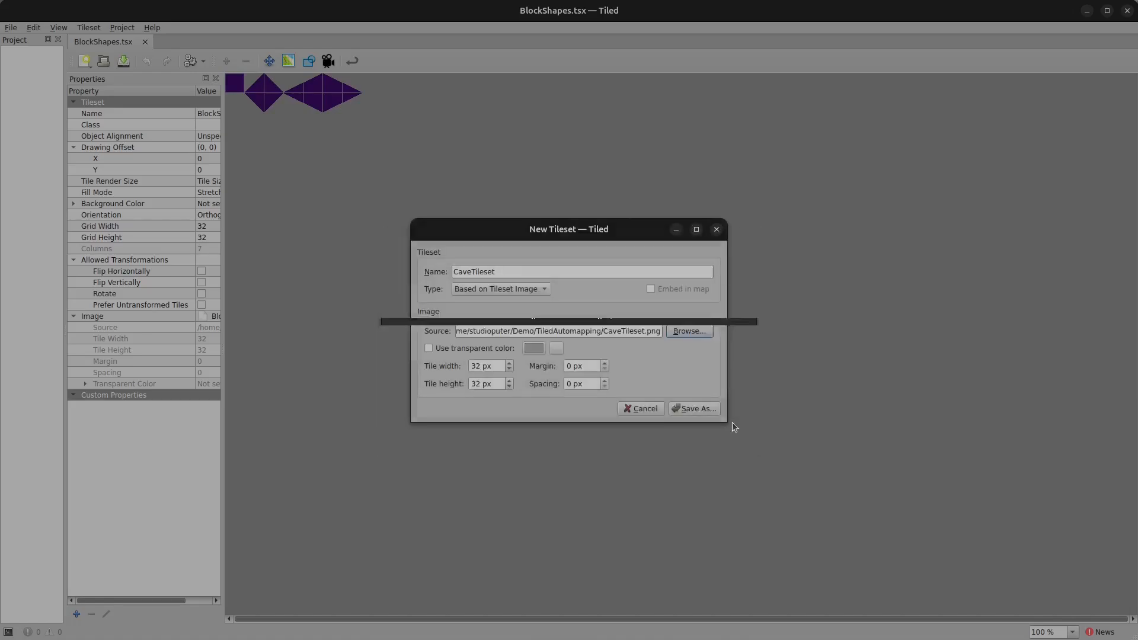
click(697, 407)
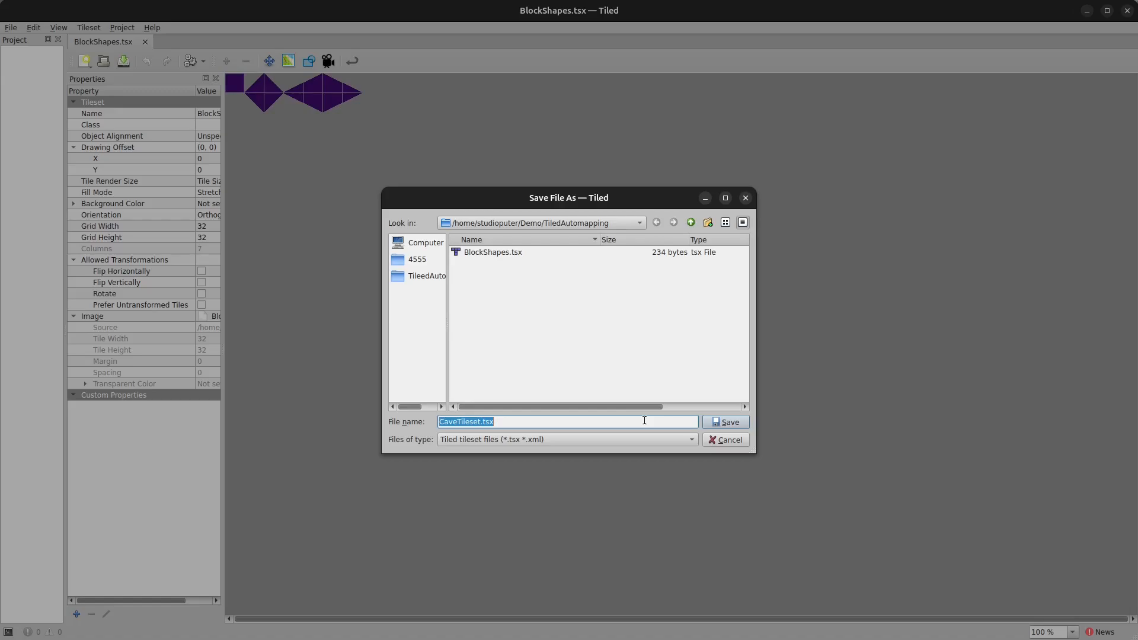
click(728, 423)
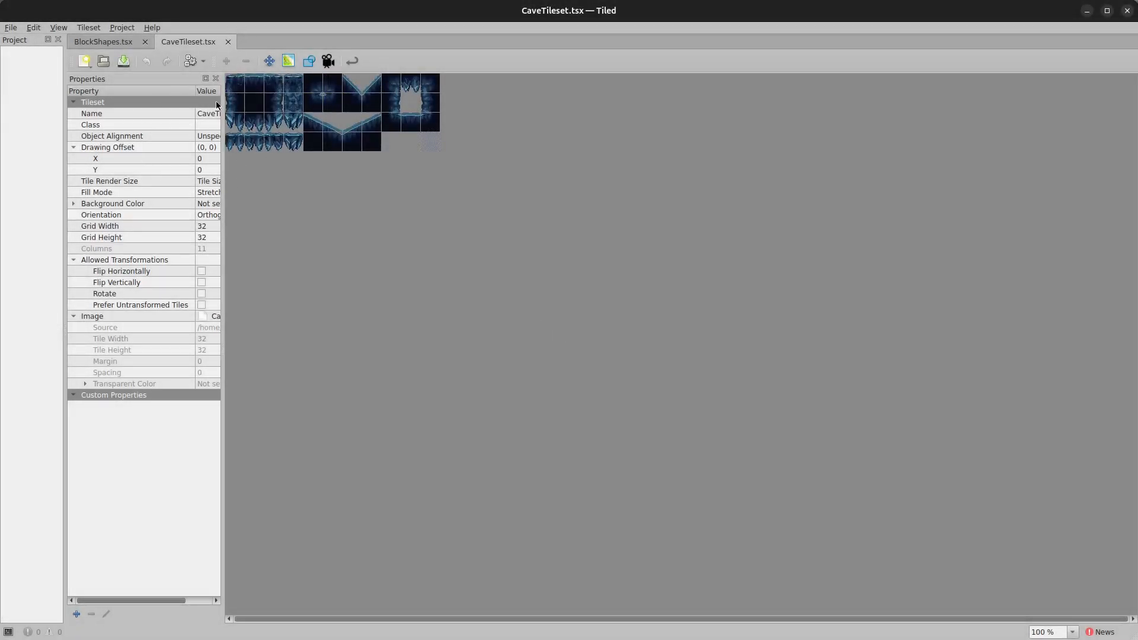
- Create an orthogonal map with a fixed size of 30 by 20 tiles and 32 px tiles
click(11, 28)
mouse_move(39, 42)
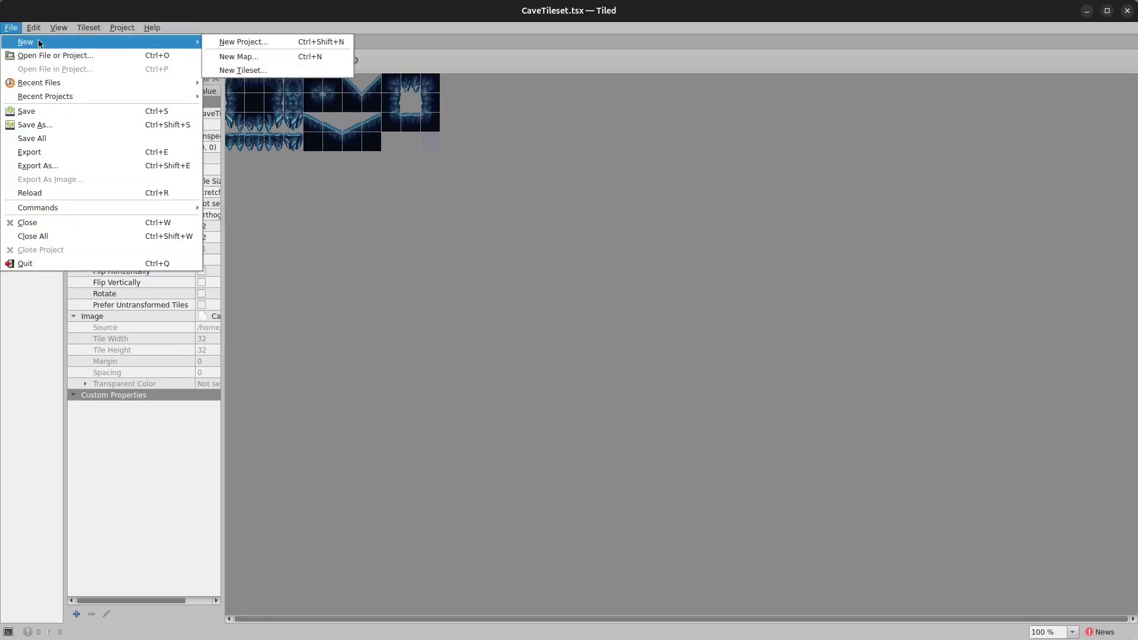
click(252, 57)
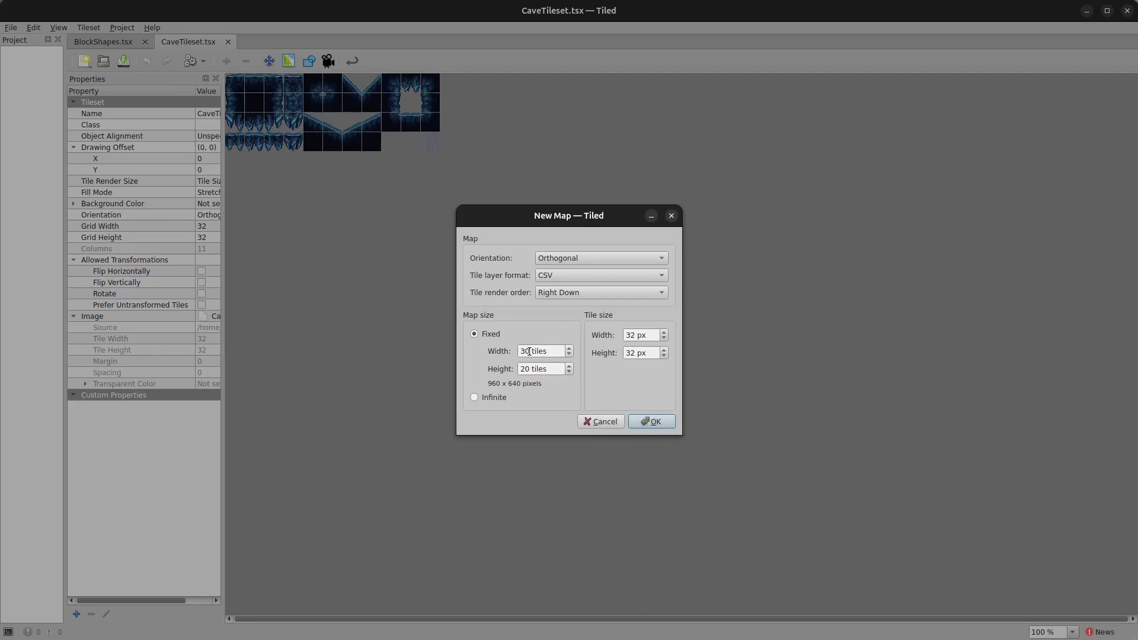
click(653, 423)
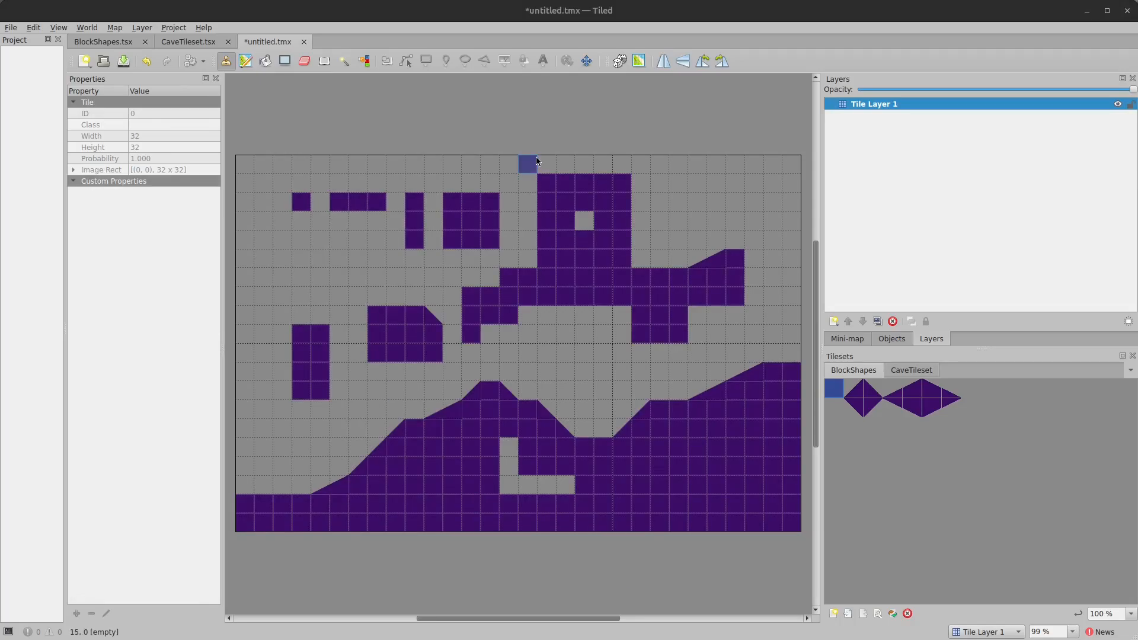
- Save the painted level map as TileMapDemo.tmx in the TiledAutomapping folder
key(ctrl+s)
text(TileMapDemo.tmx)
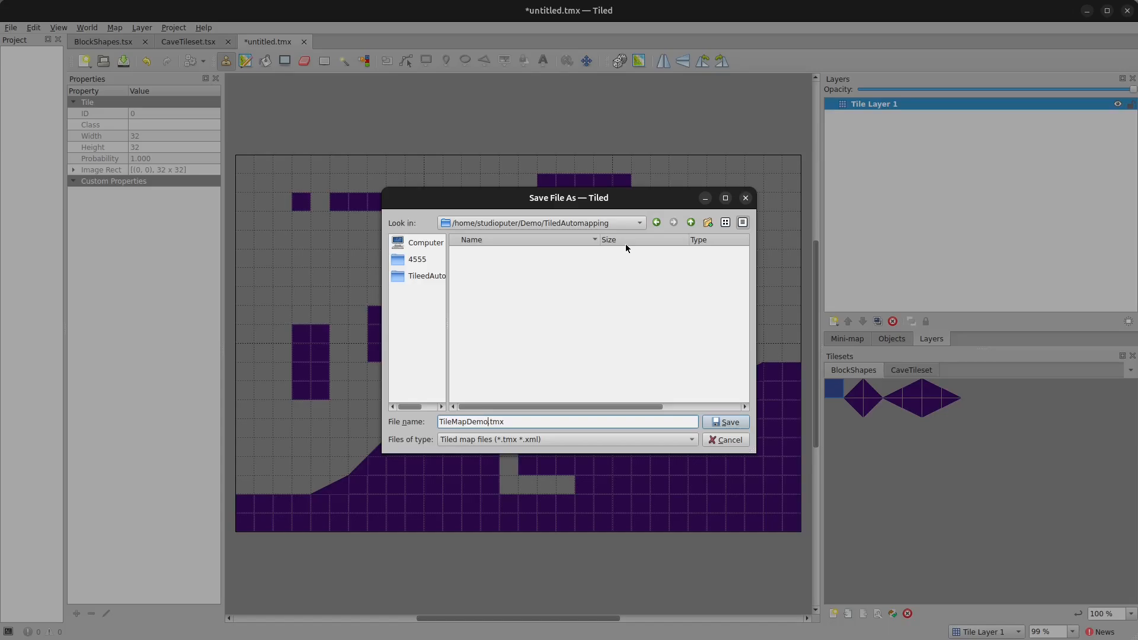
click(726, 423)
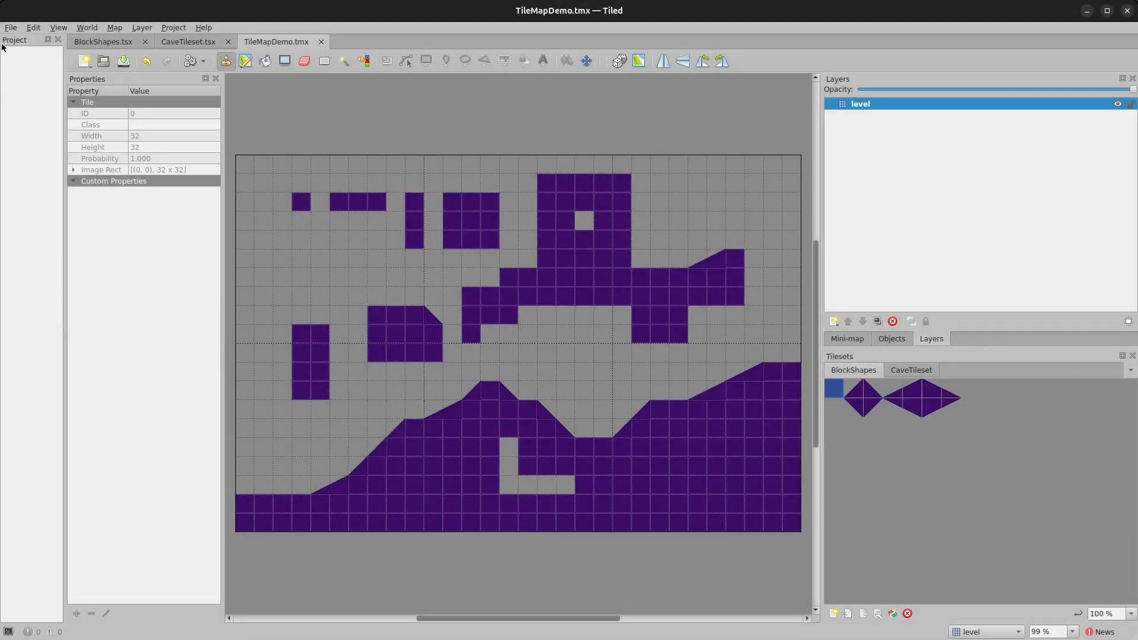
- Create a second, empty orthogonal map of 30 by 20 tiles with 32 px tiles alongside TileMapDemo.tmx
click(10, 29)
mouse_move(65, 46)
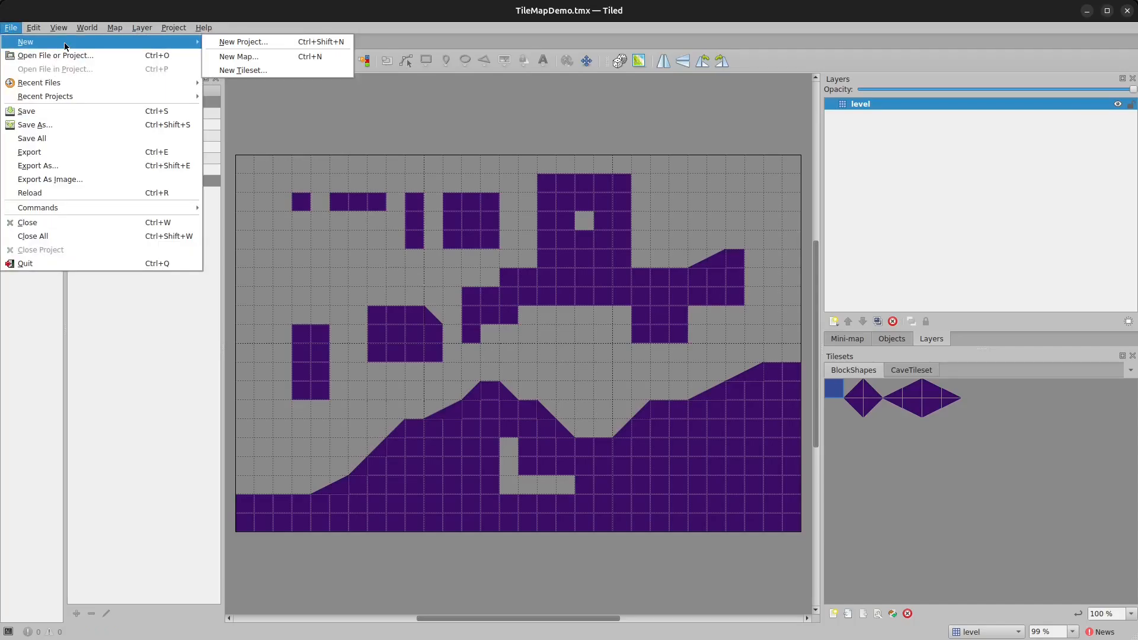
click(238, 57)
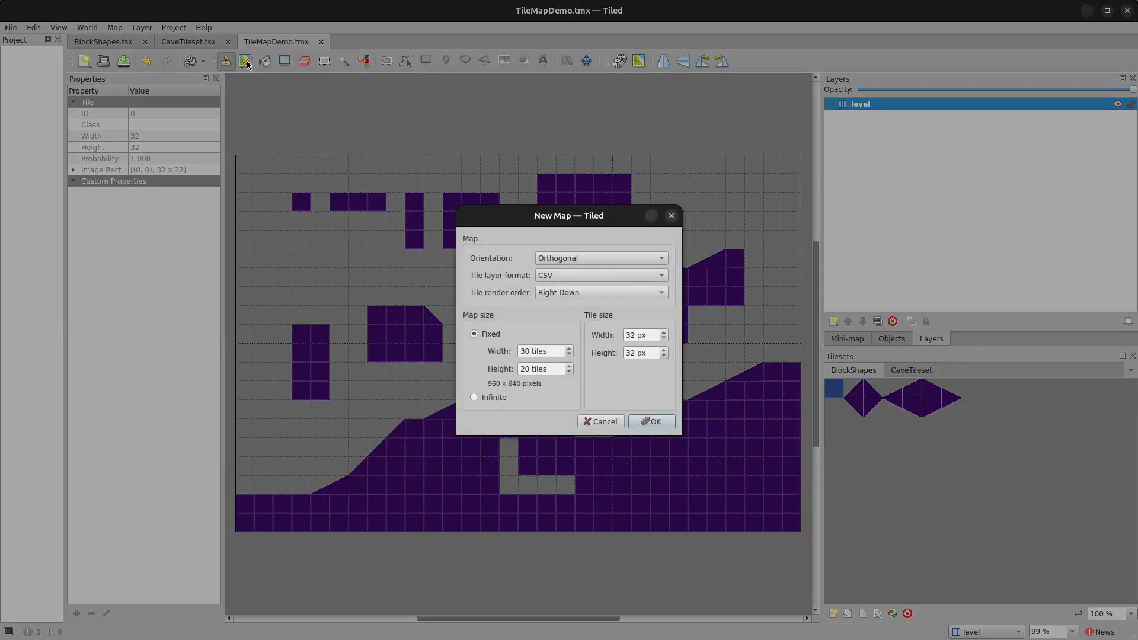
click(663, 421)
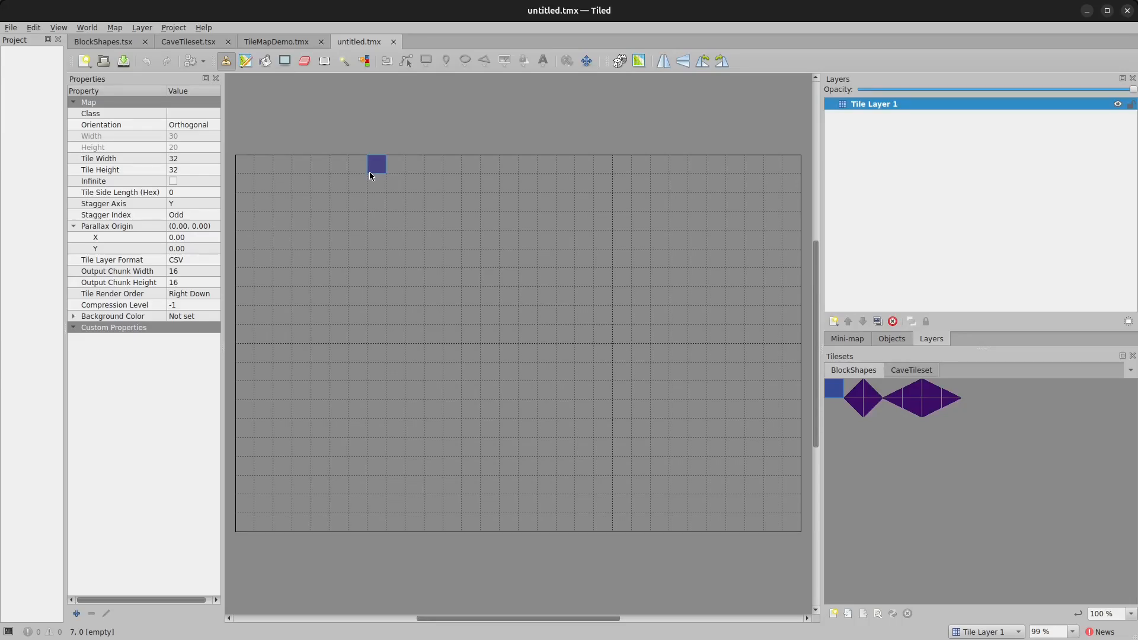
- Create a Rules folder inside TiledAutomapping and save the empty map in it as AutoTileRules.tmx
key(ctrl+s)
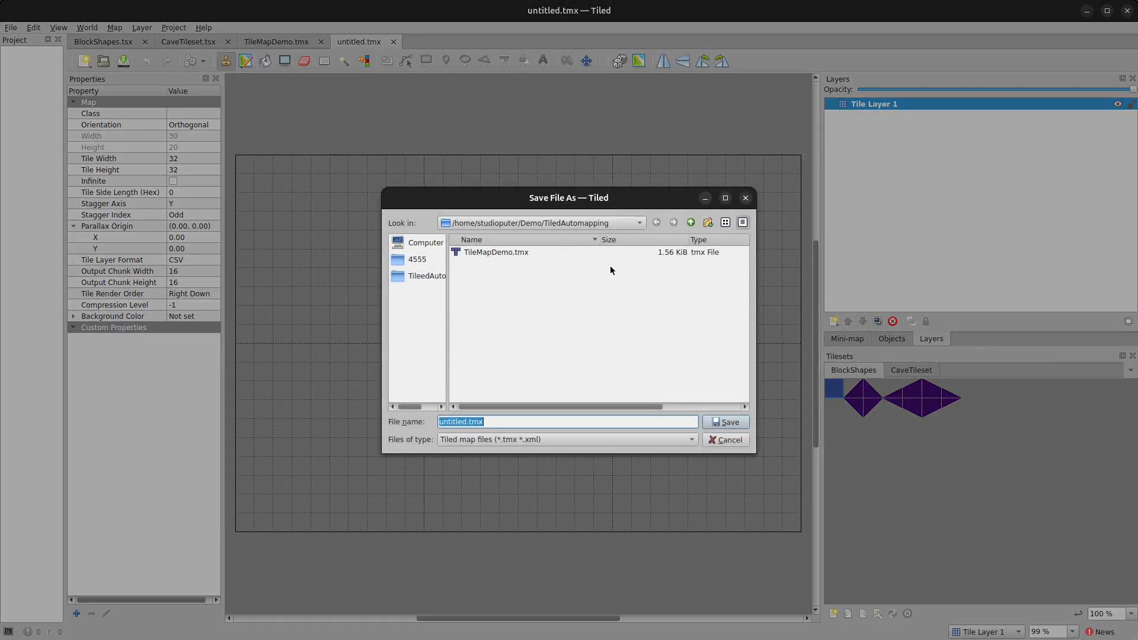
click(709, 223)
text(Rules)
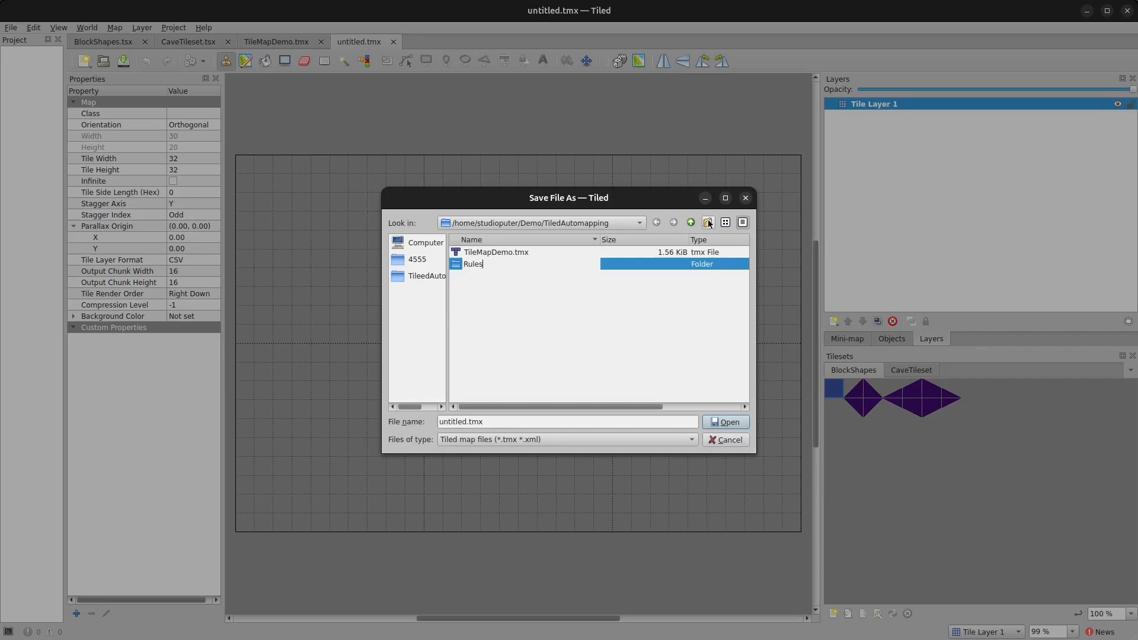
key(Return)
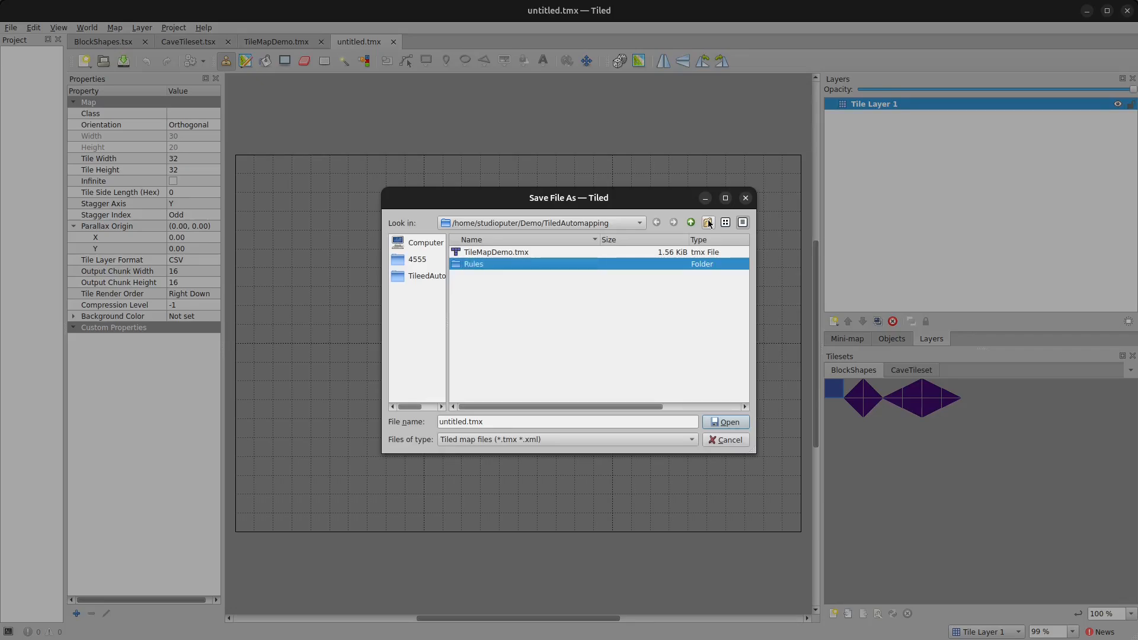
key(Return)
double_click(450, 421)
text(Au)
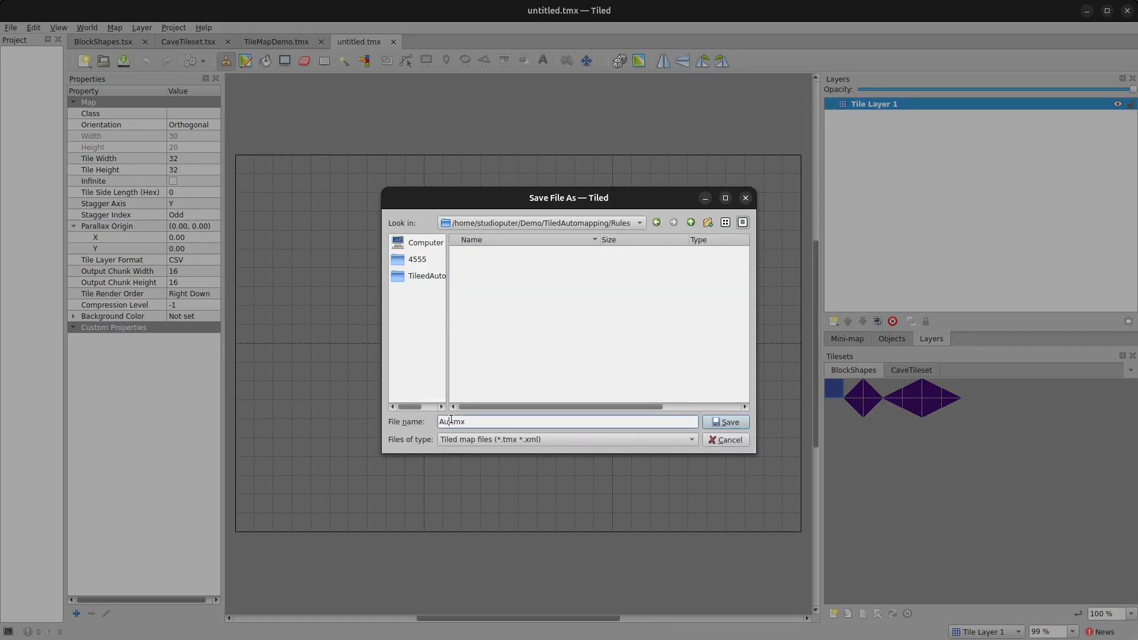
text(toTileRules)
click(738, 421)
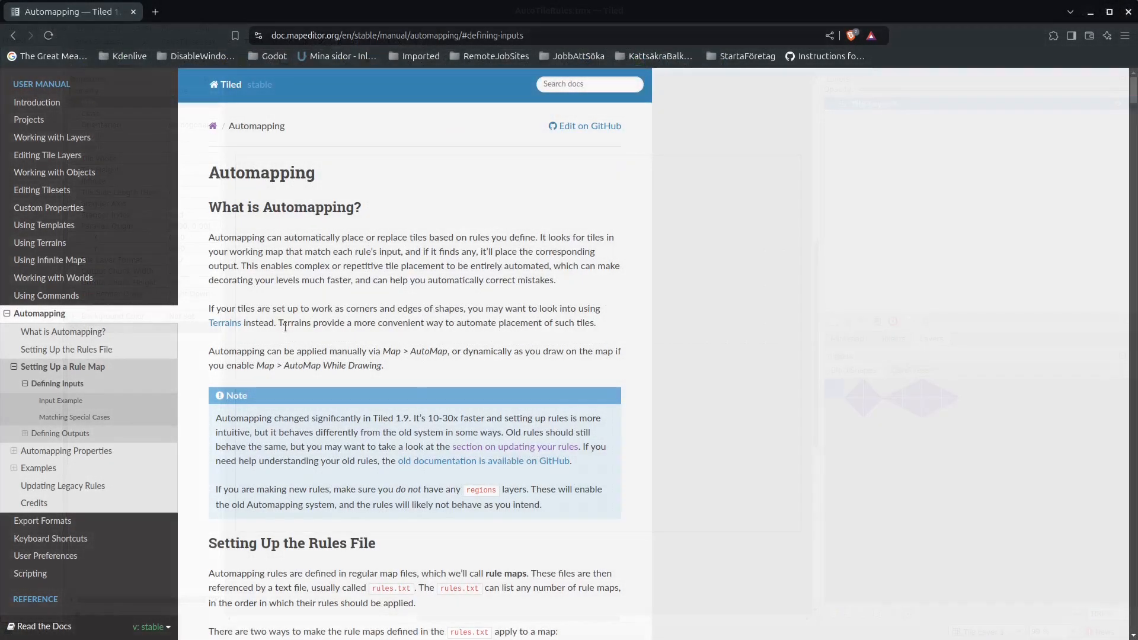
- Switch to the browser and read in Tiled's Automapping documentation how to set up the rules file and apply it to a map
scroll(285, 327, down, 3)
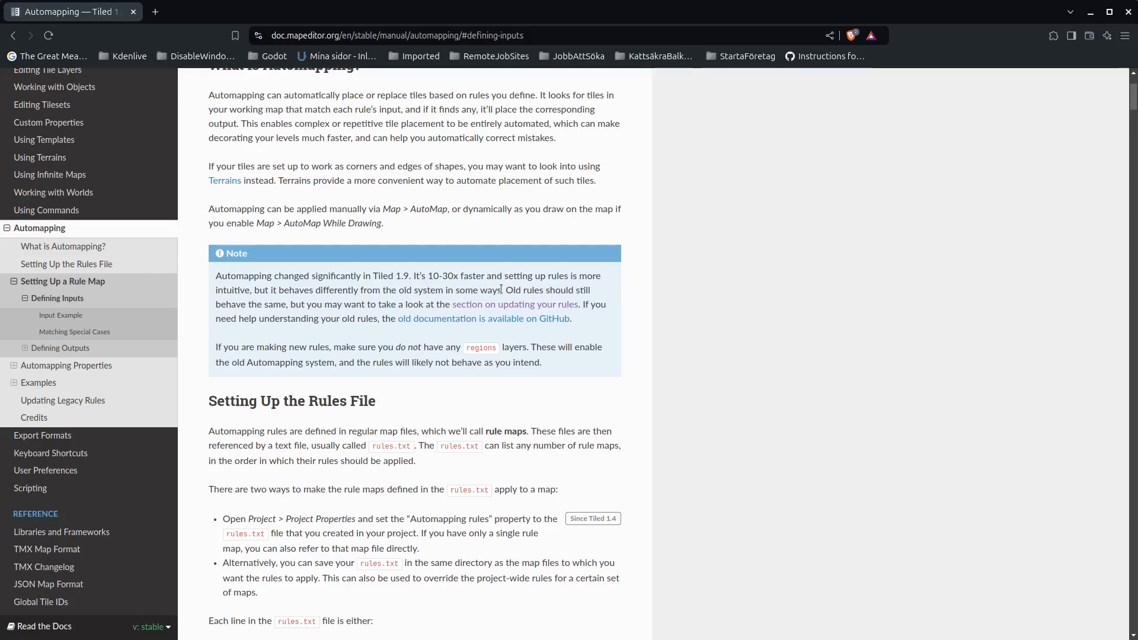
scroll(528, 255, down, 3)
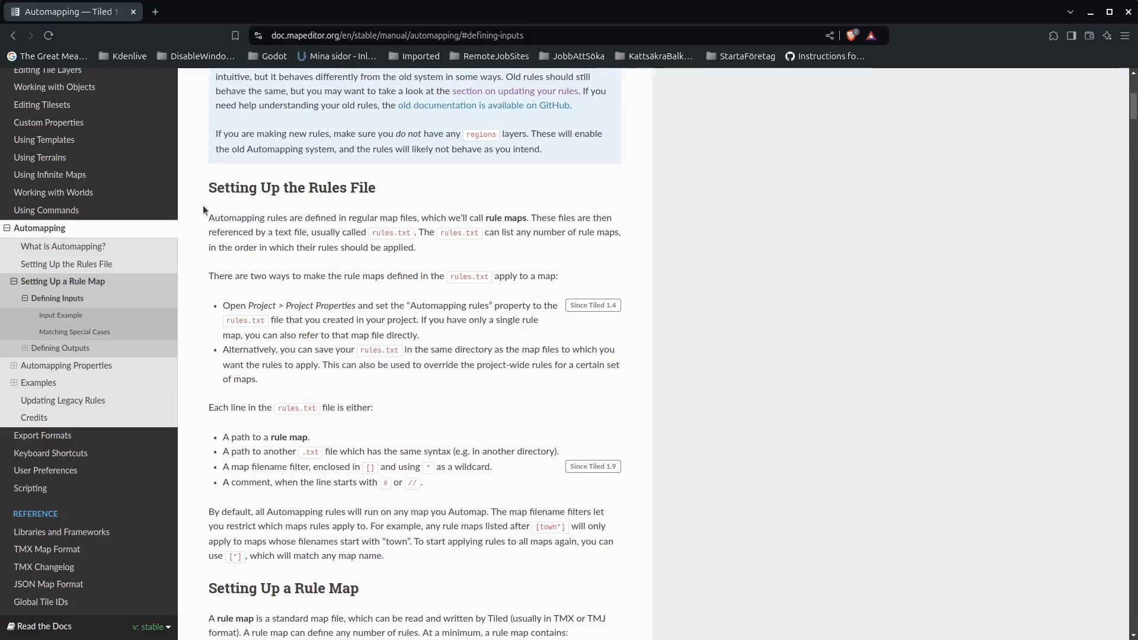
triple_click(520, 335)
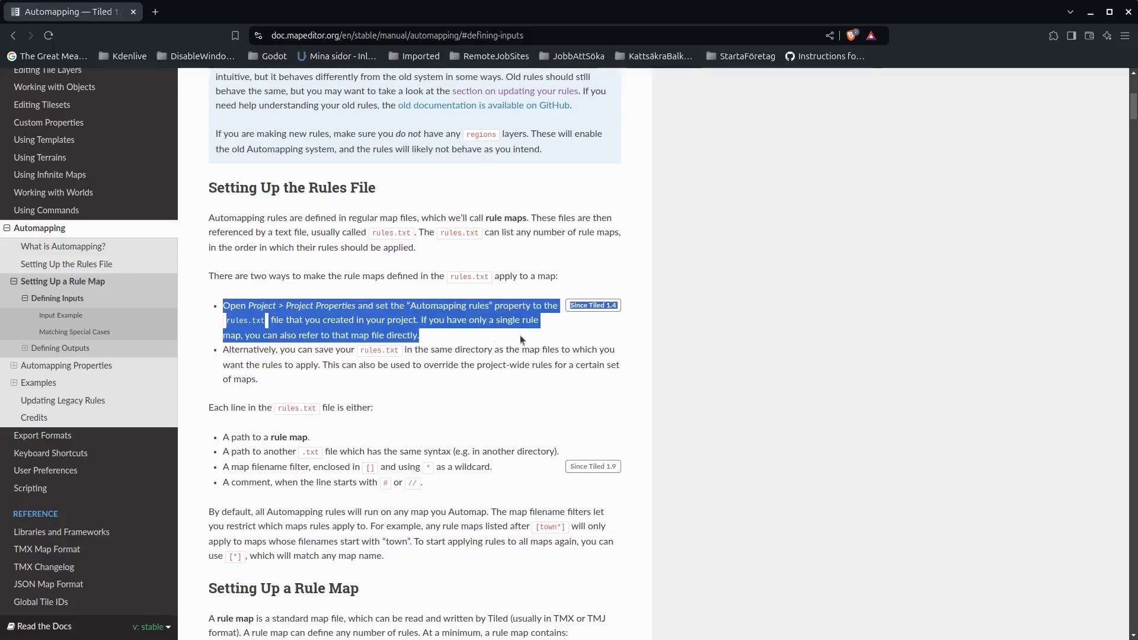
click(481, 335)
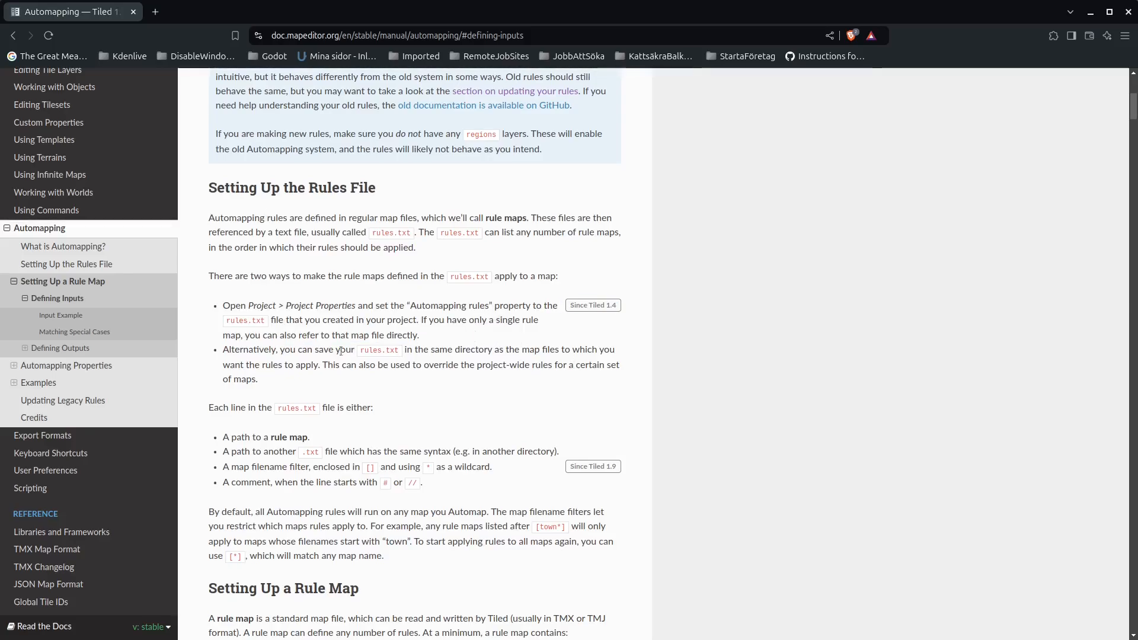
drag(280, 348, 487, 354)
click(528, 386)
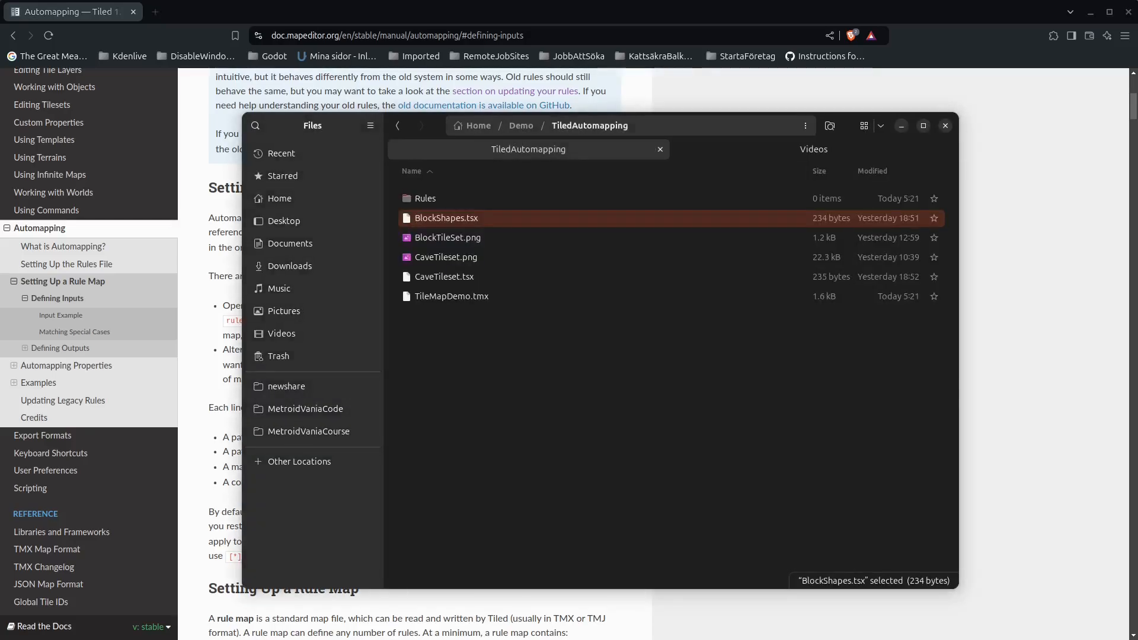
- Create an empty document named rules.txt in the TiledAutomapping folder
click(465, 332)
right_click(466, 332)
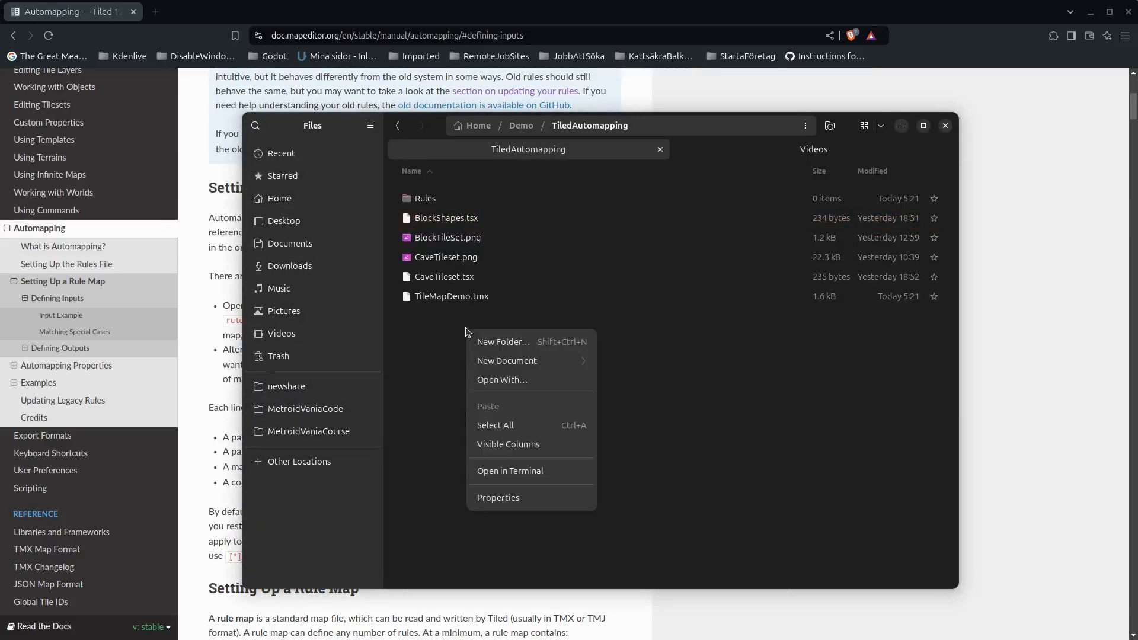
click(521, 361)
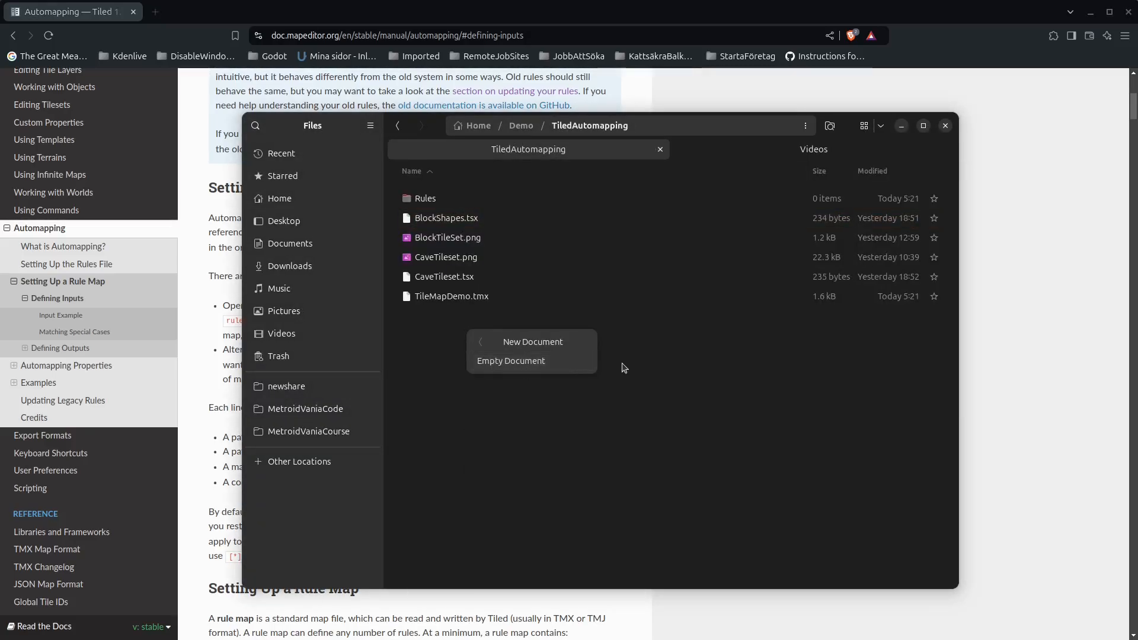
click(568, 361)
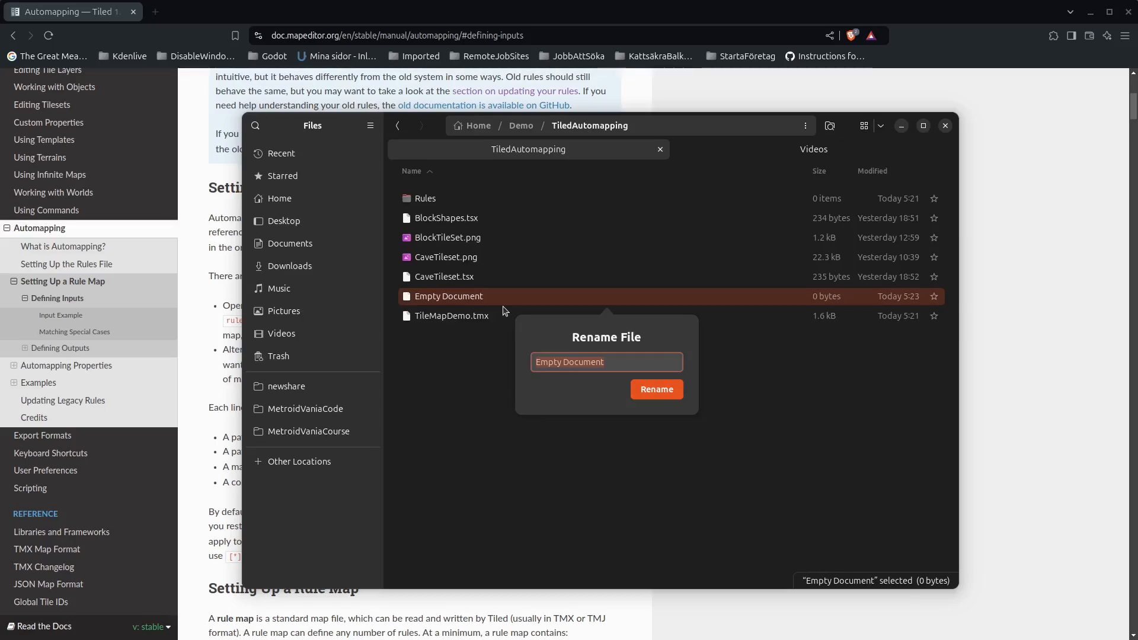
text(rules.txt)
click(662, 390)
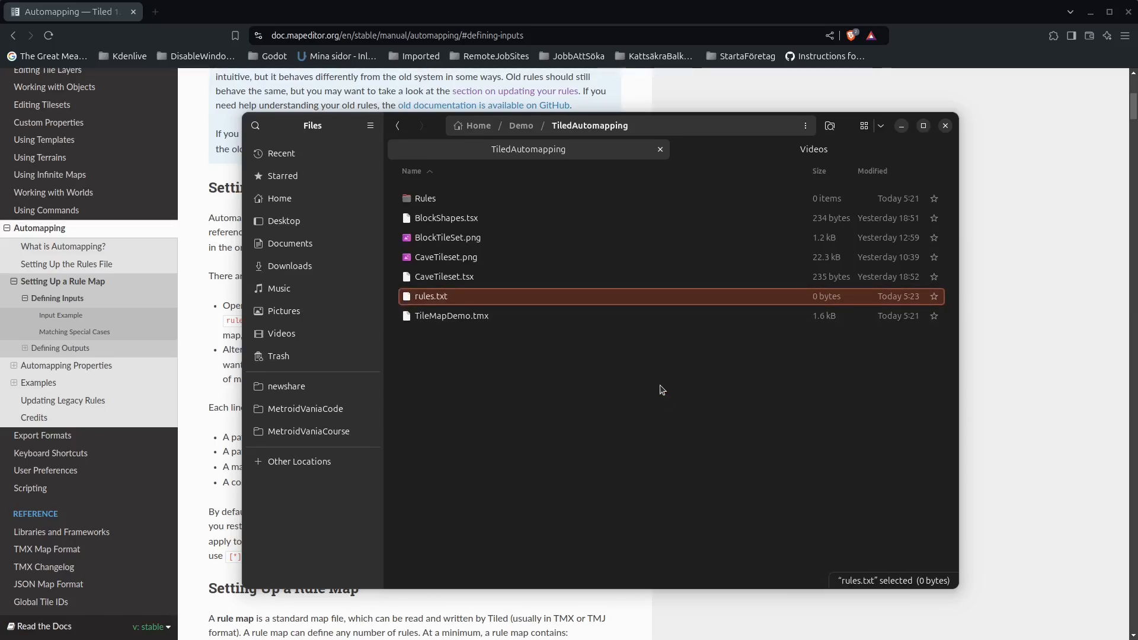
- Read in the Automapping documentation what each line of the rules.txt file may contain
click(505, 8)
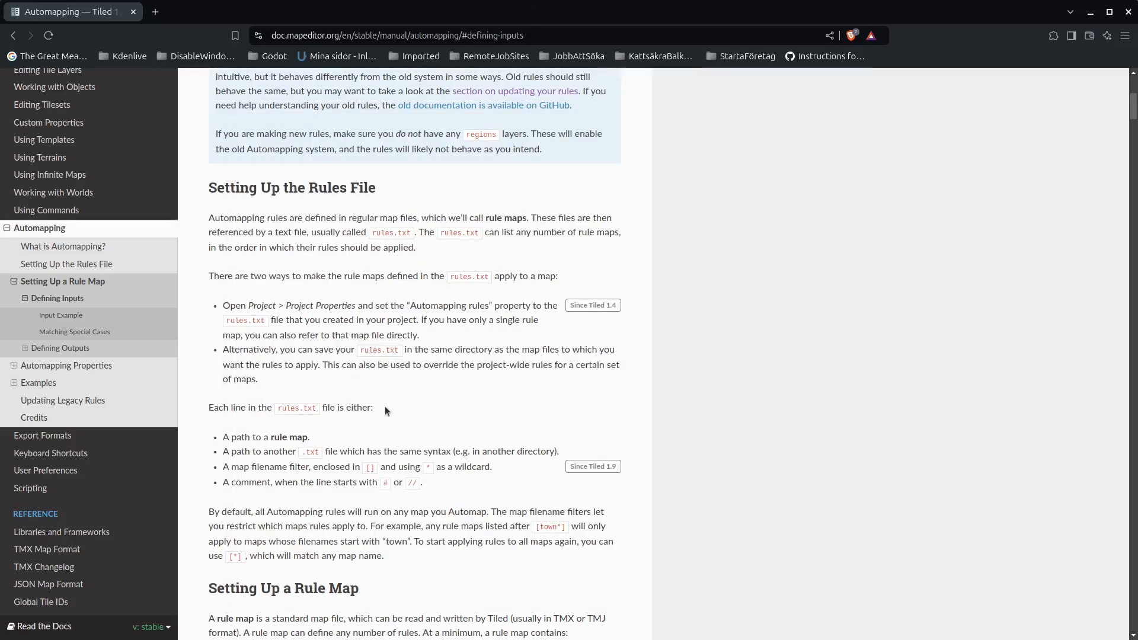
drag(209, 408, 413, 410)
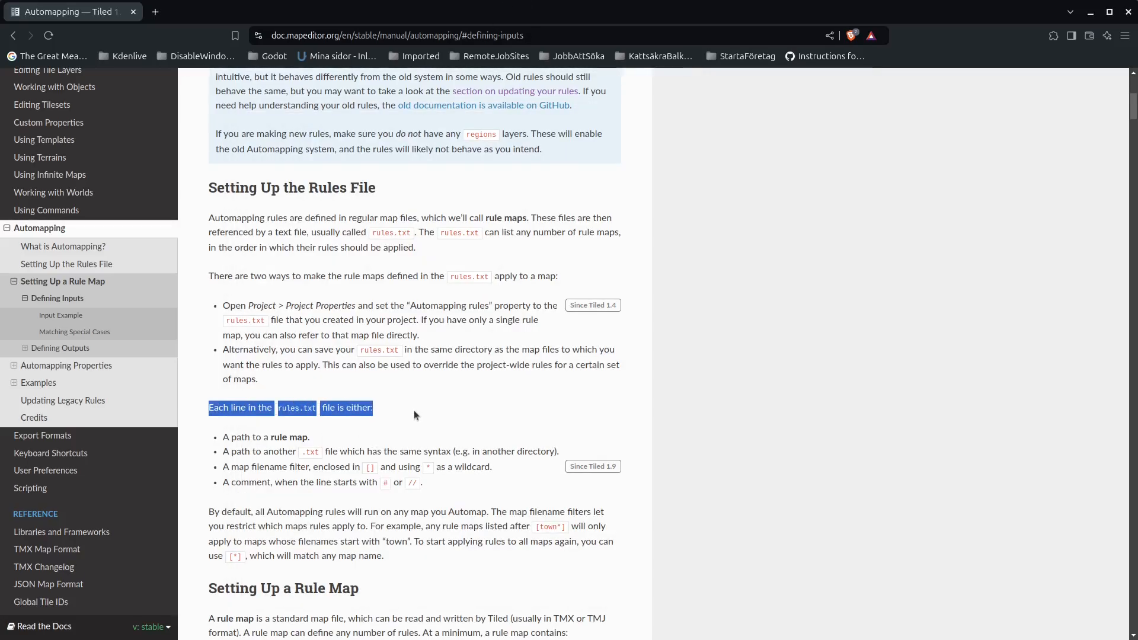
triple_click(233, 441)
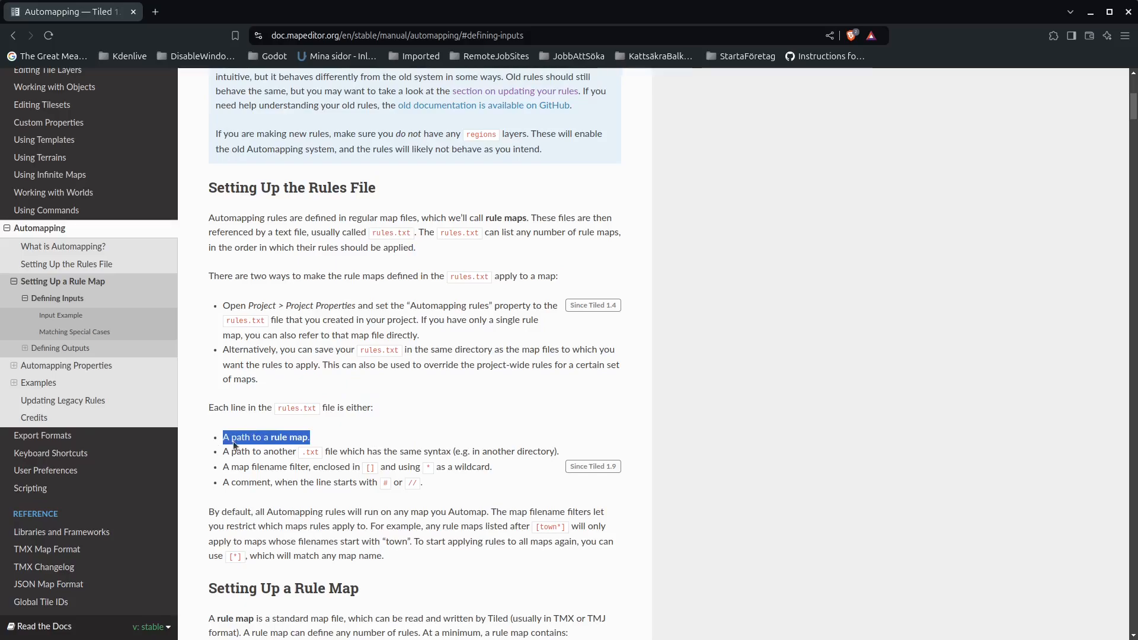
triple_click(442, 445)
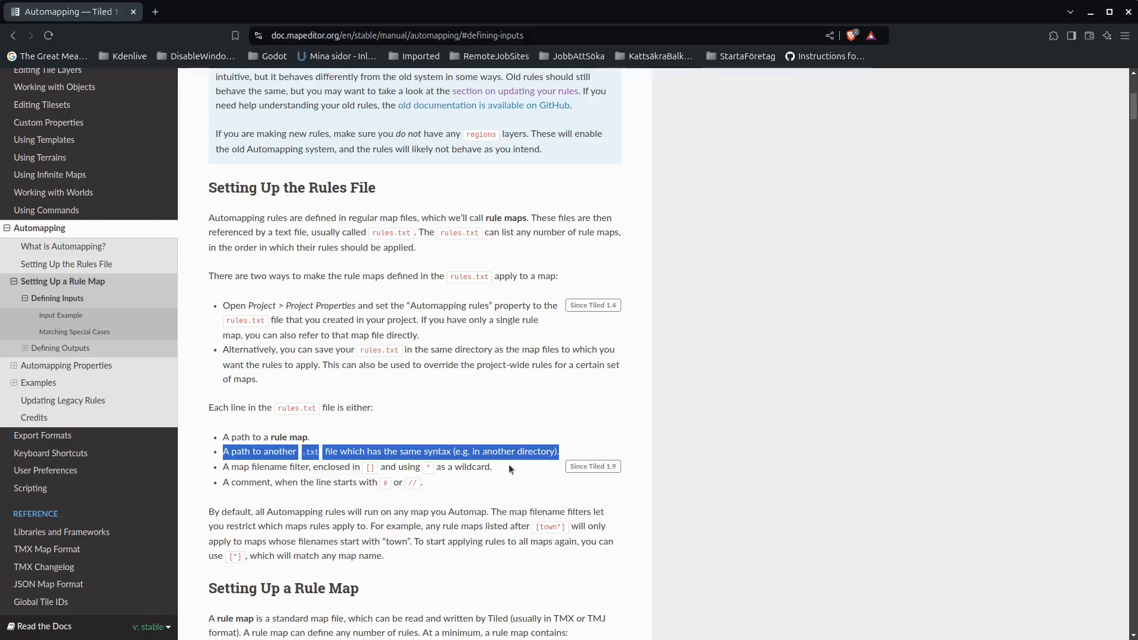
drag(500, 471, 223, 468)
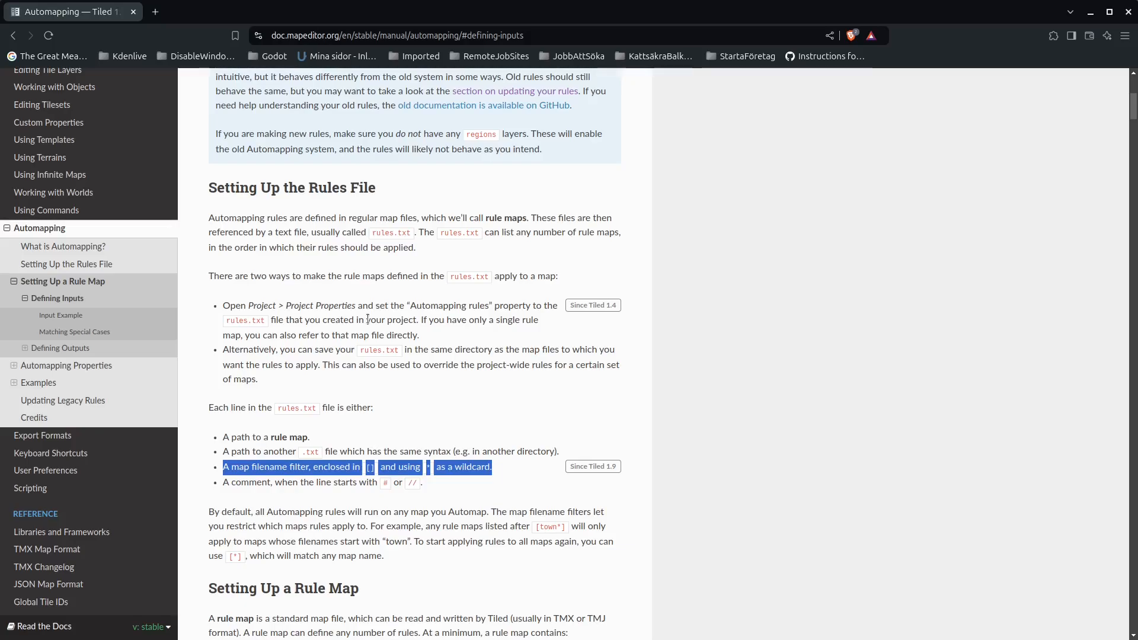
drag(423, 482, 226, 492)
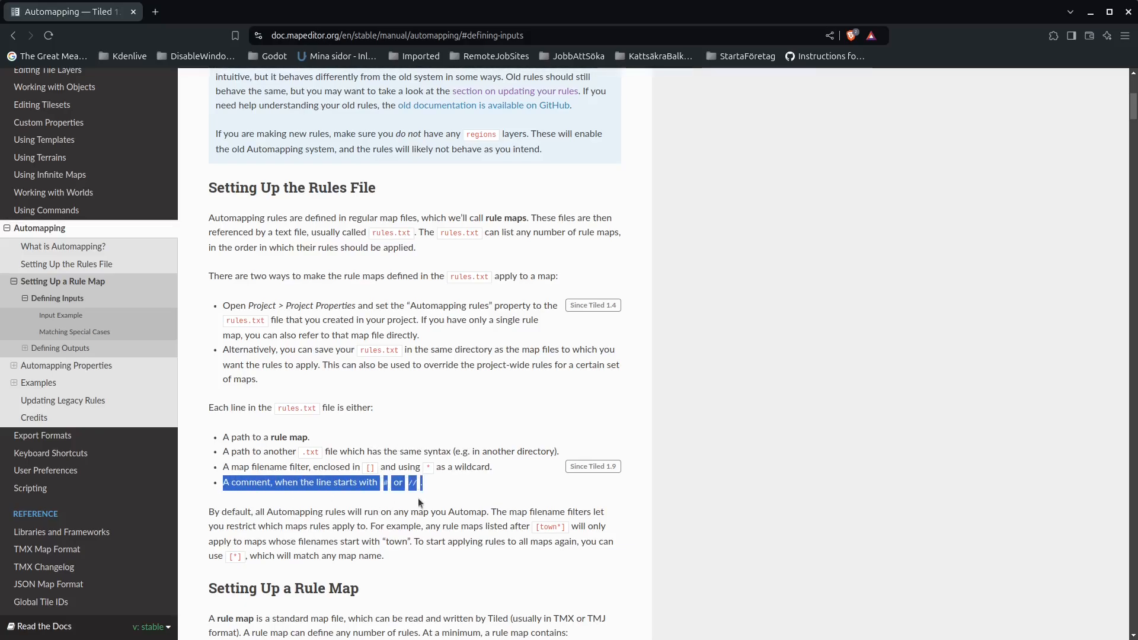
triple_click(386, 486)
click(432, 478)
triple_click(394, 427)
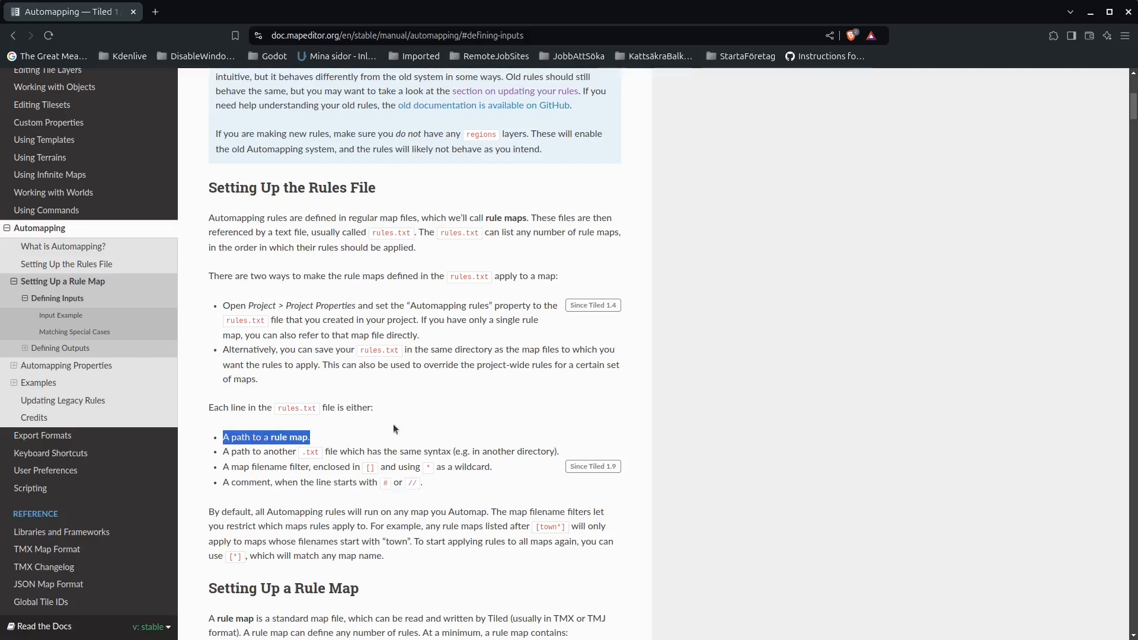
click(378, 439)
- Open rules.txt from the file manager and enter the rule map's path Rules/AutoTileRules.tmx, checking the map's file name in the Rules folder
key(alt+Tab)
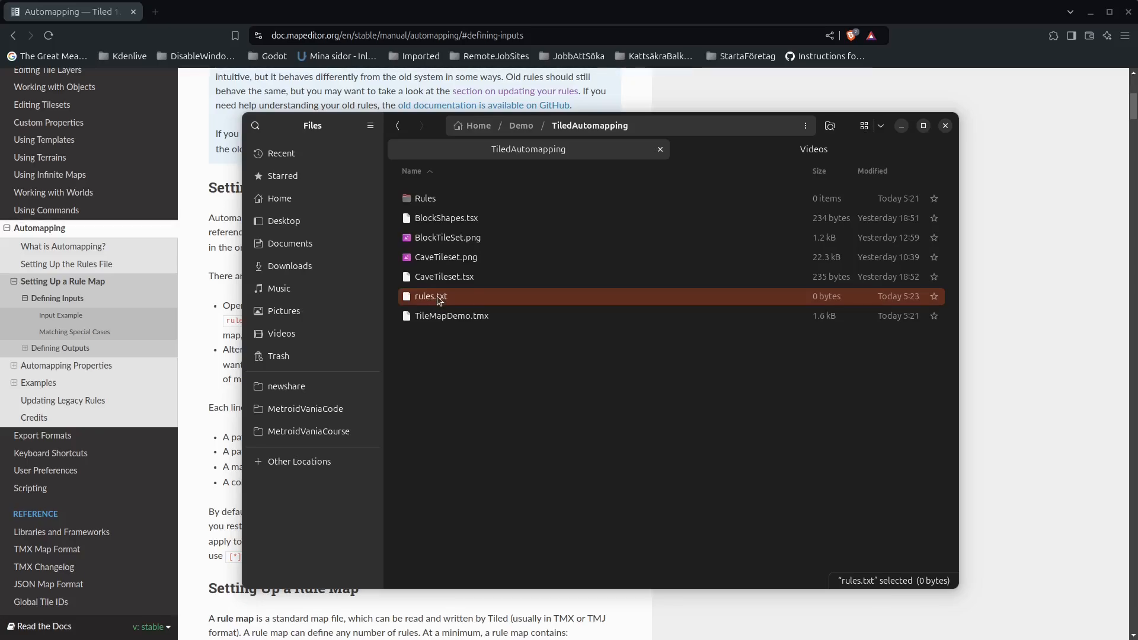
double_click(439, 296)
text(Rule)
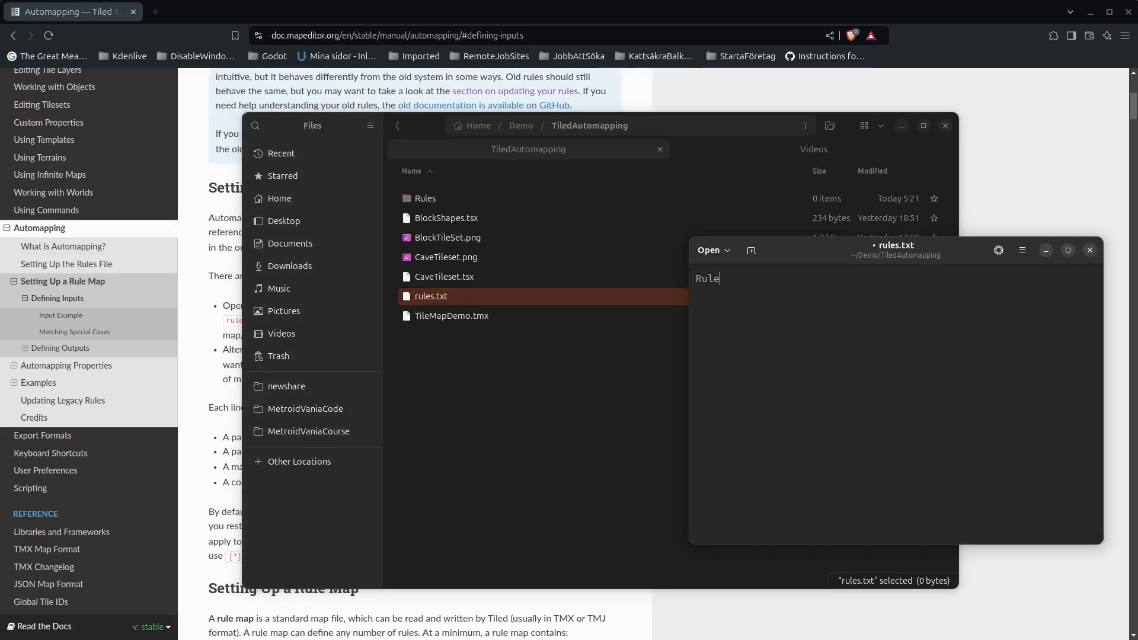
text(s/)
key(BackSpace)
text(/)
double_click(433, 199)
click(468, 199)
key(F2)
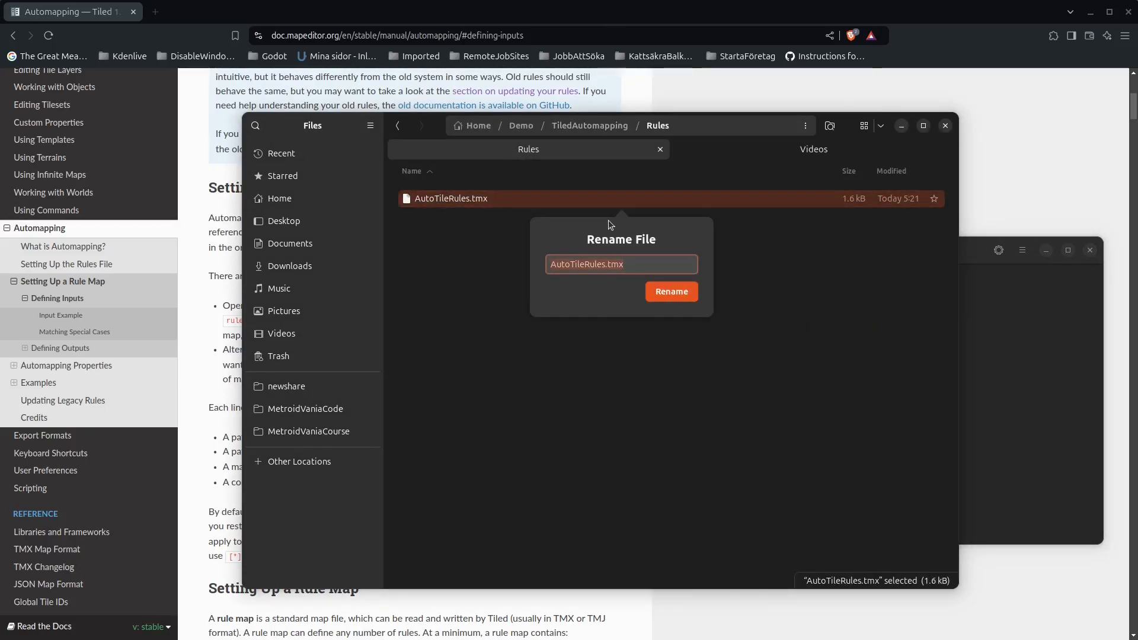
key(Escape)
click(1014, 336)
text(AutoTileRules.tmx)
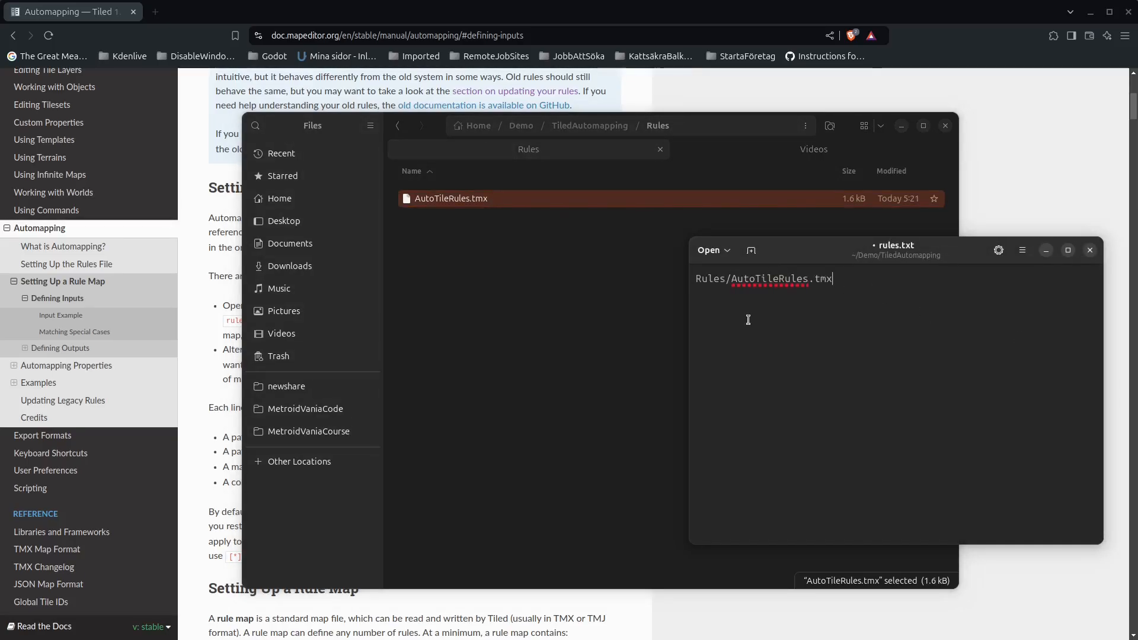
- Return to the TiledAutomapping folder, then save rules.txt and close the text editor
click(574, 132)
click(1001, 349)
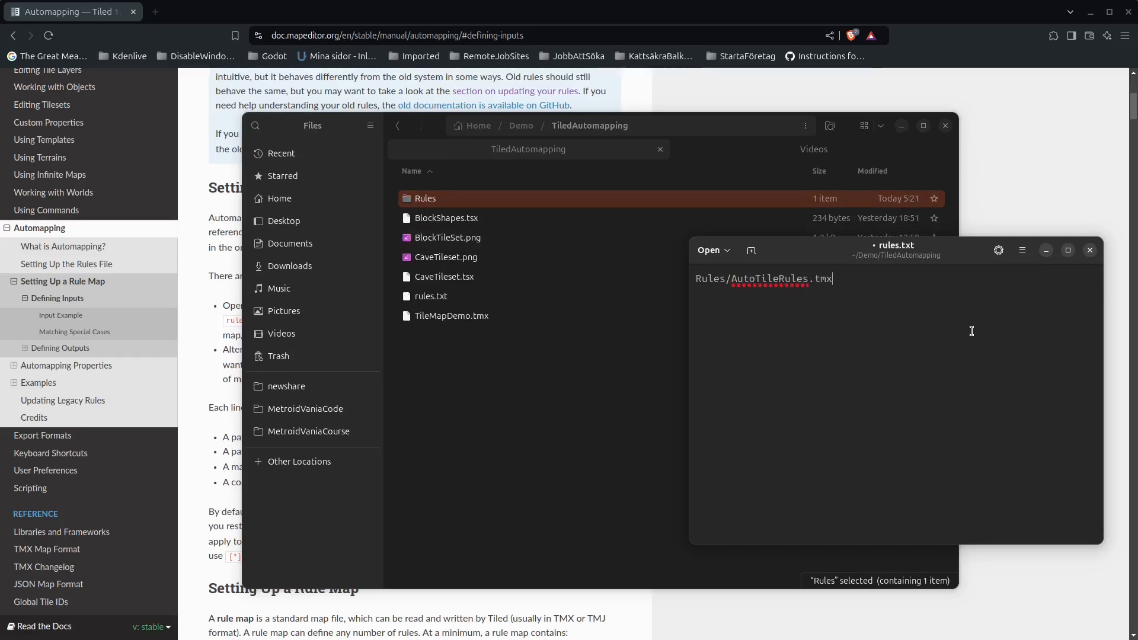
key(ctrl+s)
click(1089, 250)
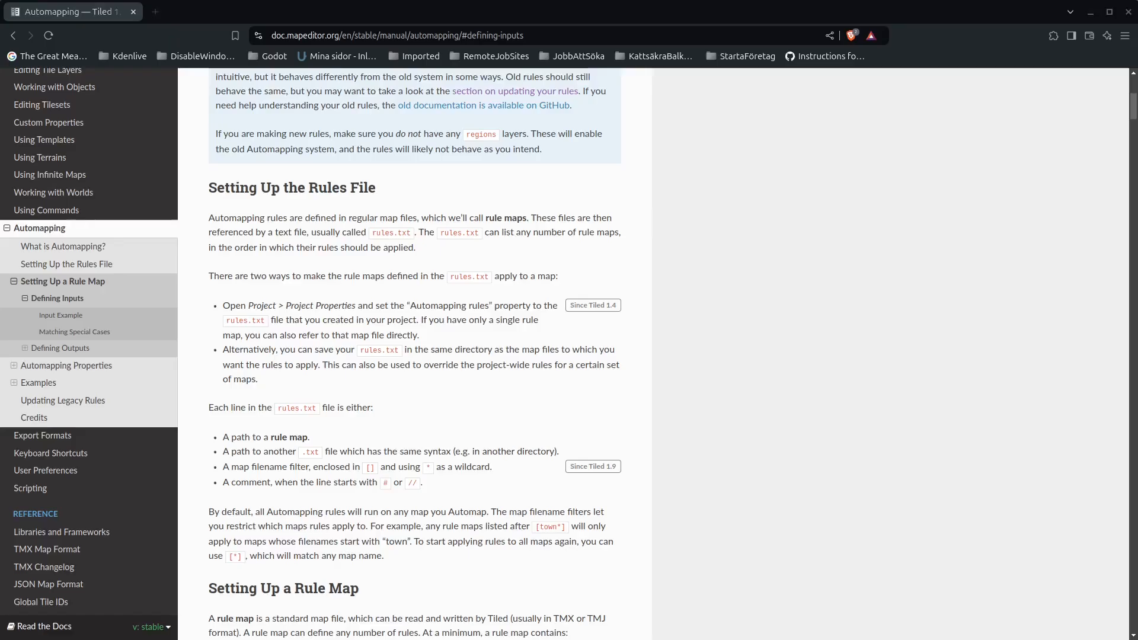
- Read in the documentation how a rule map is set up and how its input layers must be named
scroll(345, 391, down, 5)
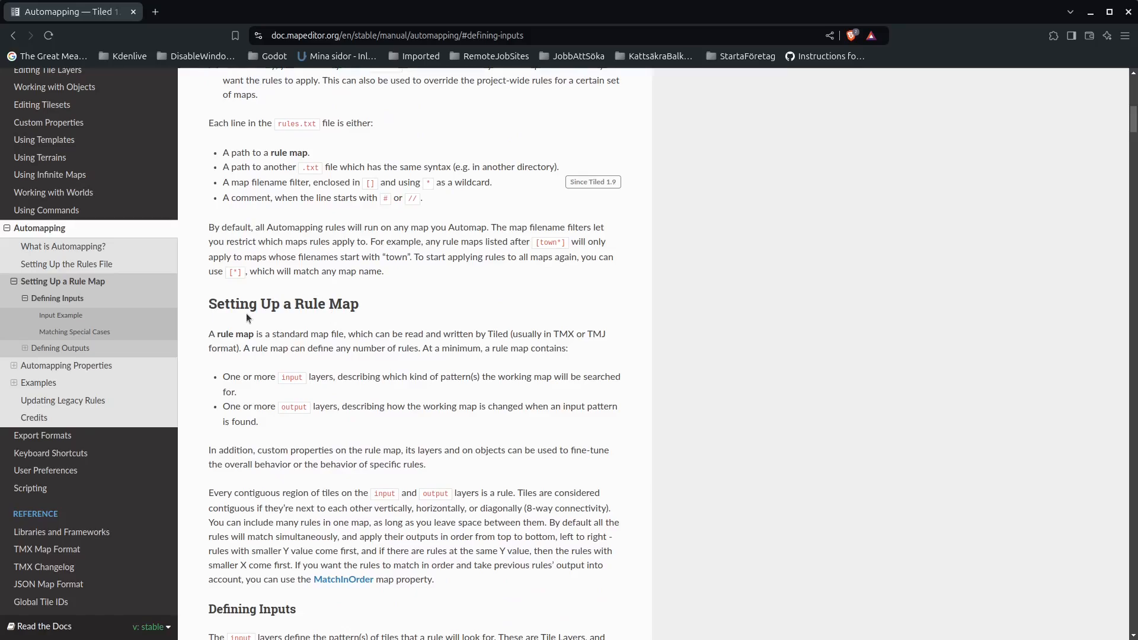
scroll(247, 296, down, 1)
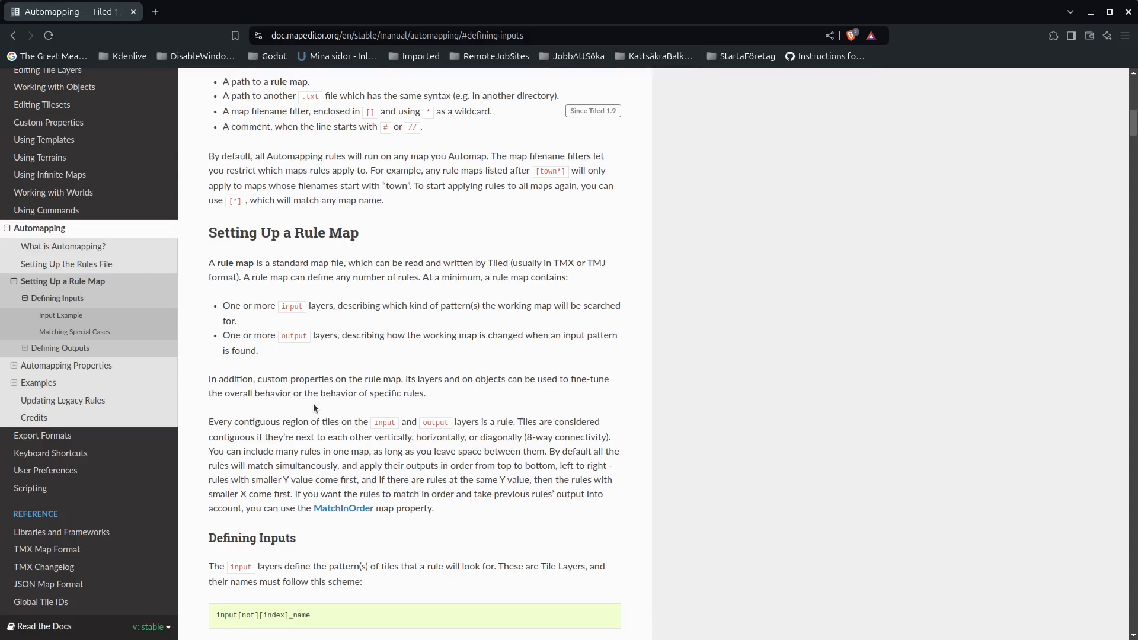
scroll(475, 389, down, 3)
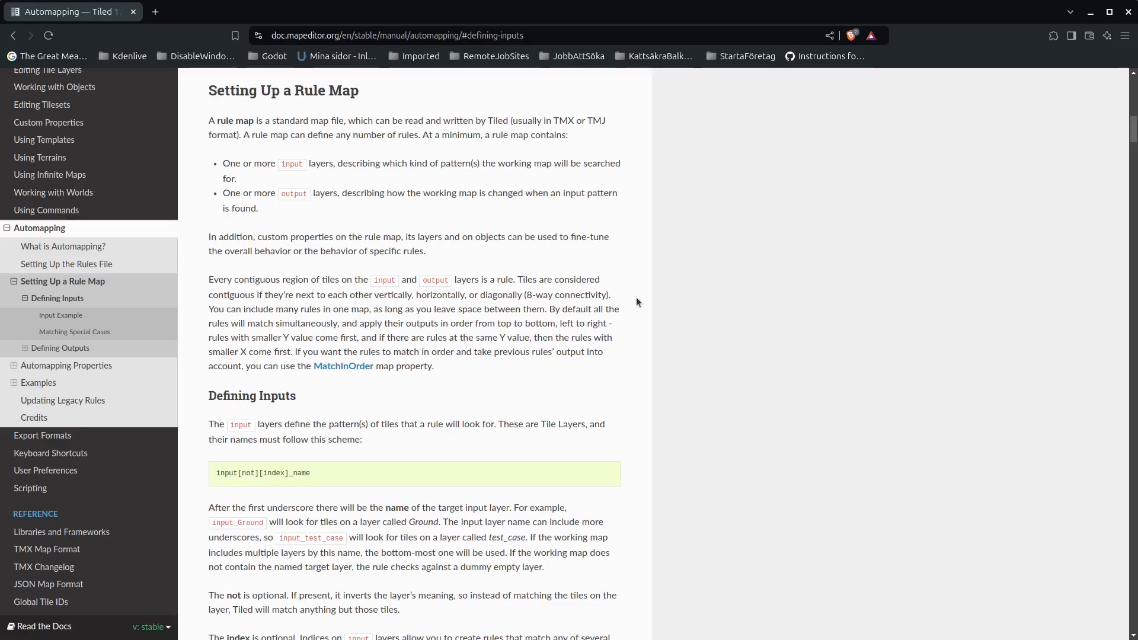
scroll(295, 213, down, 3)
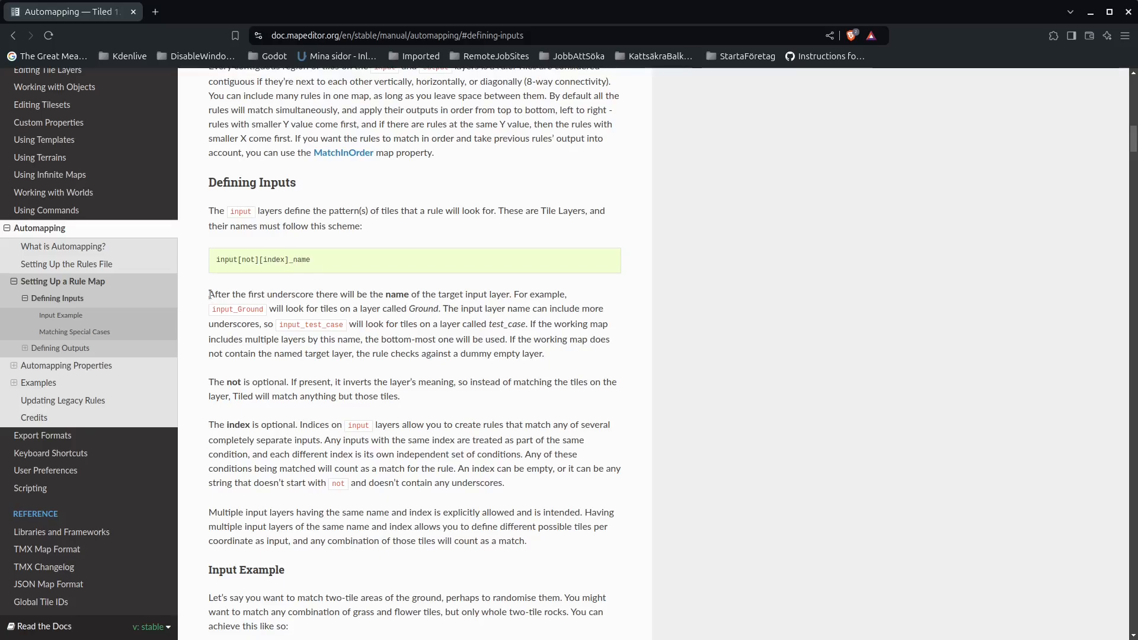
drag(211, 295, 515, 293)
click(532, 293)
drag(440, 311, 200, 298)
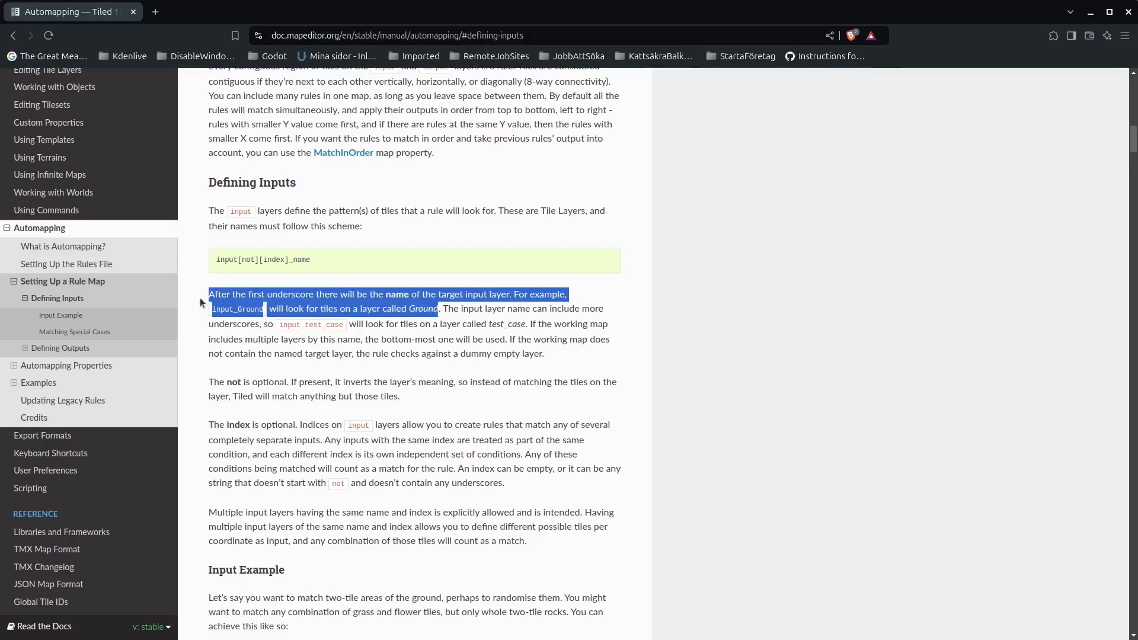
click(585, 301)
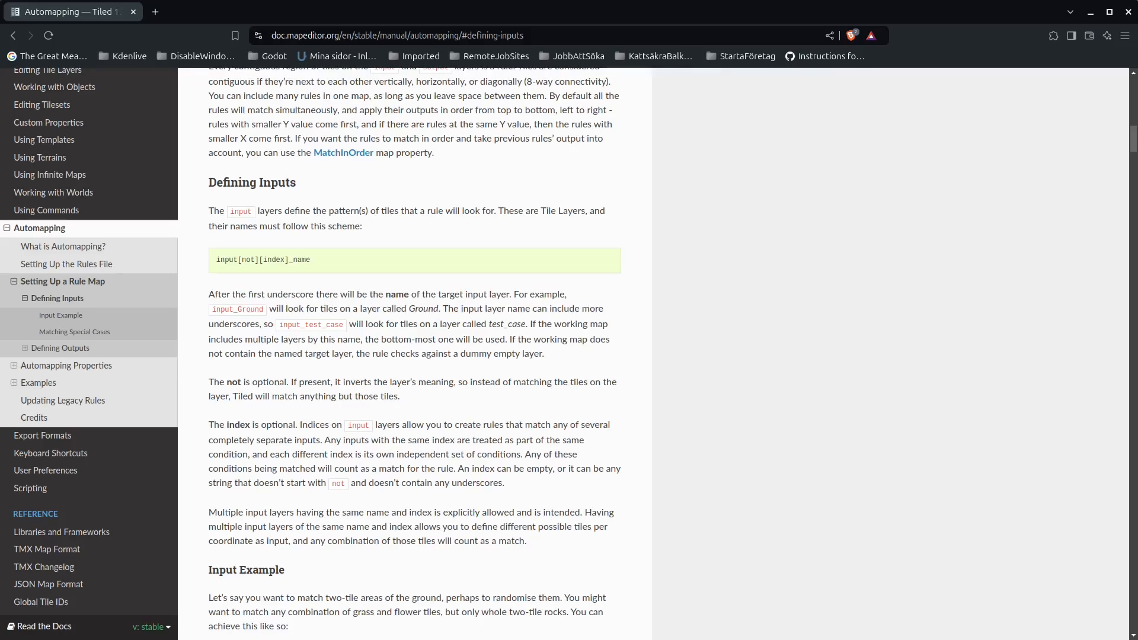
- Switch to Tiled and rename the tile layer of TileMapDemo.tmx to Level with a capital L
key(alt+Tab)
click(269, 43)
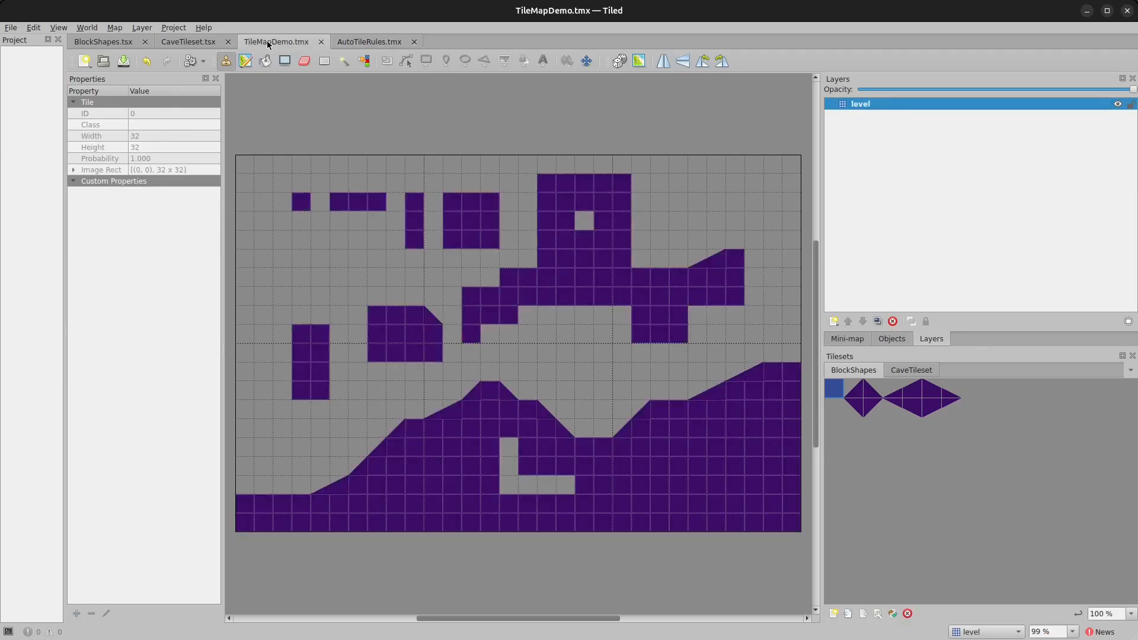
click(881, 104)
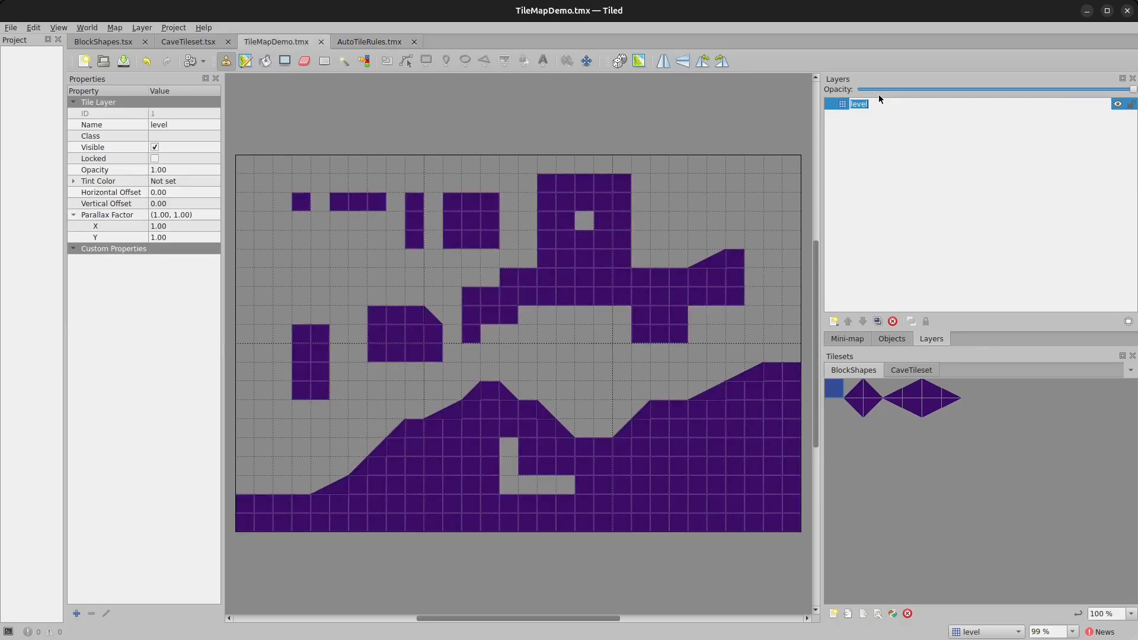
double_click(887, 105)
key(Home)
key(Delete)
text(L)
key(Return)
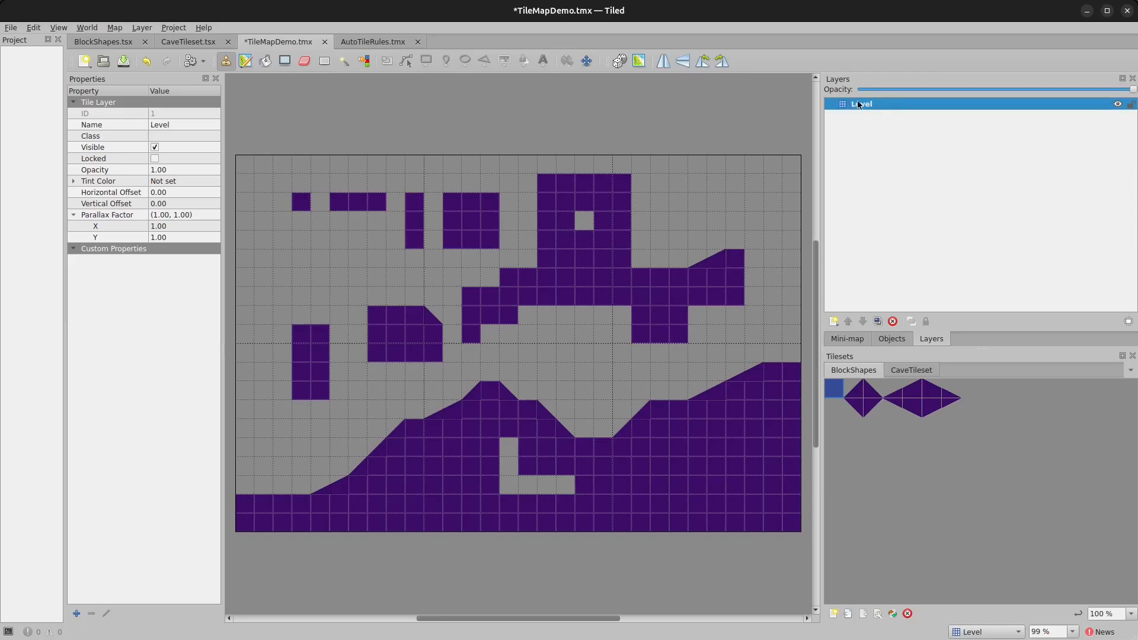
- Rename the tile layer of the AutoTileRules.tmx map to input_Level
click(369, 43)
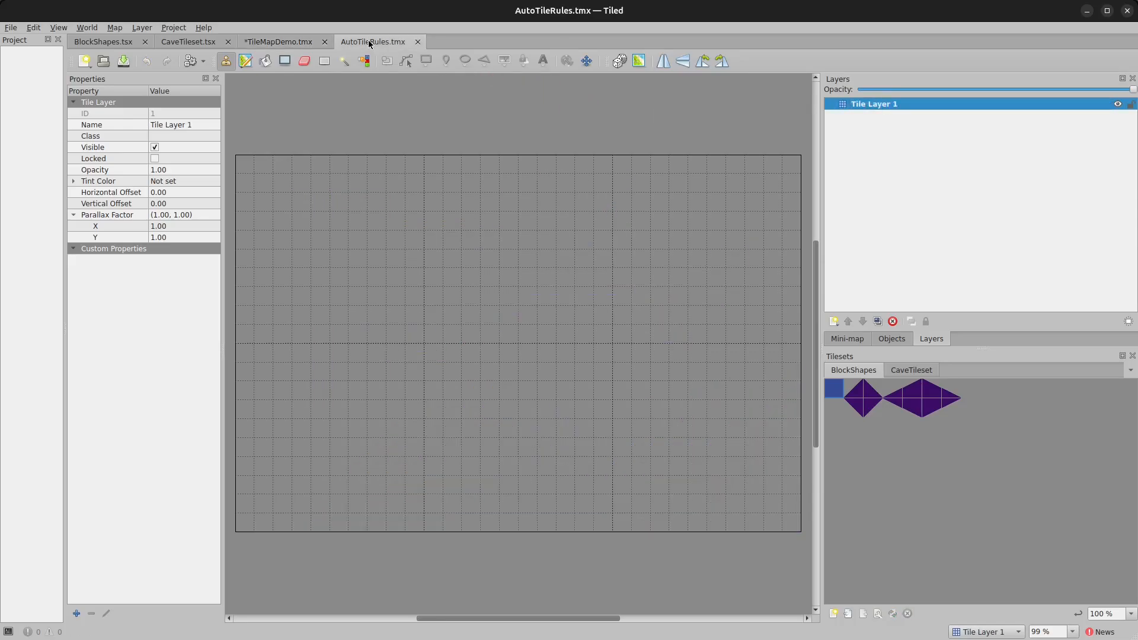
double_click(887, 105)
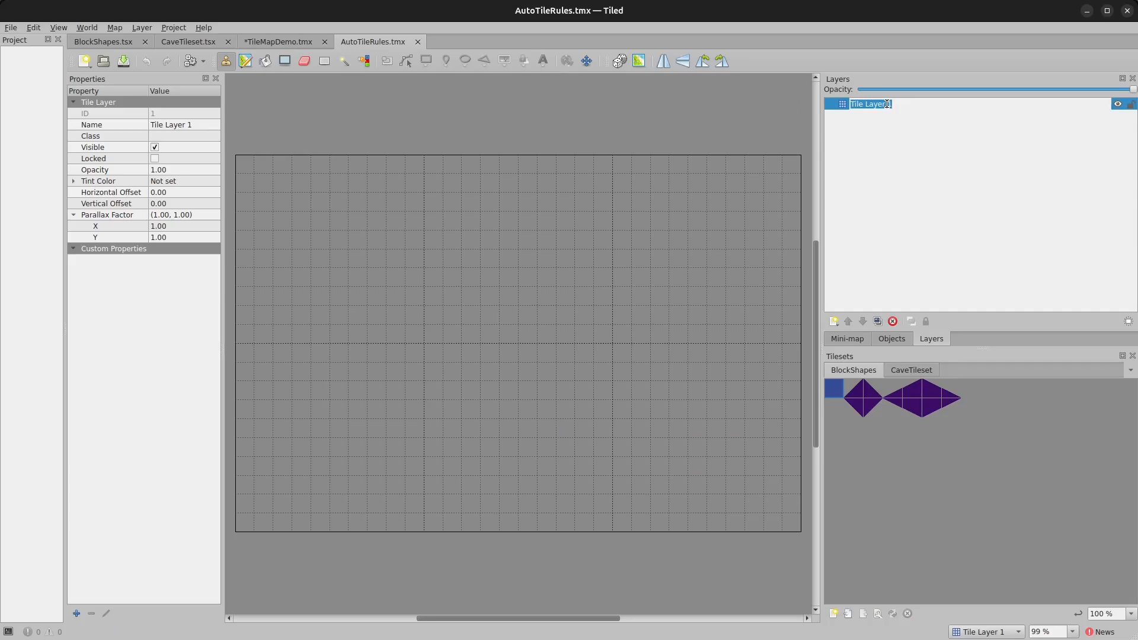
text(input_Level)
key(Return)
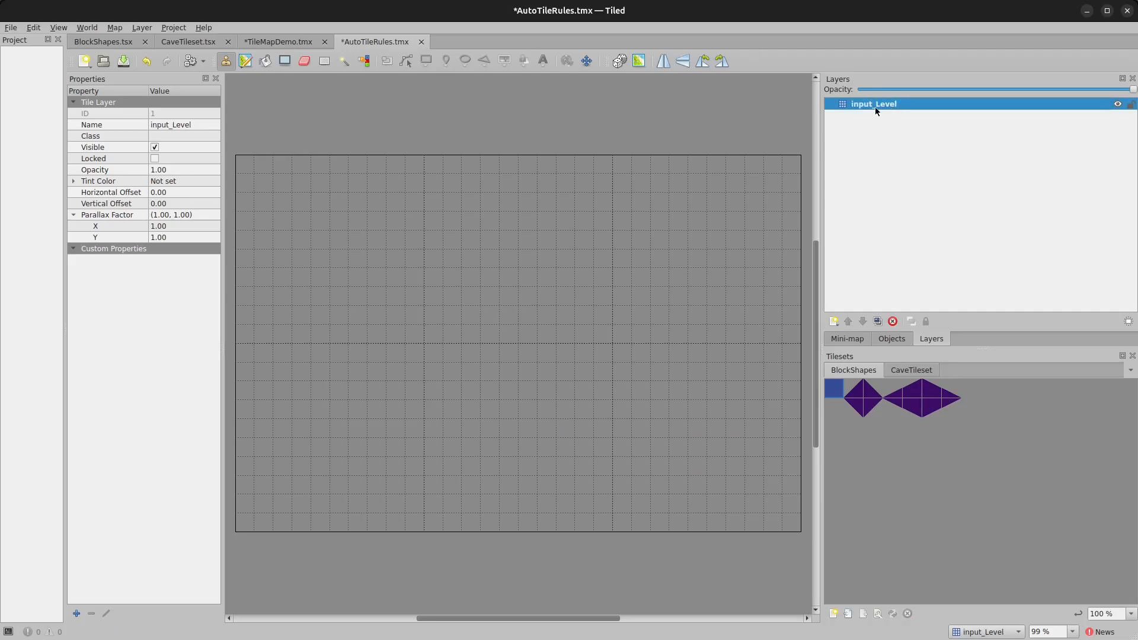
- Save both the TileMapDemo.tmx and AutoTileRules.tmx maps
click(303, 47)
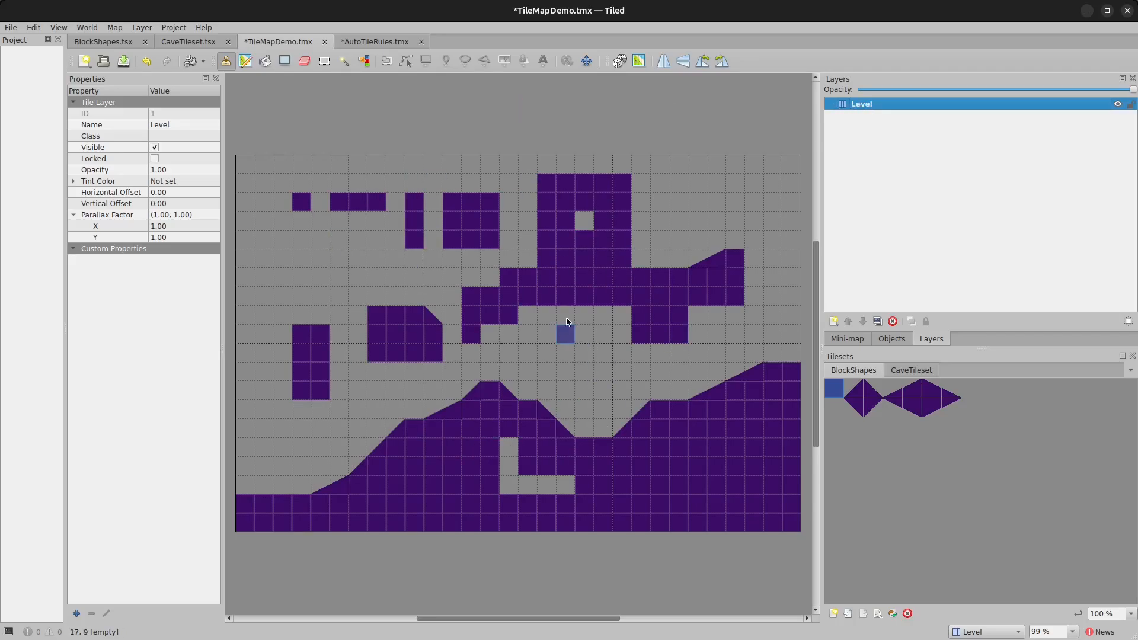
key(ctrl+s)
click(358, 41)
key(ctrl+s)
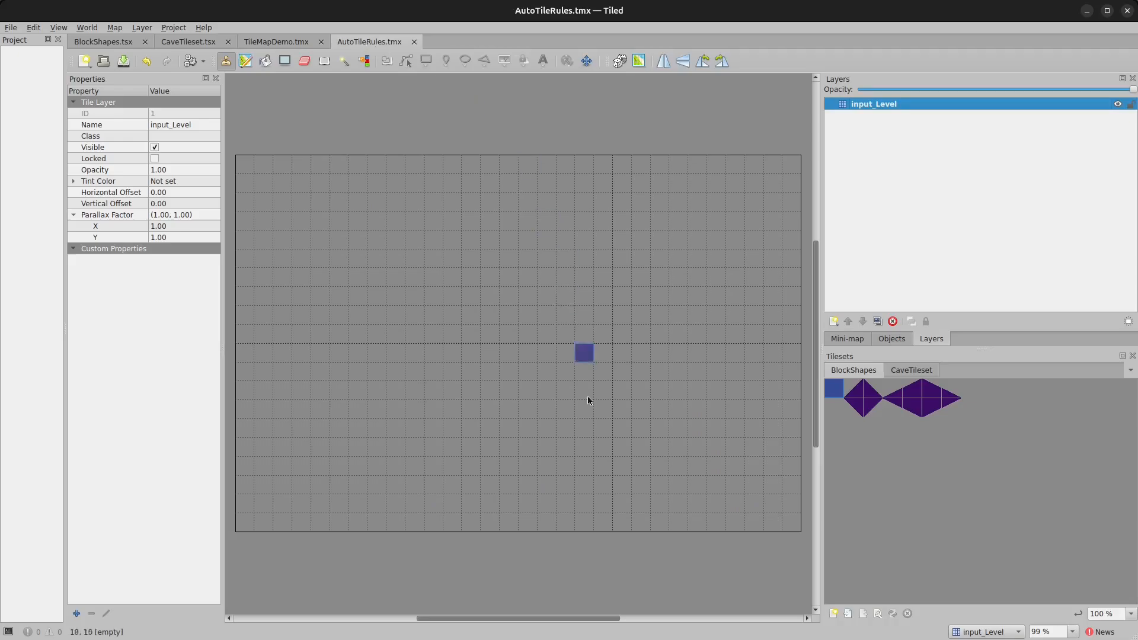
- Switch to the documentation in the browser and read how the name, not and index parts of input layer names work
key(alt+Tab)
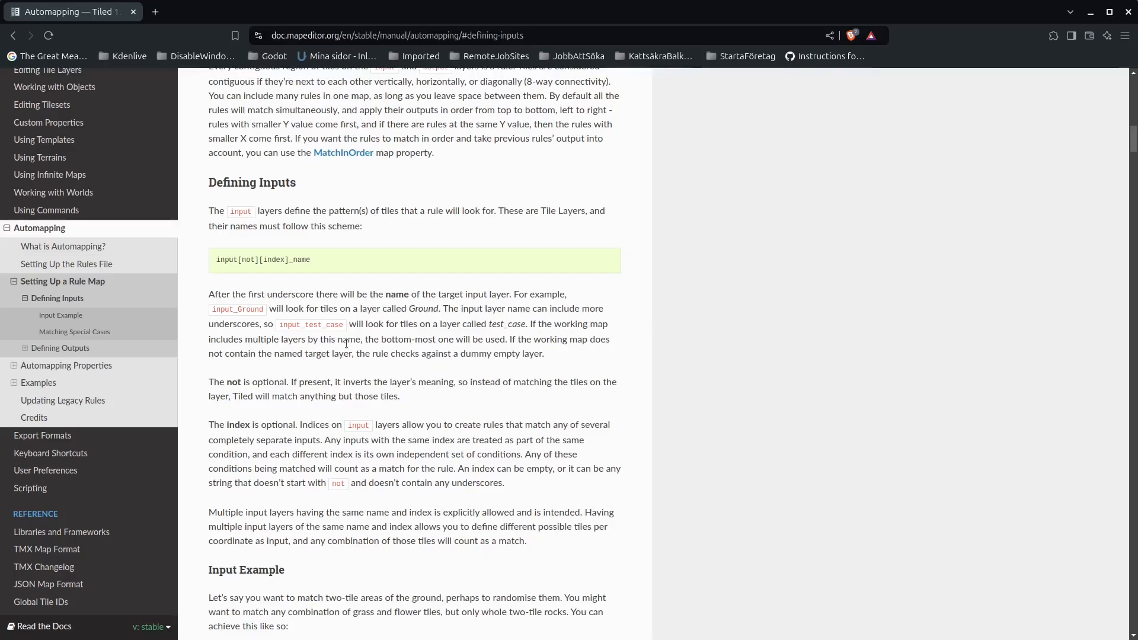
drag(365, 339, 511, 339)
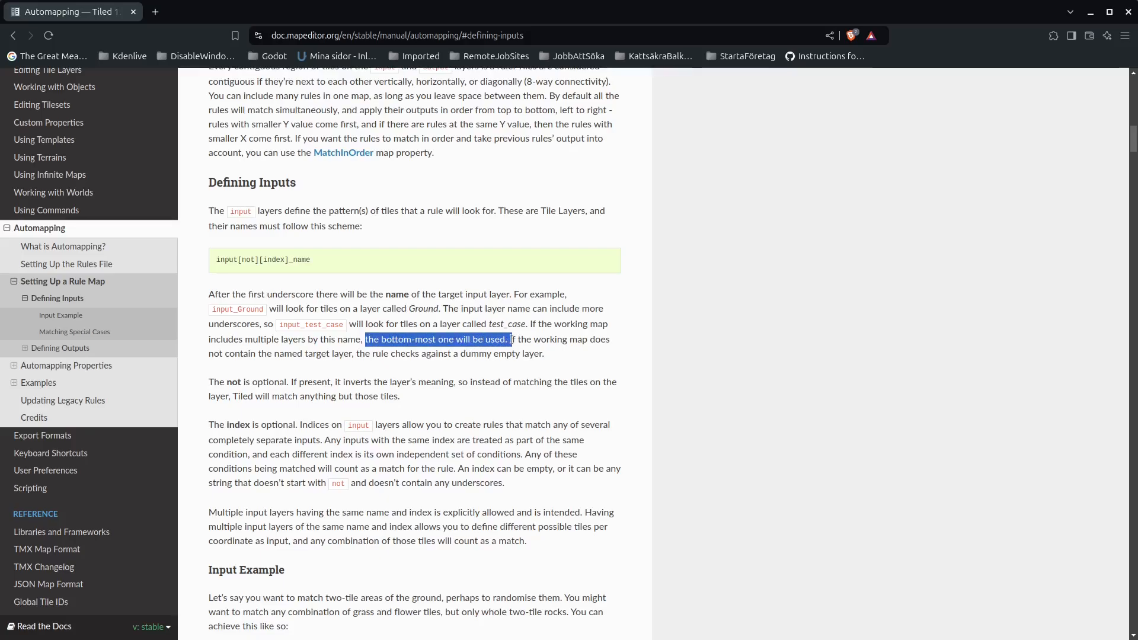
click(510, 340)
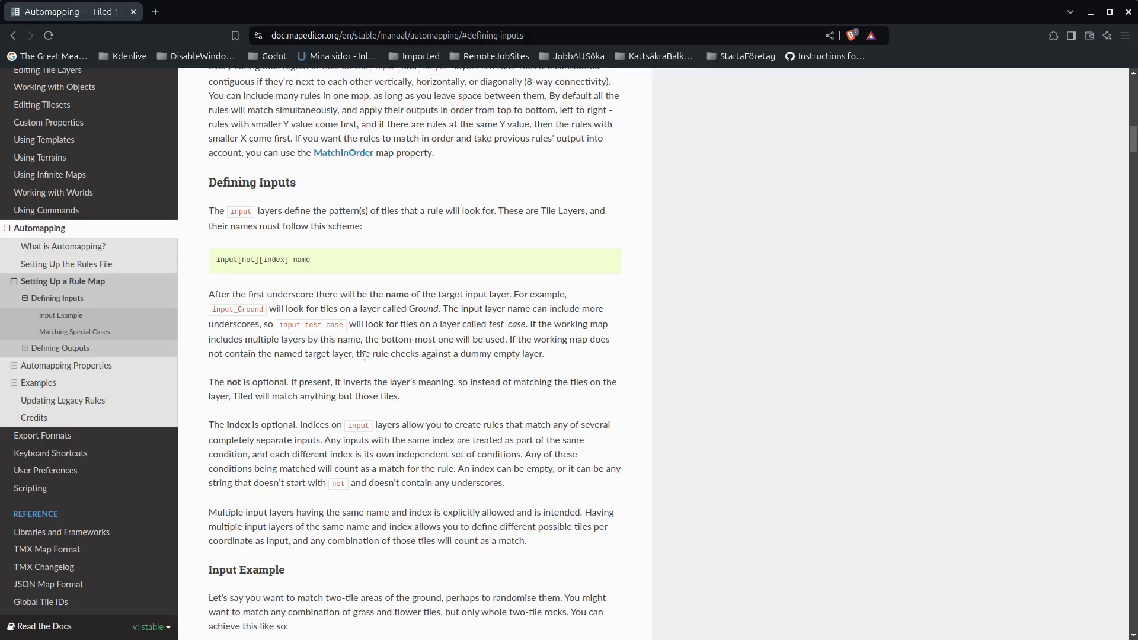
drag(365, 354, 532, 355)
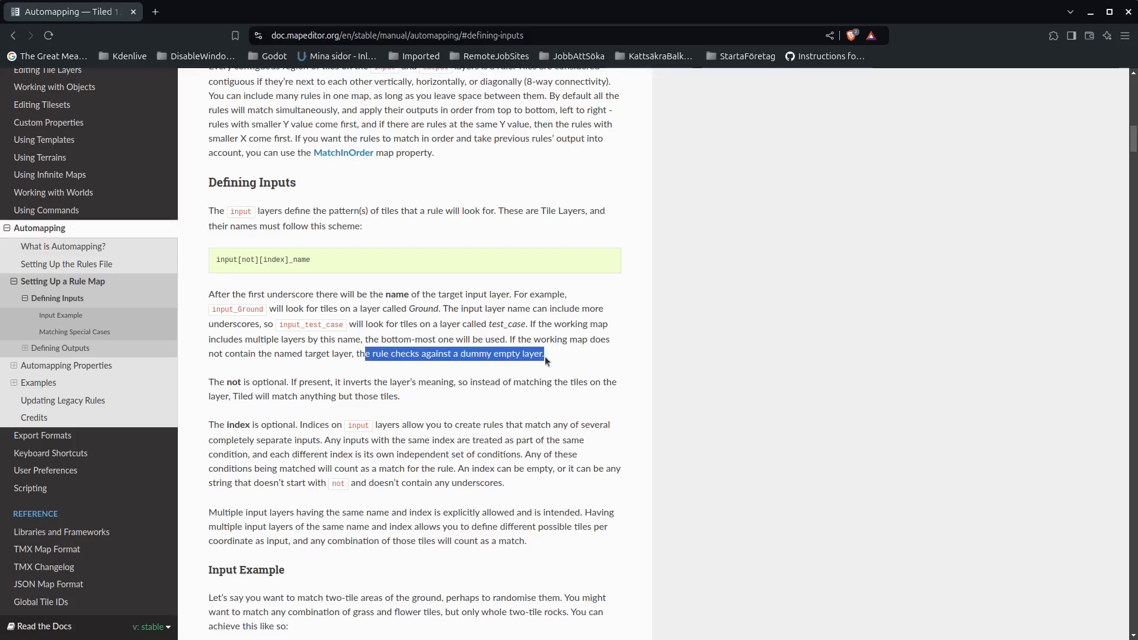
click(546, 361)
scroll(258, 358, down, 2)
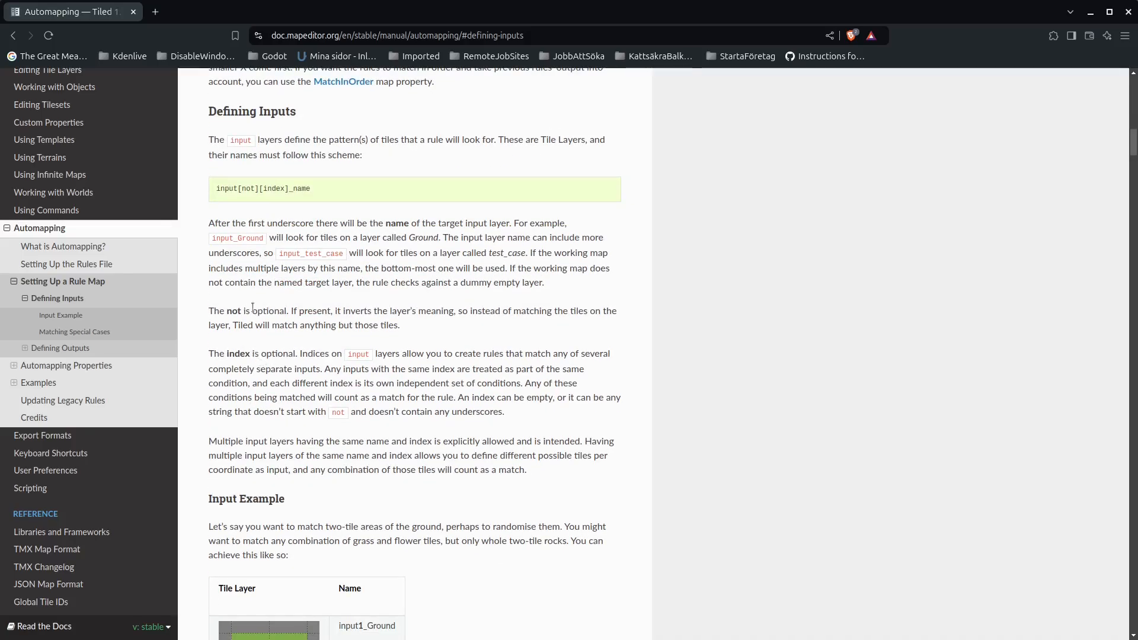
double_click(248, 189)
click(253, 302)
double_click(211, 355)
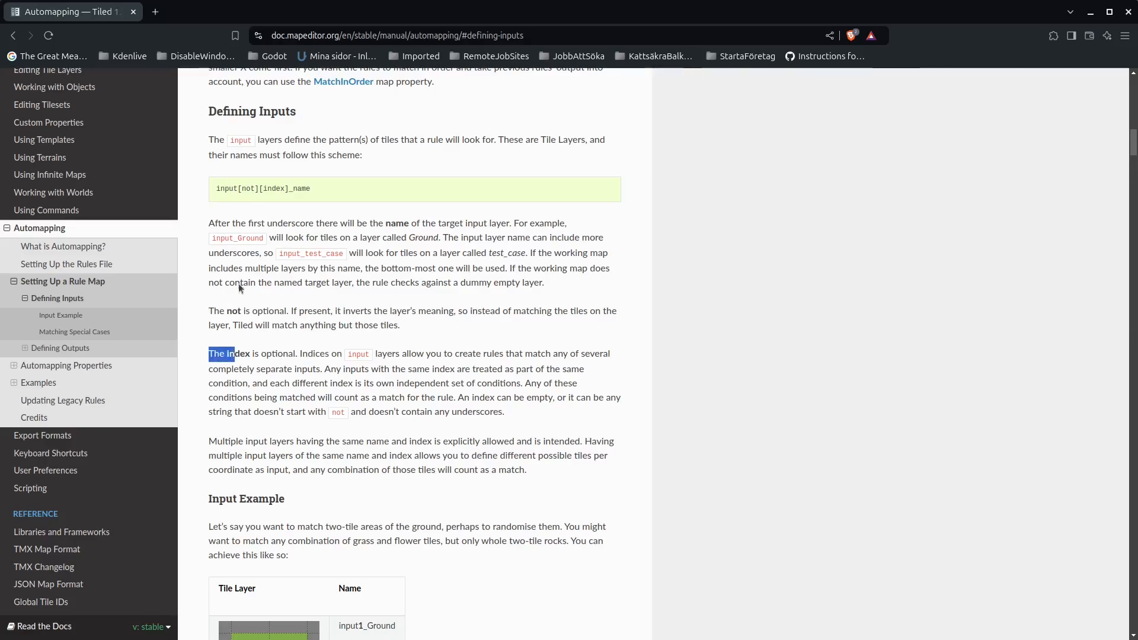
double_click(264, 188)
click(257, 359)
scroll(239, 401, down, 2)
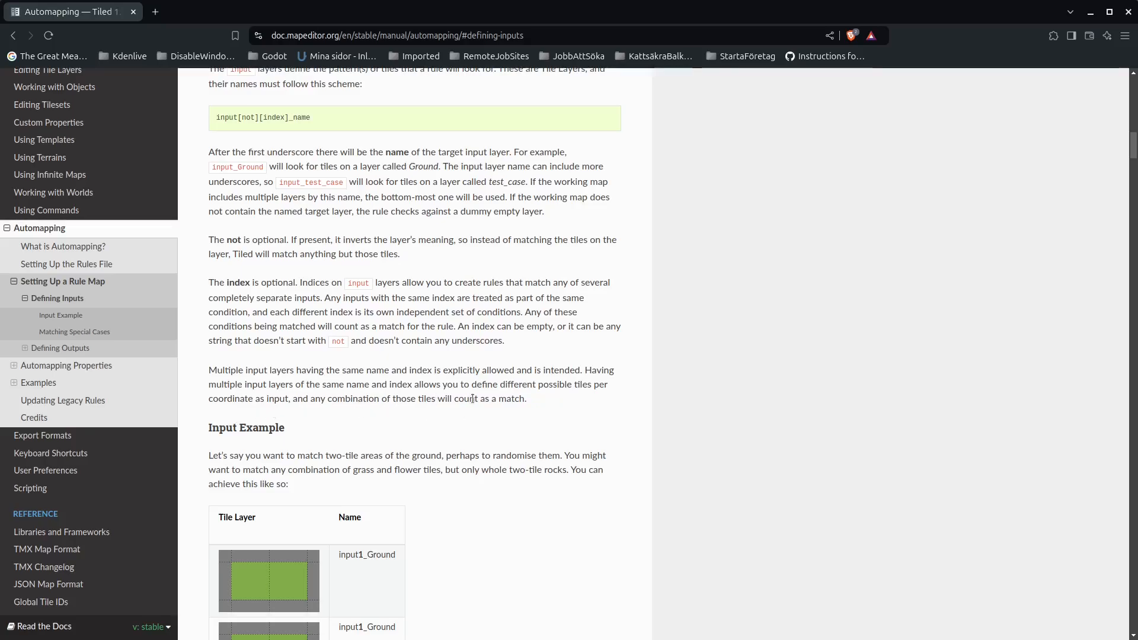
- Study the documentation's Input Example to see how the indices in input1_Ground and input2_Ground group the layers
scroll(506, 401, down, 5)
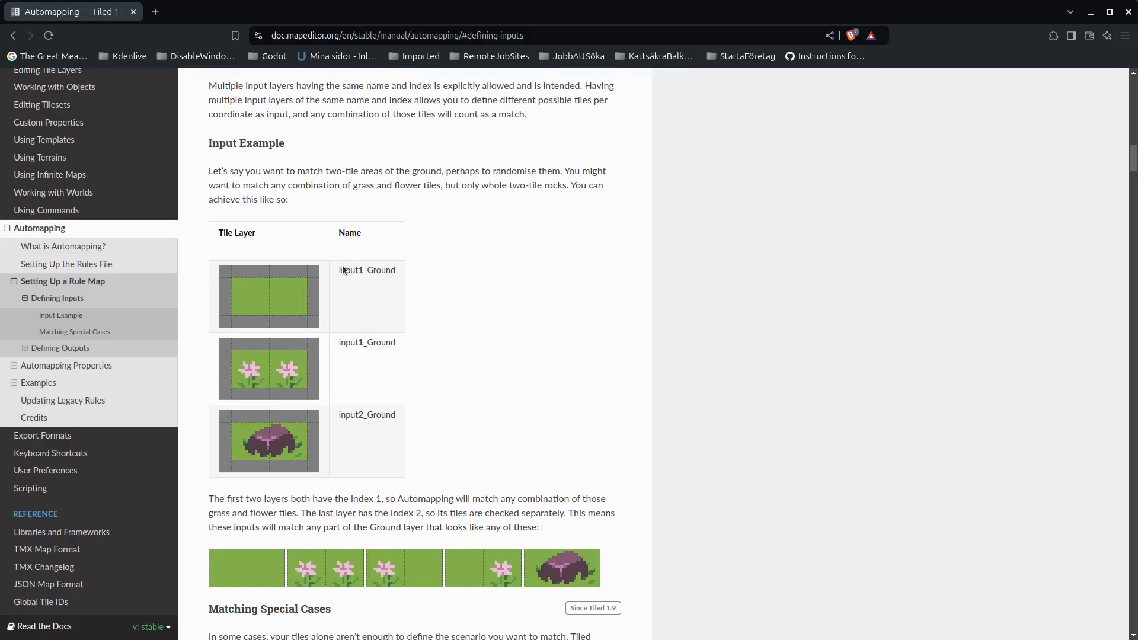
drag(336, 273, 363, 273)
double_click(380, 270)
drag(333, 342, 378, 375)
click(342, 414)
double_click(374, 415)
click(456, 426)
scroll(456, 426, down, 1)
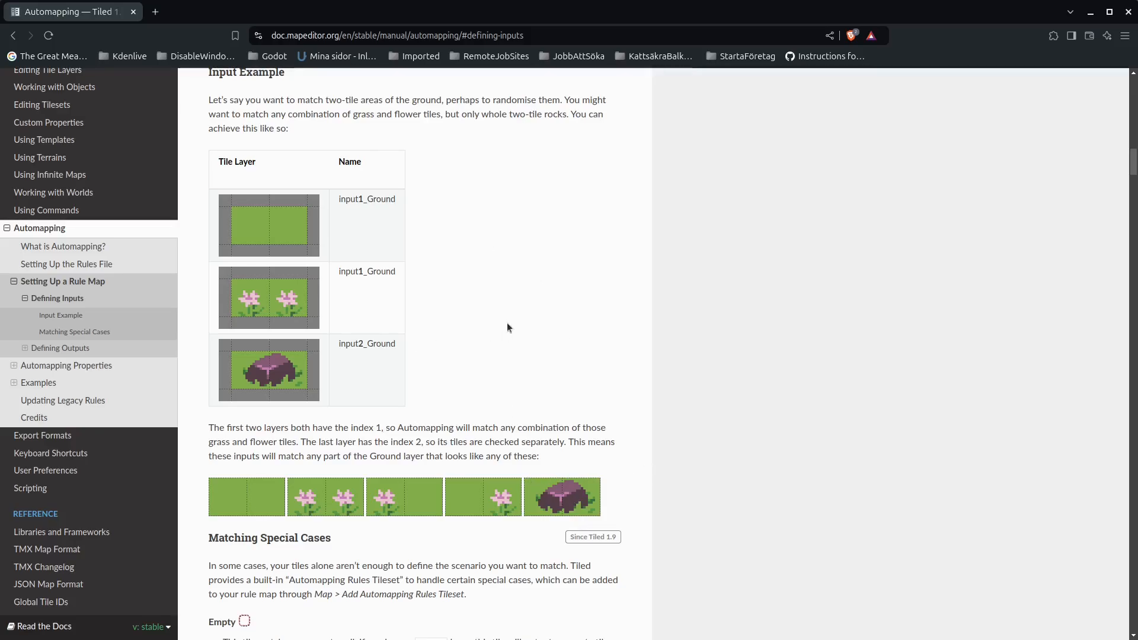
- Check the documentation on matching special cases, and in Tiled add the Automapping Rules Tileset to AutoTileRules.tmx
scroll(510, 320, down, 5)
scroll(537, 322, down, 2)
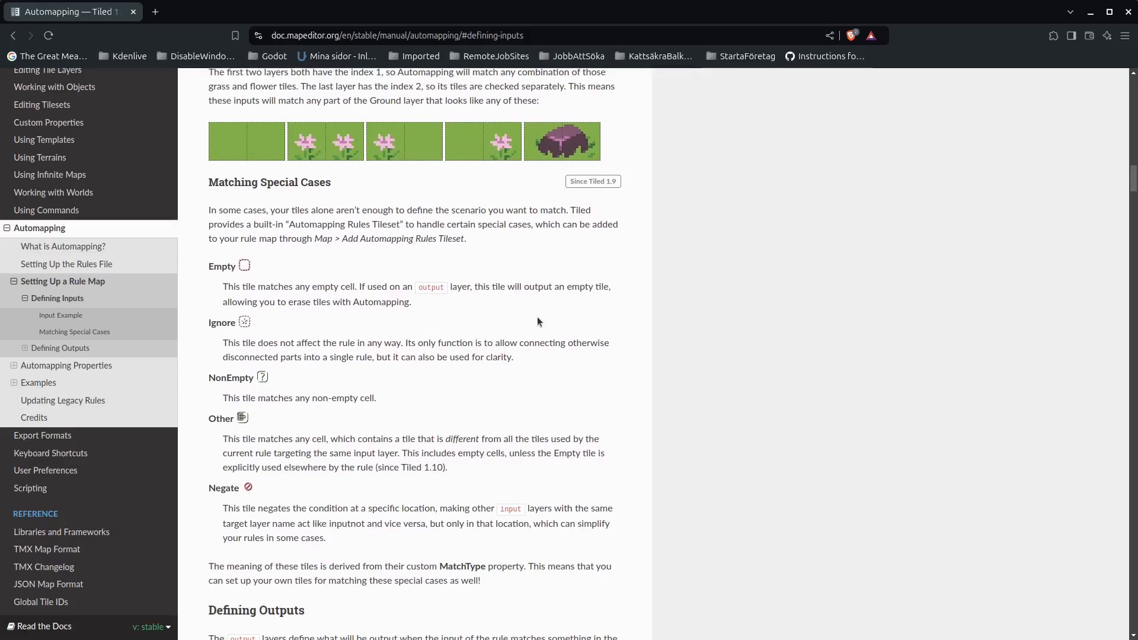
drag(467, 168, 316, 167)
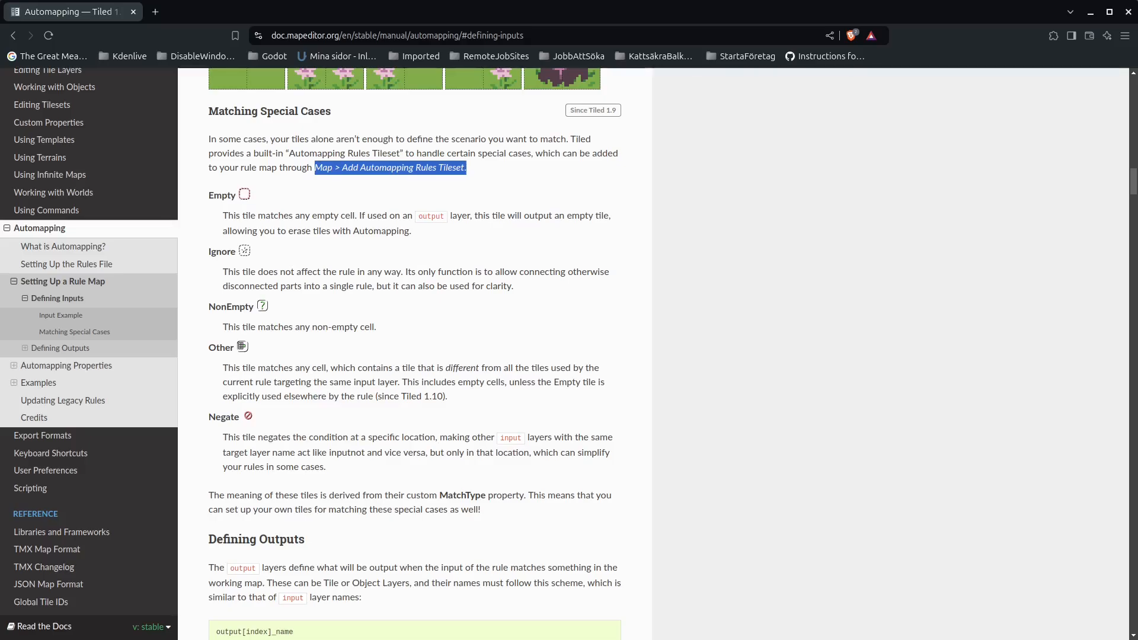
key(alt+Tab)
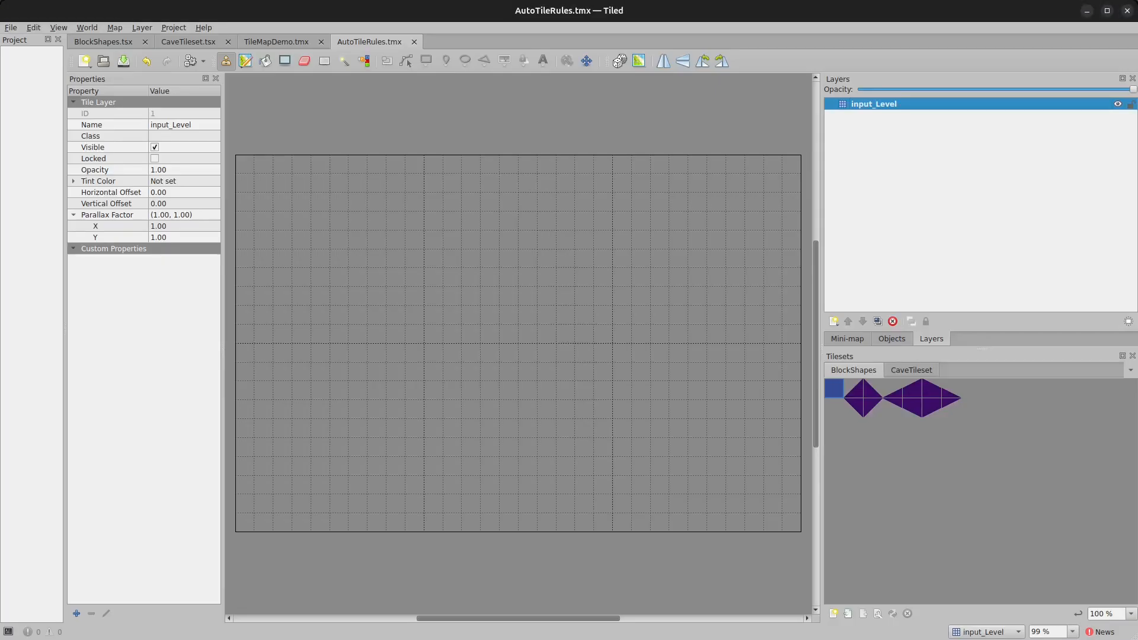
click(114, 28)
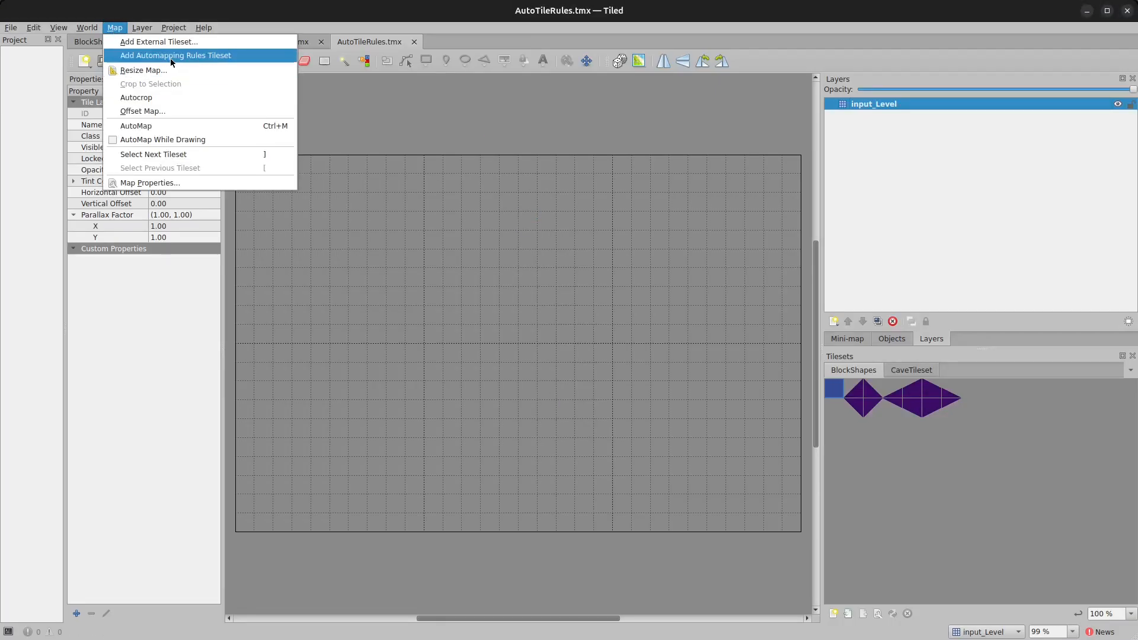
click(218, 57)
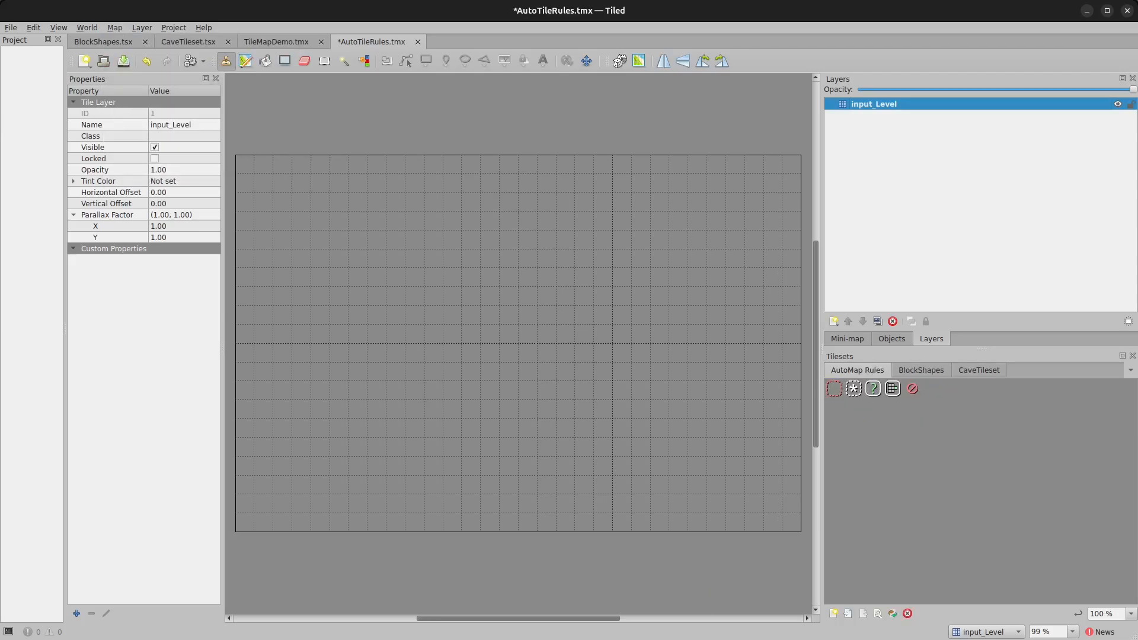
- Read what the Empty, Ignore, NonEmpty, Other and Negate tiles do, and compare the BlockShapes tiles with the TileMapDemo.tmx level in Tiled
key(alt+Tab)
click(276, 202)
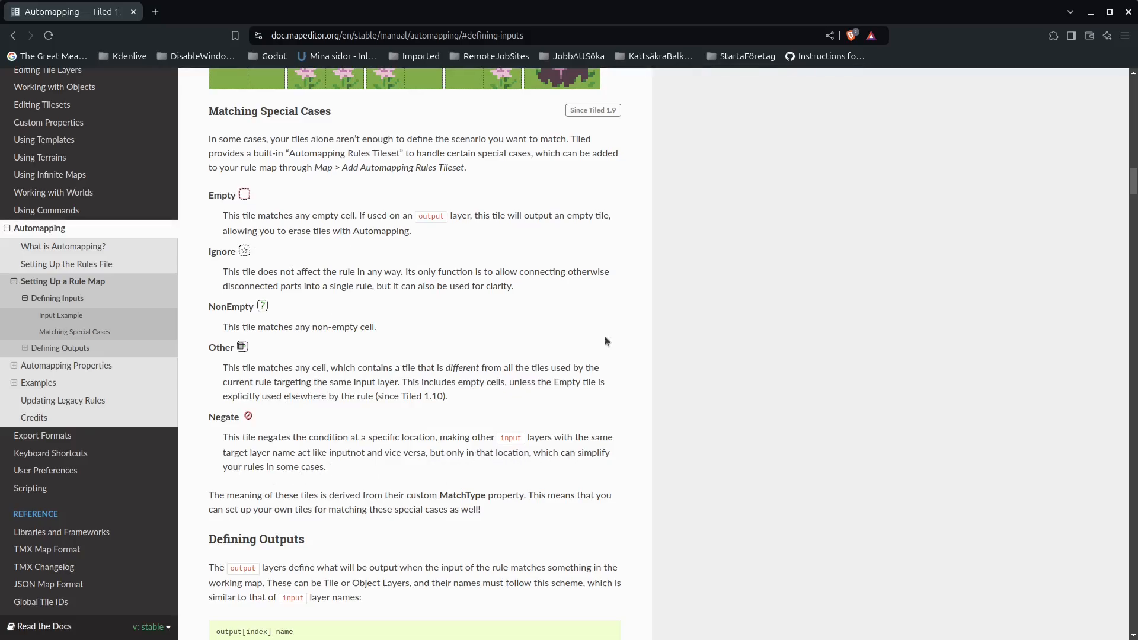
key(alt+Tab)
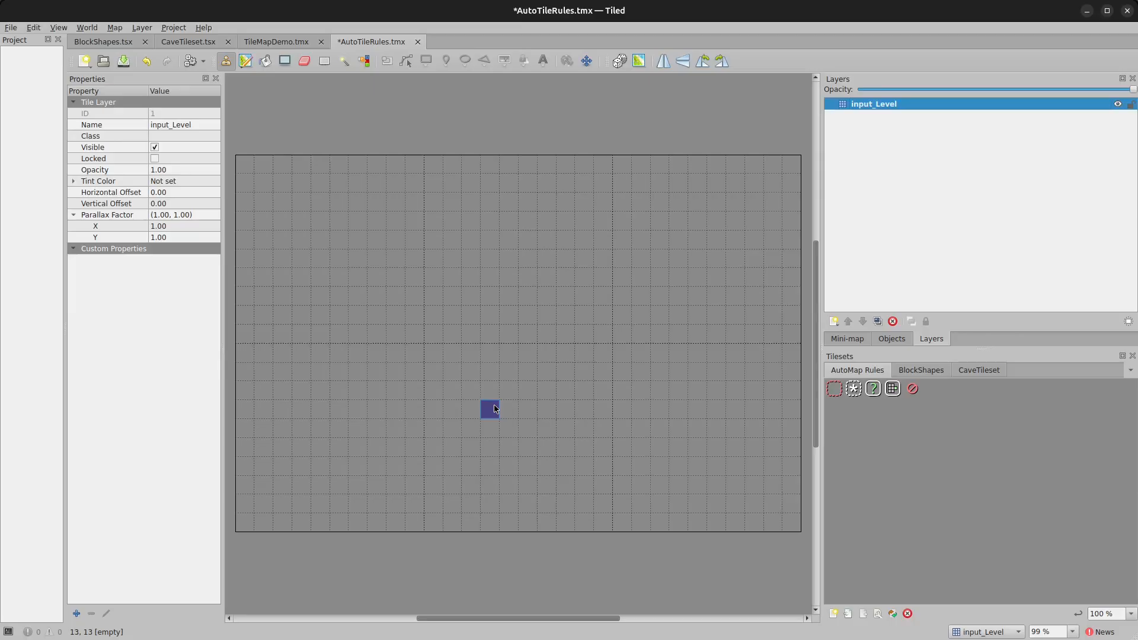
click(921, 371)
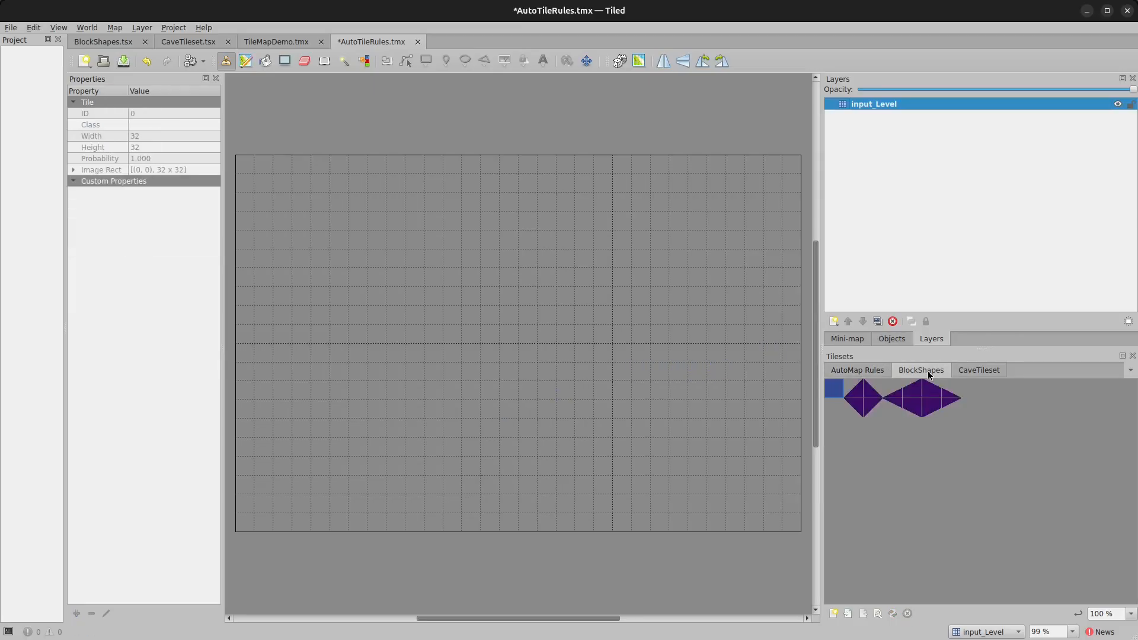
click(273, 41)
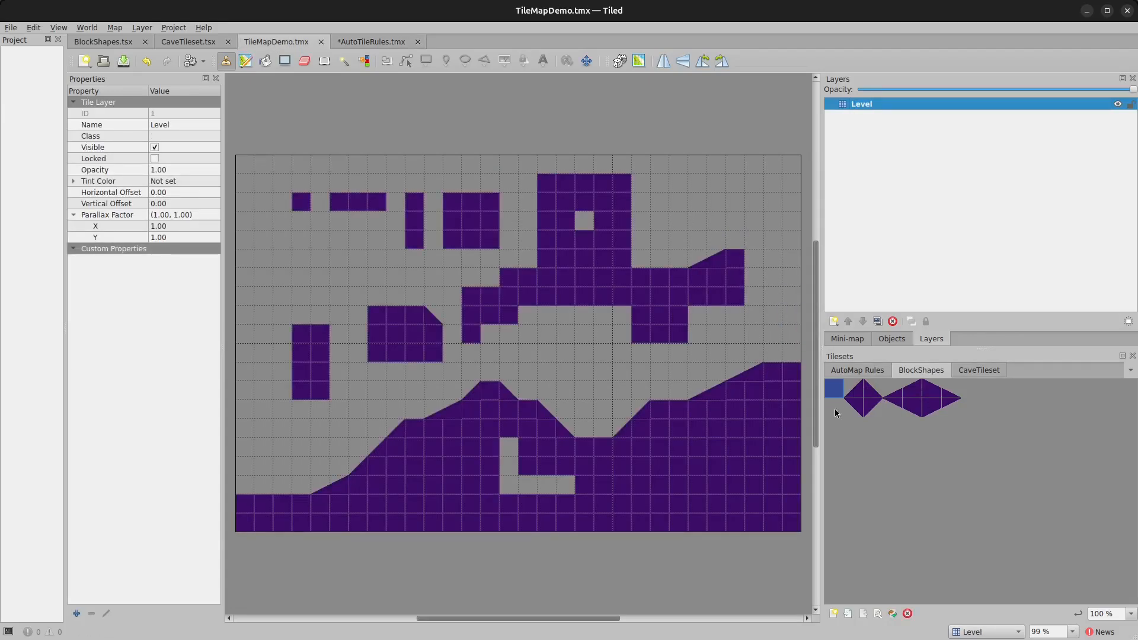
click(370, 43)
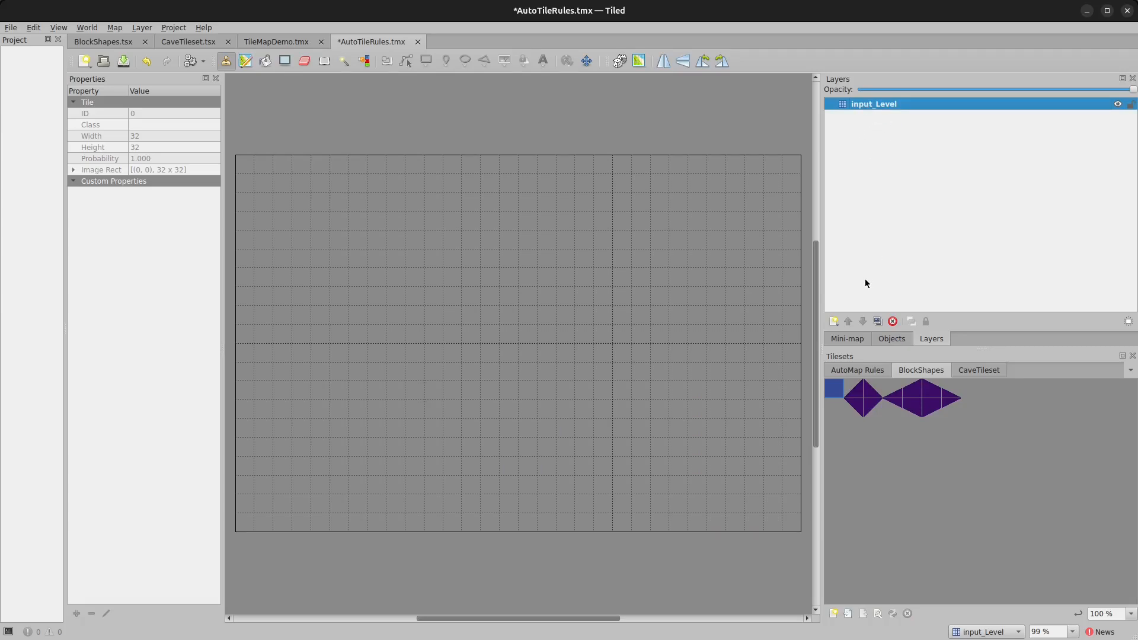
- Add a new tile layer named output_out to the AutoTileRules.tmx map
click(832, 325)
click(854, 335)
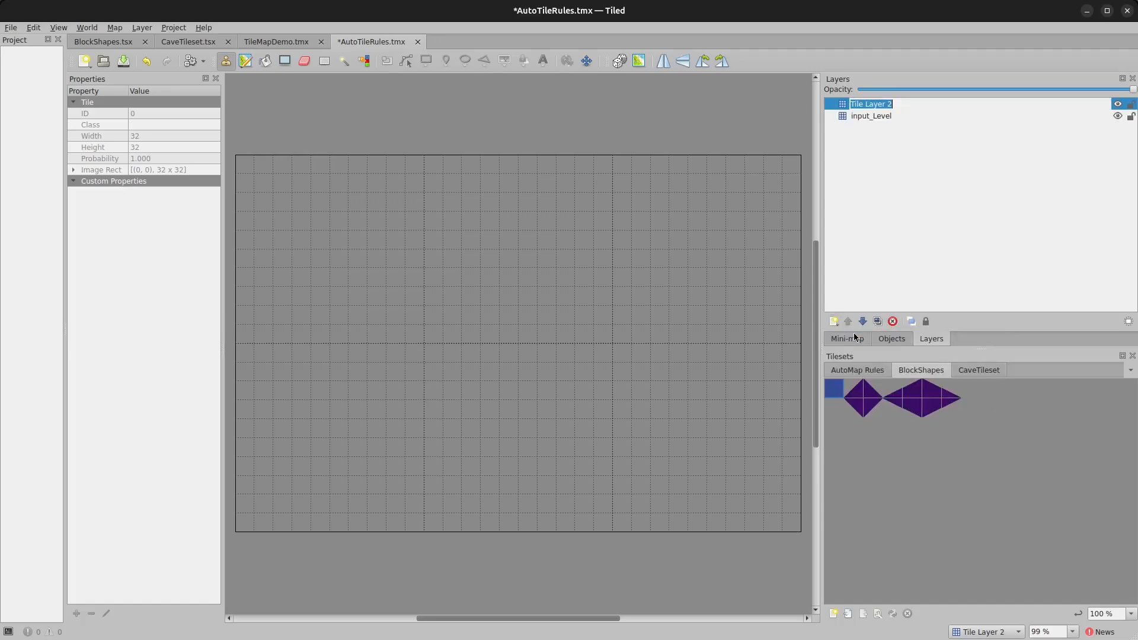
text(output_out)
key(Return)
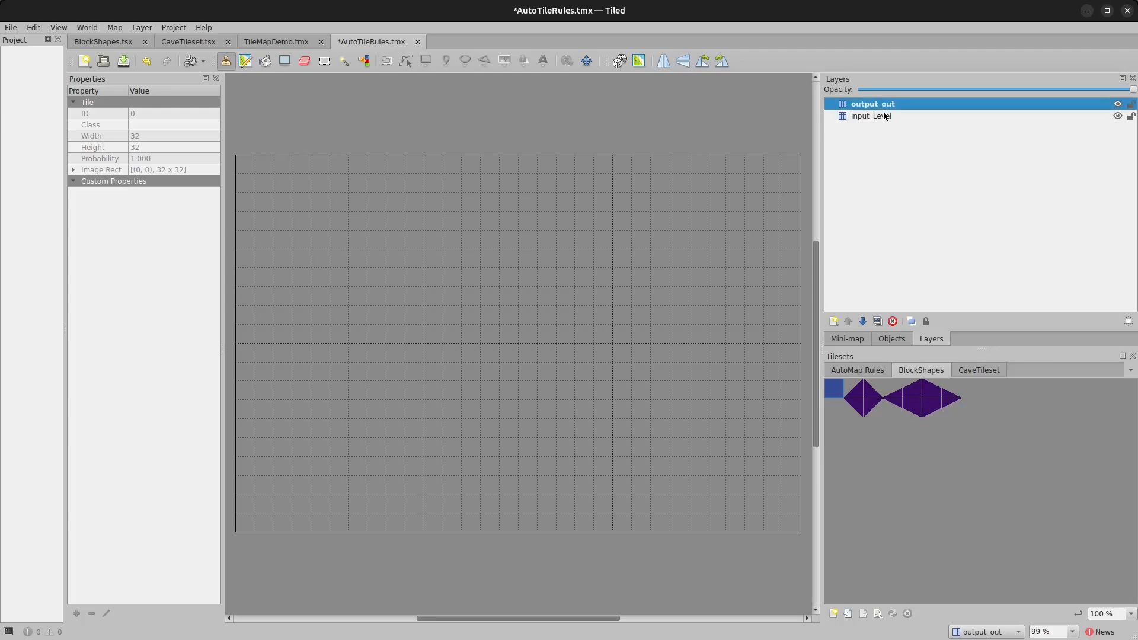
- Paint the full square tile from BlockShapes on the input_Level layer at cell 1, 1 near the map's upper-left corner
click(867, 116)
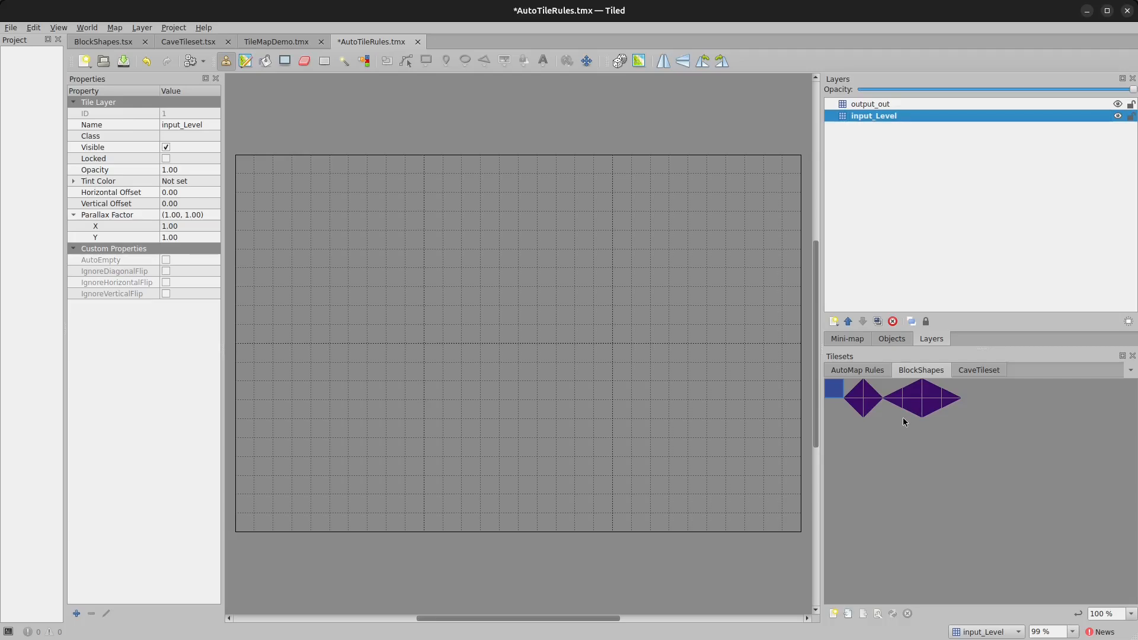
click(835, 390)
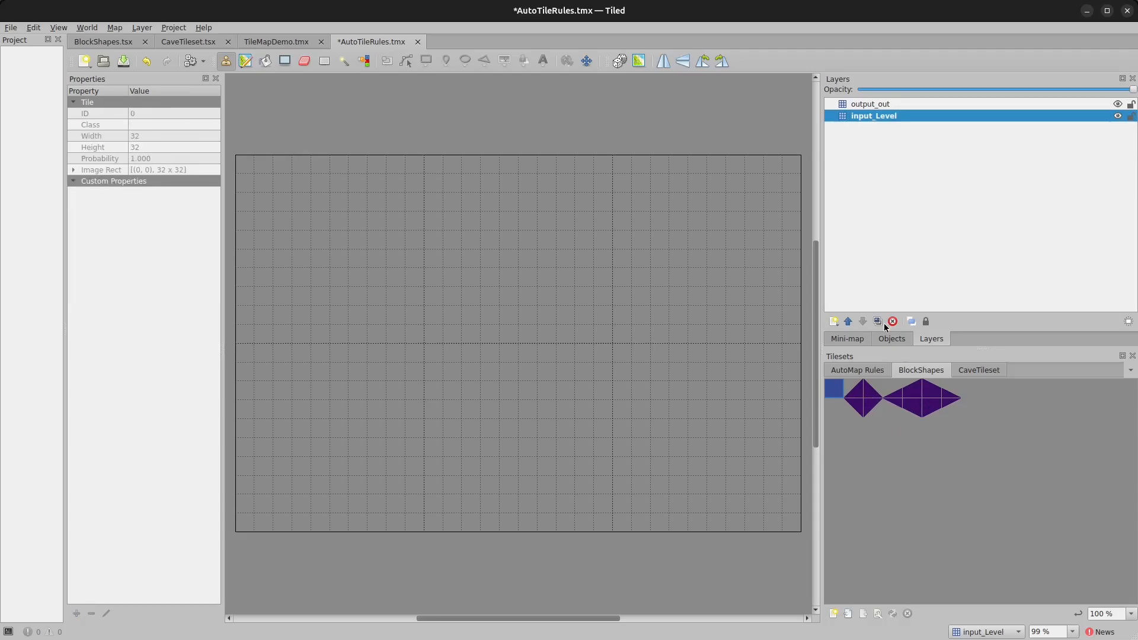
click(268, 185)
- Surround the square block on the input_Level layer with NonEmpty rule tiles above, below, left and right of it
click(854, 371)
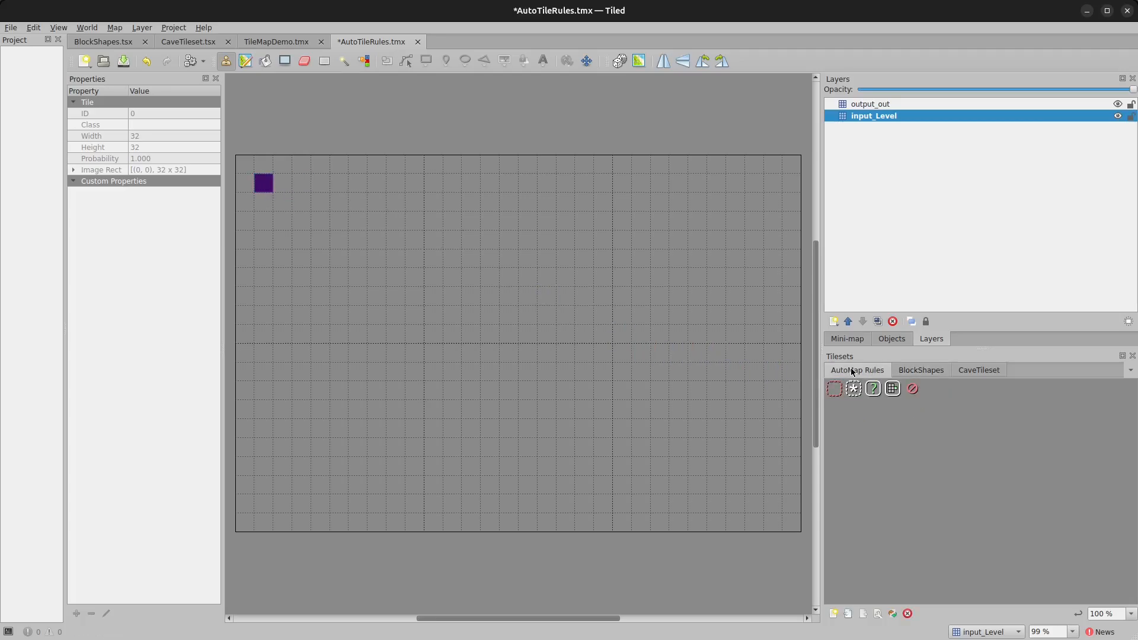
click(872, 389)
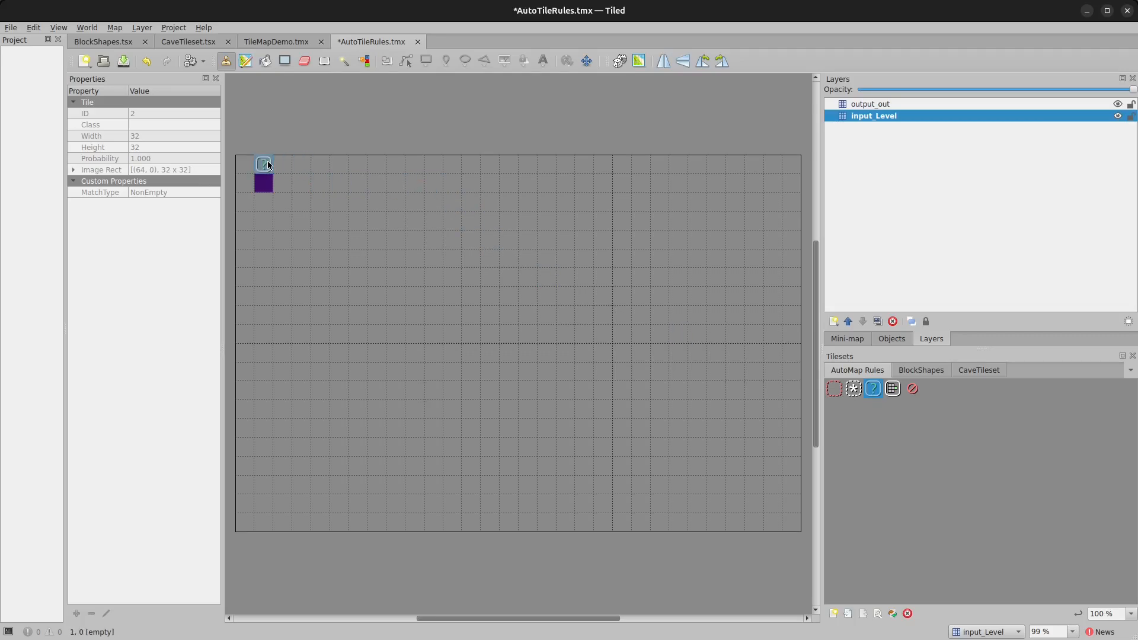
click(268, 166)
click(244, 183)
click(282, 185)
- Paint the dark solid centre tile from CaveTileset on the output_out layer, directly over the square block
click(880, 105)
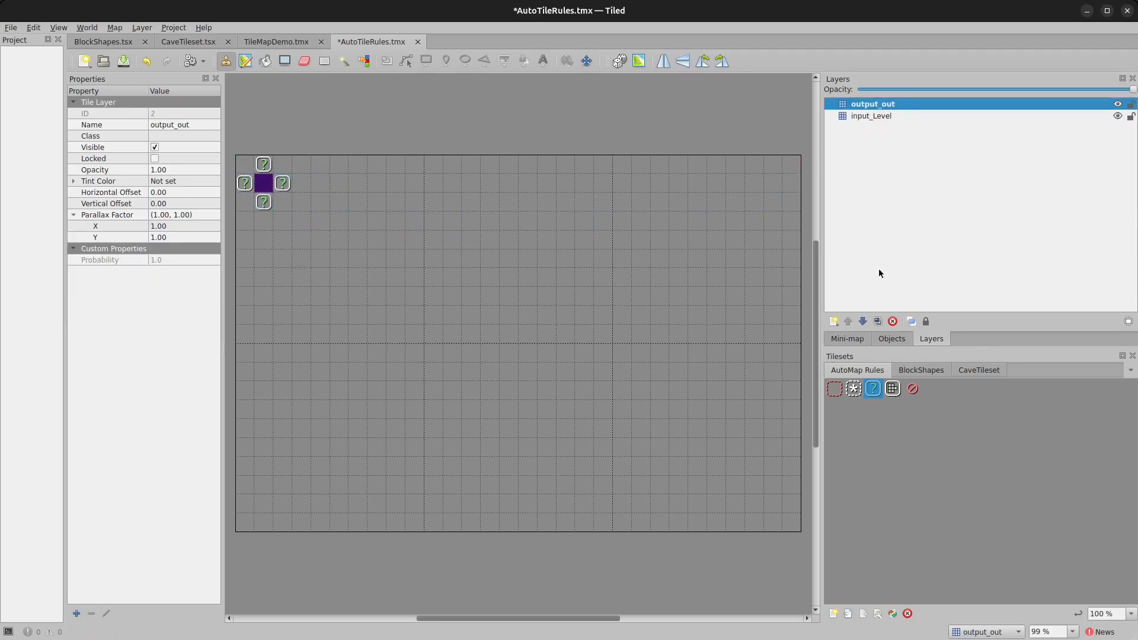
click(913, 372)
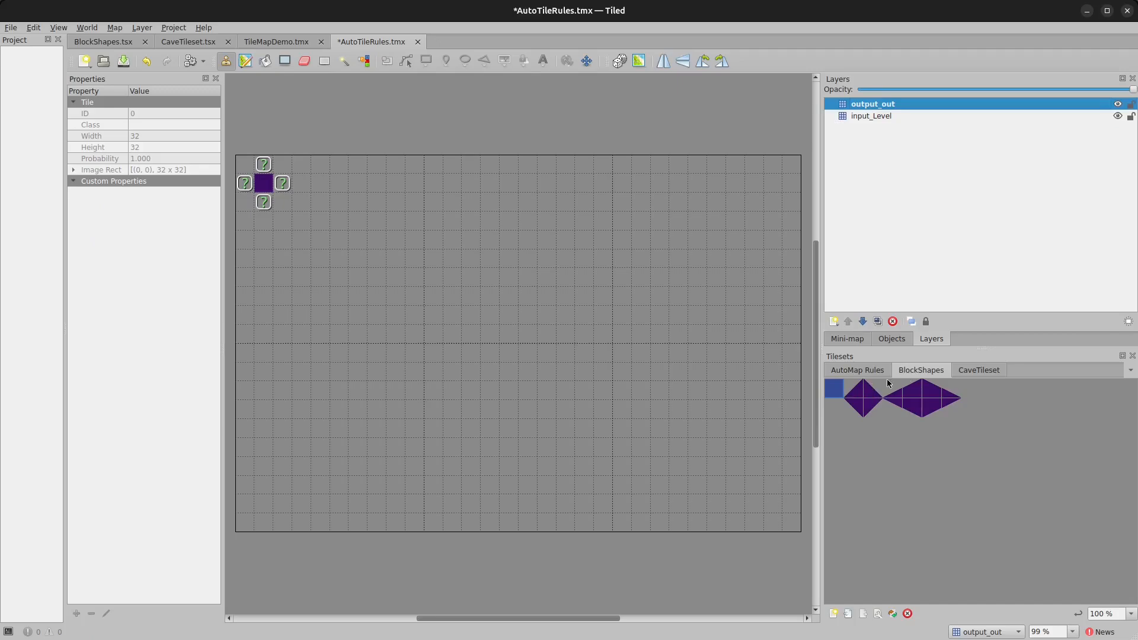
click(975, 371)
click(855, 409)
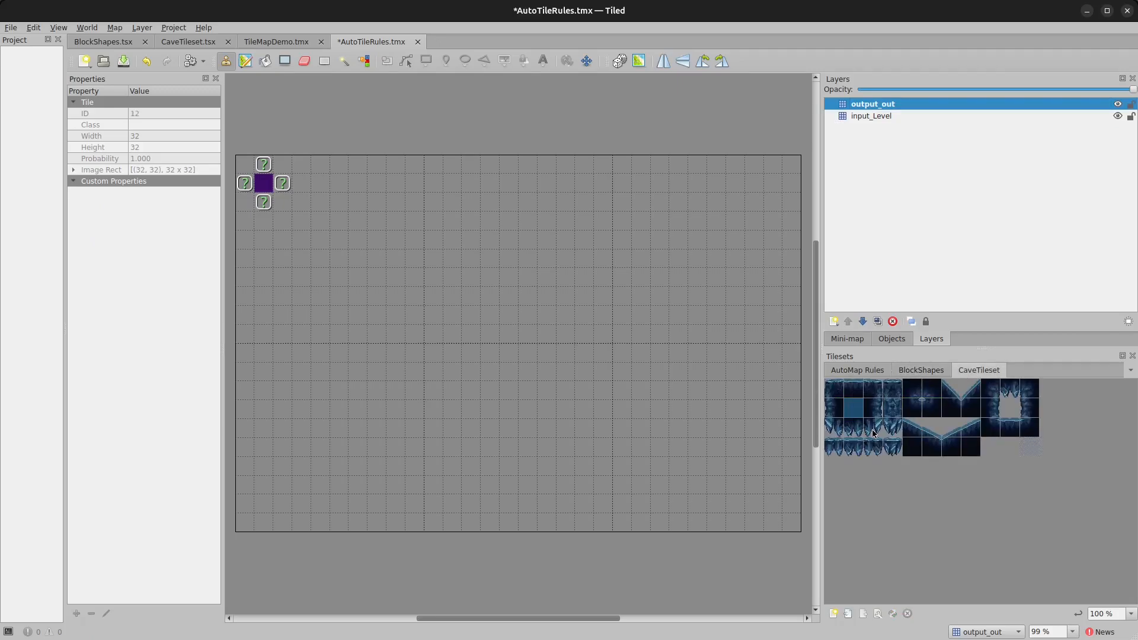
click(264, 183)
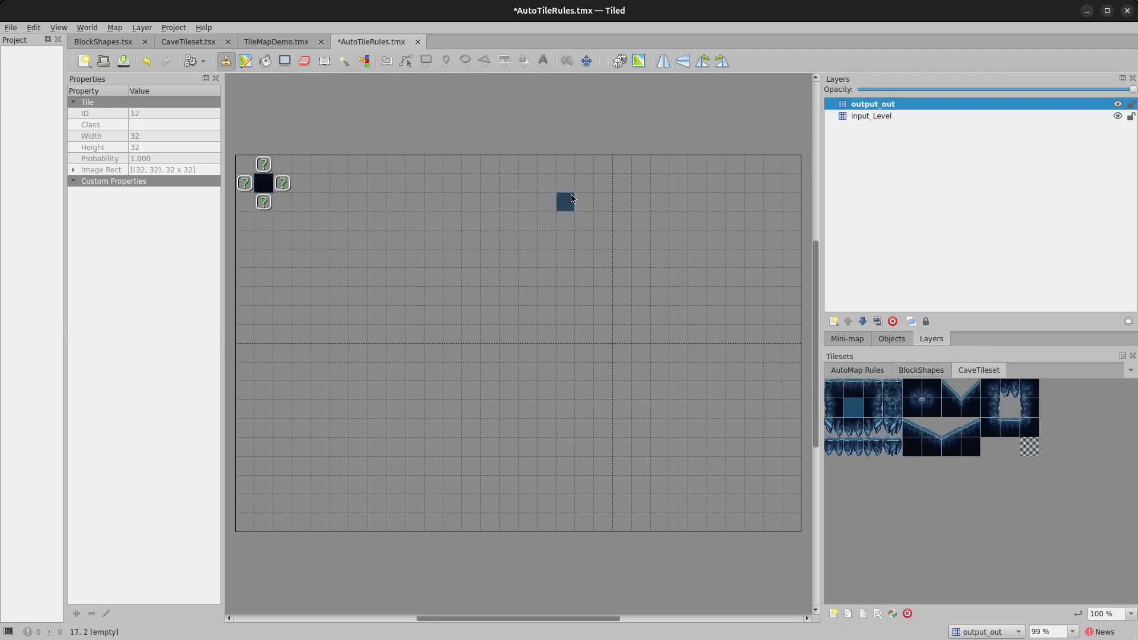
- Lower the opacity of the output_out layer to 0.70, reduce input_Level's opacity similarly, and save the rule map
click(1127, 90)
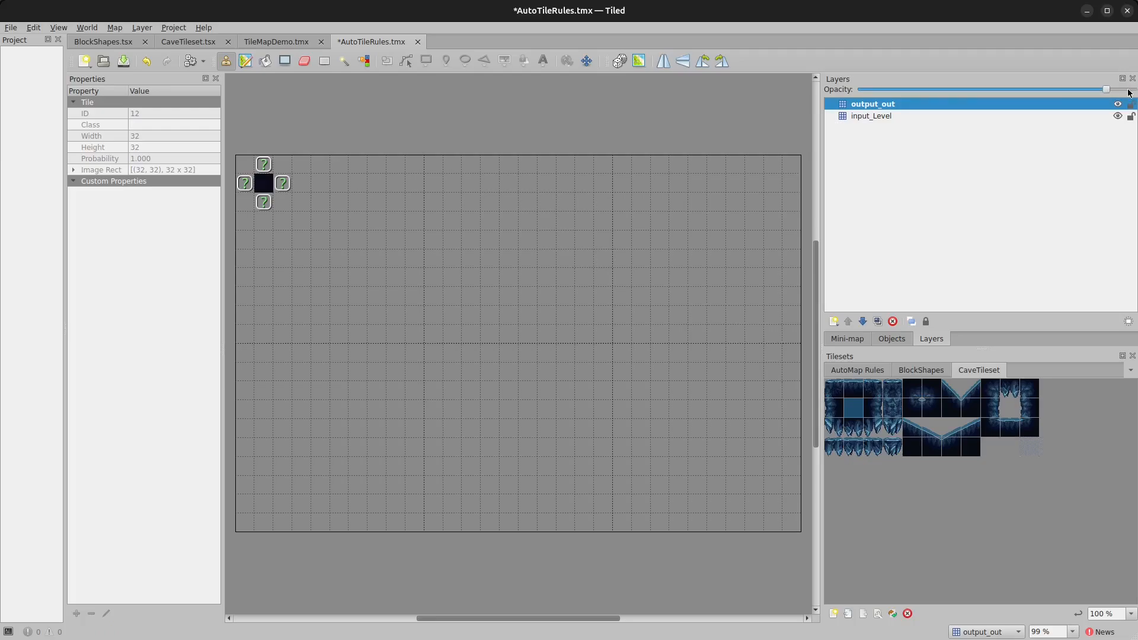
drag(1127, 90, 1047, 90)
click(998, 116)
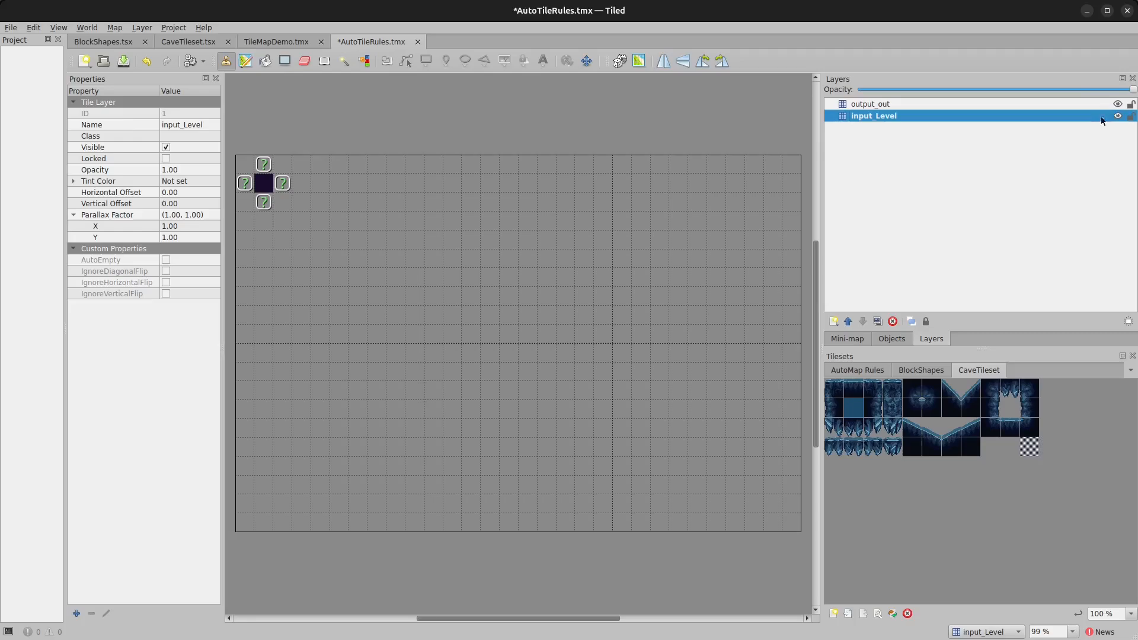
drag(1132, 90, 1046, 90)
click(1037, 105)
key(ctrl+s)
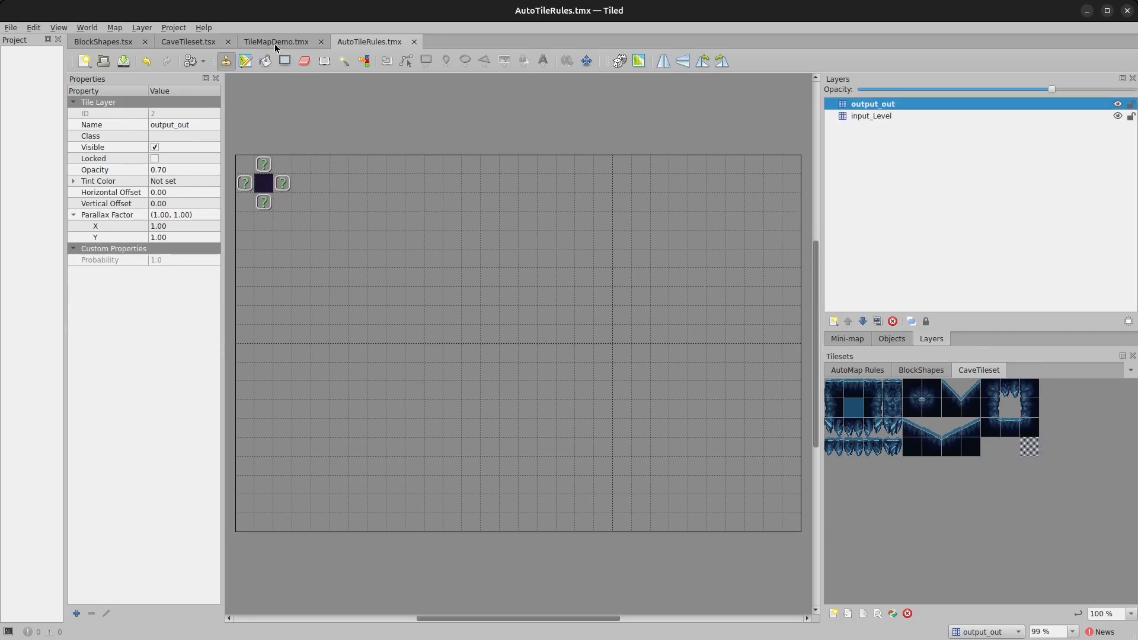
- Run AutoMap on the TileMapDemo.tmx map and return to AutoTileRules.tmx
click(275, 43)
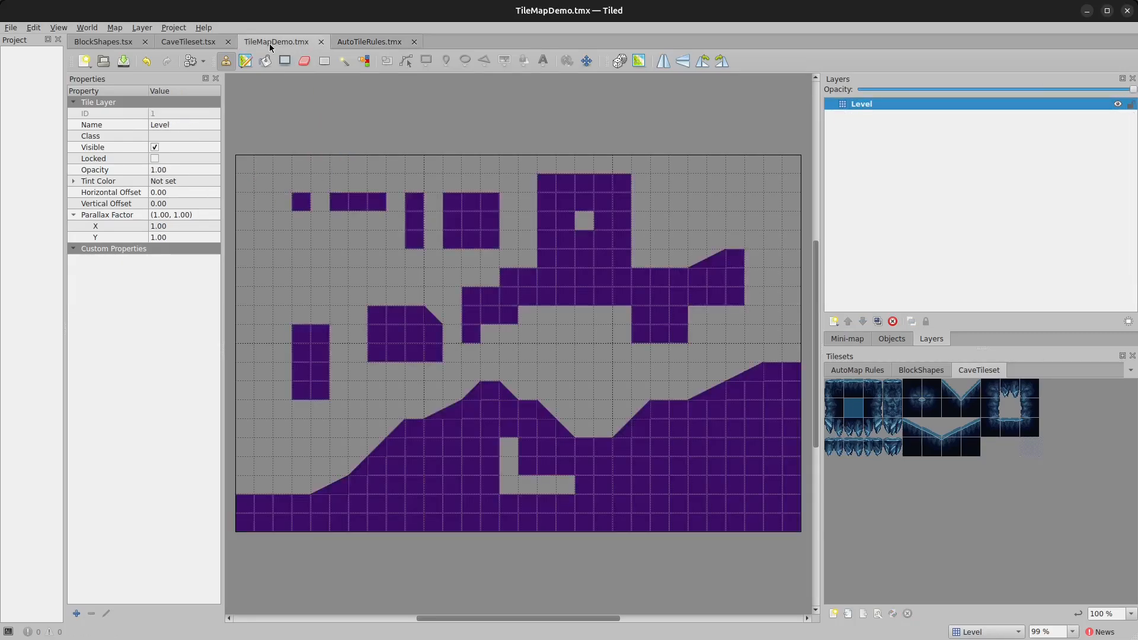
key(ctrl+m)
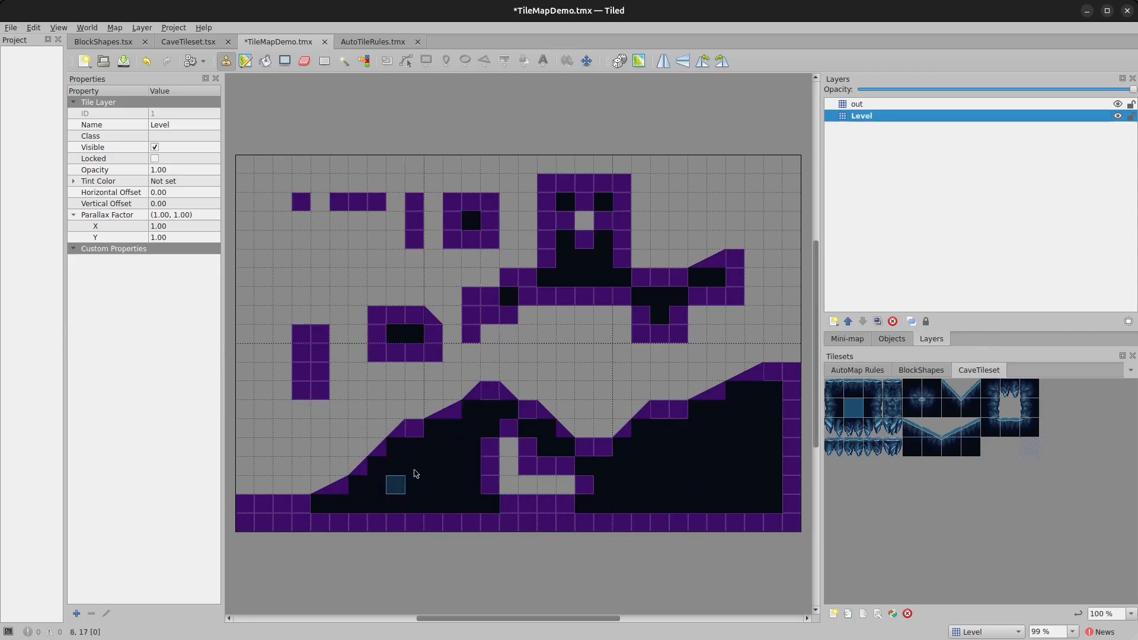
click(365, 41)
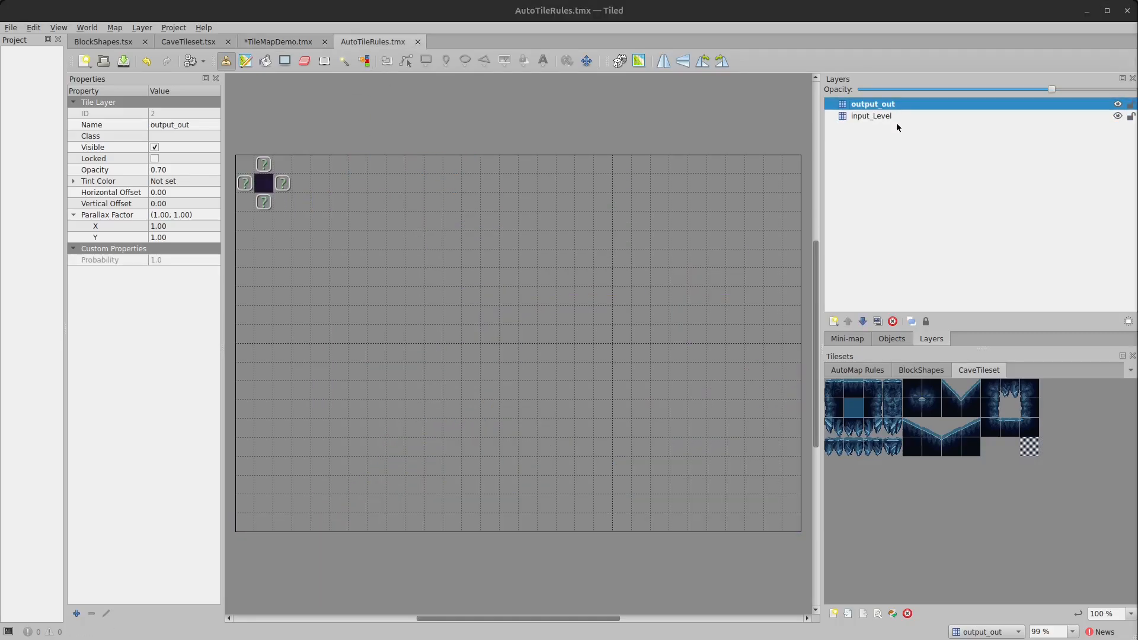
- Place four square blocks from BlockShapes on the input_Level layer, in the first block's row at columns 5, 8, 11 and 14
click(876, 116)
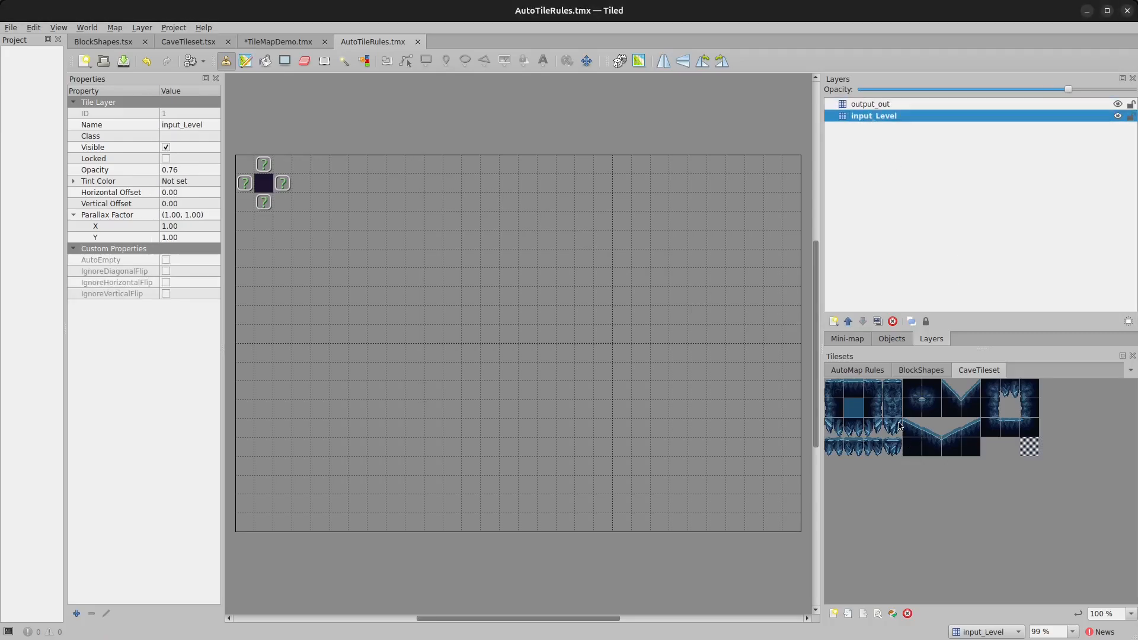
click(920, 370)
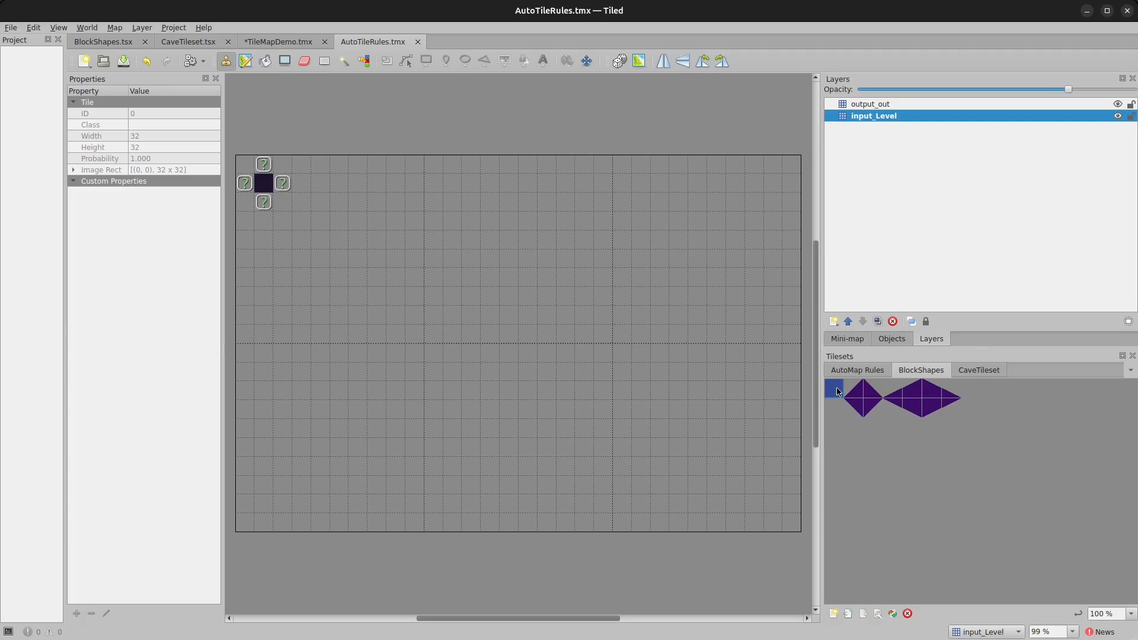
click(333, 184)
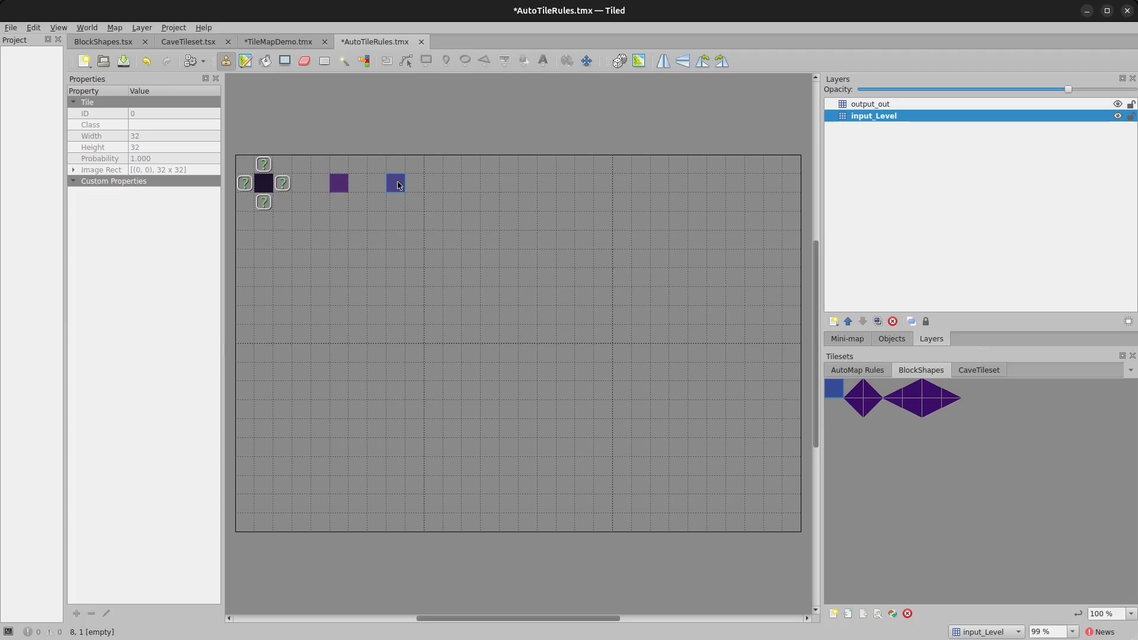
click(399, 185)
click(452, 184)
click(508, 183)
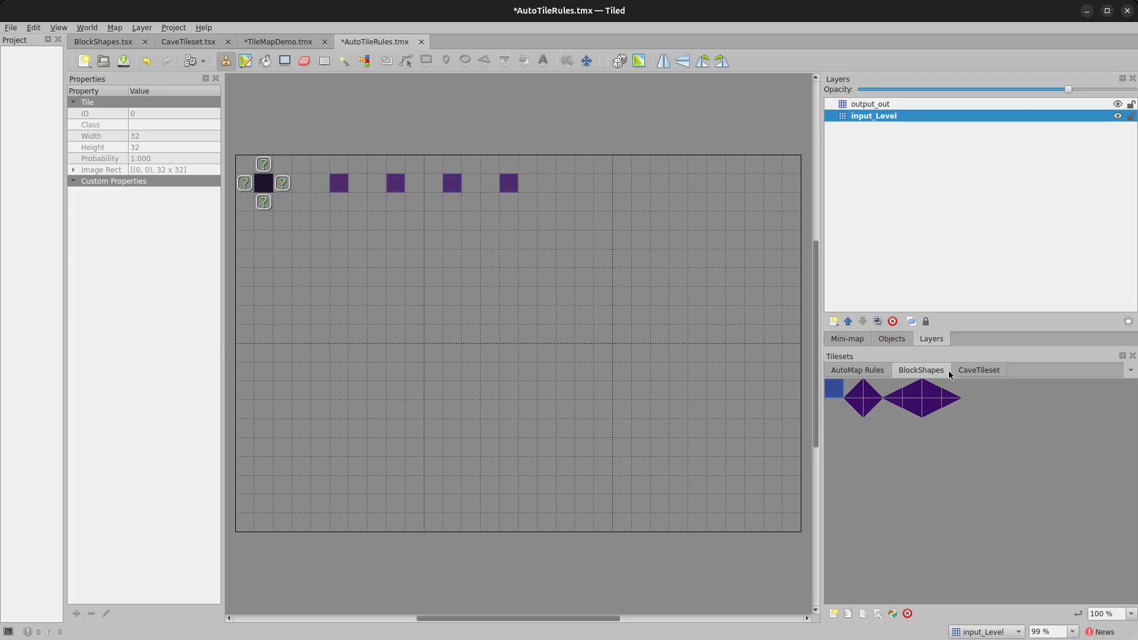
- Put an Empty rule tile above and a NonEmpty rule tile below the square block in column 5 on input_Level
click(873, 371)
click(834, 390)
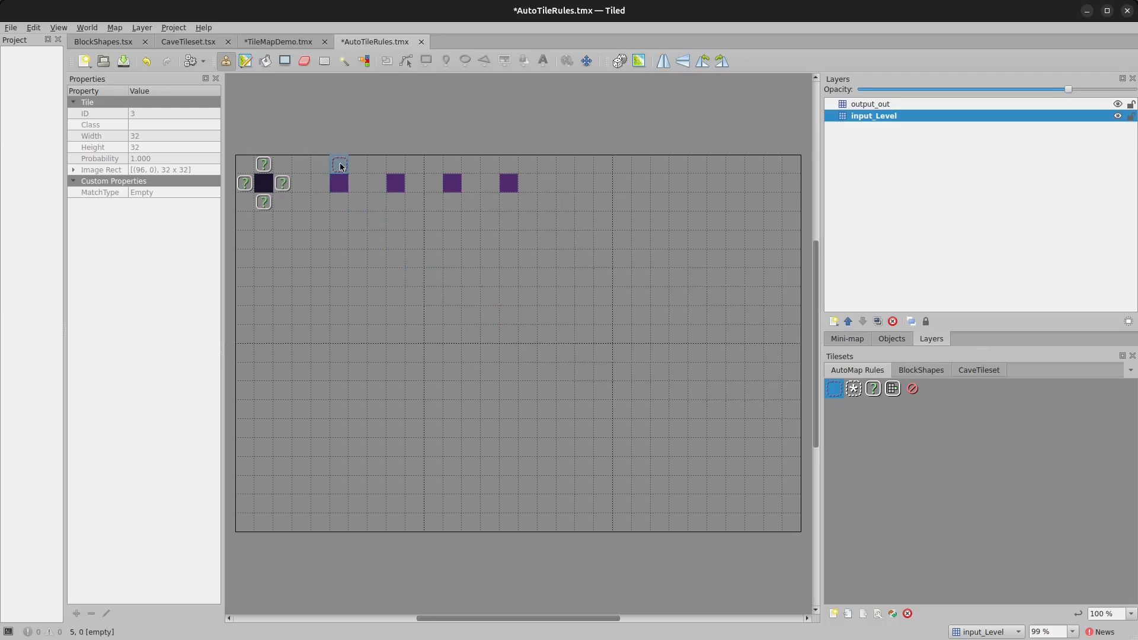
click(342, 167)
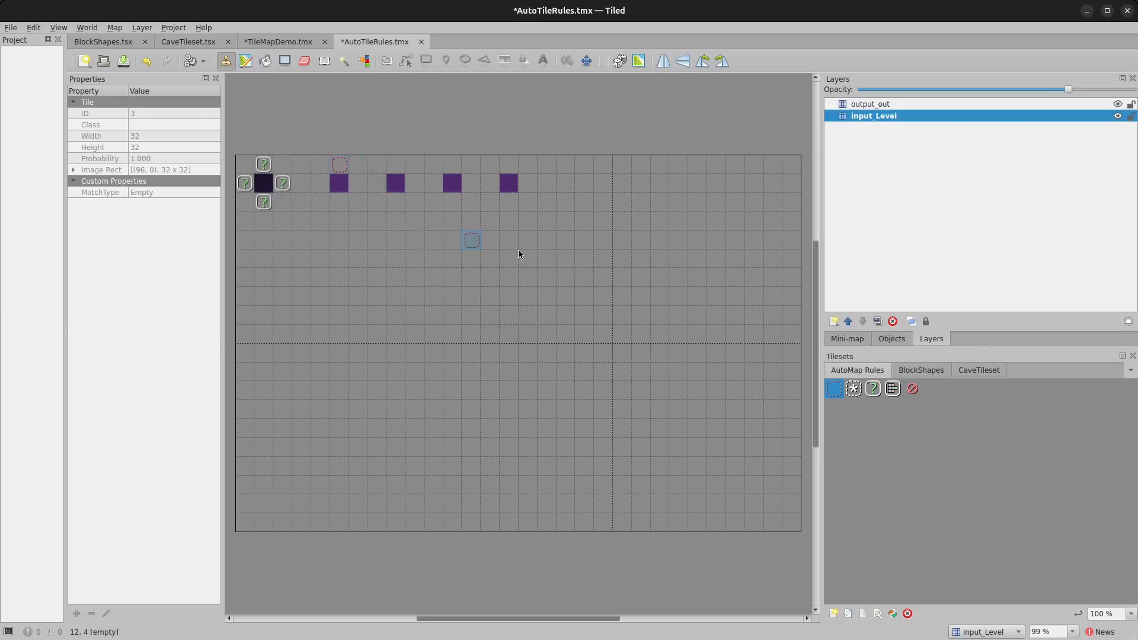
click(881, 391)
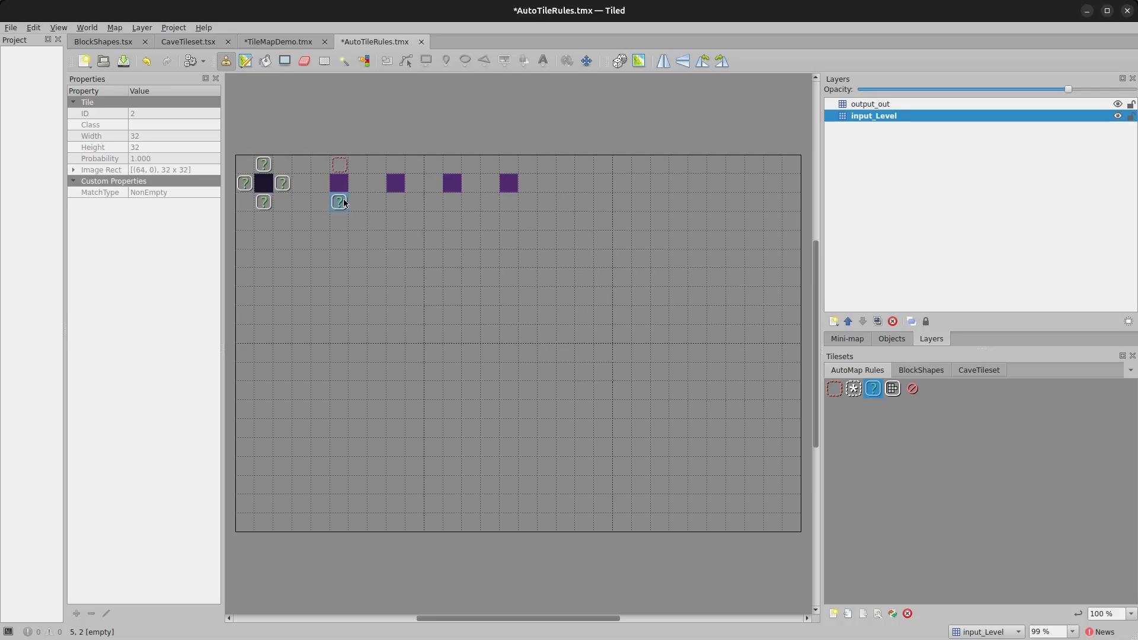
click(345, 203)
- Paint CaveTileset's top-edge middle tile over the column 5 block on the output_out layer and save the rule map
click(869, 105)
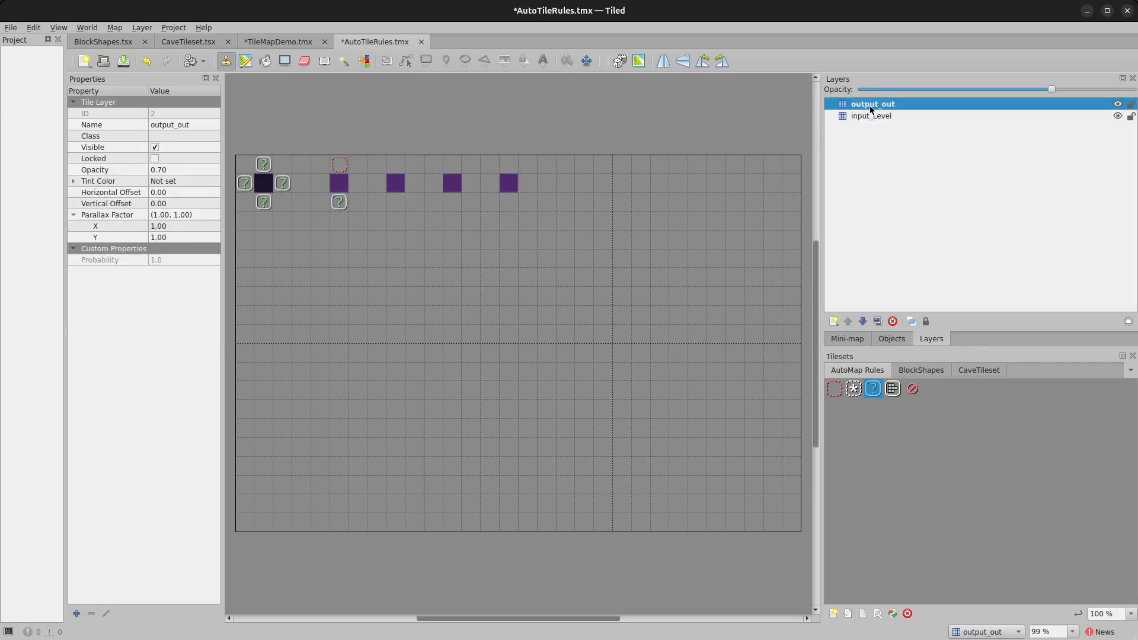
click(975, 371)
click(854, 398)
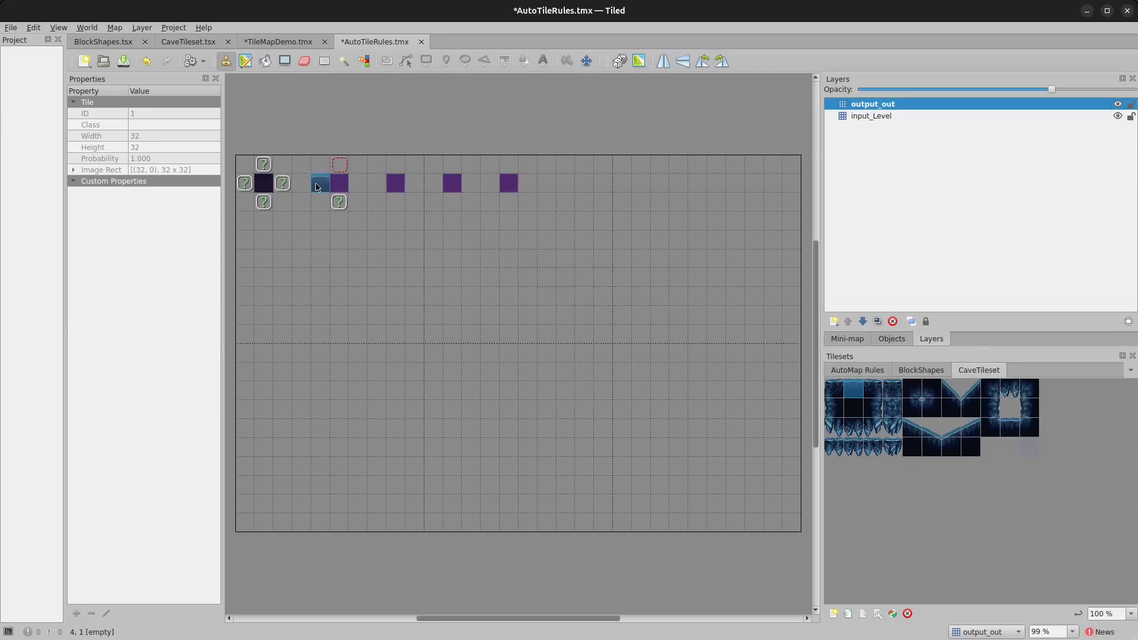
click(339, 183)
key(ctrl+s)
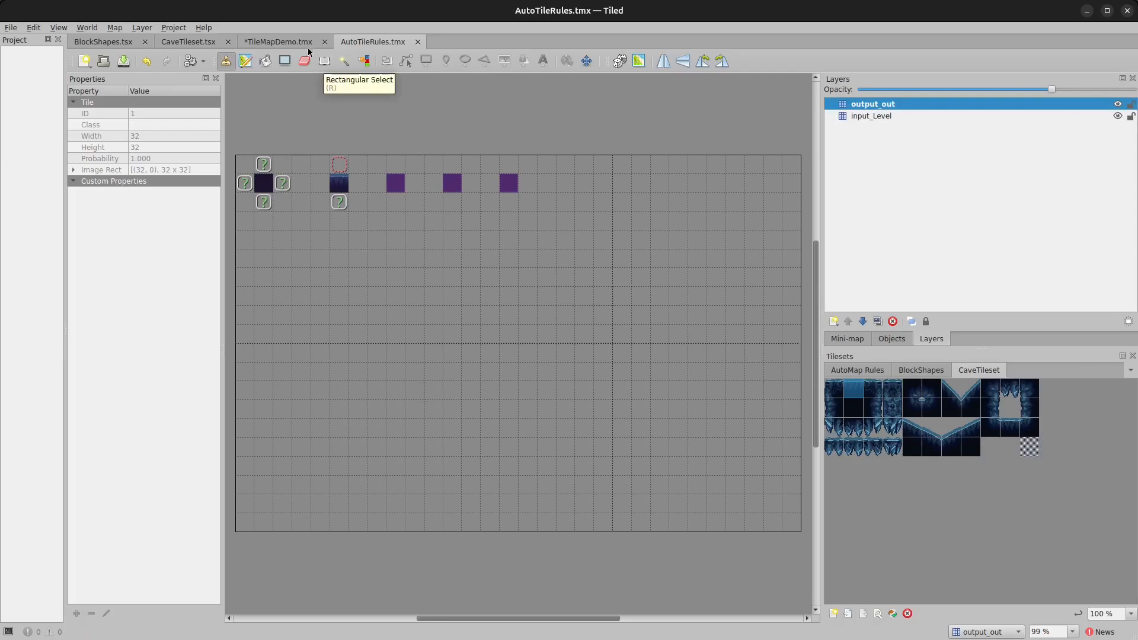
- Run AutoMap on TileMapDemo.tmx to apply the top-edge rule, and return to AutoTileRules.tmx
click(286, 42)
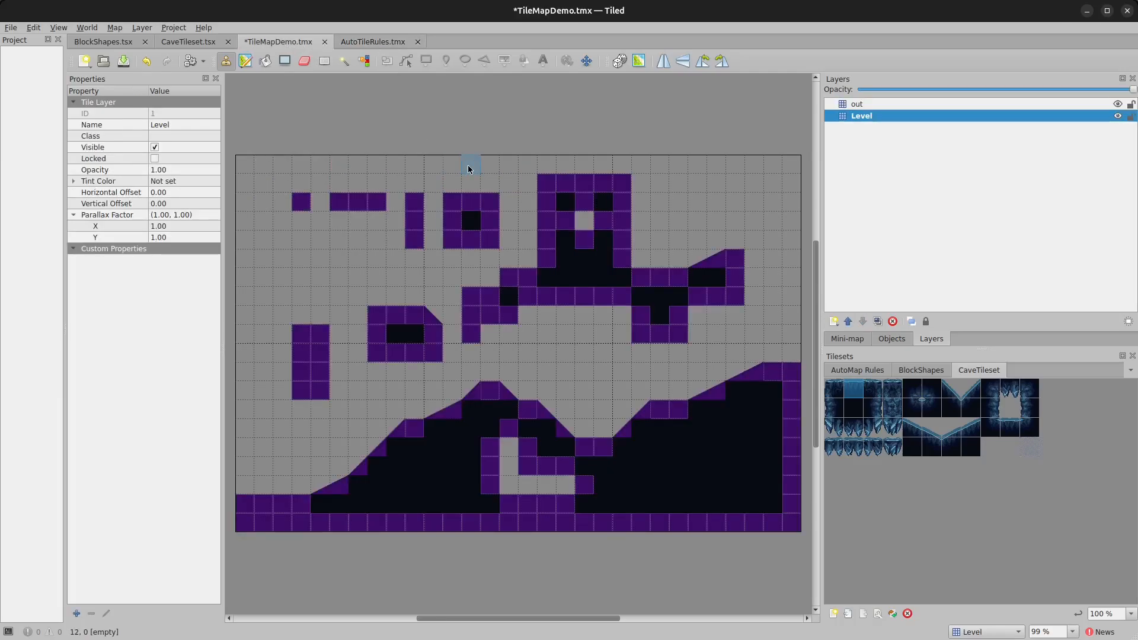
key(ctrl+m)
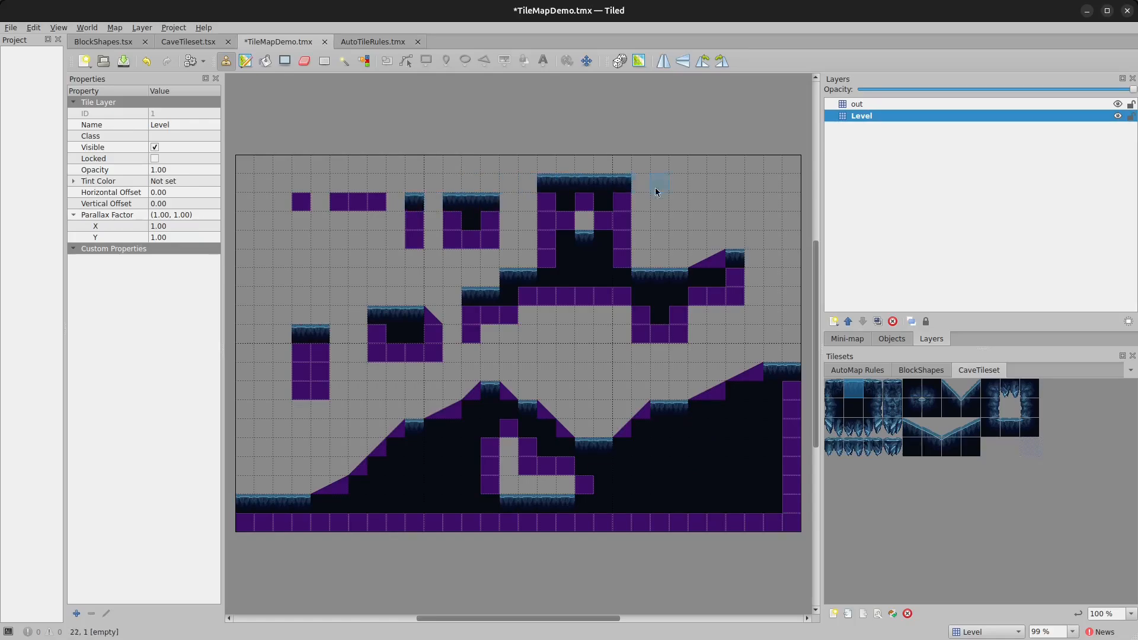
click(380, 41)
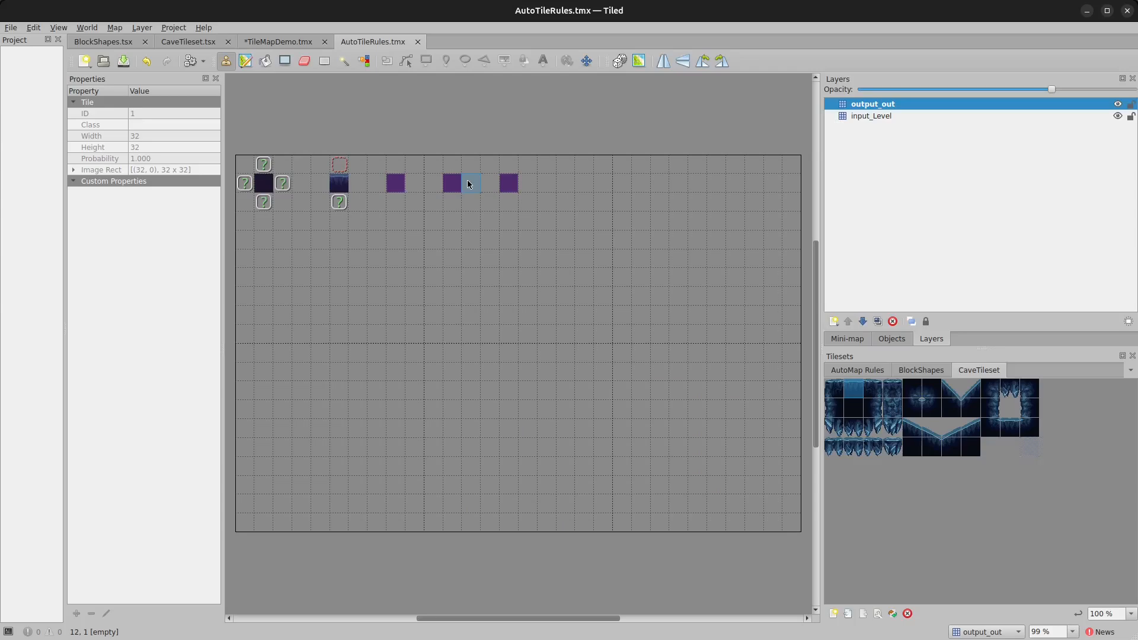
- Put an Empty rule tile below and a NonEmpty rule tile above the square block in column 8 on input_Level
click(880, 116)
click(854, 371)
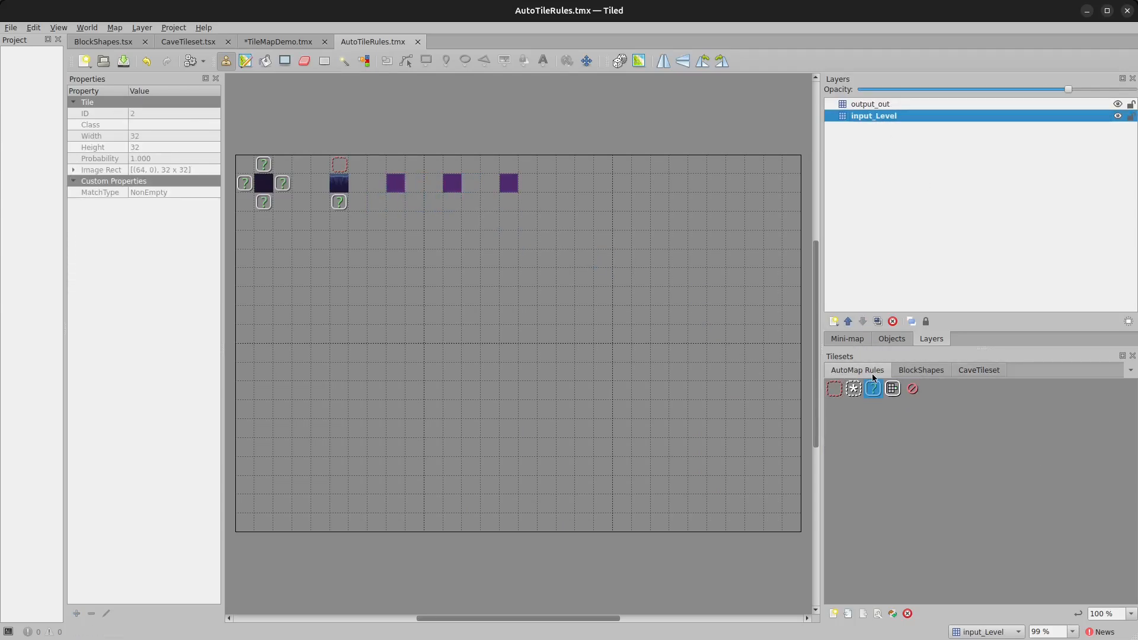
click(835, 389)
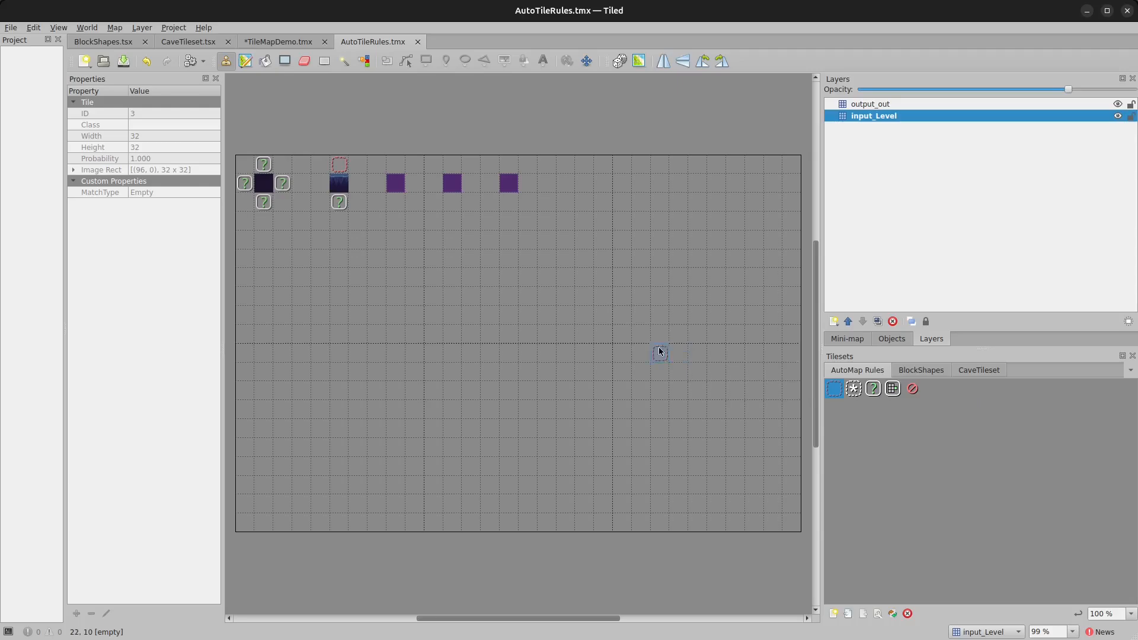
click(393, 207)
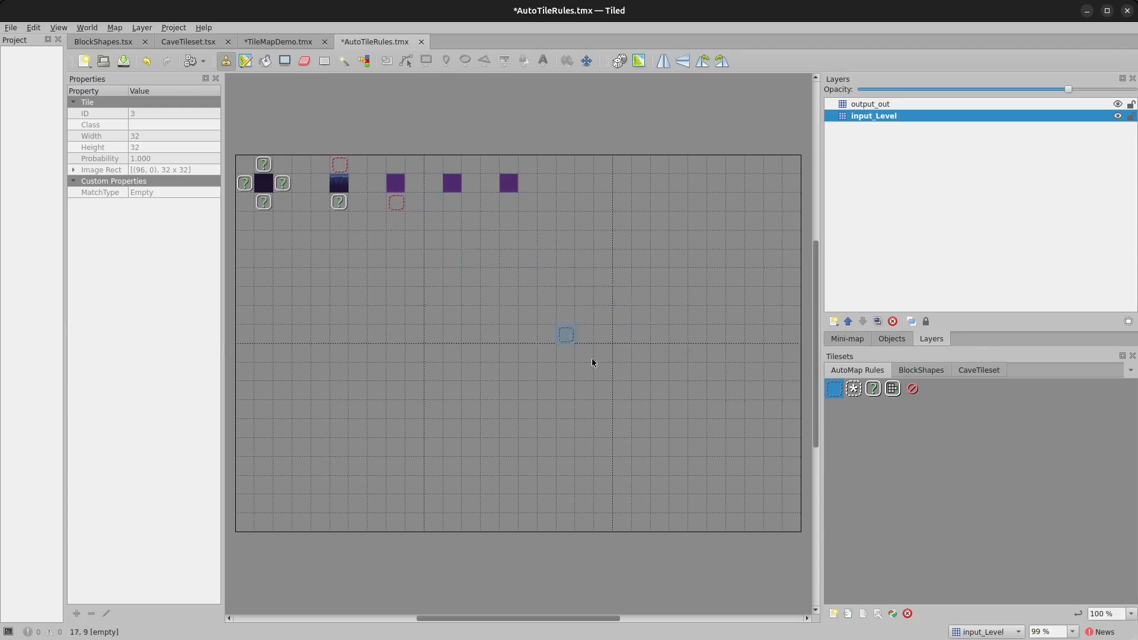
click(873, 389)
click(472, 183)
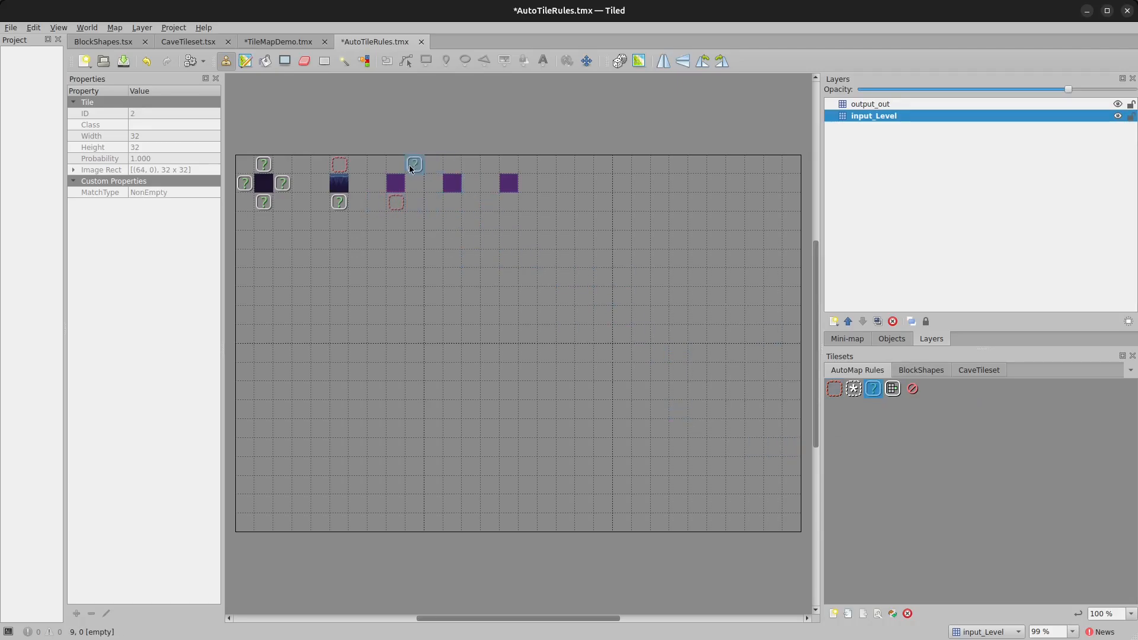
click(397, 168)
- Paint CaveTileset's bottom-edge middle tile over the column 8 block on the output_out layer and save the rule map
click(882, 104)
click(978, 370)
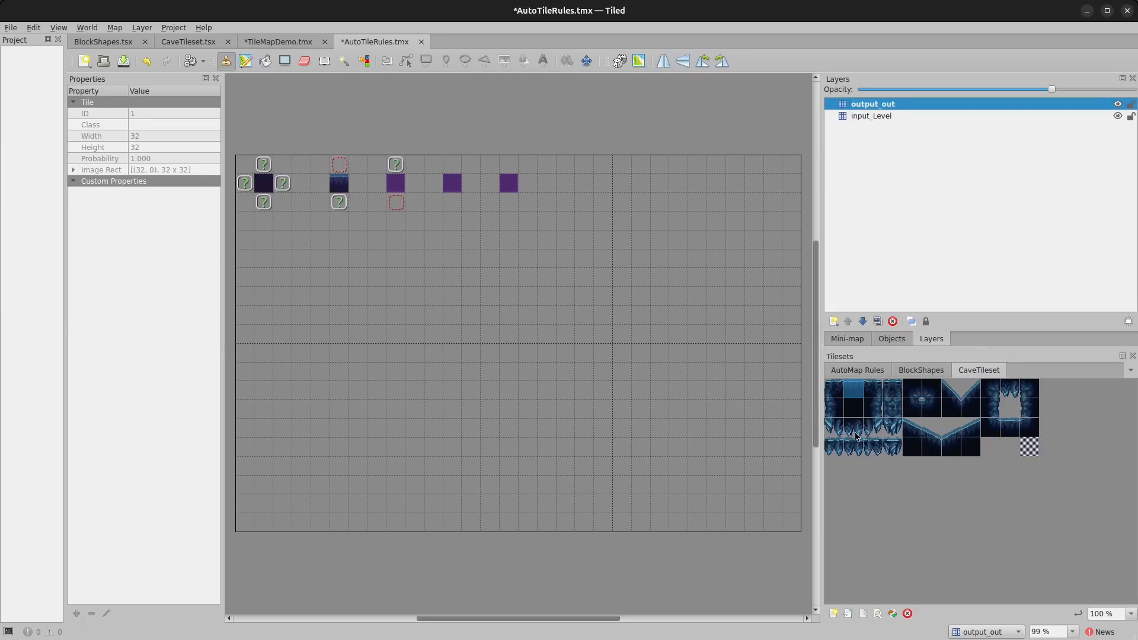
click(854, 428)
click(395, 183)
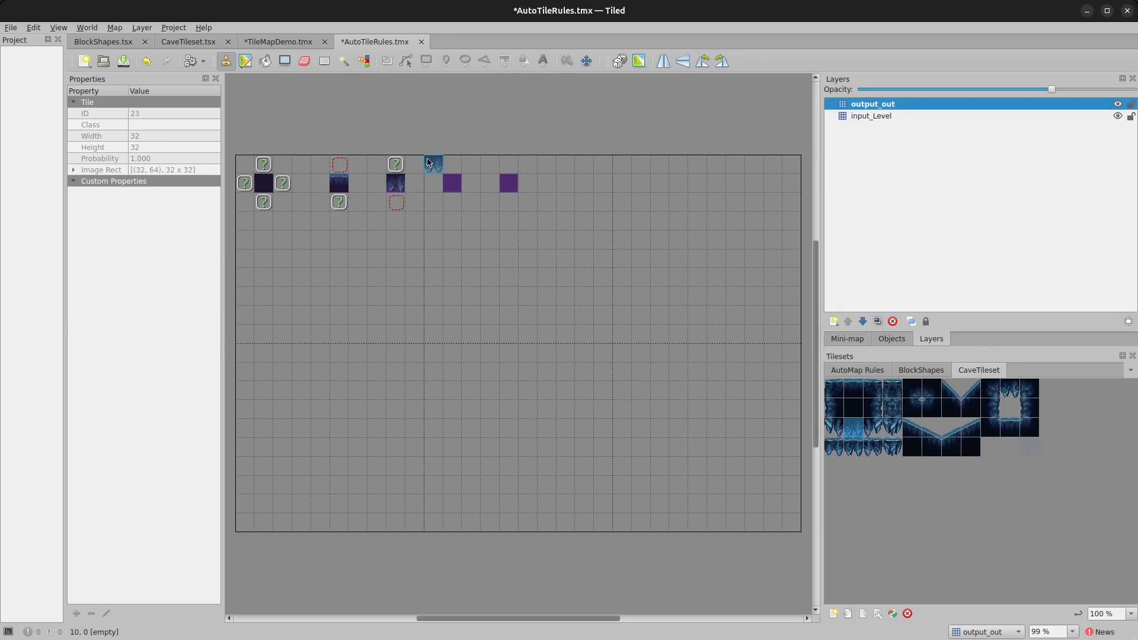
key(ctrl+s)
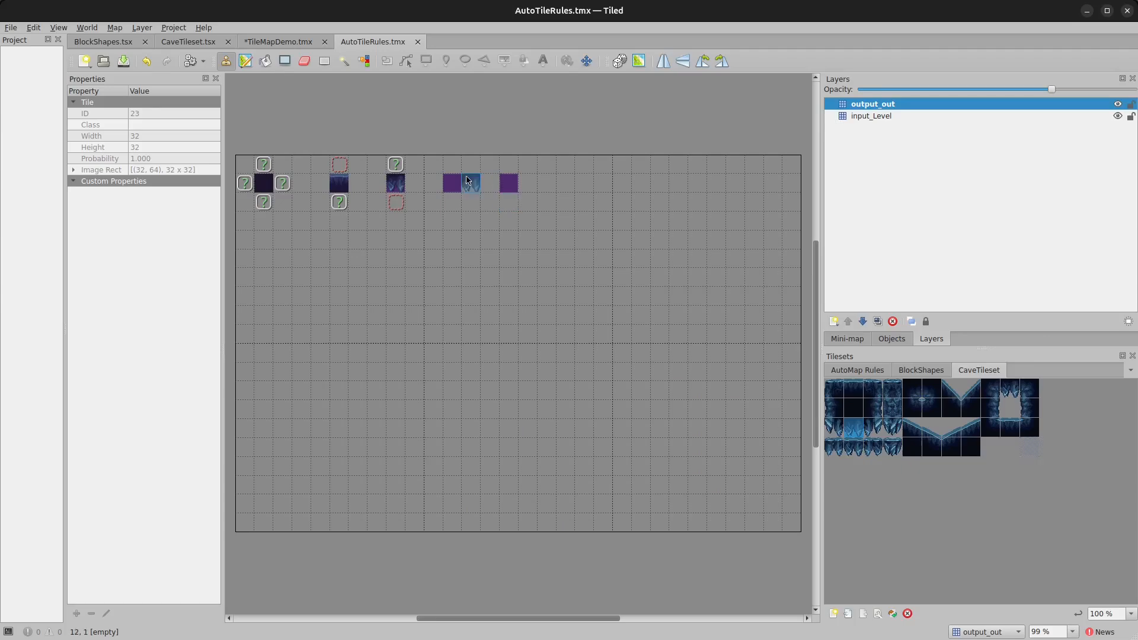
- Run AutoMap on TileMapDemo.tmx to apply the bottom-edge rule, and return to AutoTileRules.tmx
click(276, 42)
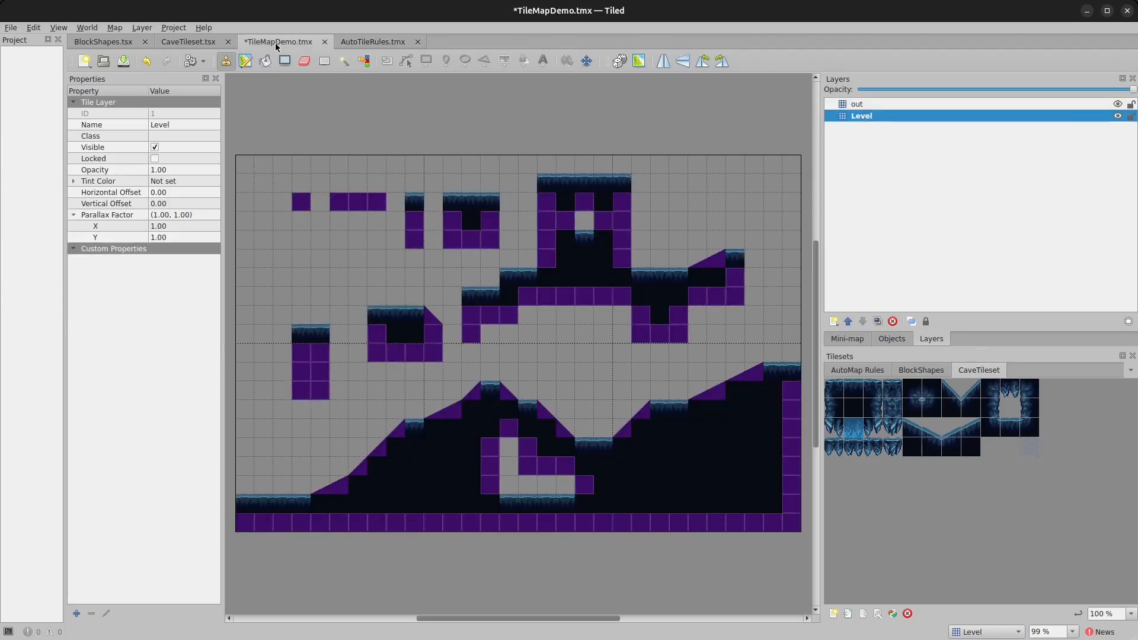
click(373, 43)
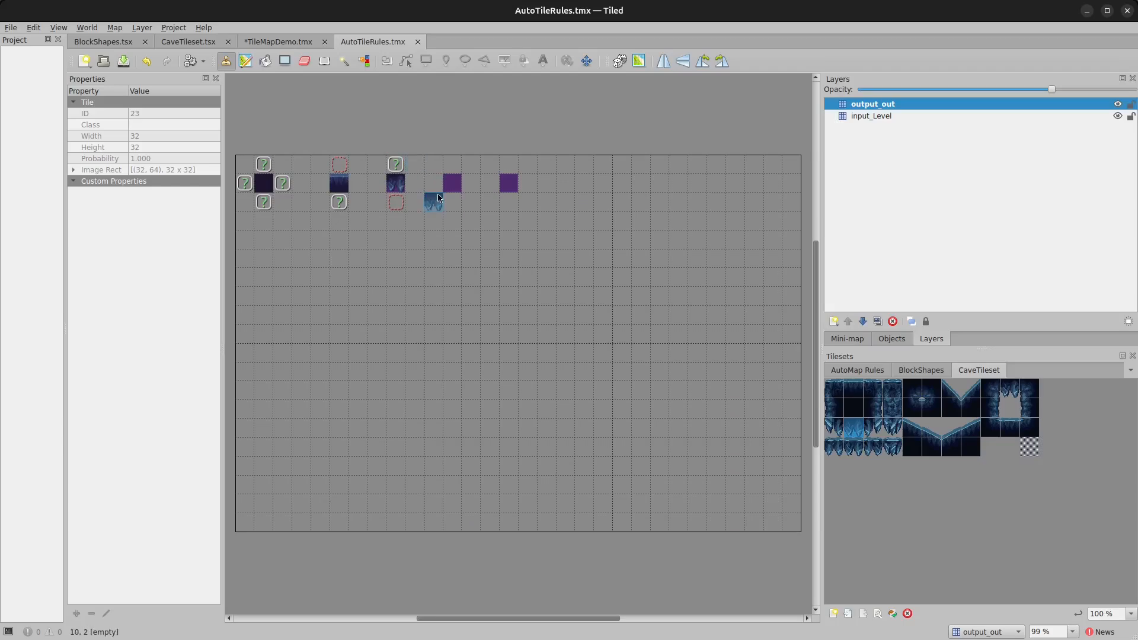
- On input_Level, put an Empty rule tile left of the column 11 block and NonEmpty rule tiles above, right and below it
click(870, 117)
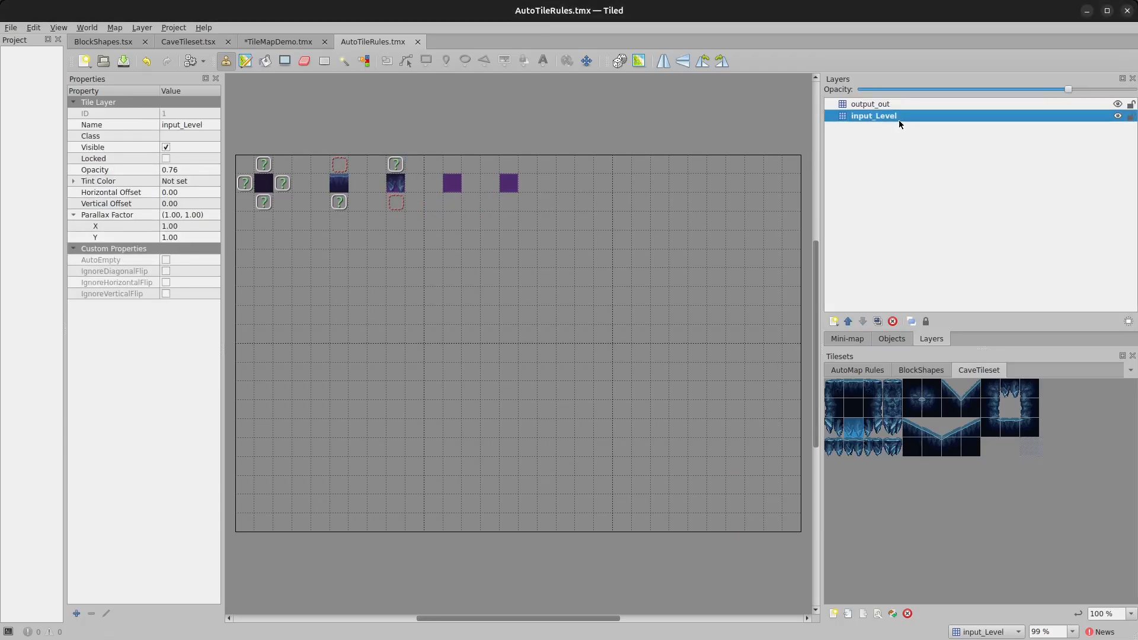
click(862, 371)
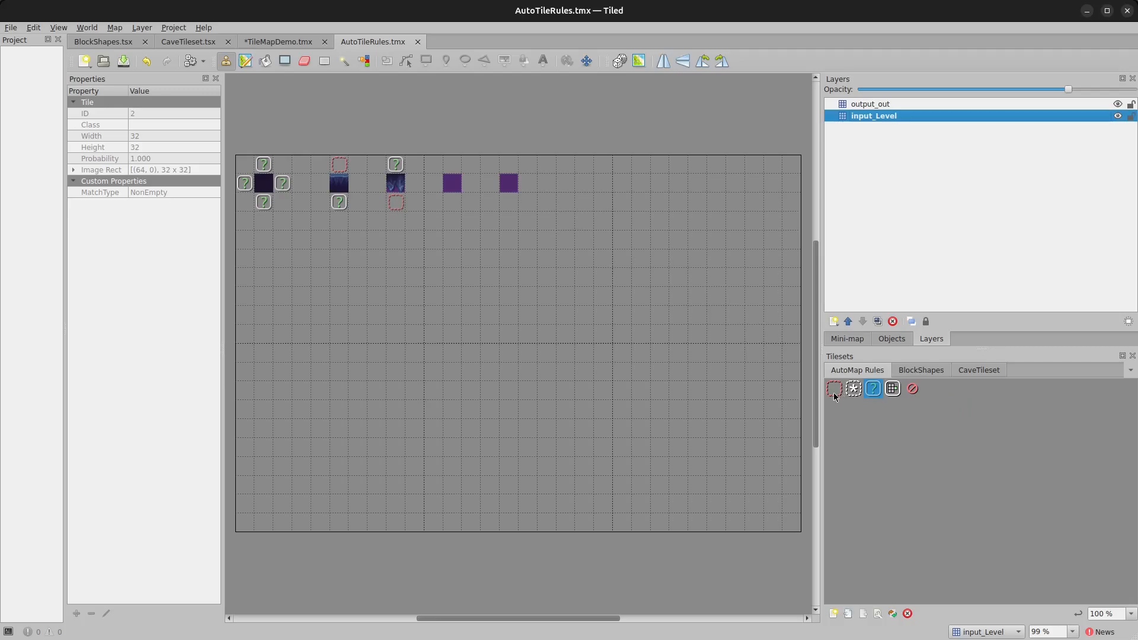
click(835, 391)
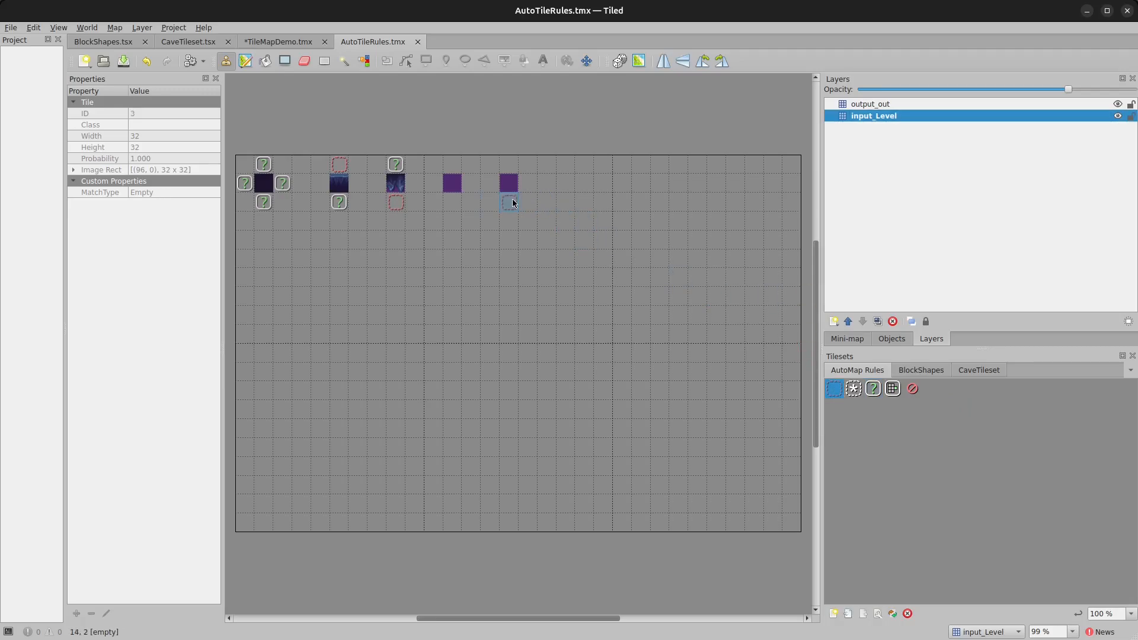
click(435, 187)
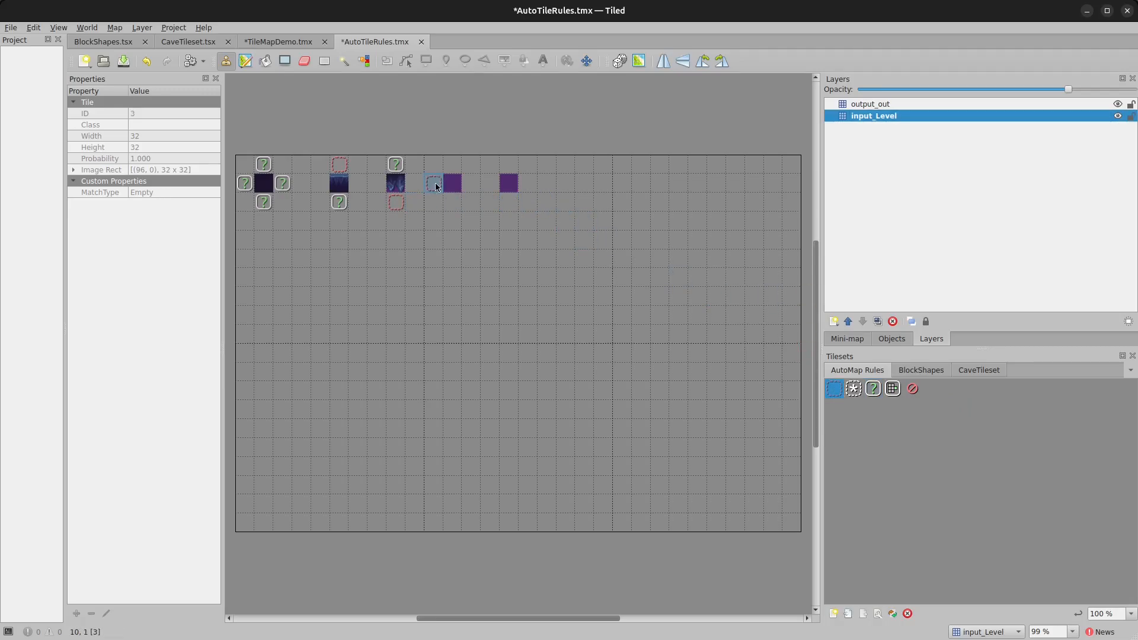
click(873, 389)
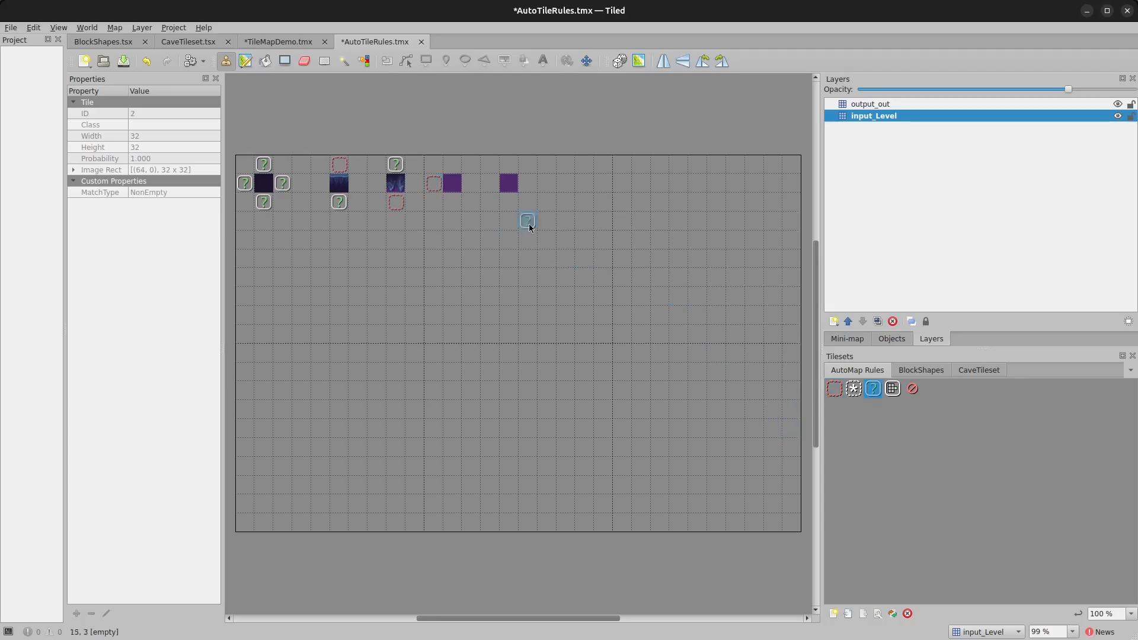
click(457, 168)
click(464, 183)
click(455, 203)
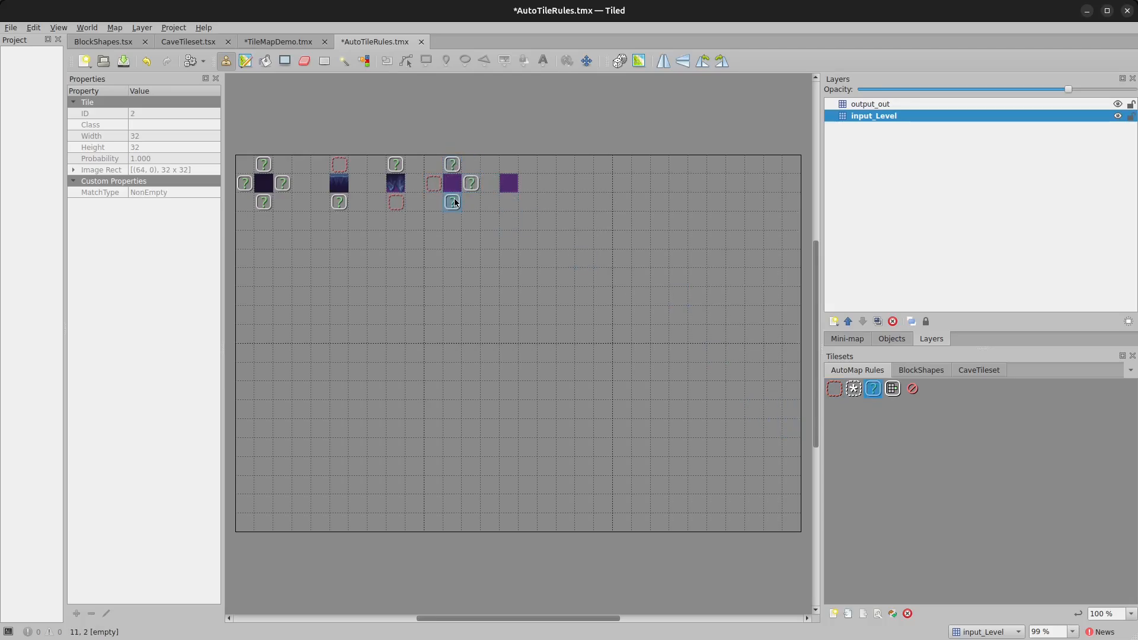
- Paint CaveTileset's left-edge middle tile over the column 11 block on the output_out layer and save the rule map
click(883, 105)
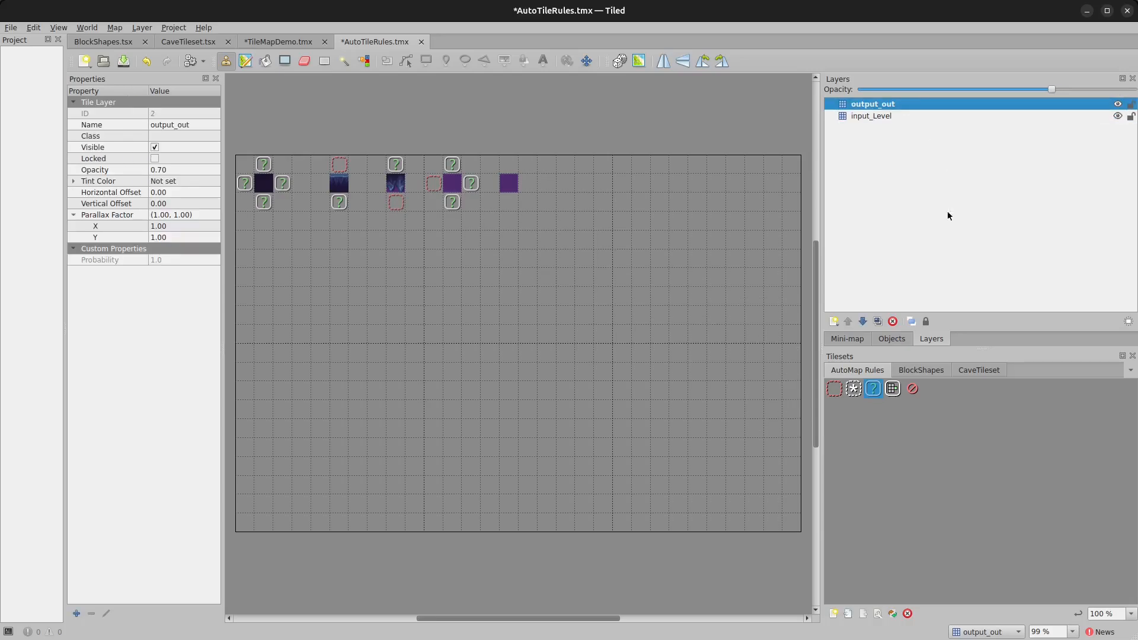
click(979, 372)
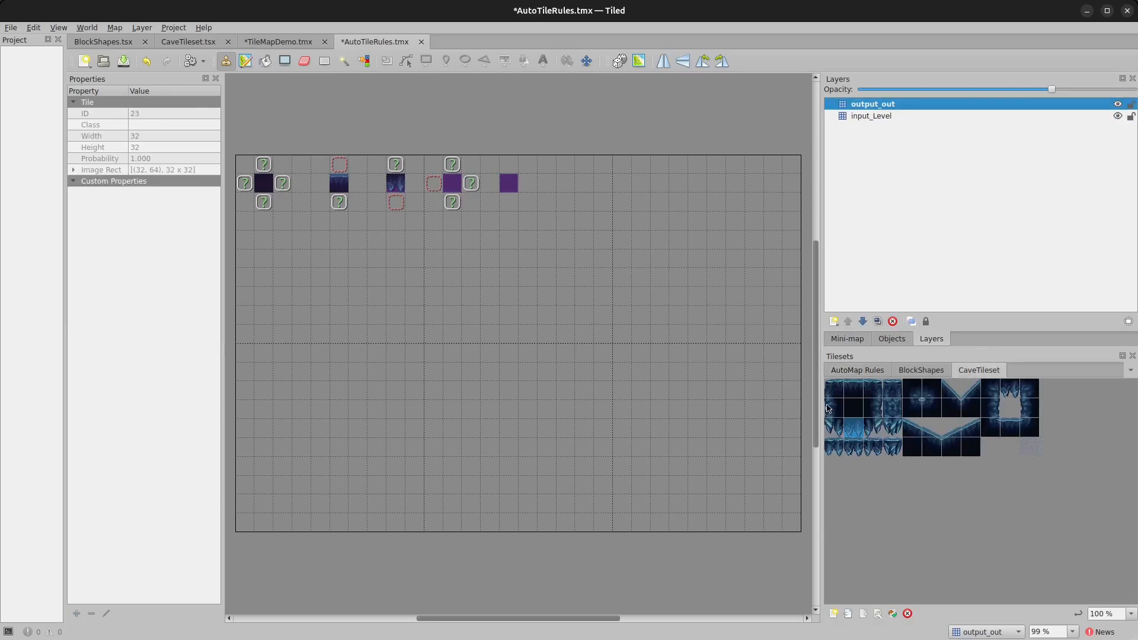
click(834, 407)
click(452, 183)
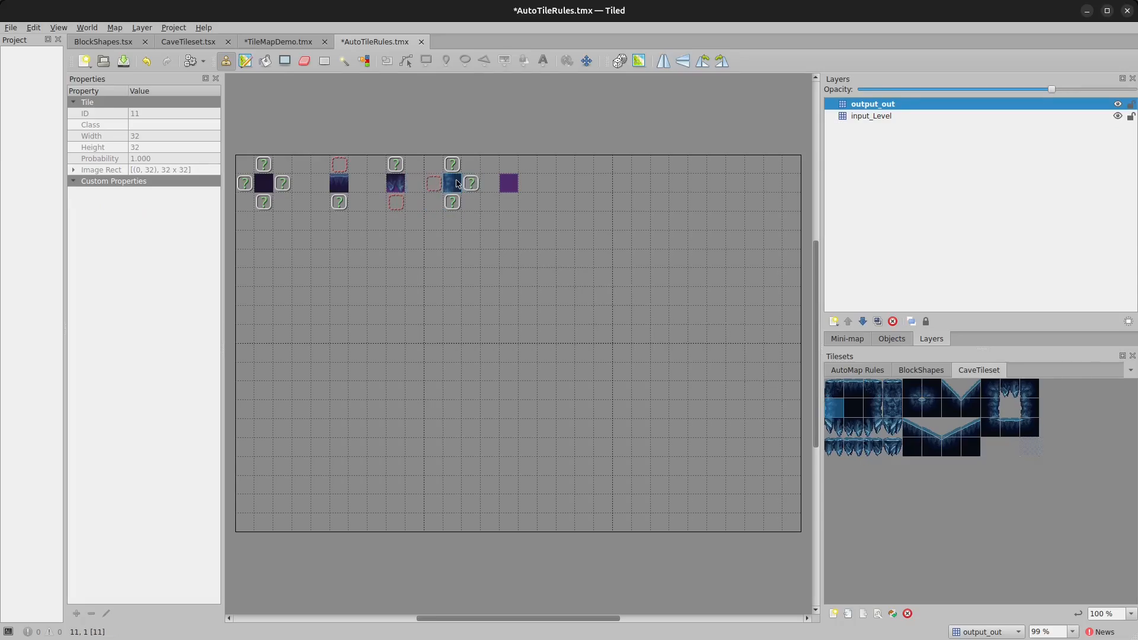
key(ctrl+s)
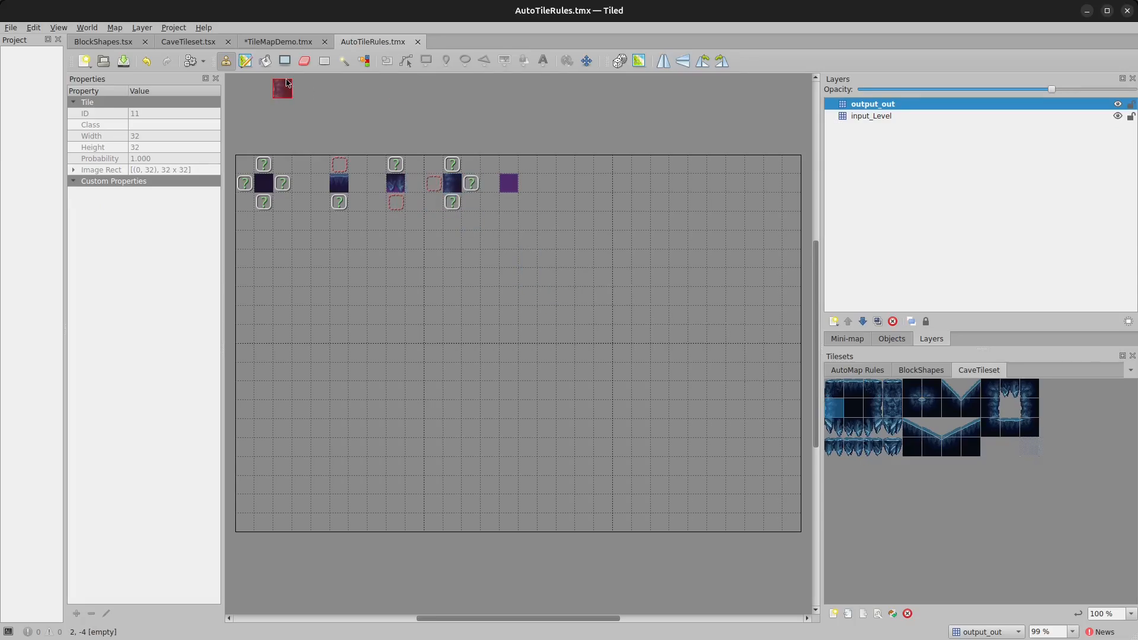
- Run AutoMap on TileMapDemo.tmx to apply the left-edge rule, and return to AutoTileRules.tmx
click(277, 42)
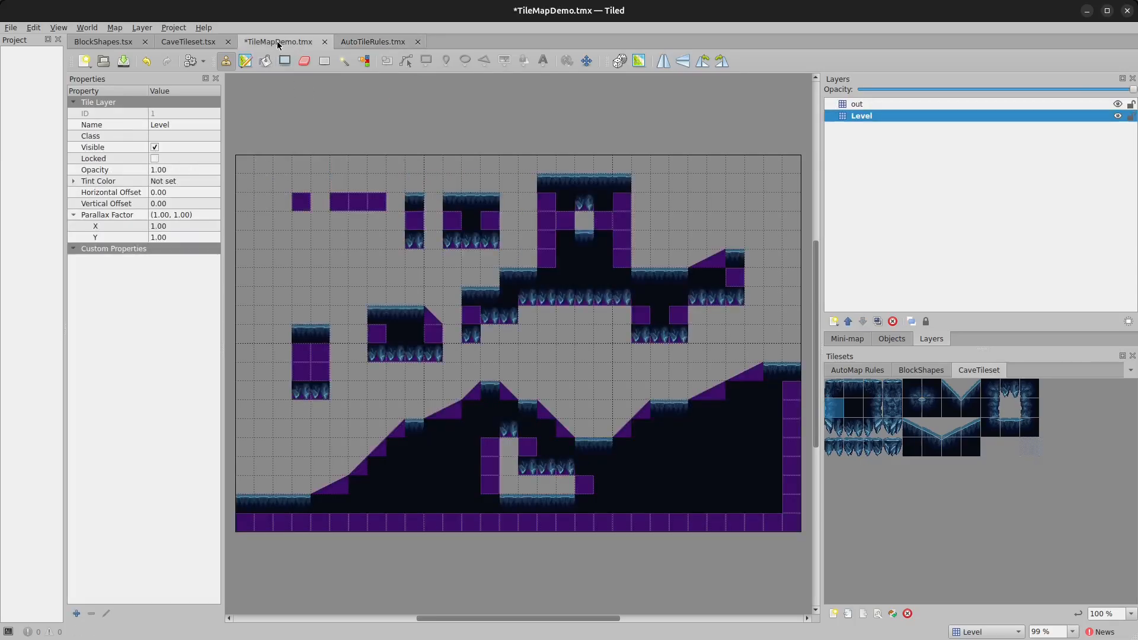
click(532, 301)
click(555, 235)
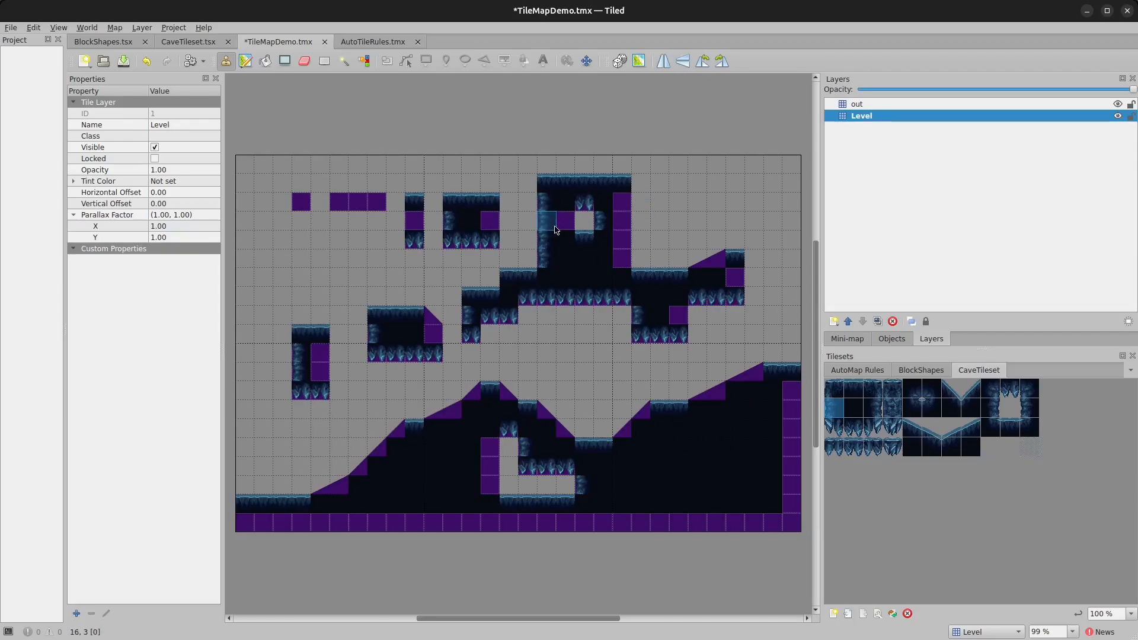
click(375, 42)
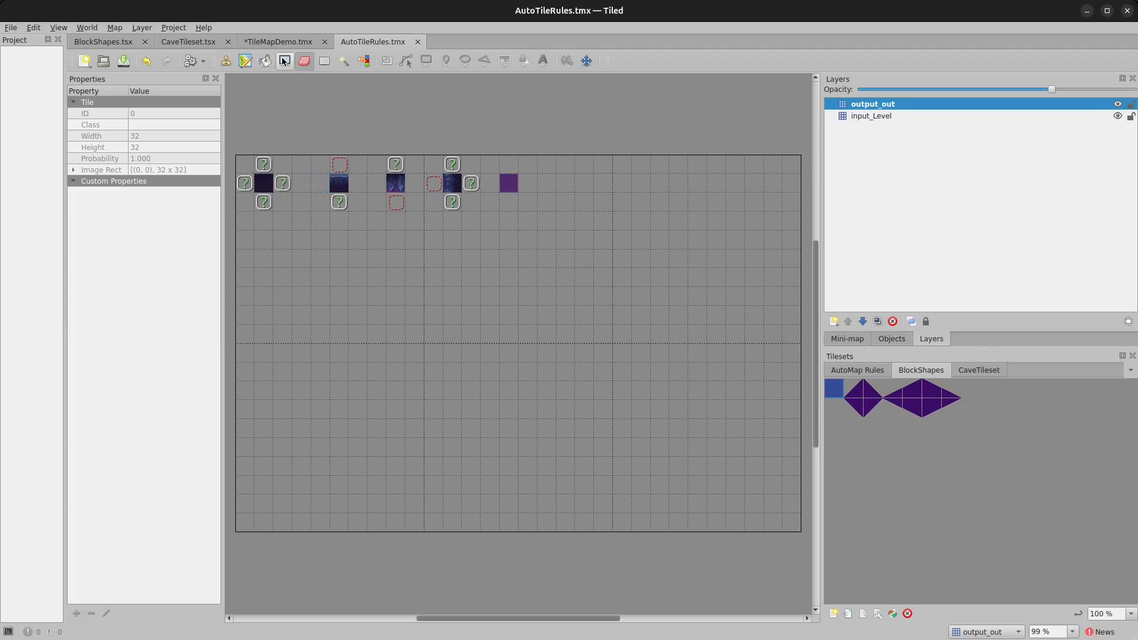
- Select both layers and move the top-, bottom- and left-edge rules and the spare block one column left
click(324, 61)
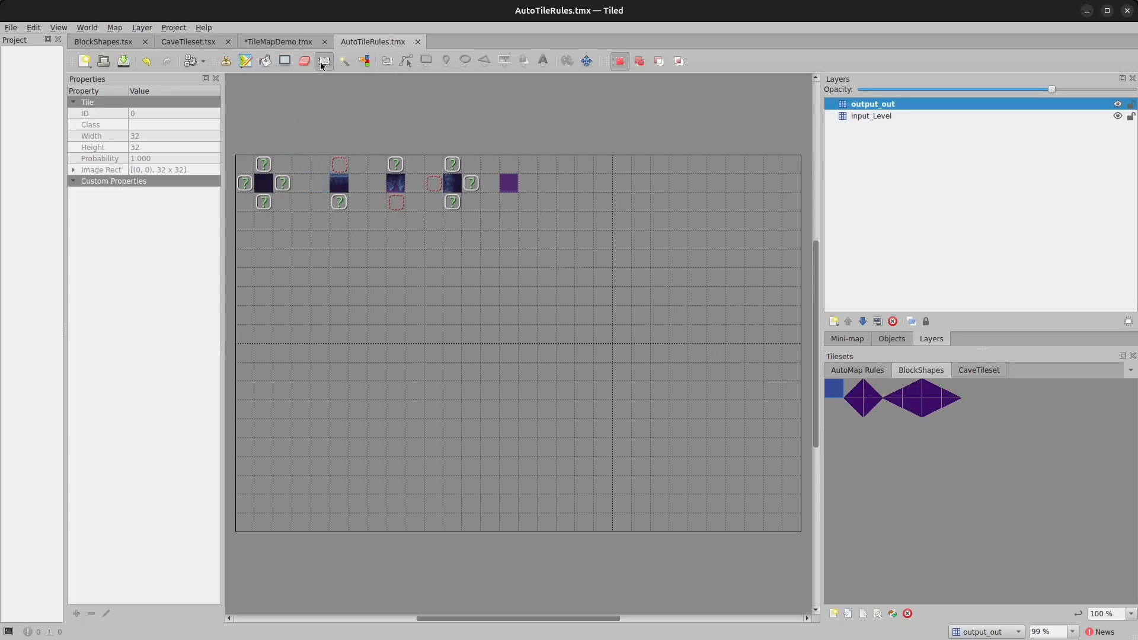
ctrl+click(871, 117)
drag(322, 164, 513, 202)
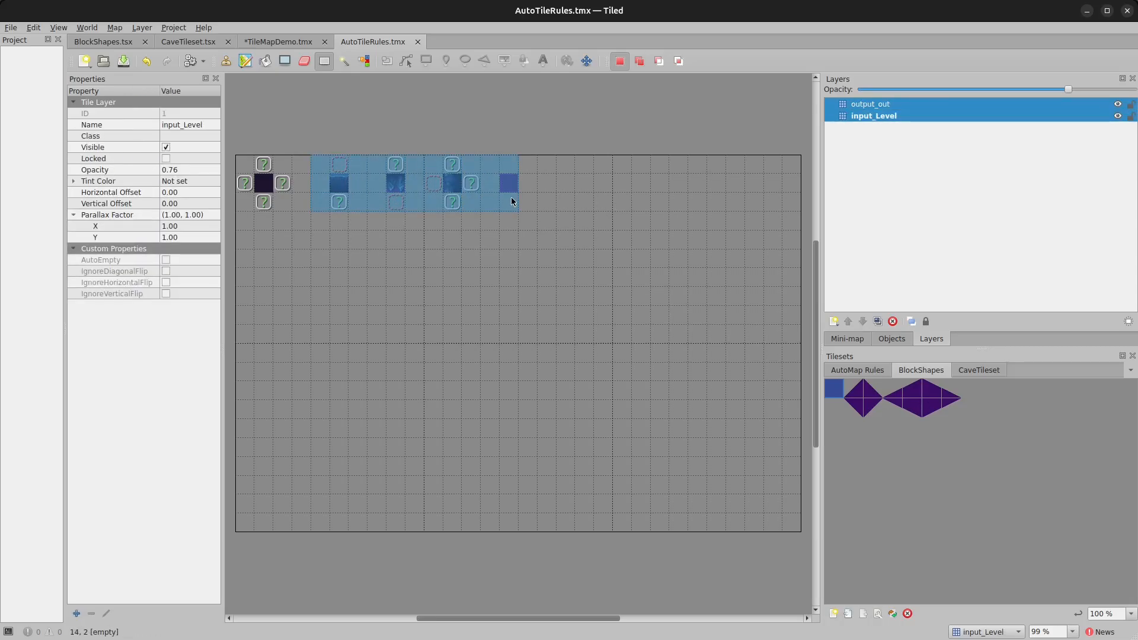
key(ctrl+x)
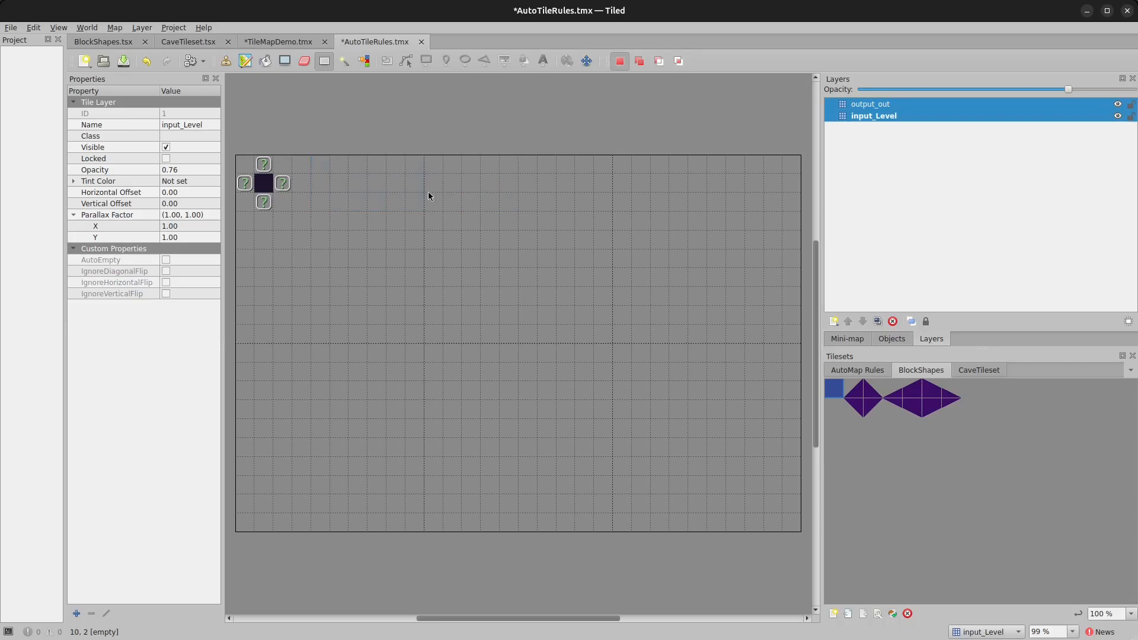
key(ctrl+v)
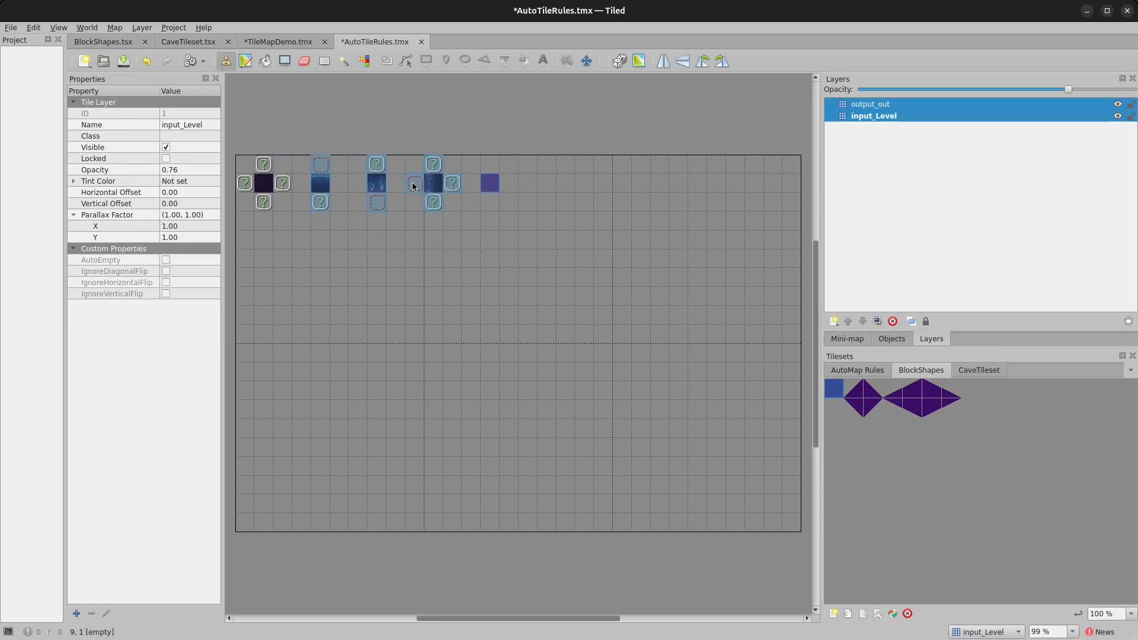
click(413, 186)
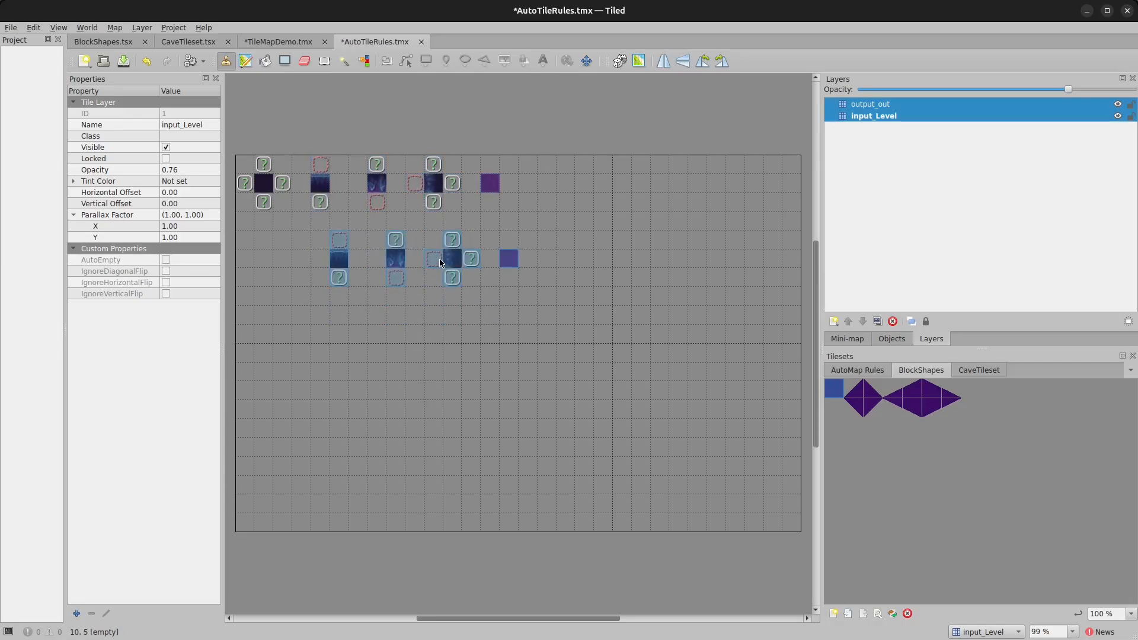
right_click(440, 264)
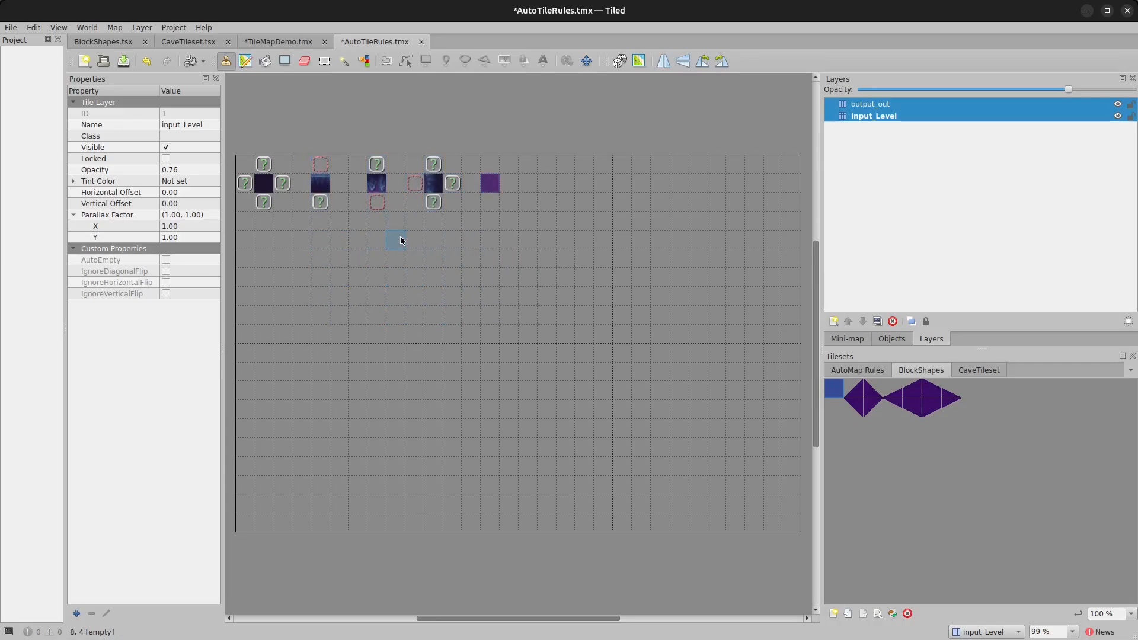
- Move the bottom-edge rule, left-edge rule and spare block one more column left on both layers
key(r)
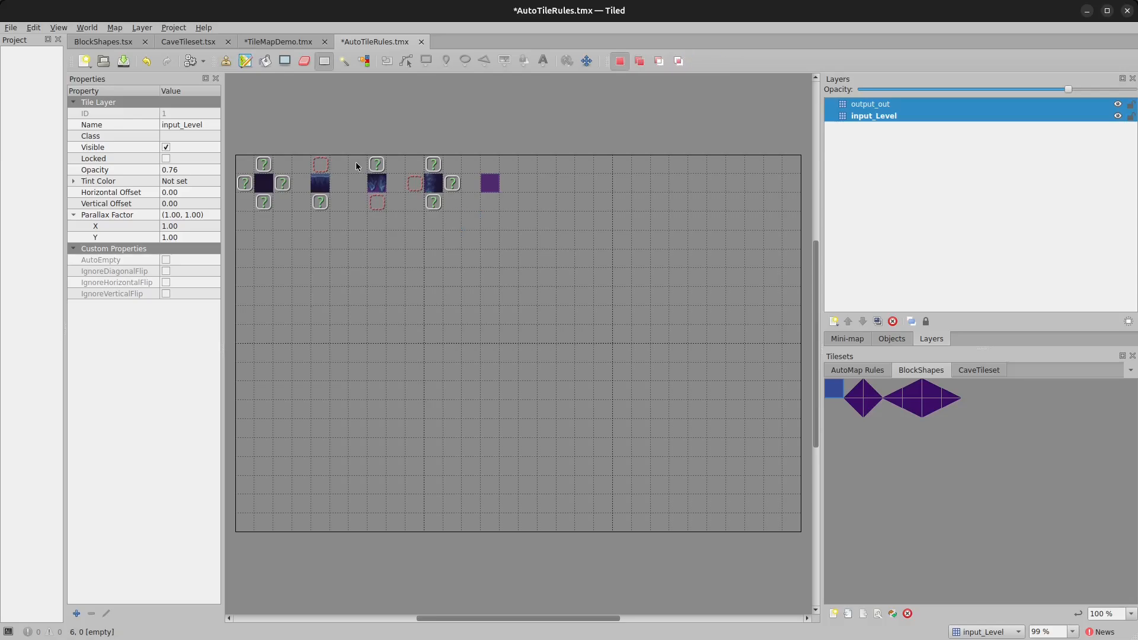
drag(357, 166, 495, 204)
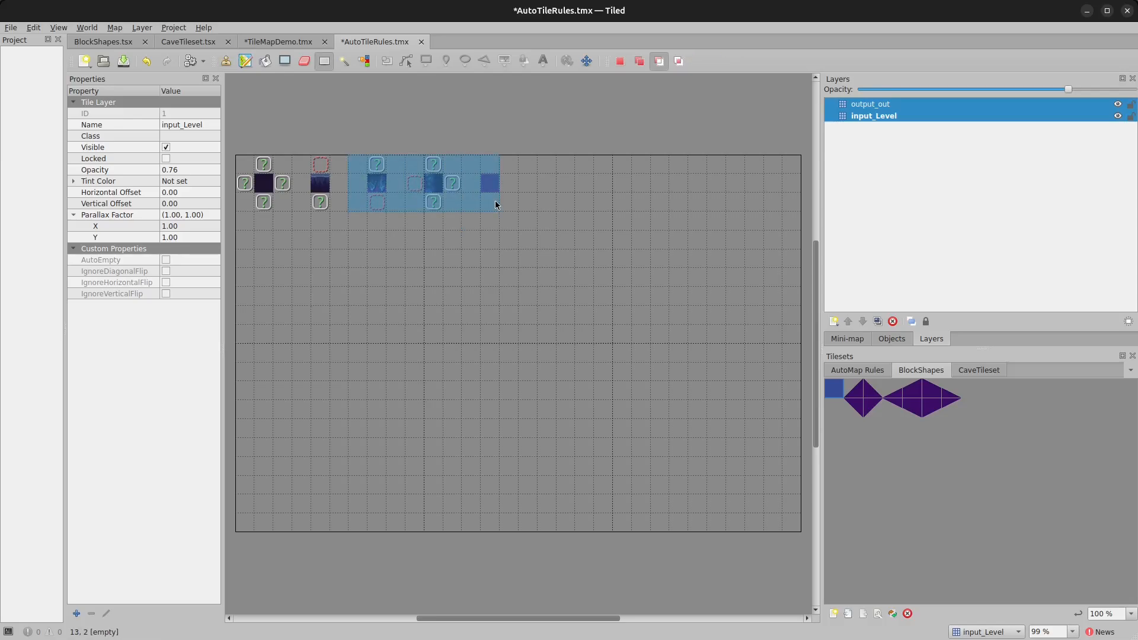
key(ctrl+x)
key(ctrl+v)
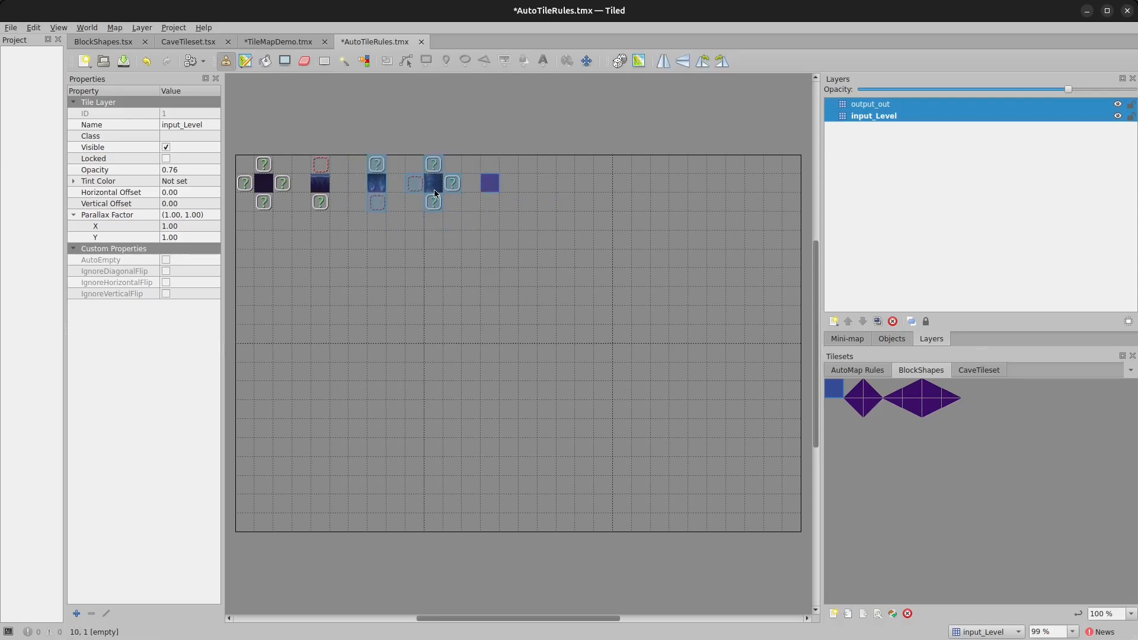
click(419, 190)
right_click(497, 227)
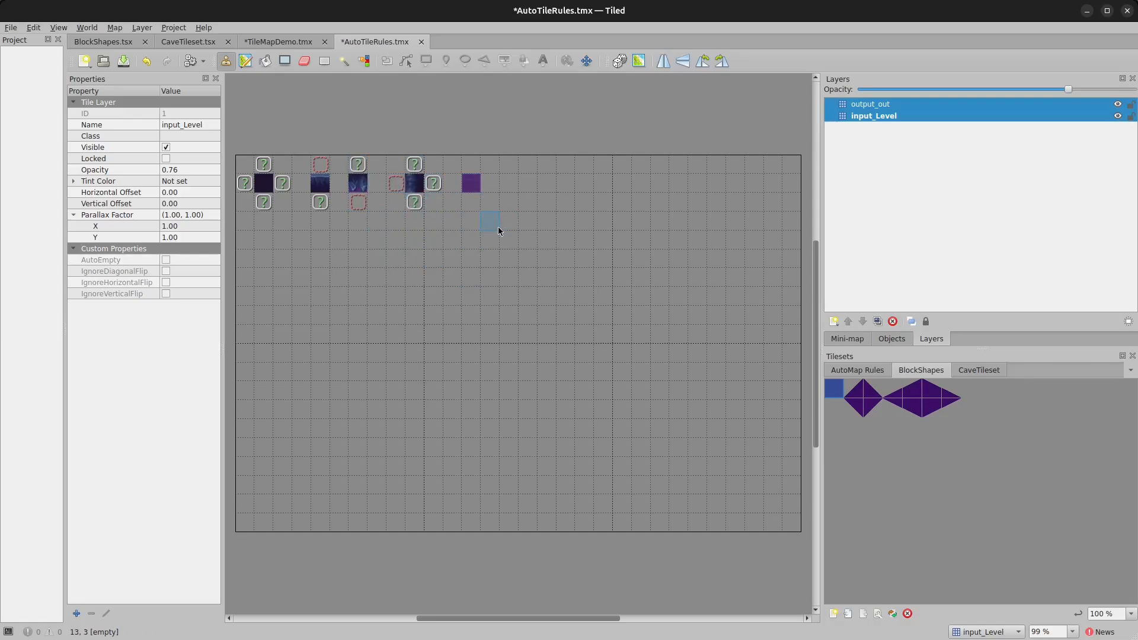
- Erase the spare block and paint a BlockShapes square block at column 13, row 1 on input_Level only
key(e)
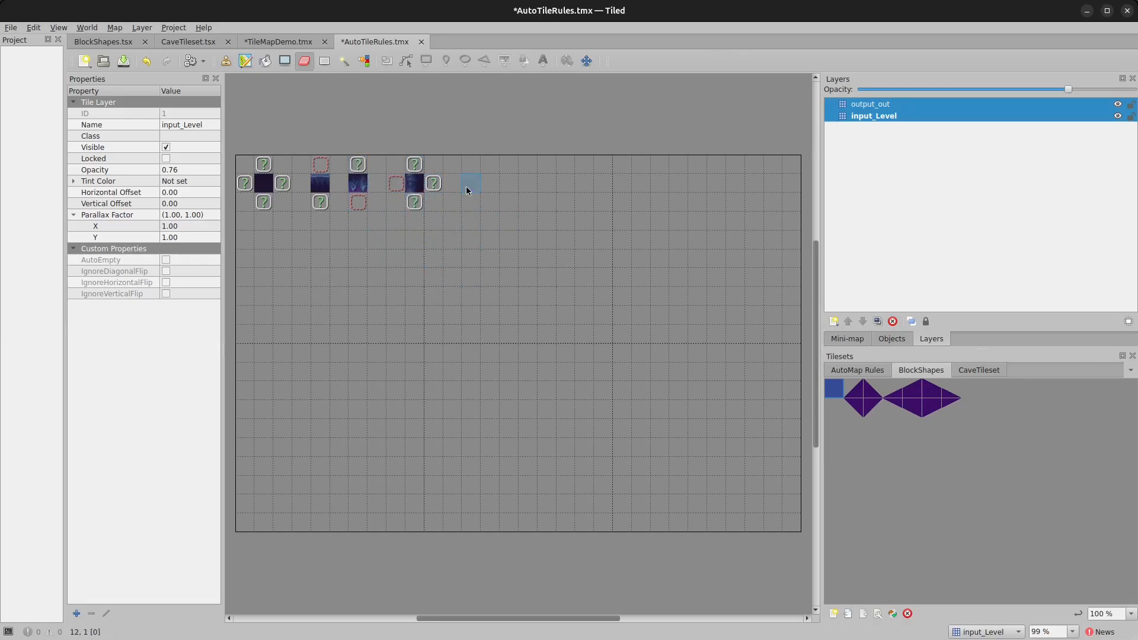
key(b)
click(834, 388)
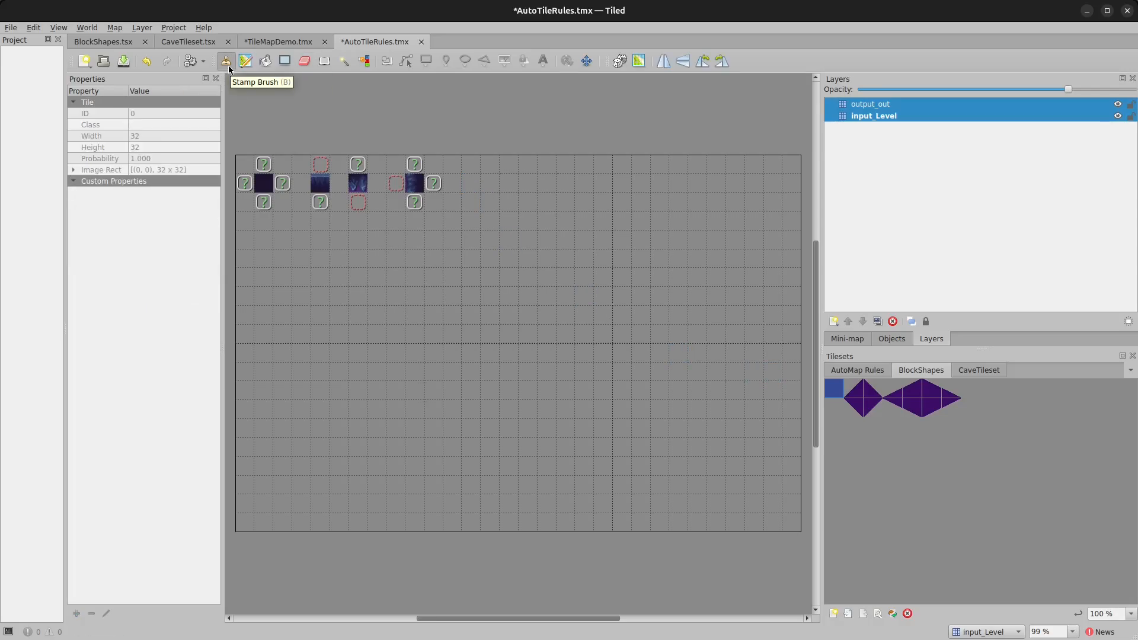
click(456, 184)
key(ctrl+z)
click(879, 114)
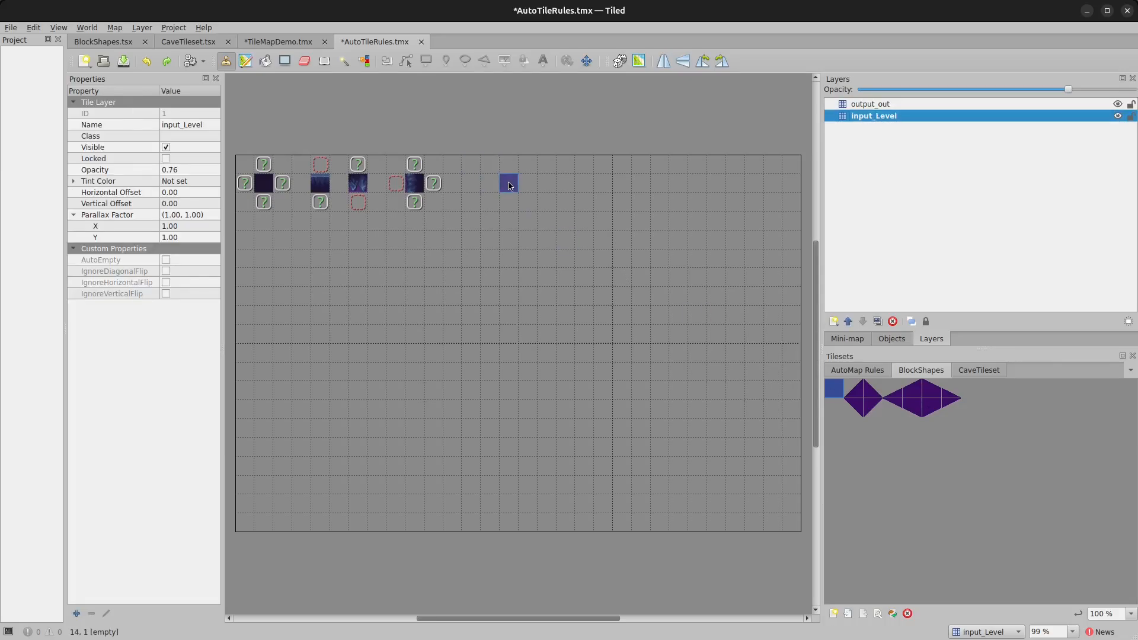
click(490, 183)
- On input_Level, put an Empty rule tile right of the column 13 block and NonEmpty rule tiles above, left and below it
click(860, 374)
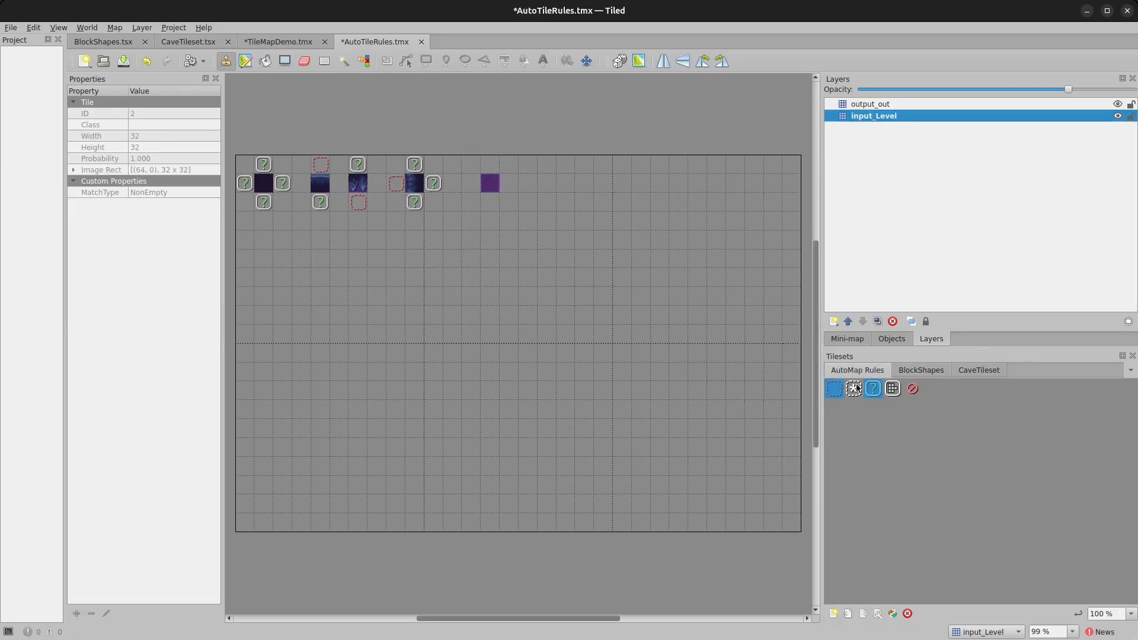
click(836, 392)
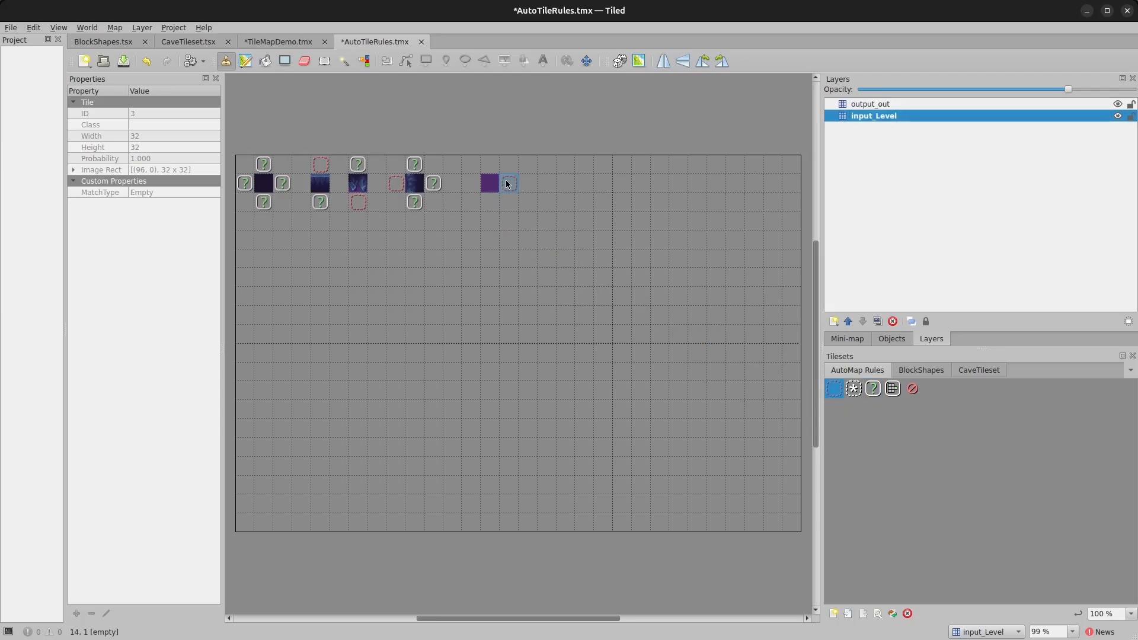
click(508, 184)
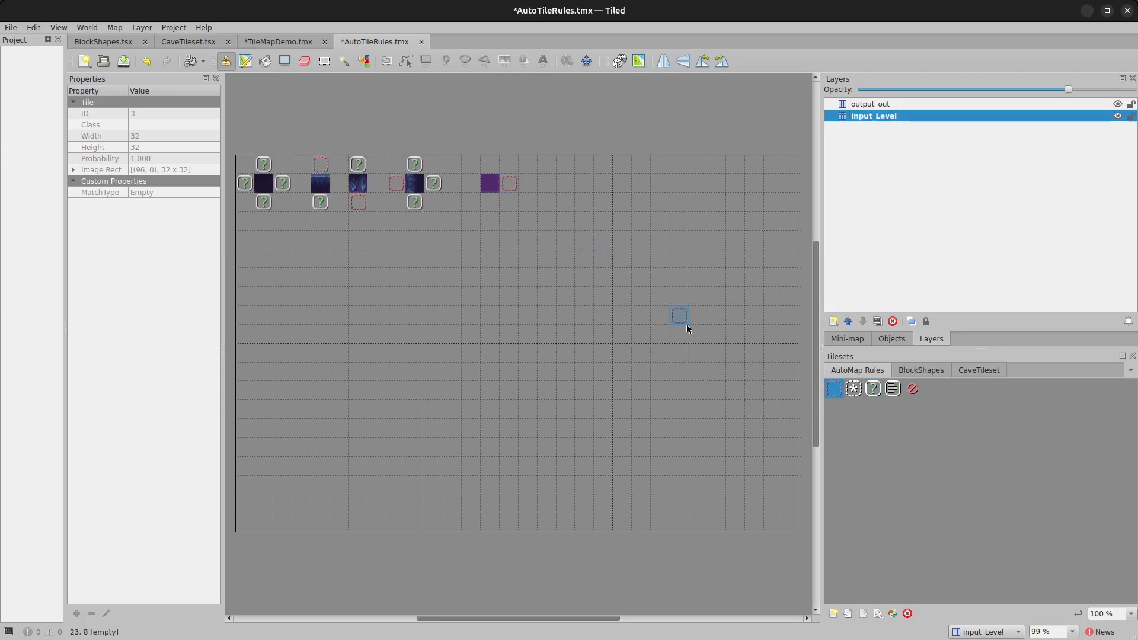
click(872, 388)
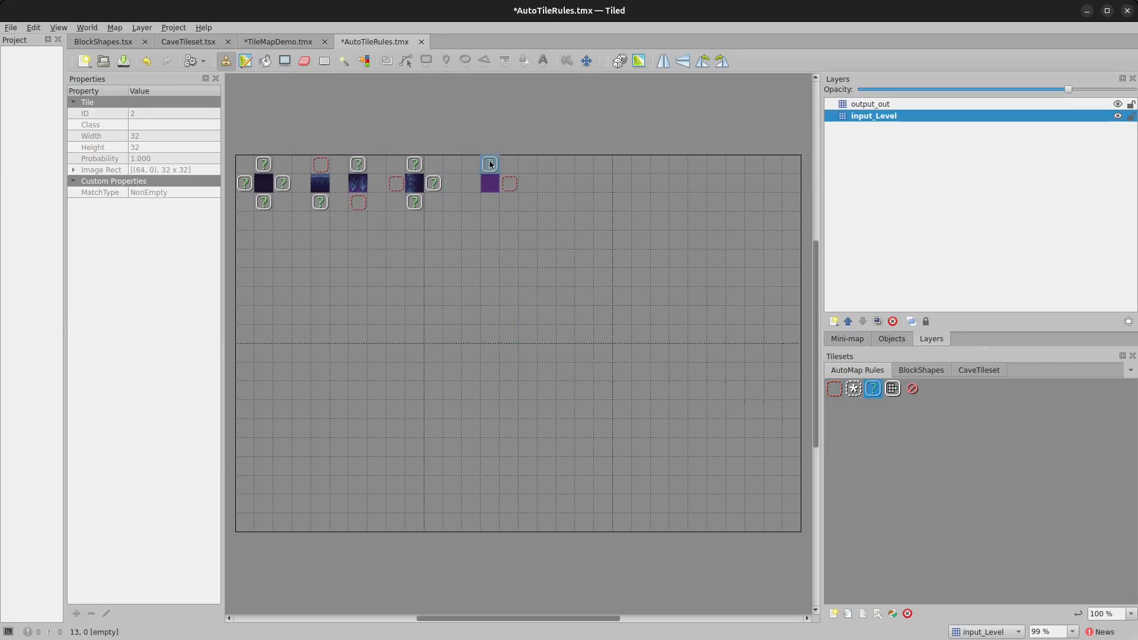
click(490, 165)
click(471, 182)
click(489, 201)
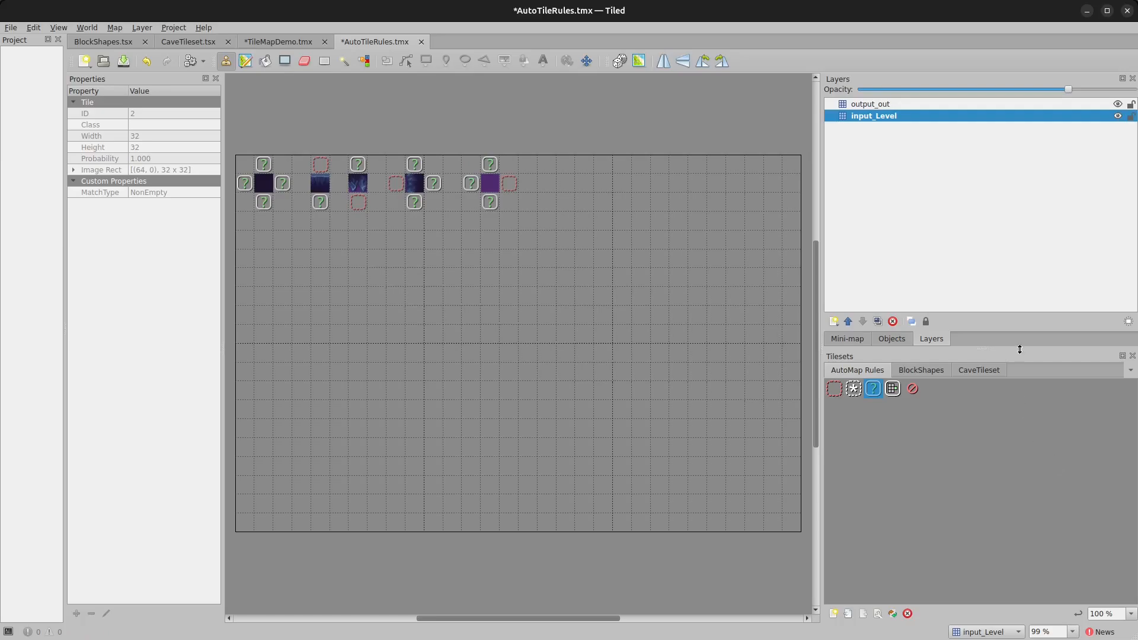
- Paint CaveTileset's right-edge middle tile over the column 13 block on the output_out layer and save the rule map
click(869, 105)
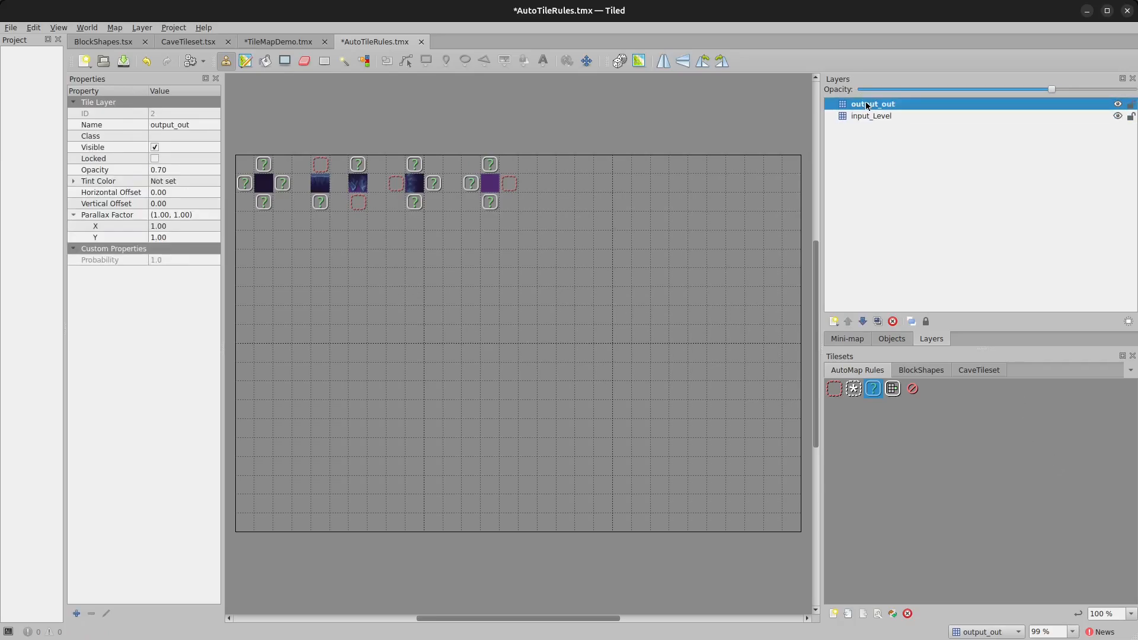
click(973, 371)
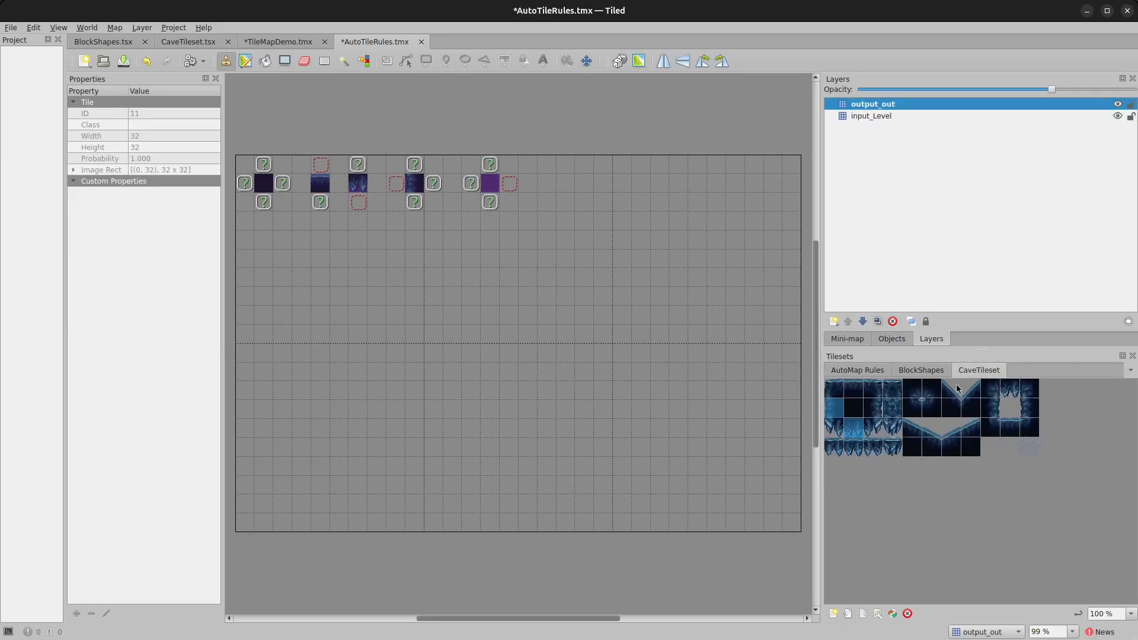
click(877, 416)
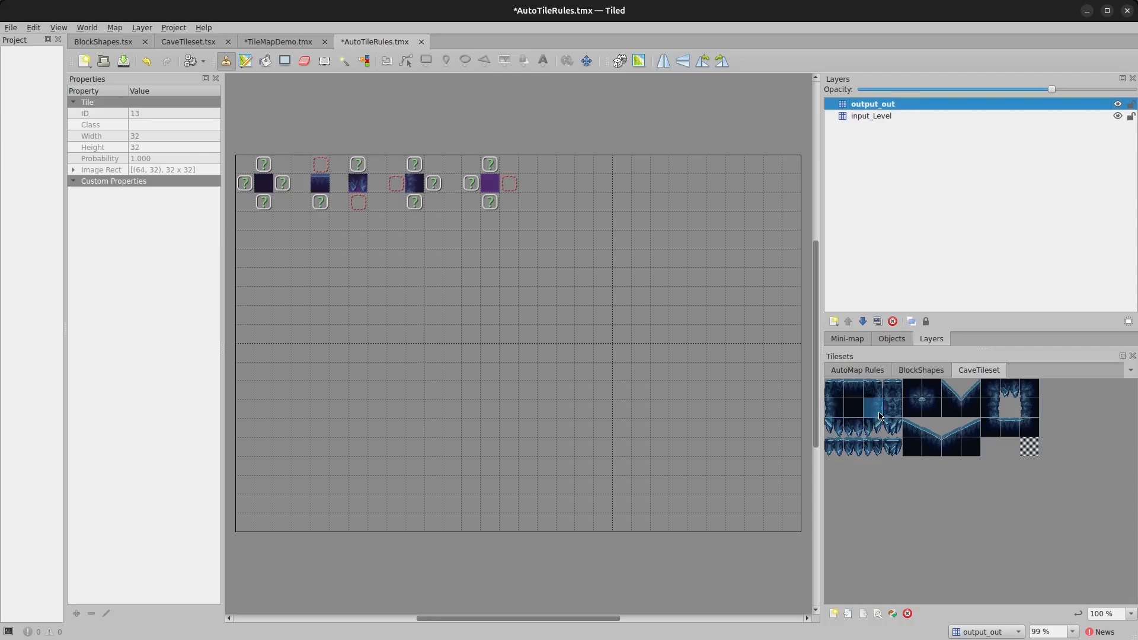
click(489, 183)
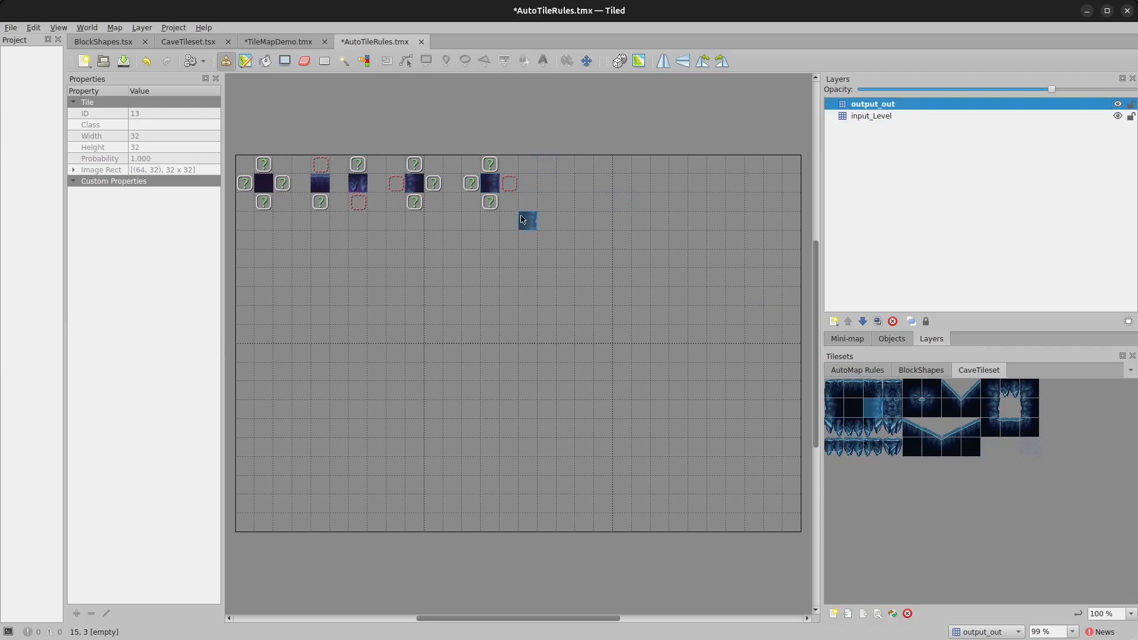
key(ctrl+s)
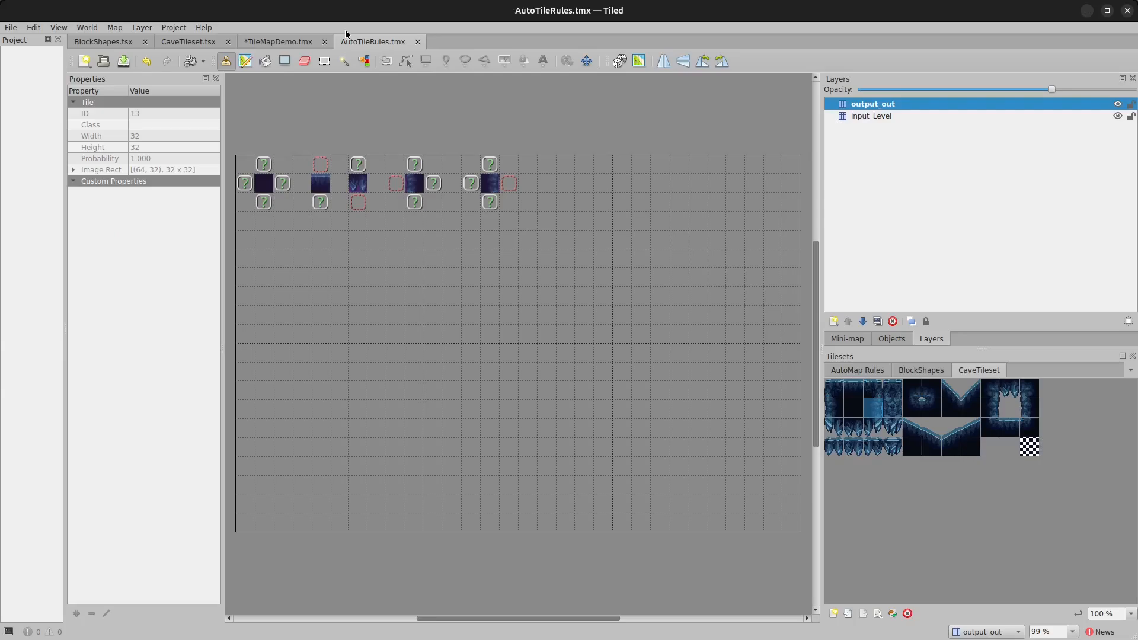
- Run AutoMap on TileMapDemo.tmx to apply the right-edge rule, and return to AutoTileRules.tmx
click(271, 43)
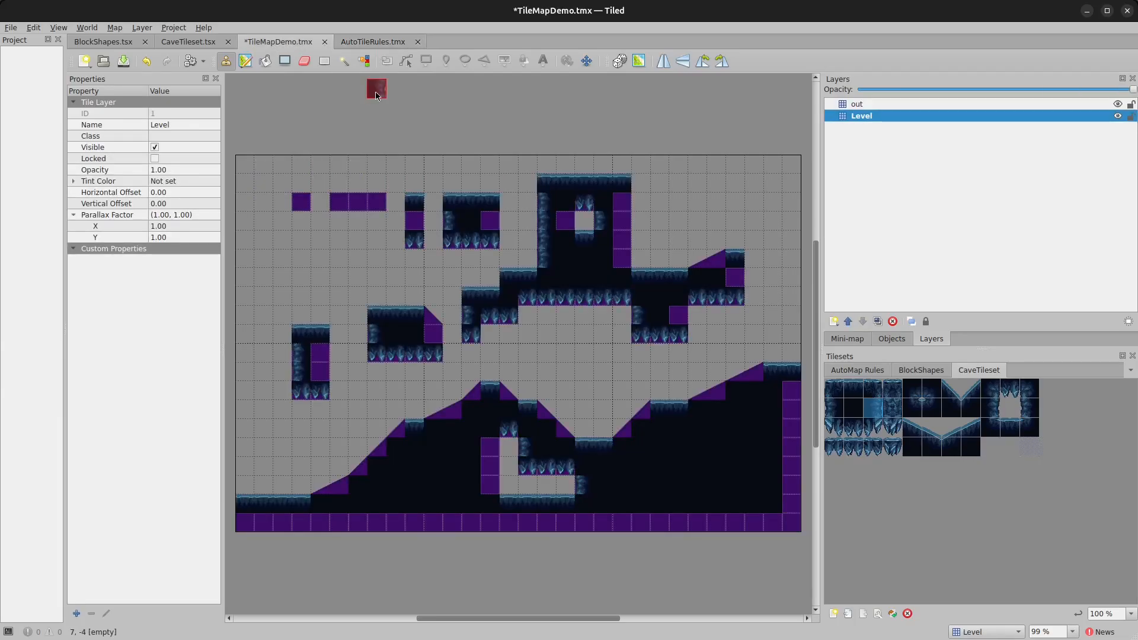
key(ctrl+m)
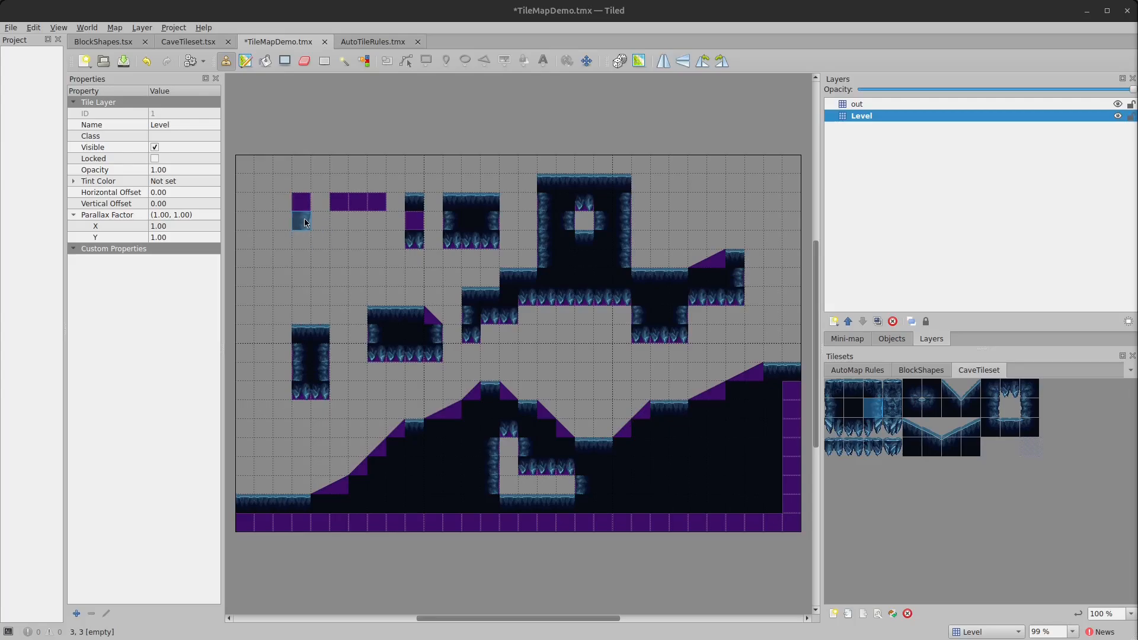
click(373, 41)
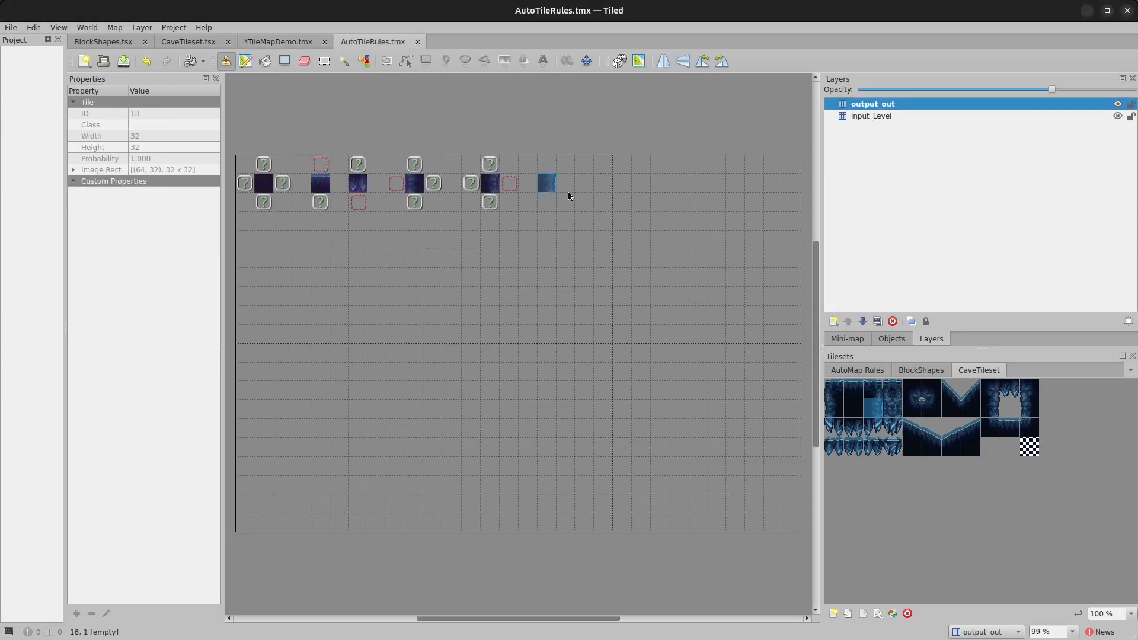
- Paint BlockShapes square blocks on input_Level at columns 17, 21 and 25 of row 1
click(868, 117)
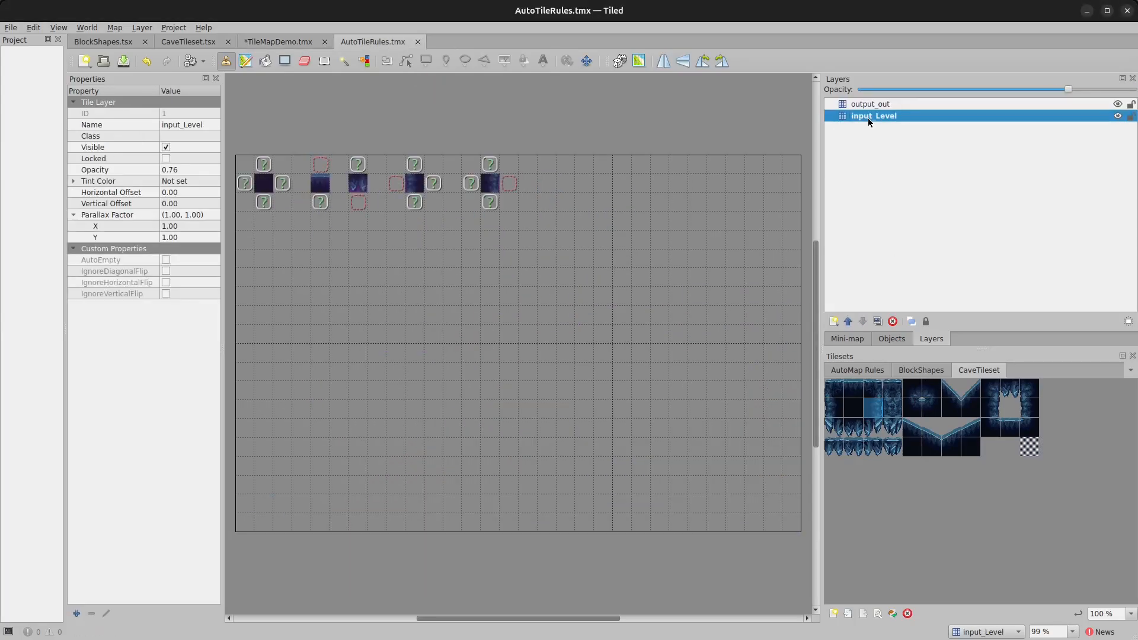
click(923, 370)
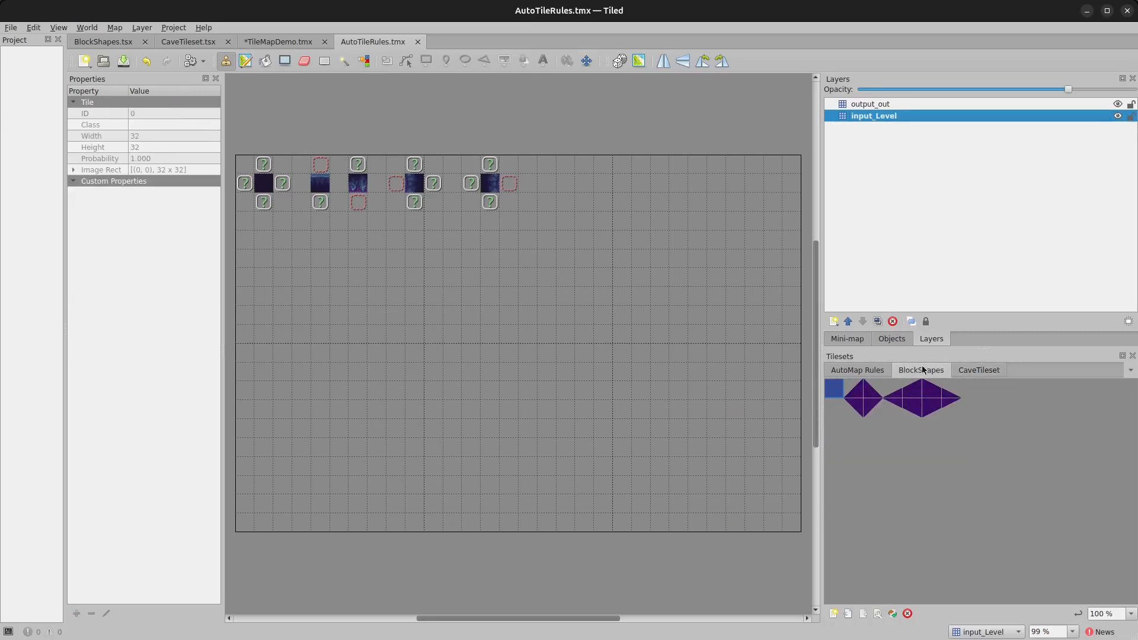
click(836, 389)
click(565, 188)
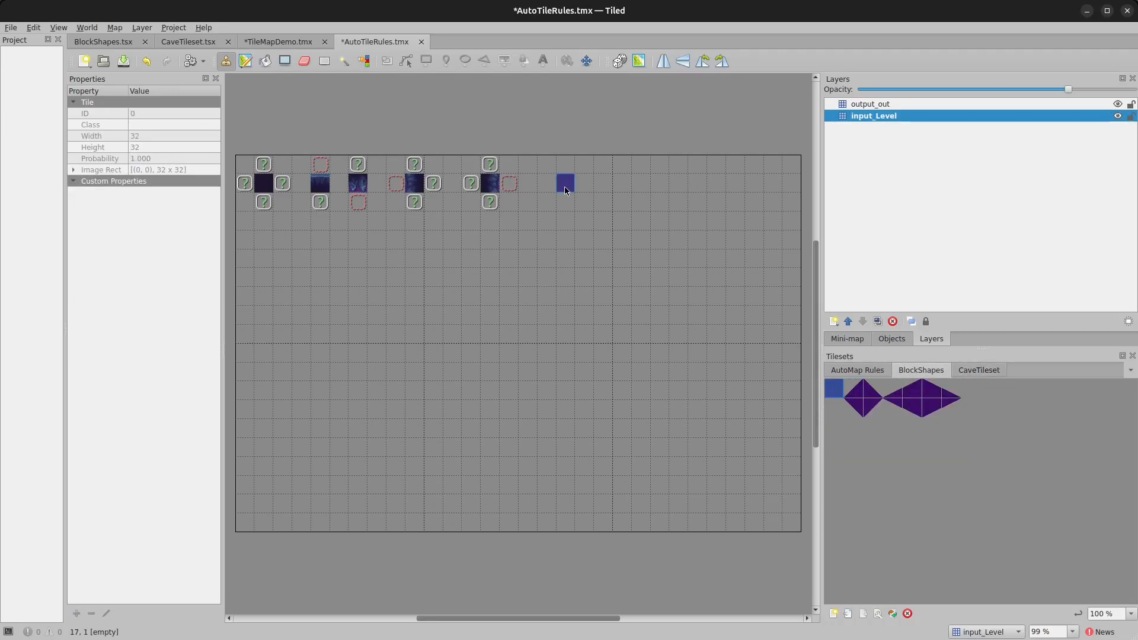
click(642, 186)
click(717, 186)
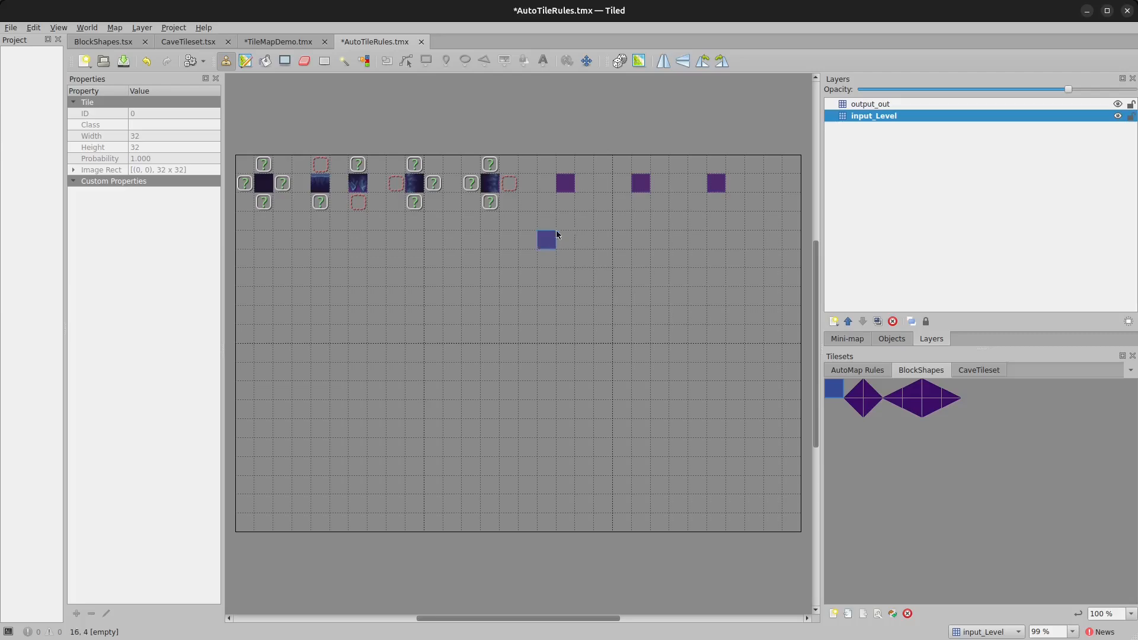
- Surround the column 17 block with Empty rule tiles above, below, left and right on input_Level
click(869, 370)
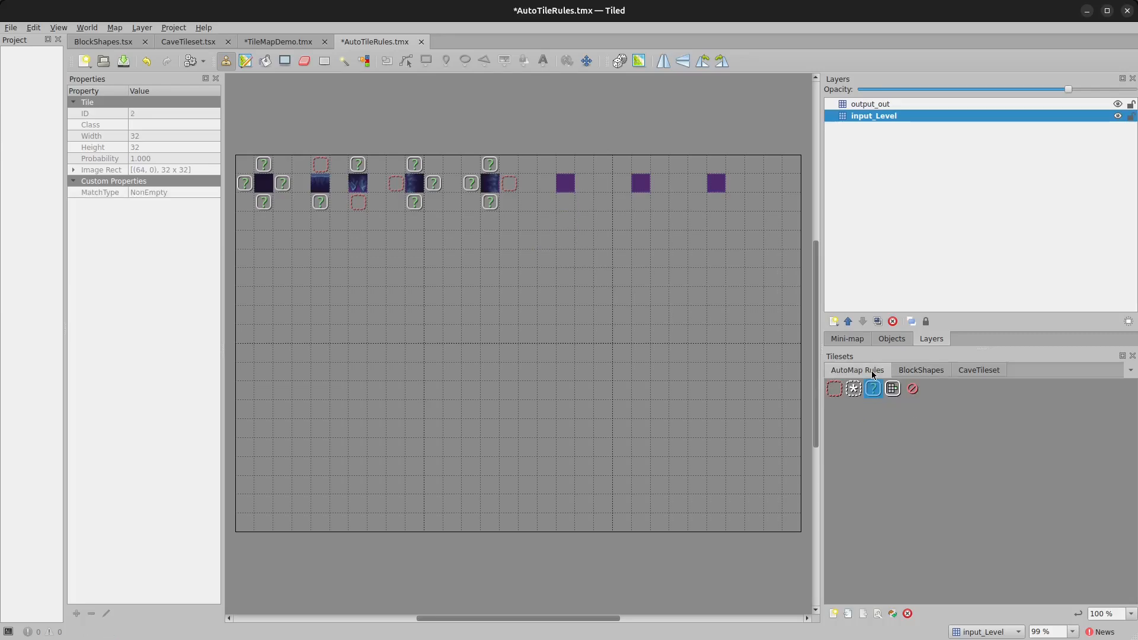
click(833, 391)
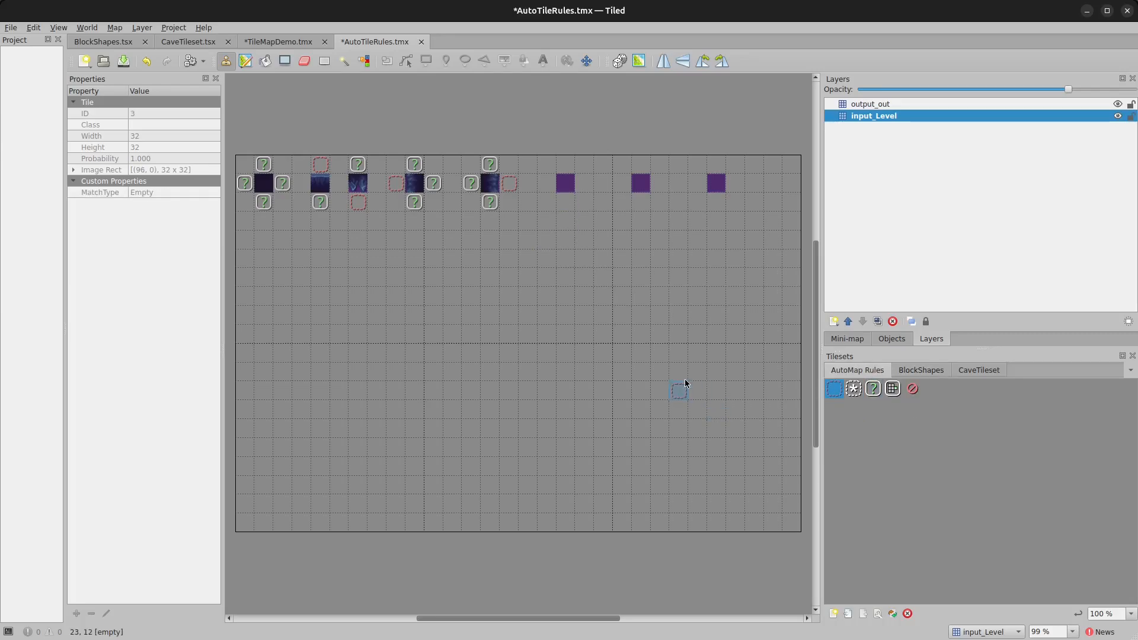
click(563, 164)
click(588, 182)
- Paint CaveTileset's single-block tile, ID 36, over the column 17 block on the output_out layer
click(857, 106)
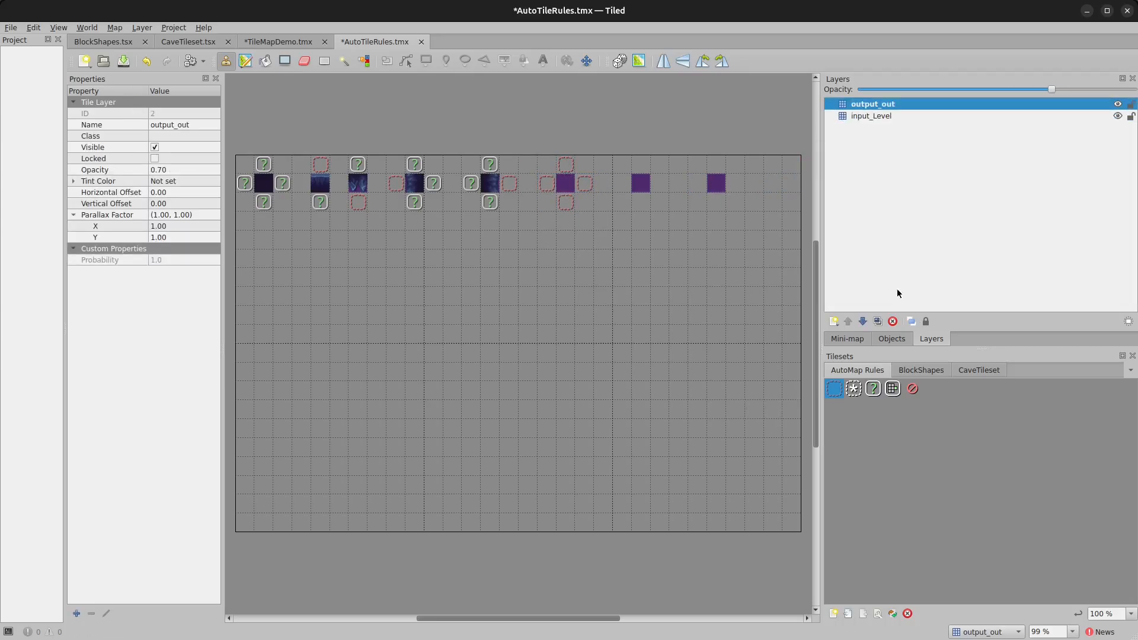
click(978, 370)
click(890, 451)
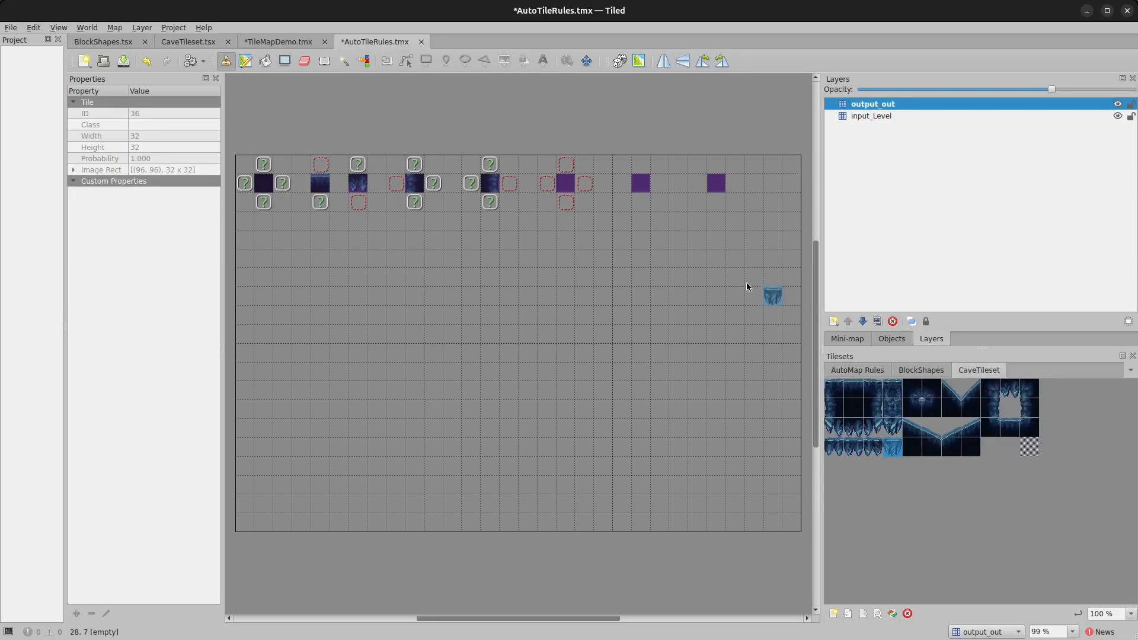
click(565, 183)
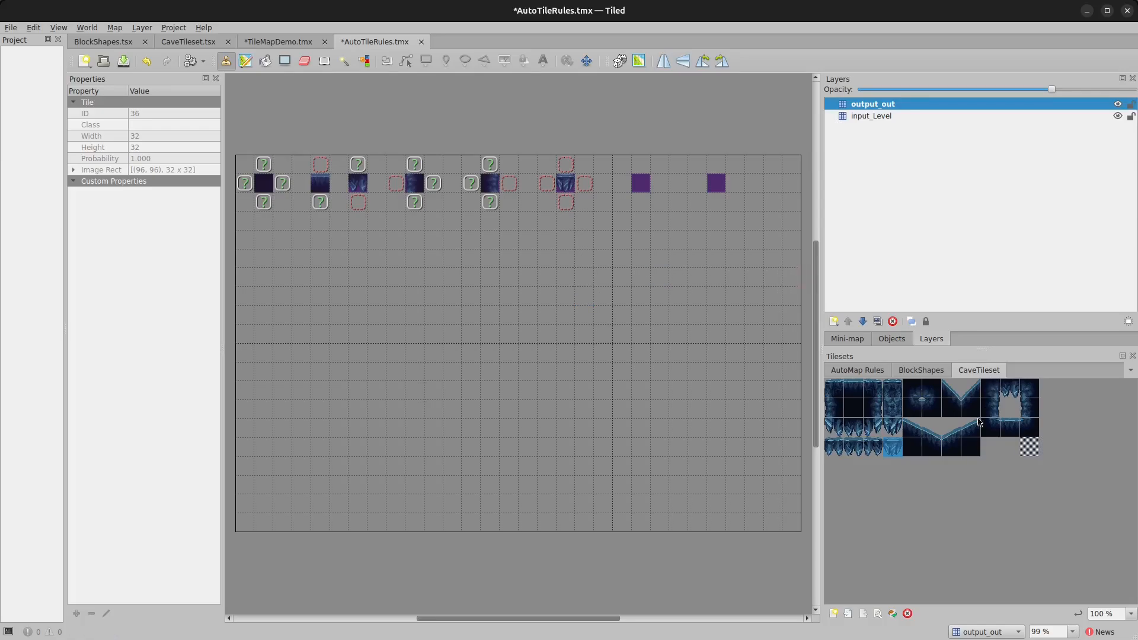
- Place Empty rule tiles left, above and below the column 21 block and a NonEmpty tile on its right, on output_out
click(835, 448)
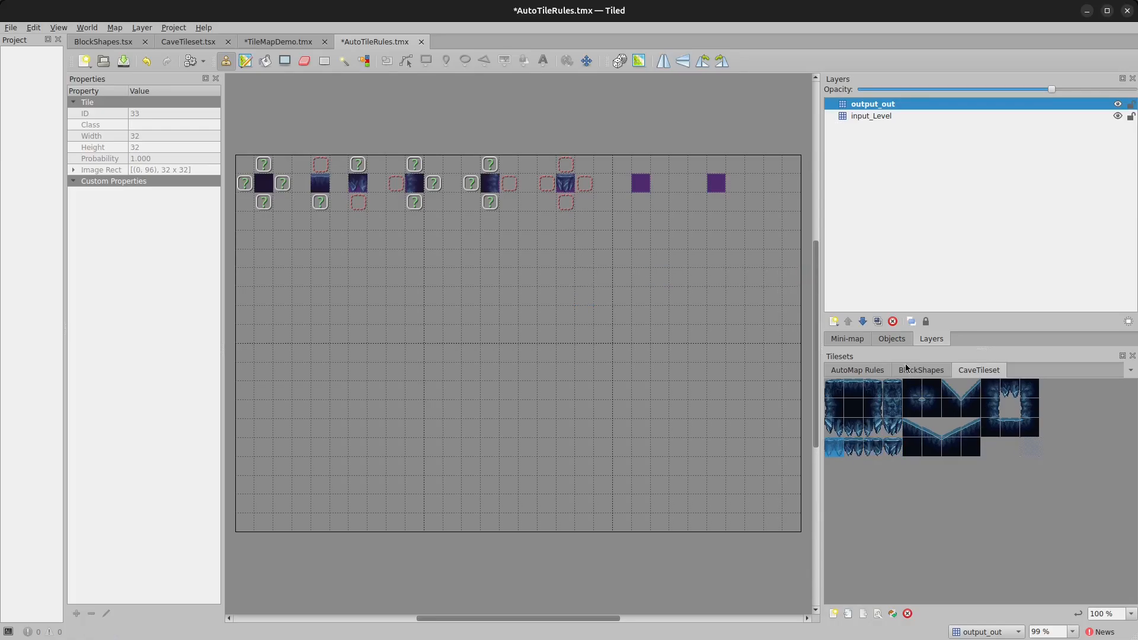
click(867, 373)
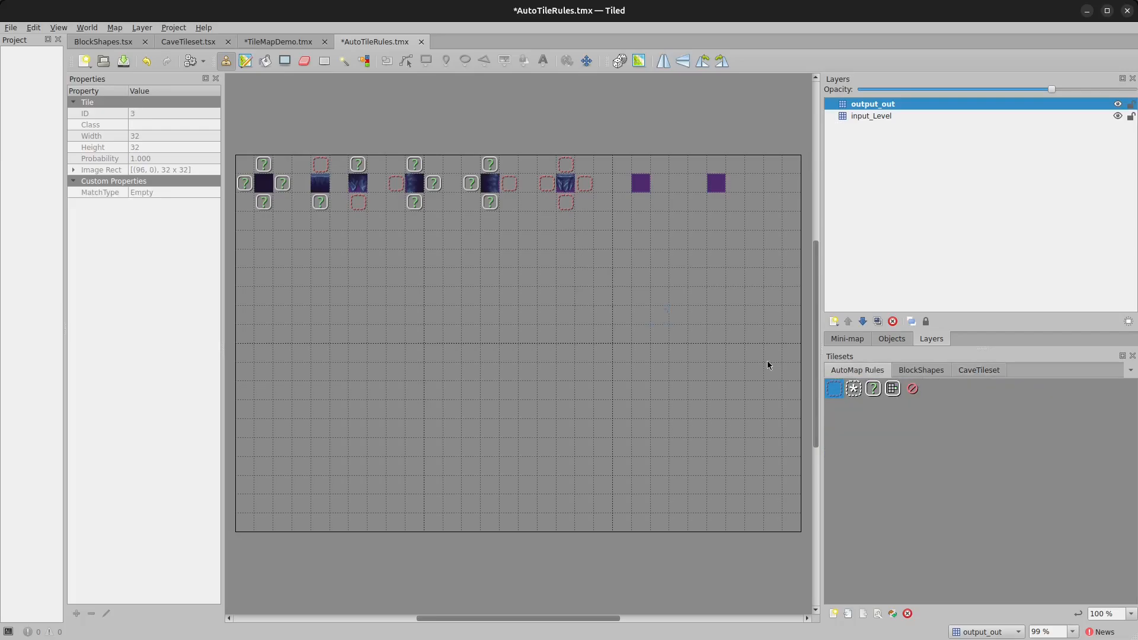
click(623, 190)
click(640, 169)
click(873, 388)
click(659, 183)
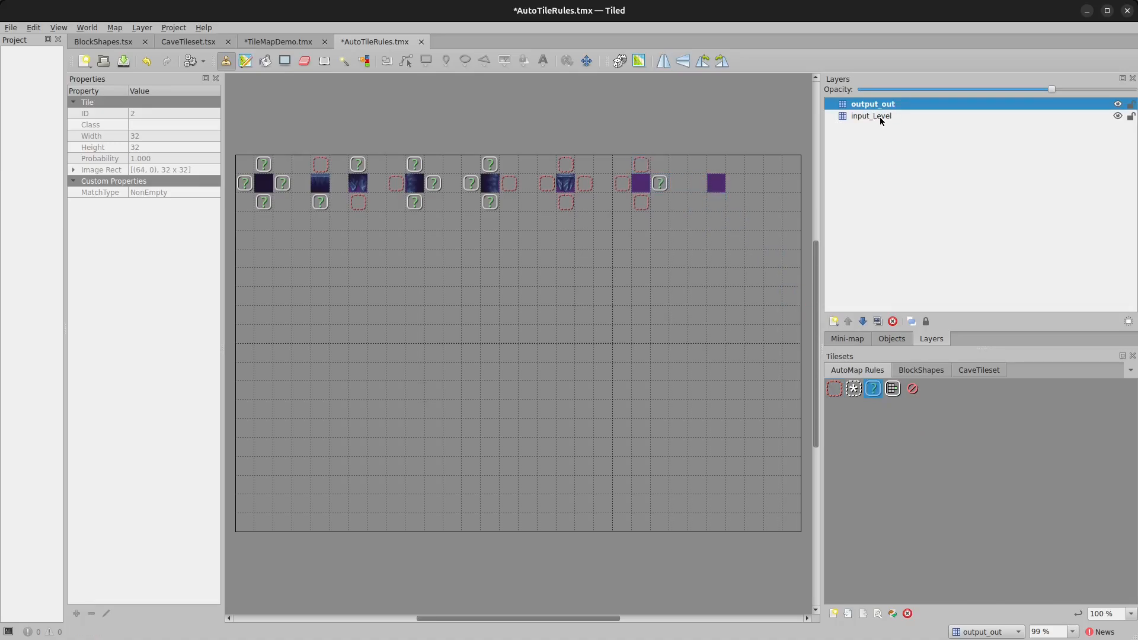
- Move the rule tiles around the column 21 block from output_out to the same cells on input_Level
key(r)
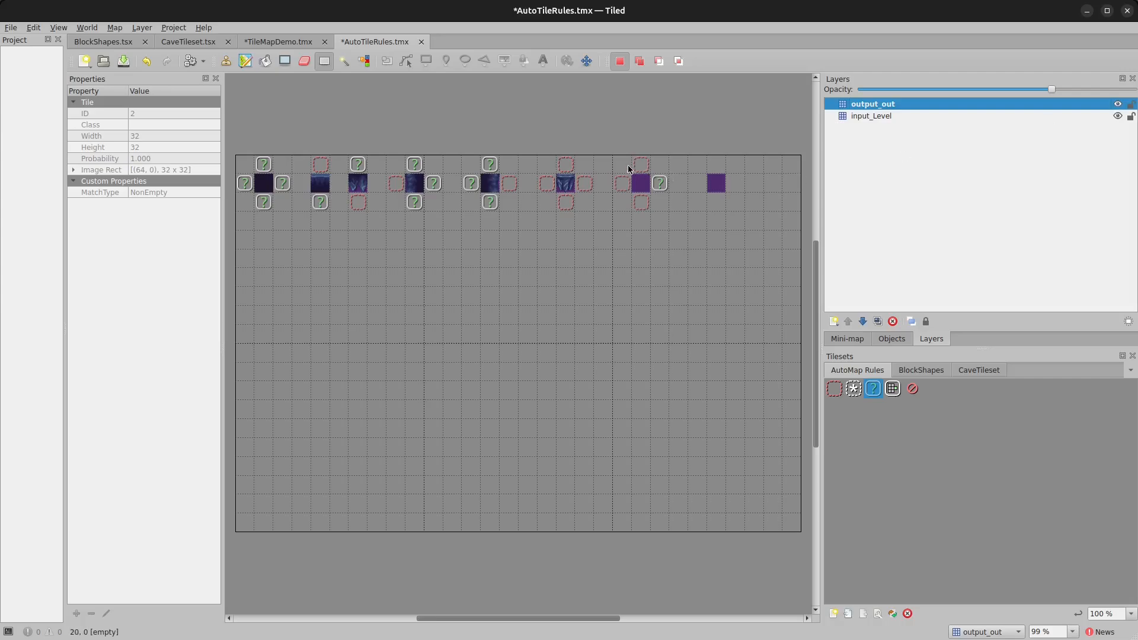
drag(617, 167, 666, 206)
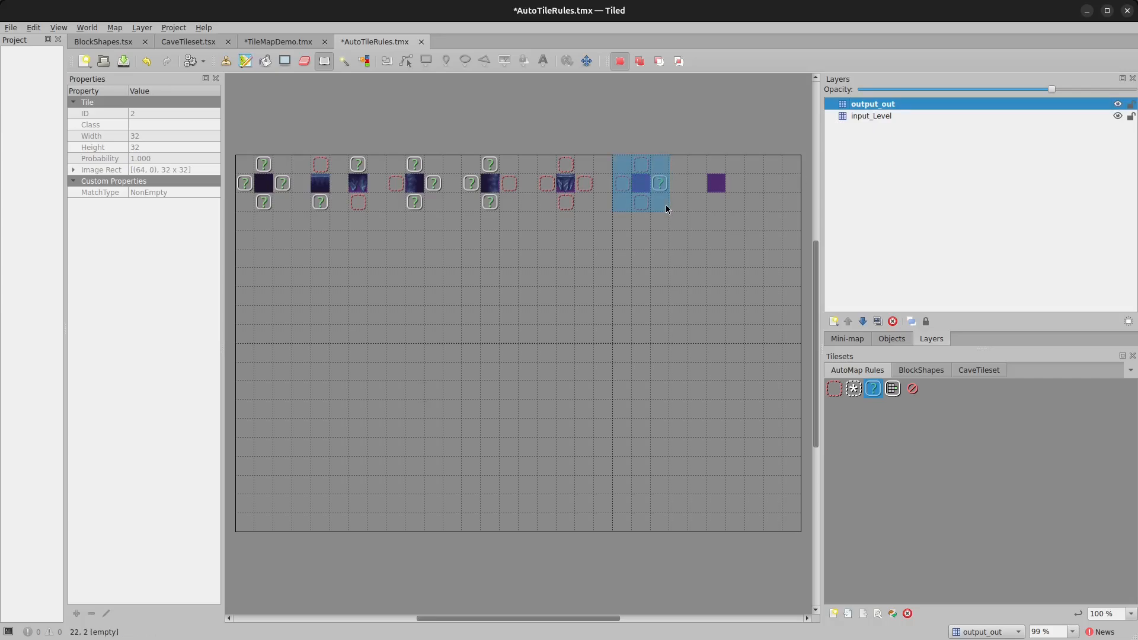
key(ctrl+x)
click(873, 117)
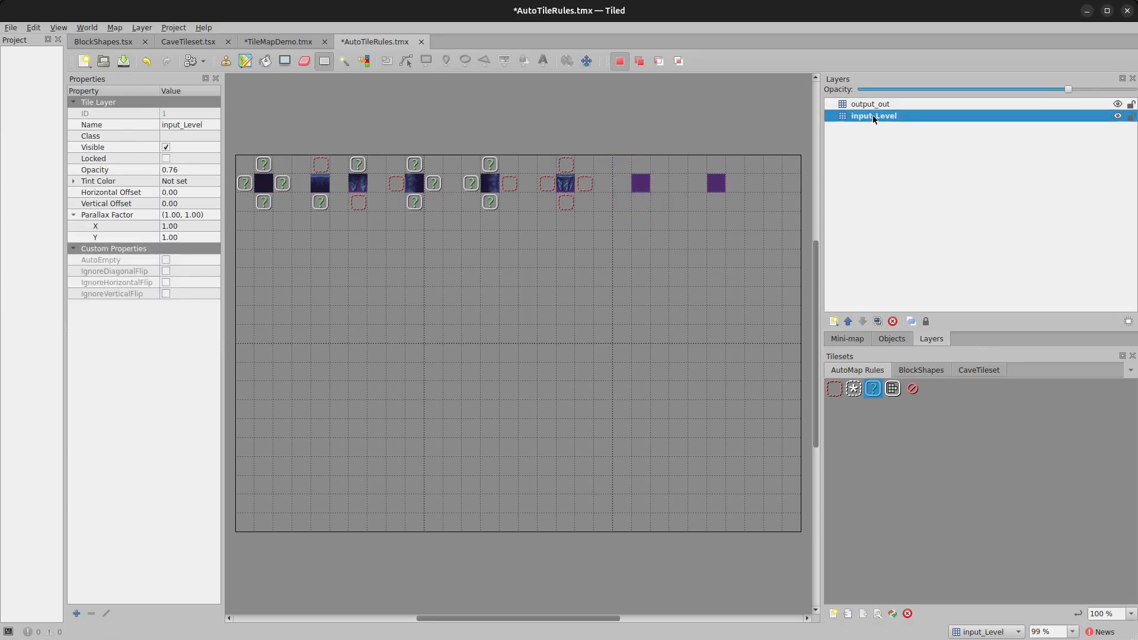
key(ctrl+v)
click(641, 183)
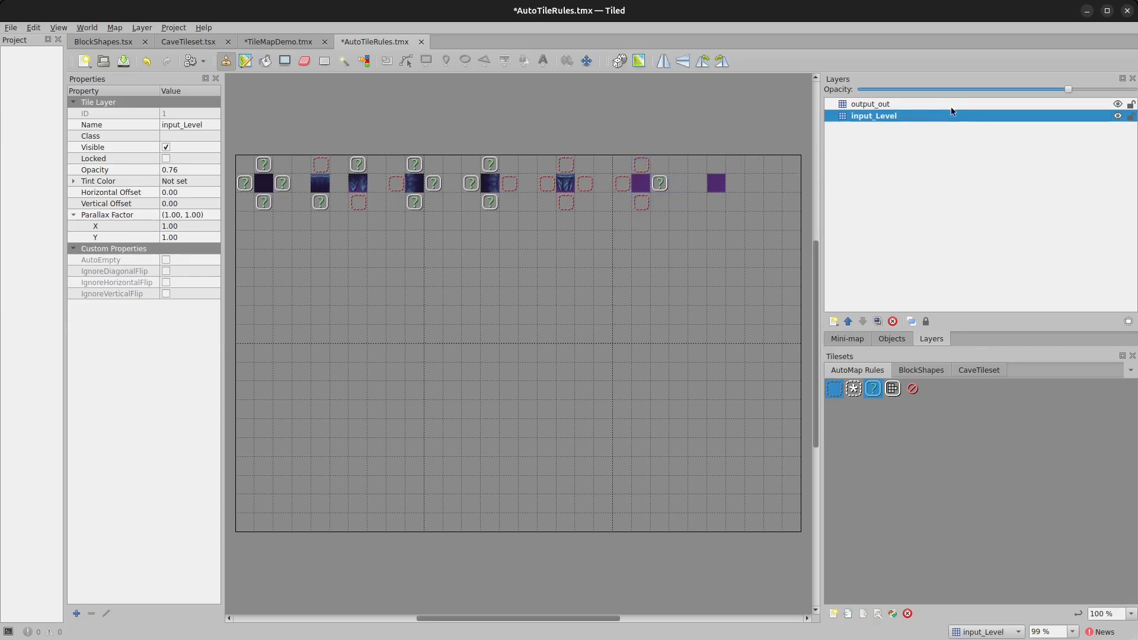
- Paint CaveTileset tile ID 33 over the column 21 block on output_out, and pick tile ID 34
click(885, 105)
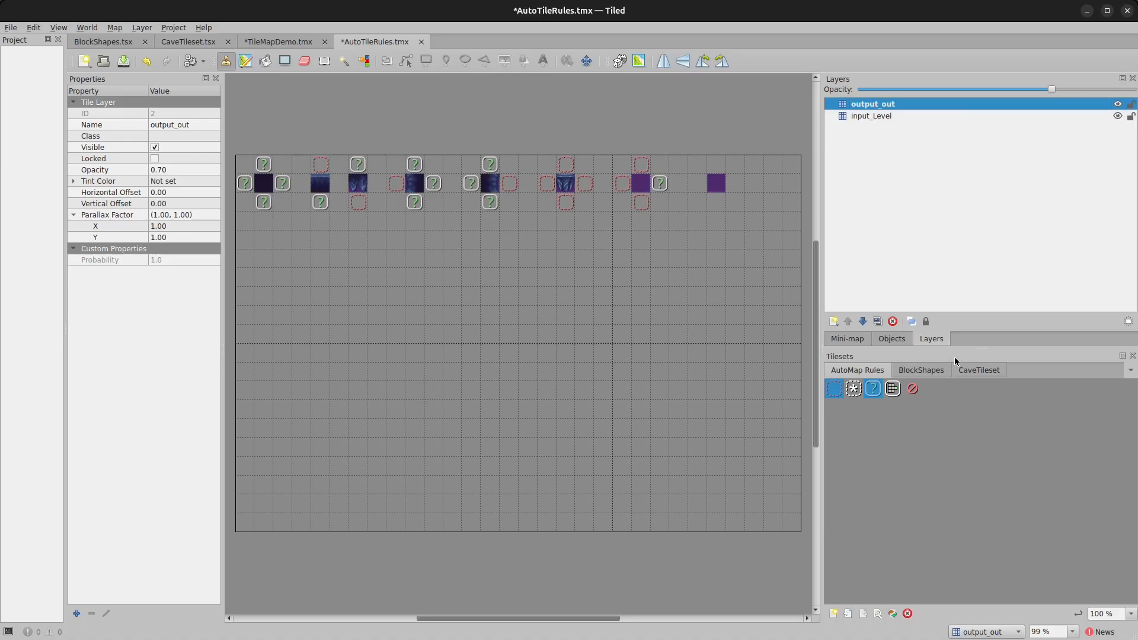
click(977, 370)
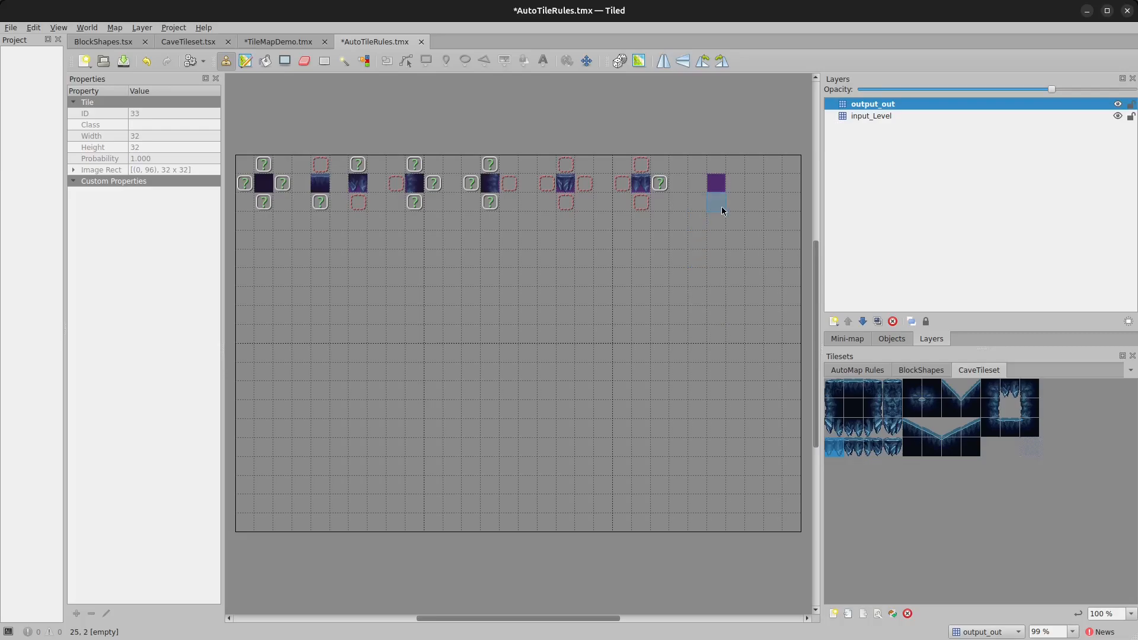
click(859, 450)
- Surround the column 25 block on input_Level with Empty tiles above and below and NonEmpty tiles left and right
click(874, 118)
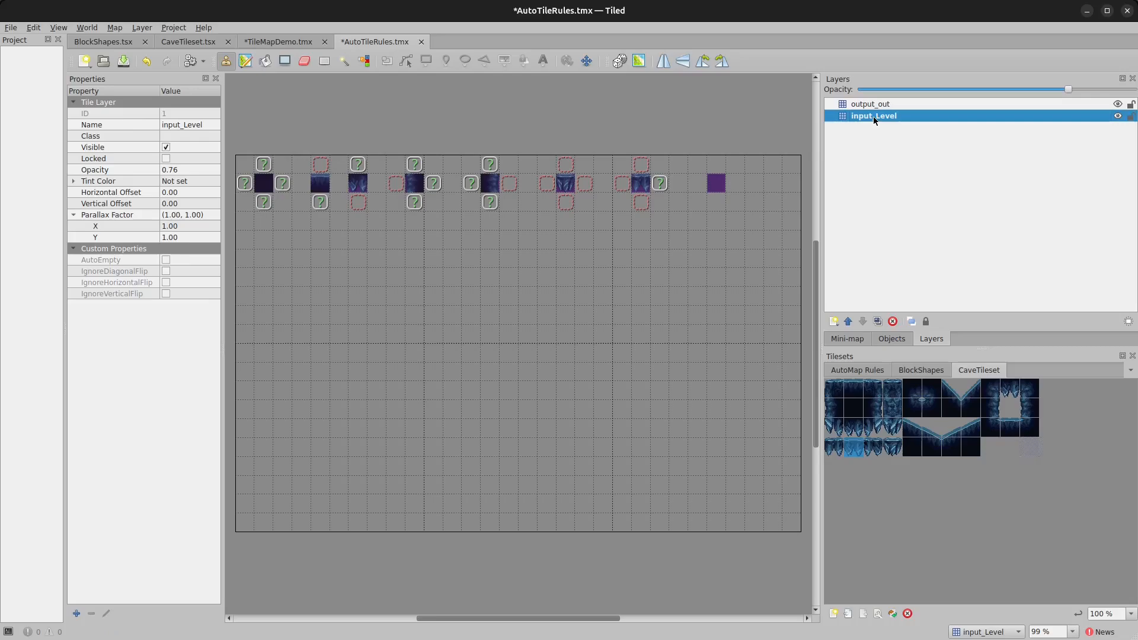
click(920, 371)
click(858, 370)
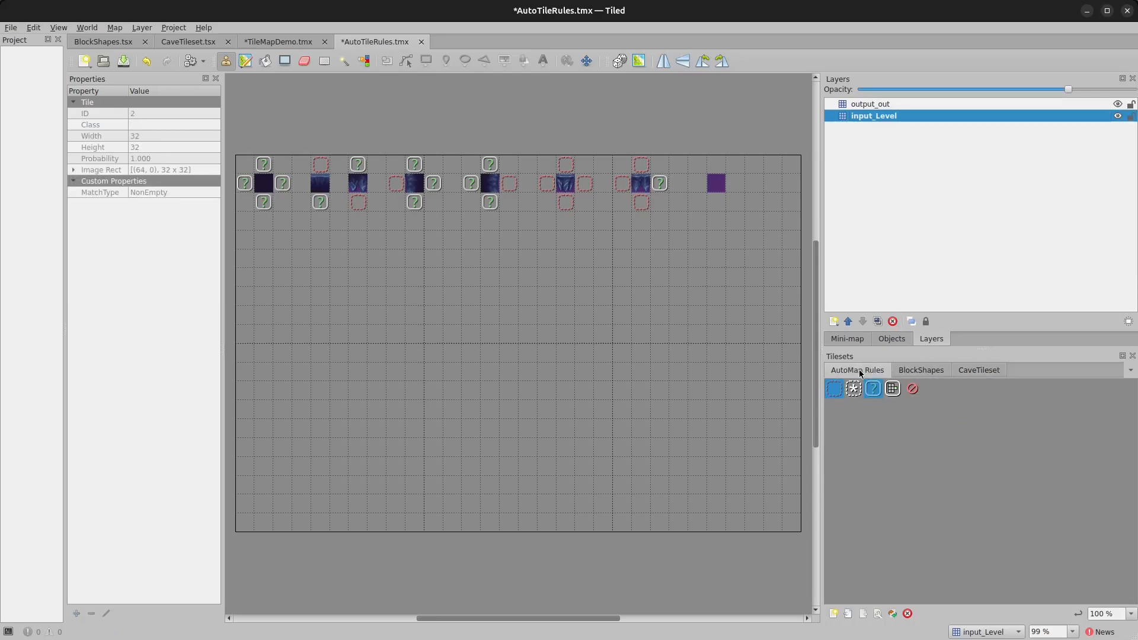
click(834, 388)
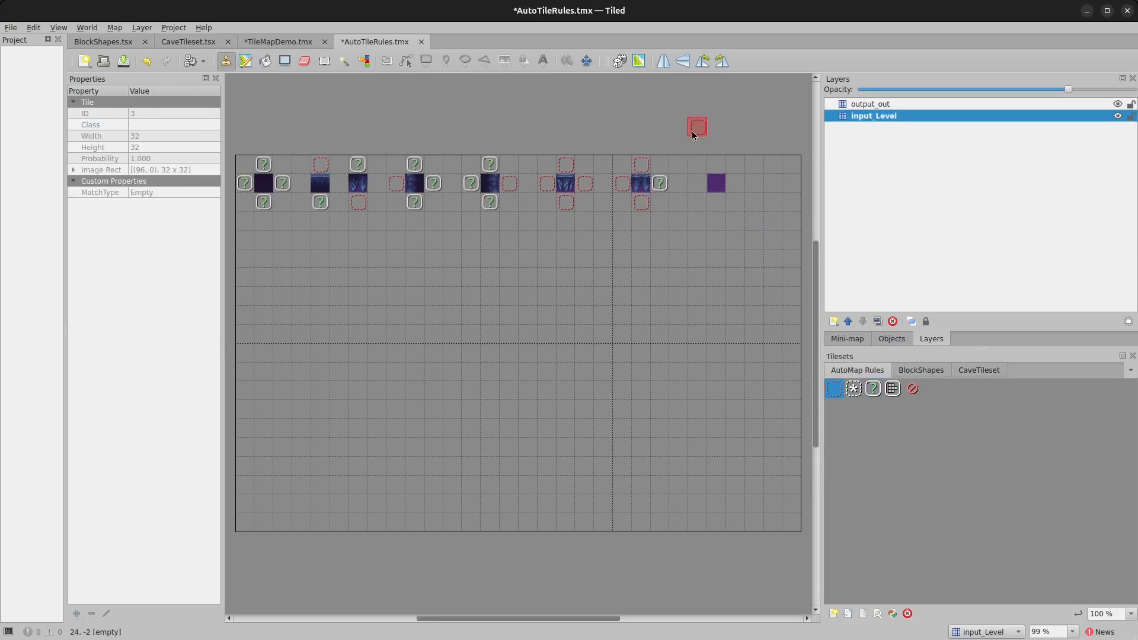
click(720, 172)
click(873, 388)
drag(698, 183, 716, 183)
click(734, 185)
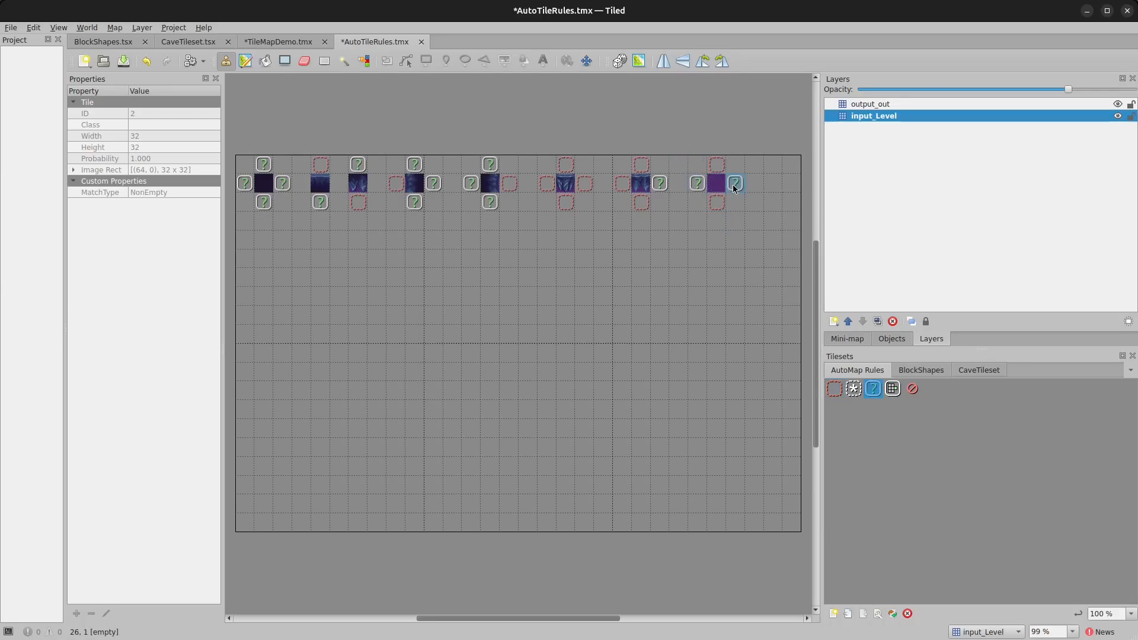
- Paint CaveTileset tile ID 34 over the column 25 block on output_out, and pick tile ID 35
click(884, 105)
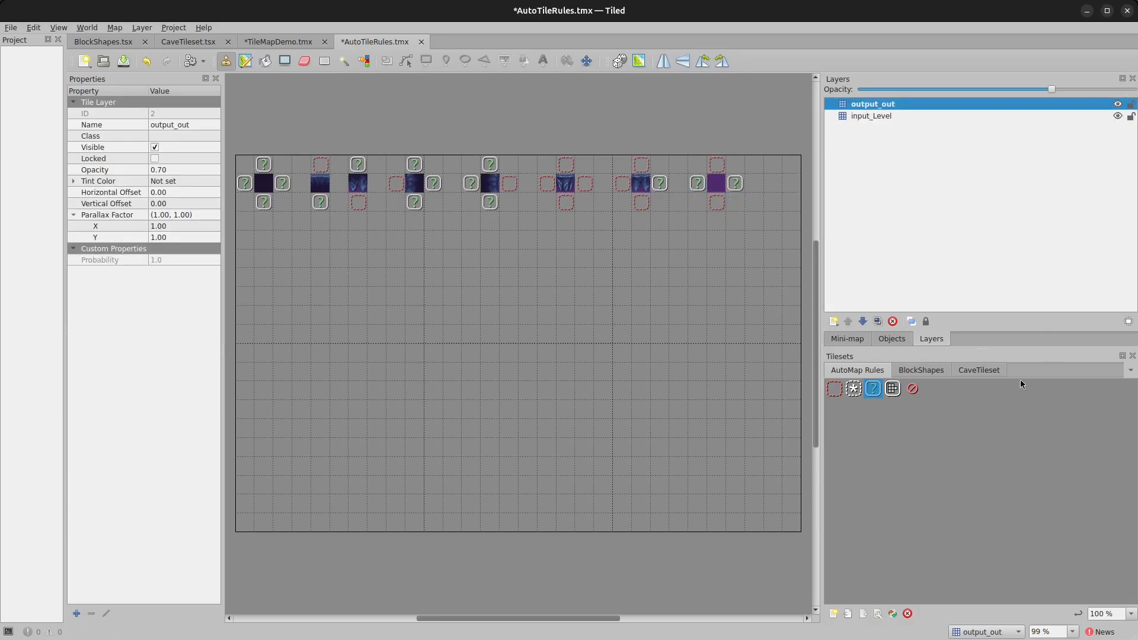
click(985, 368)
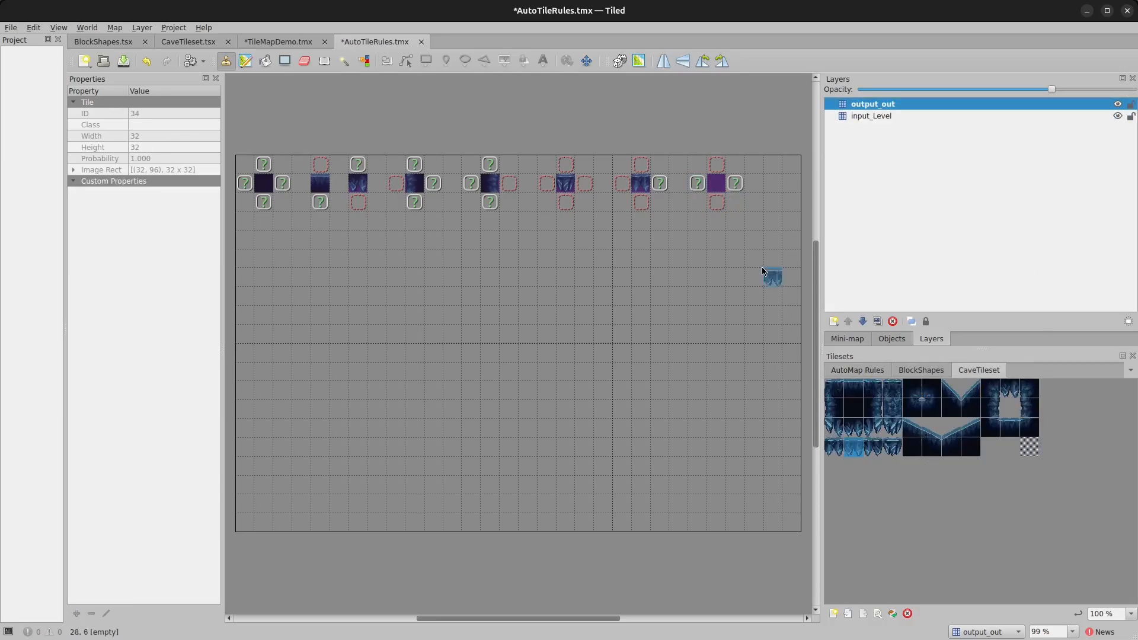
click(718, 184)
click(880, 454)
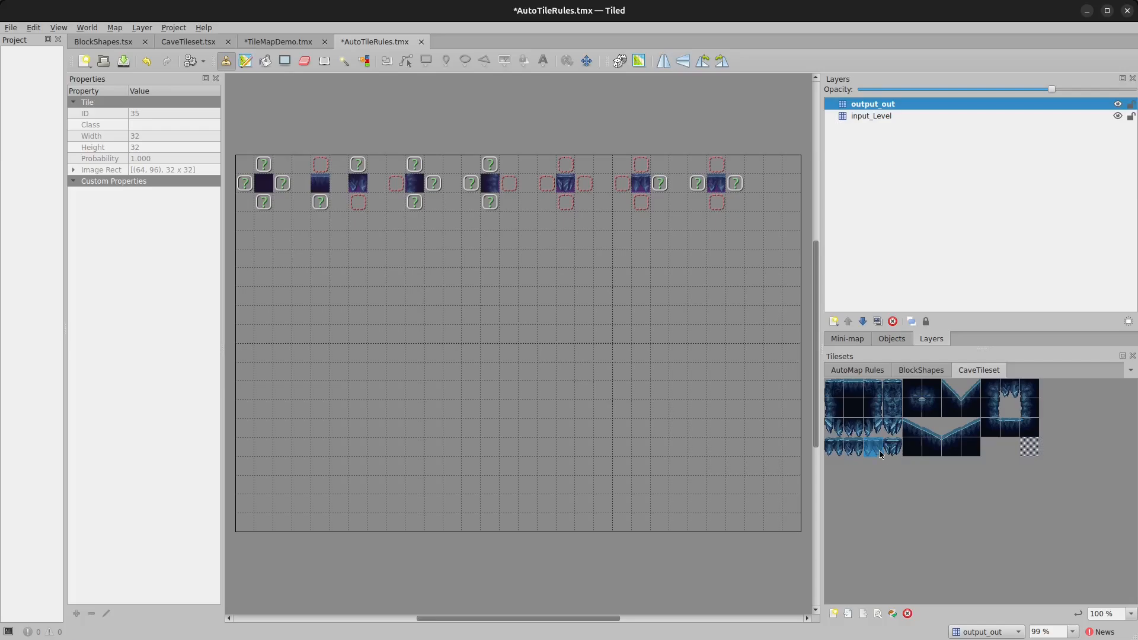
- Paint a BlockShapes square block on input_Level at column 1 of row 5
click(887, 116)
click(921, 370)
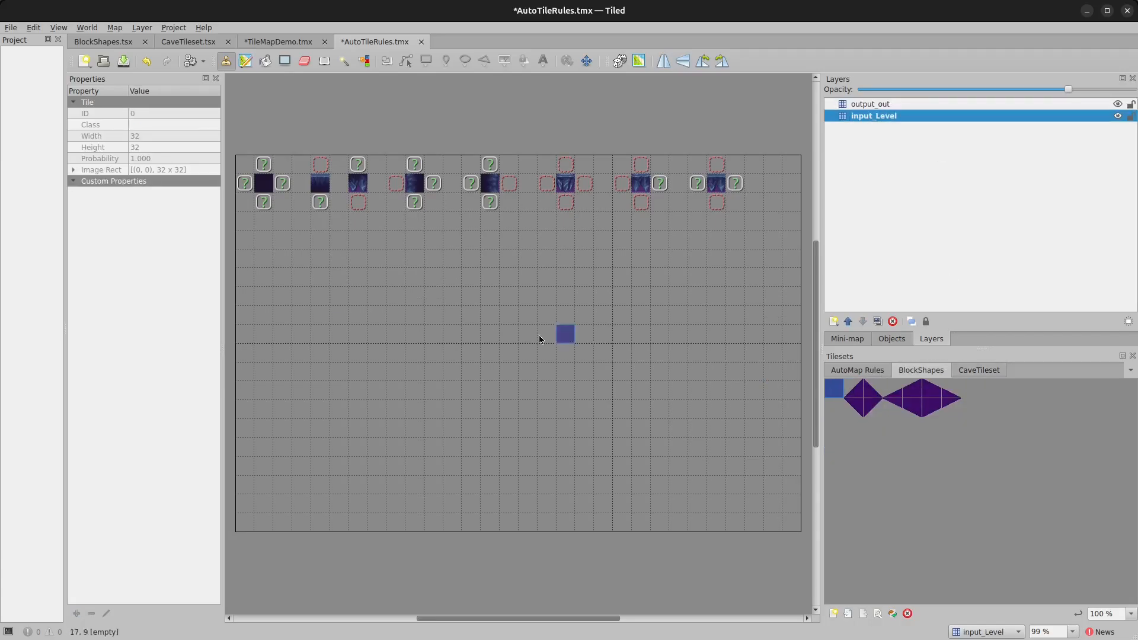
click(264, 258)
- Place Empty rule tiles above, right and below the column 1, row 5 block and a NonEmpty tile on its left
click(870, 369)
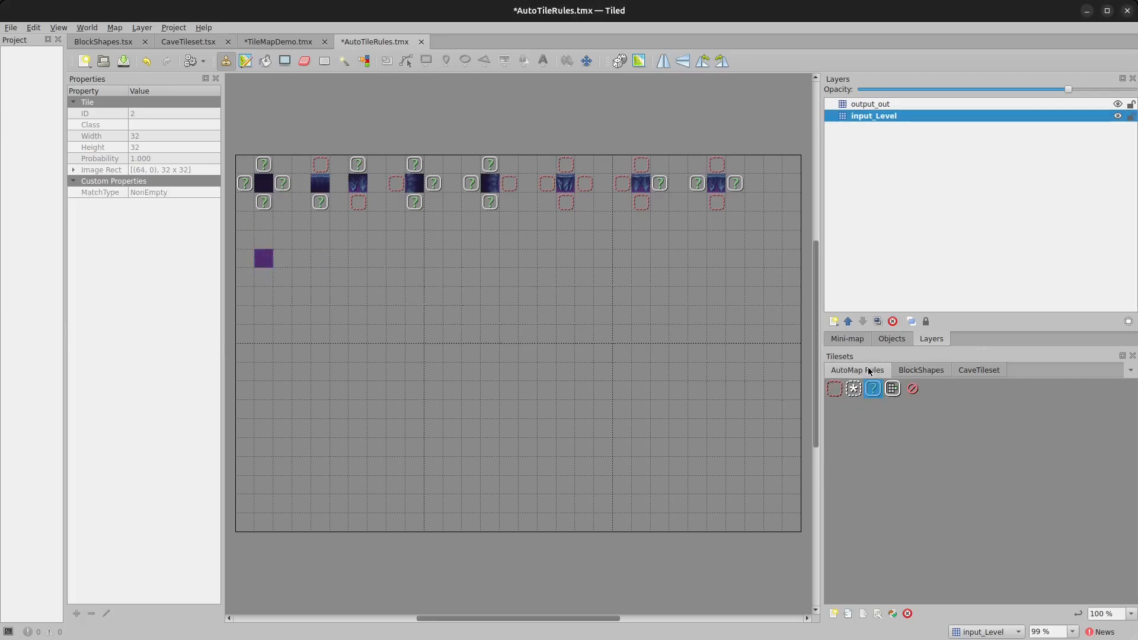
click(834, 389)
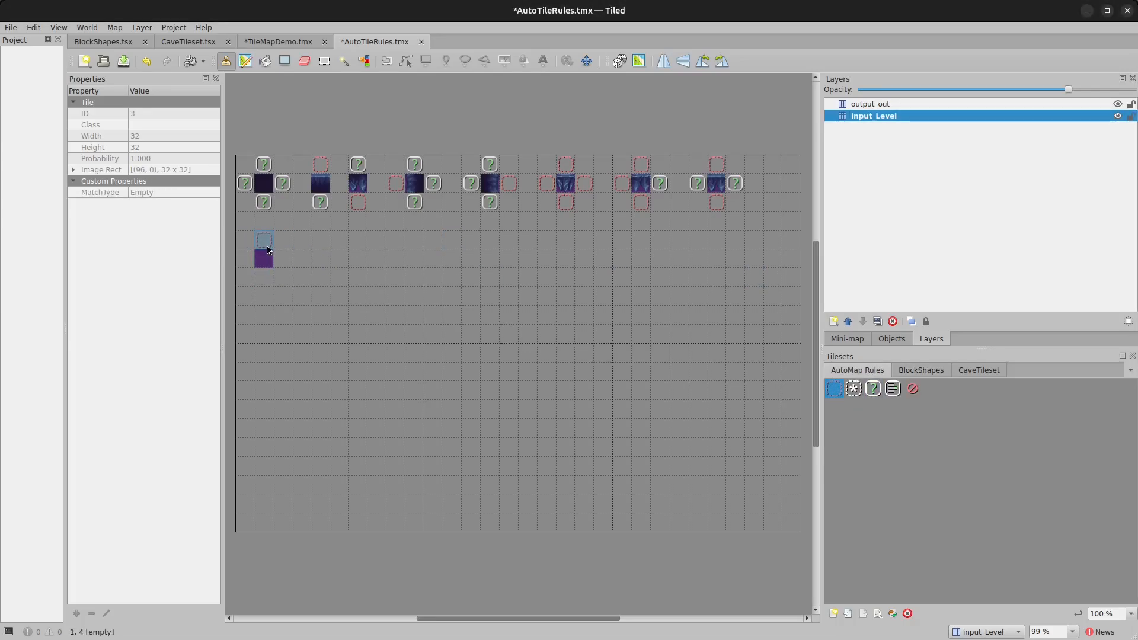
click(268, 248)
click(284, 261)
click(264, 278)
click(871, 388)
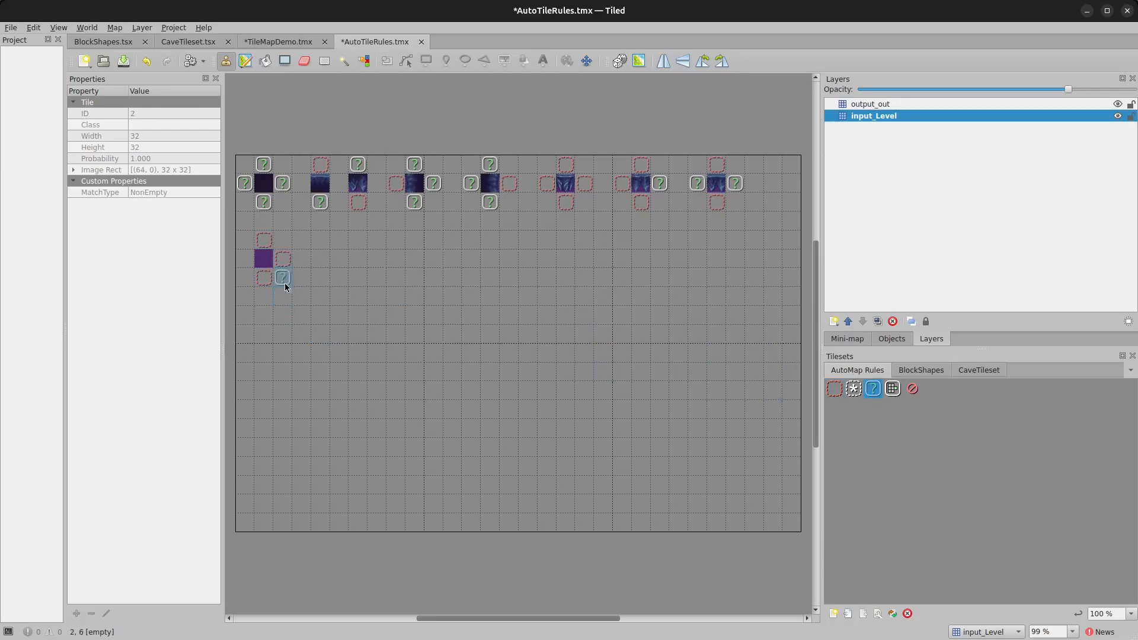
click(249, 261)
- Paint CaveTileset tile ID 35 over the column 1, row 5 block on the output_out layer
click(867, 104)
click(979, 371)
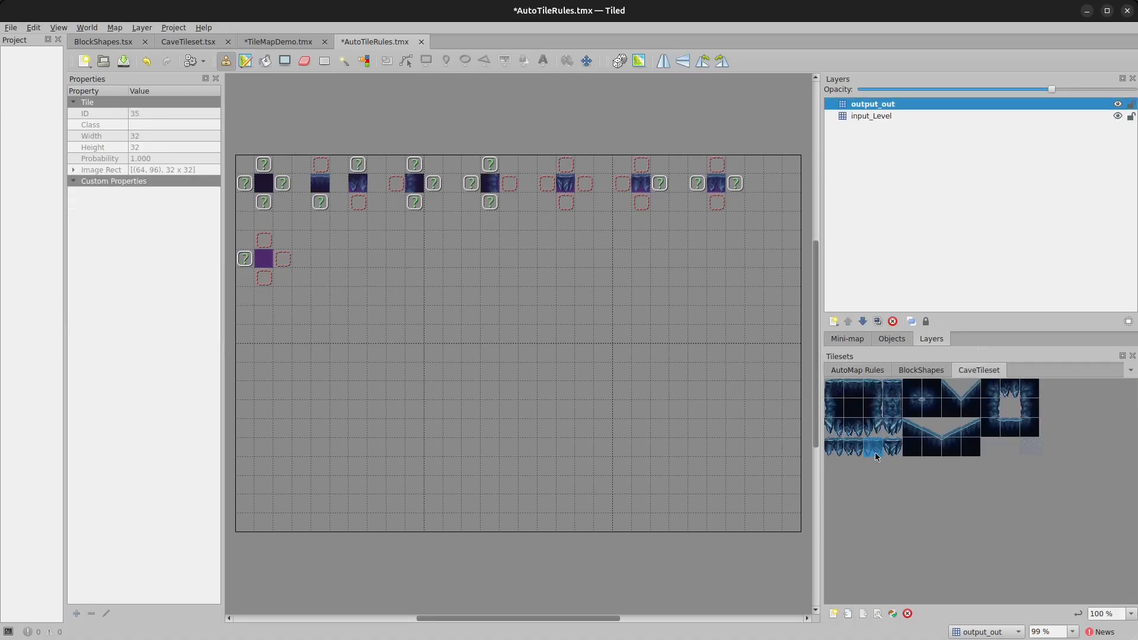
click(263, 260)
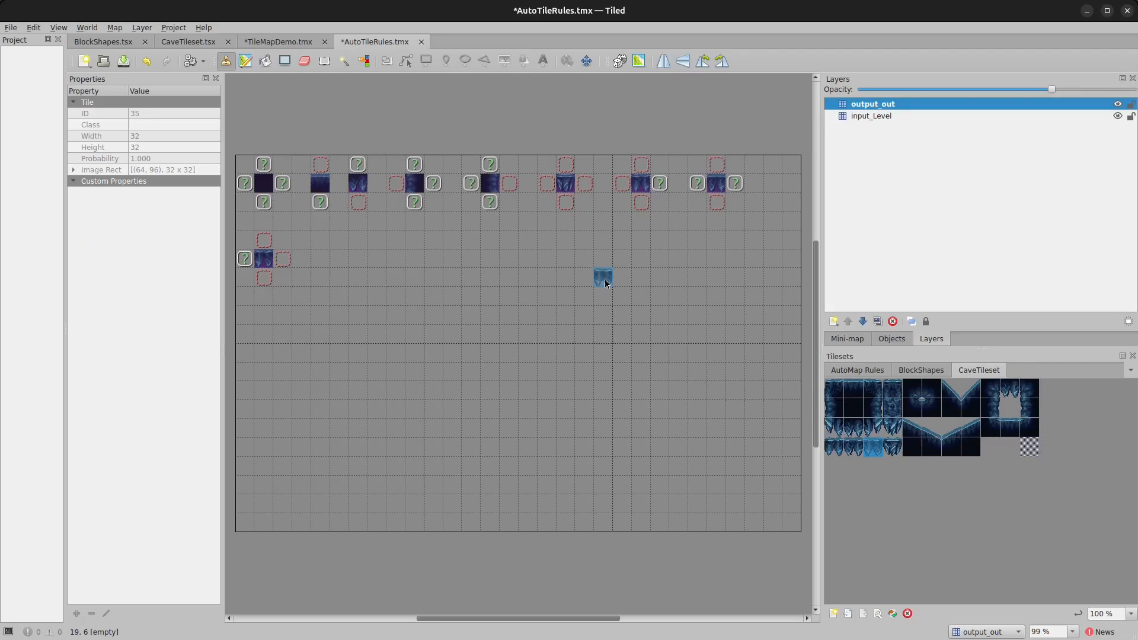
- Save AutoTileRules.tmx and run AutoMap on TileMapDemo.tmx to apply the single-block and horizontal-row rules
key(ctrl+s)
click(275, 42)
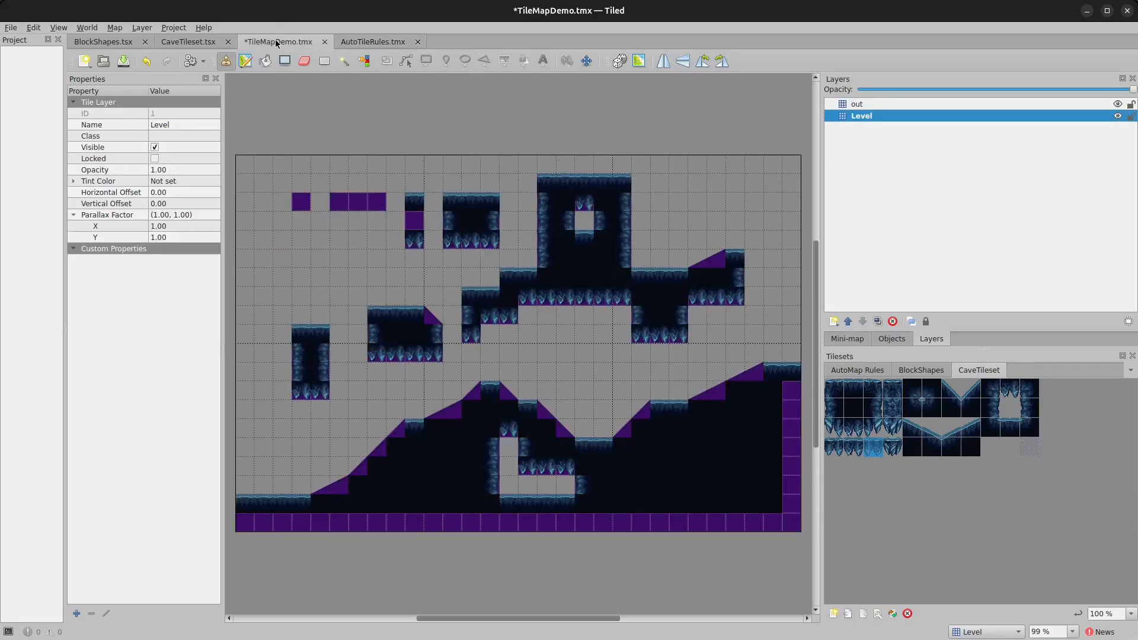
key(ctrl+m)
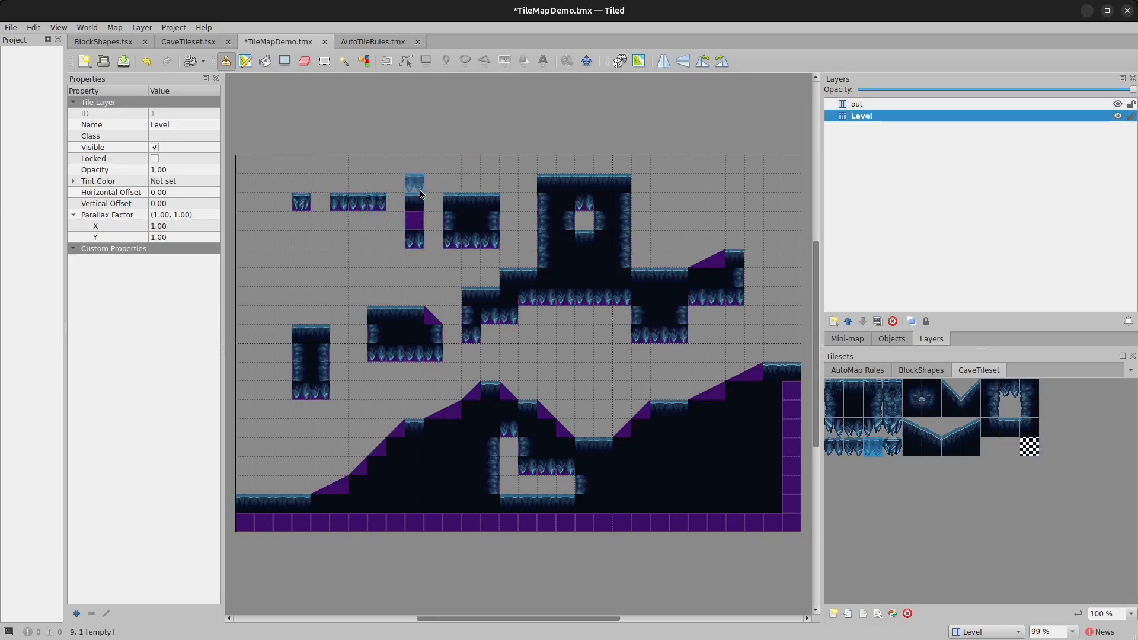
- Return to AutoTileRules.tmx and paint BlockShapes square blocks on input_Level at columns 5, 9 and 13 of row 5
click(378, 42)
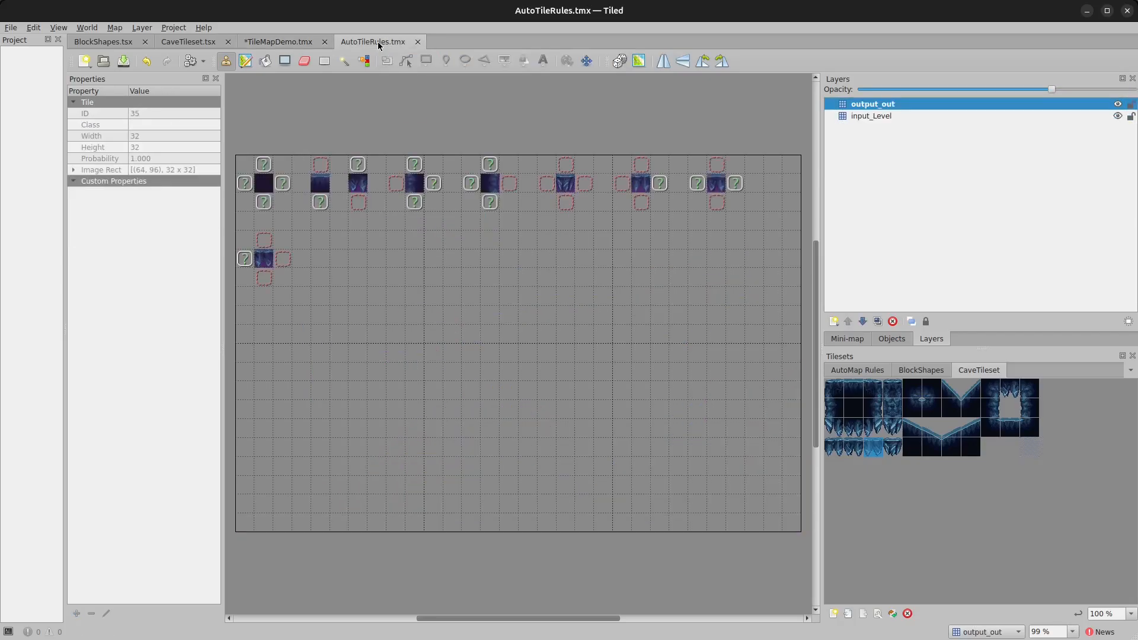
click(880, 117)
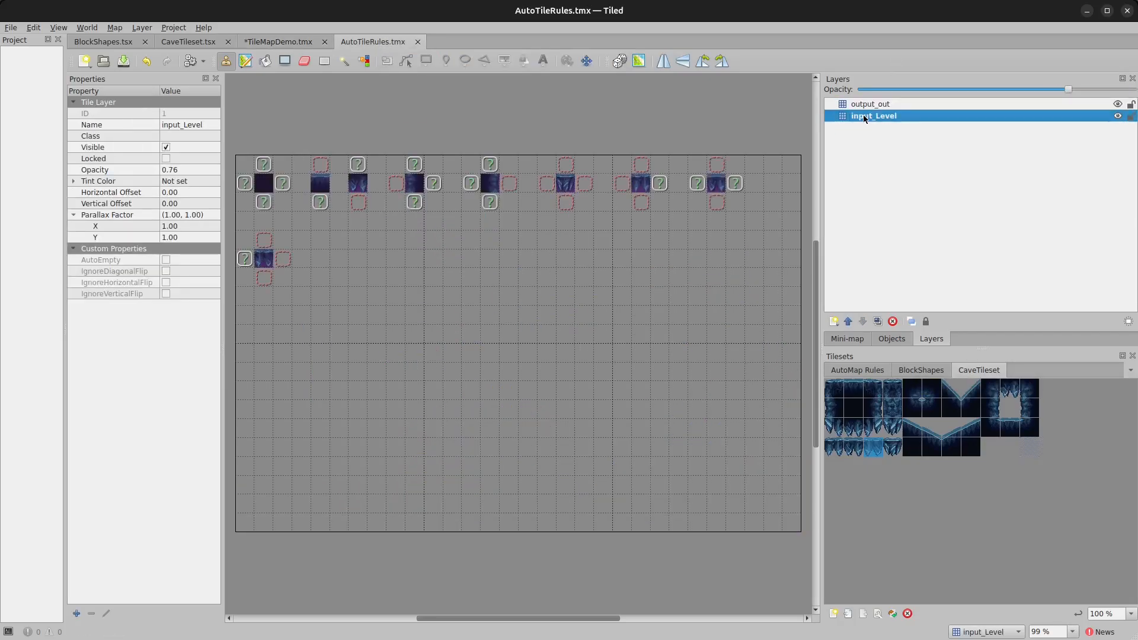
click(920, 370)
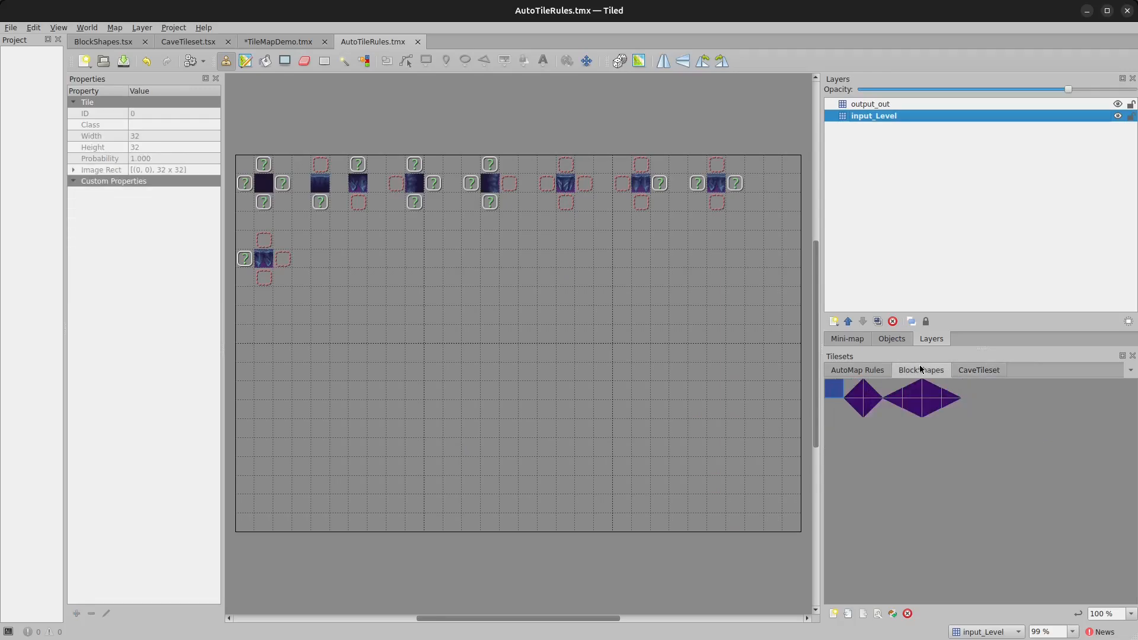
click(833, 386)
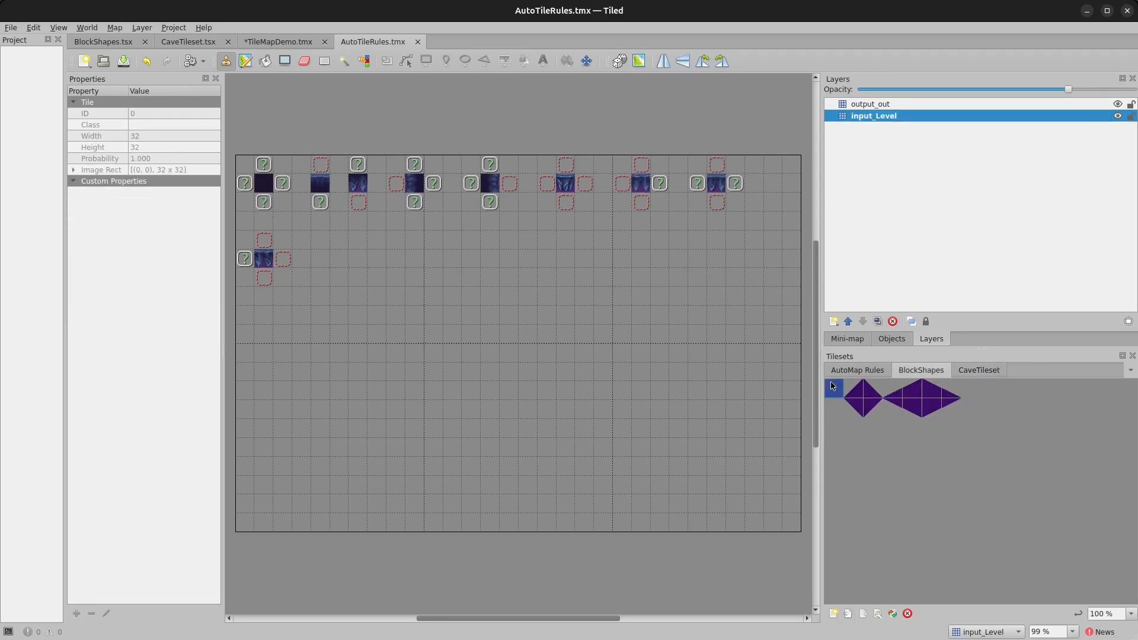
click(341, 261)
click(414, 261)
click(491, 260)
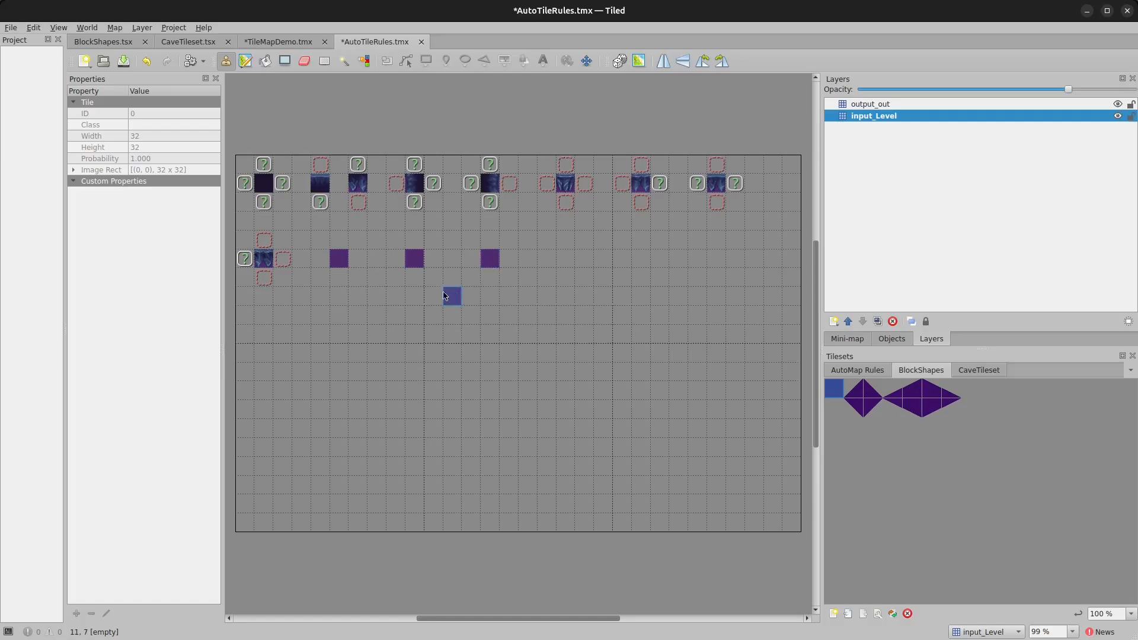
- Place Empty rule tiles above, left and right of the column 5, row 5 block and a NonEmpty tile below it
click(854, 373)
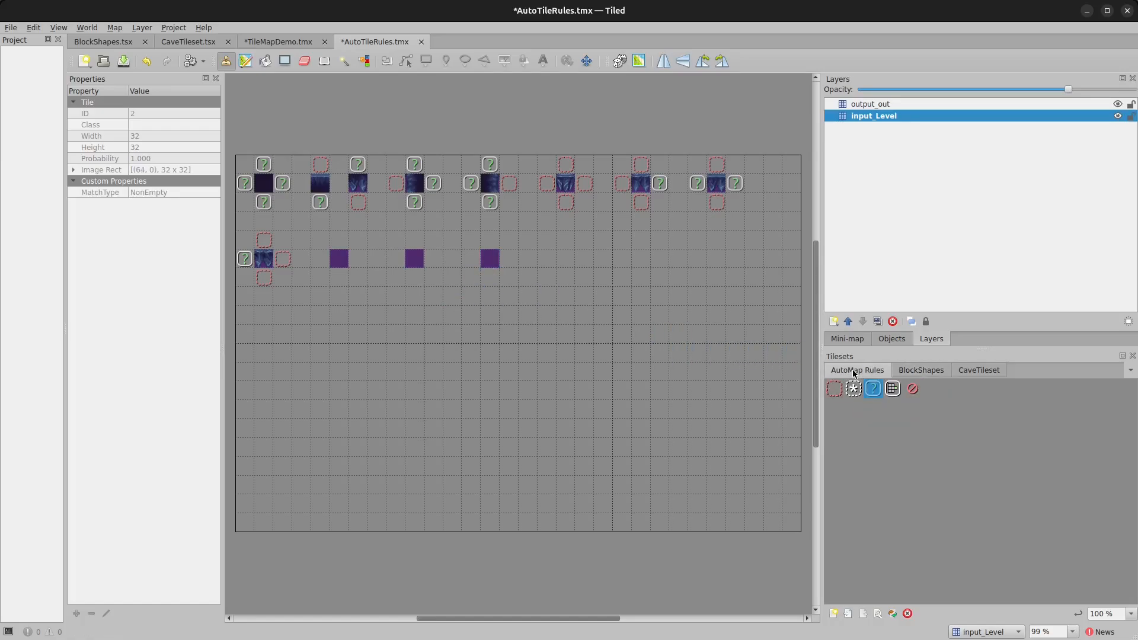
click(835, 391)
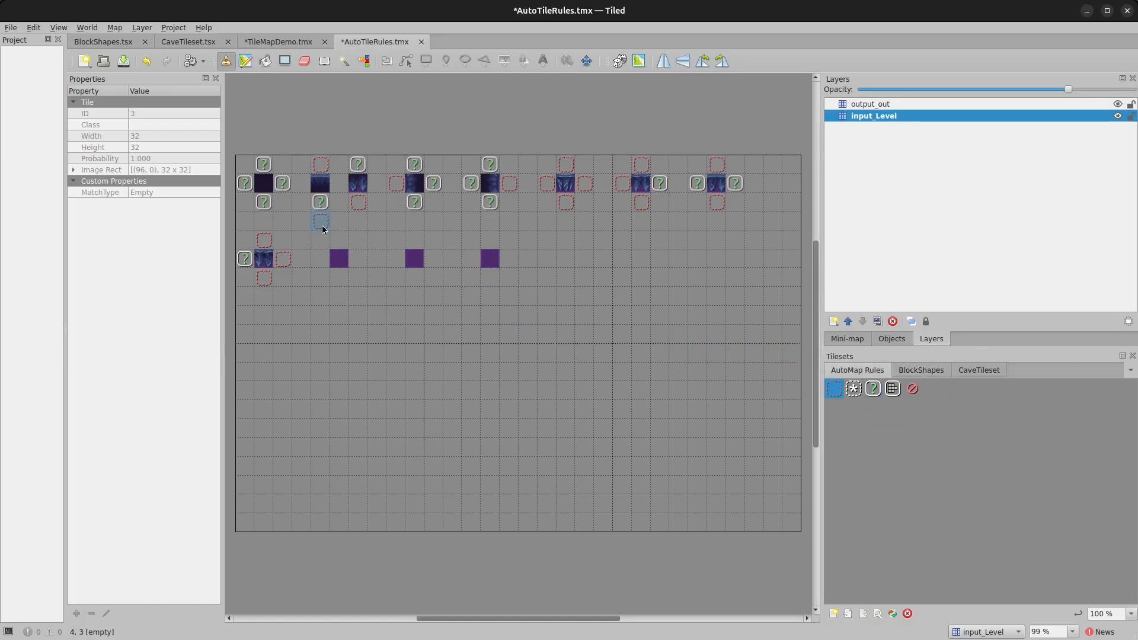
drag(345, 243, 317, 256)
click(364, 264)
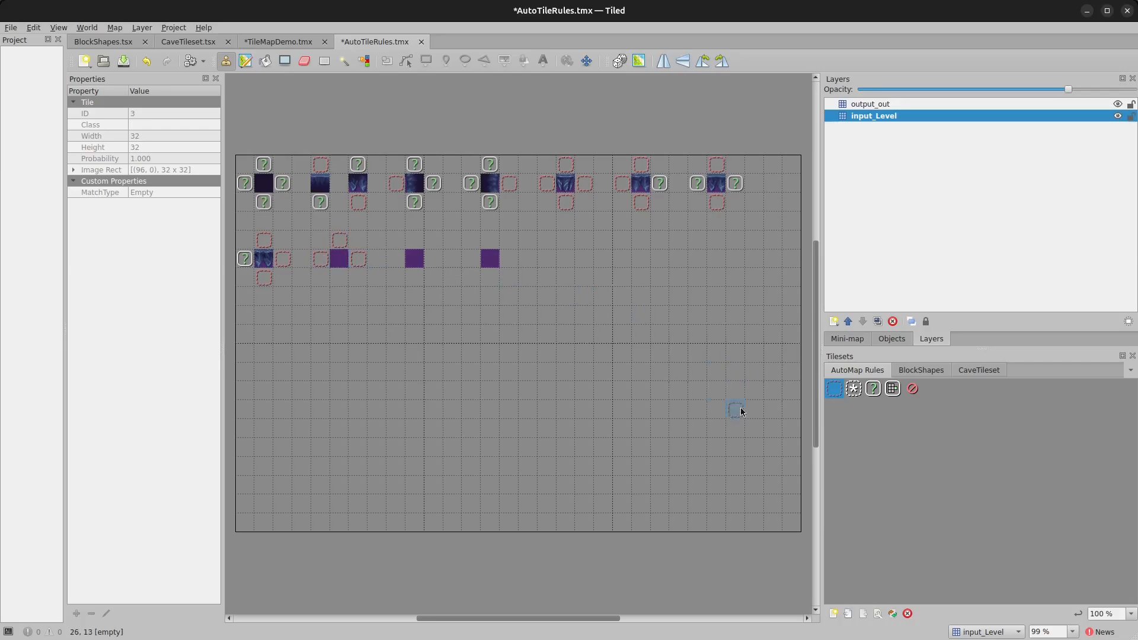
click(873, 389)
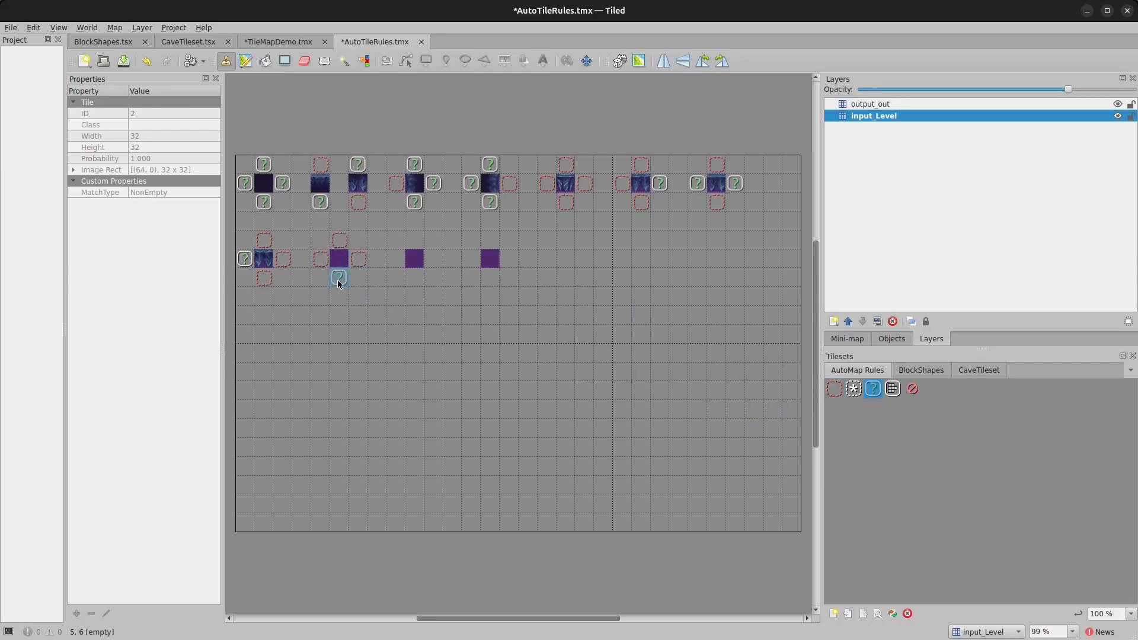
click(338, 283)
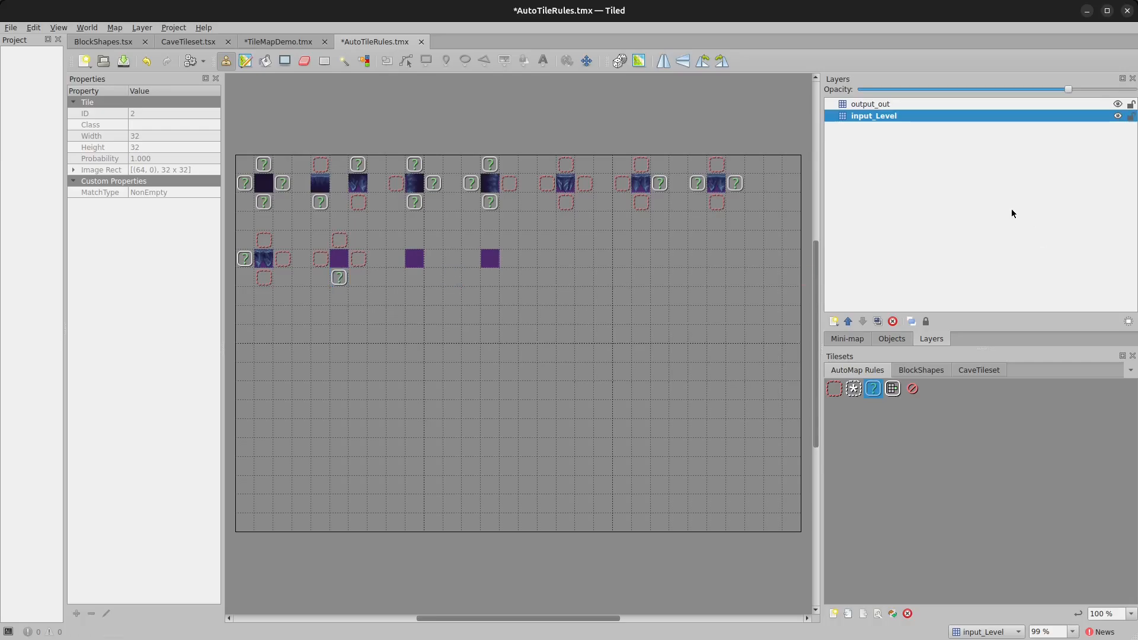
- On the output_out layer, paint CaveTileset tile IDs 3, 14 and 25 over the row 5 blocks at columns 5, 9 and 13 respectively
click(865, 106)
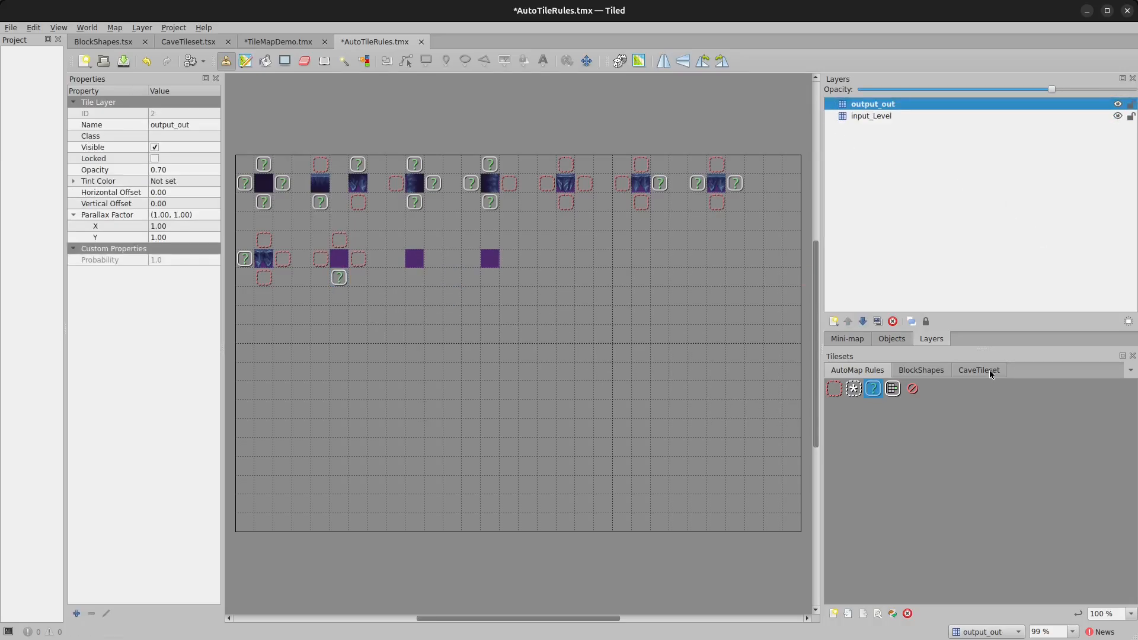
click(970, 374)
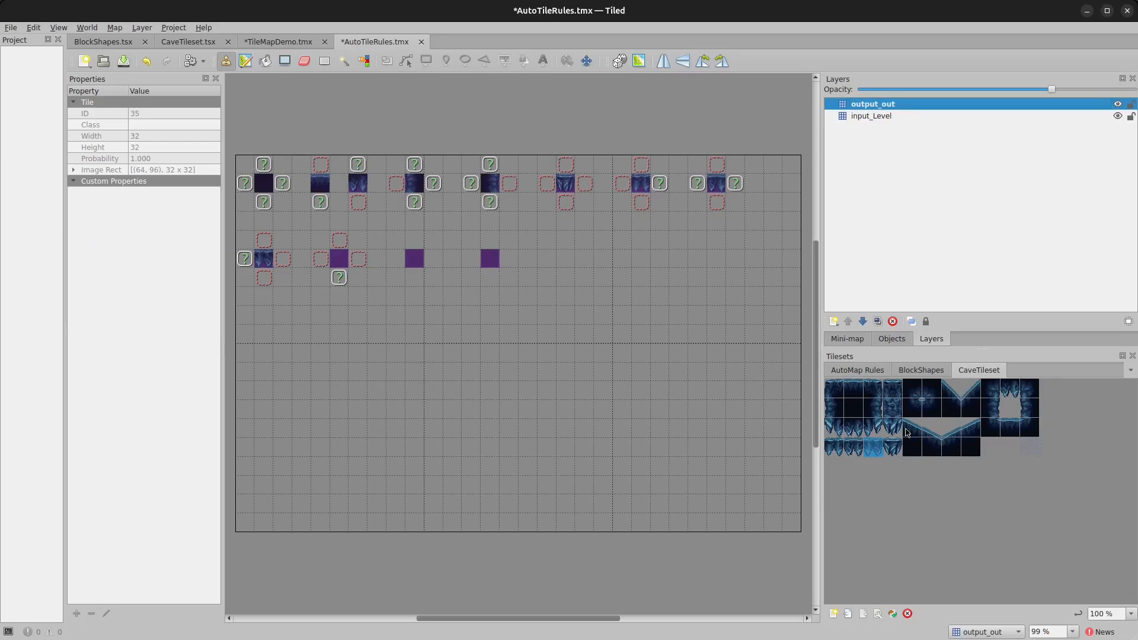
click(894, 392)
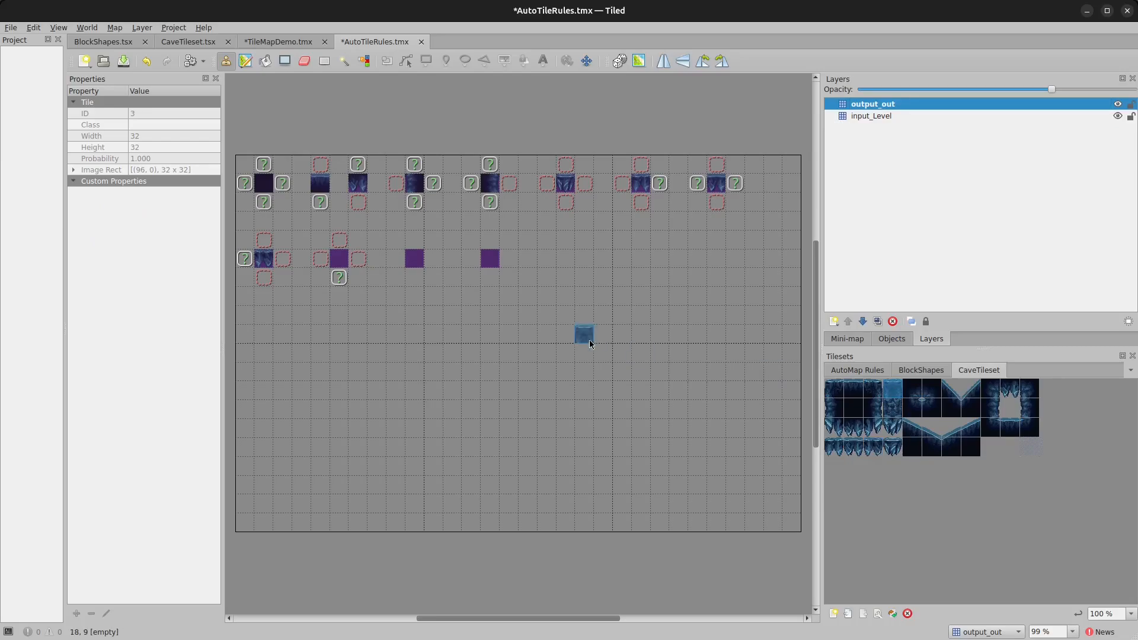
click(342, 259)
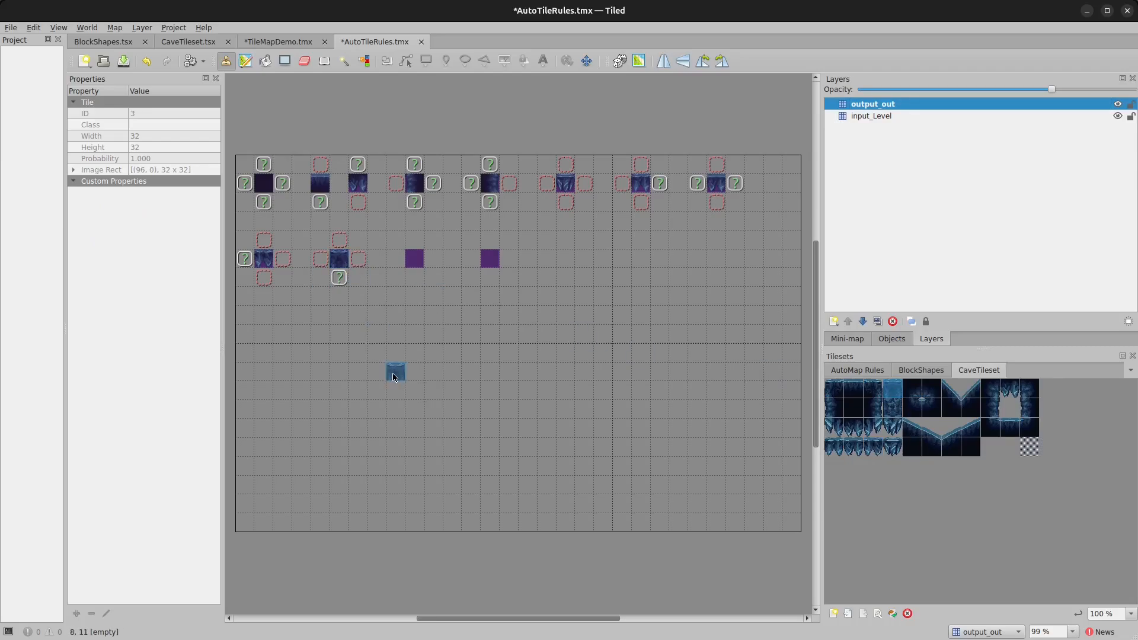
click(893, 415)
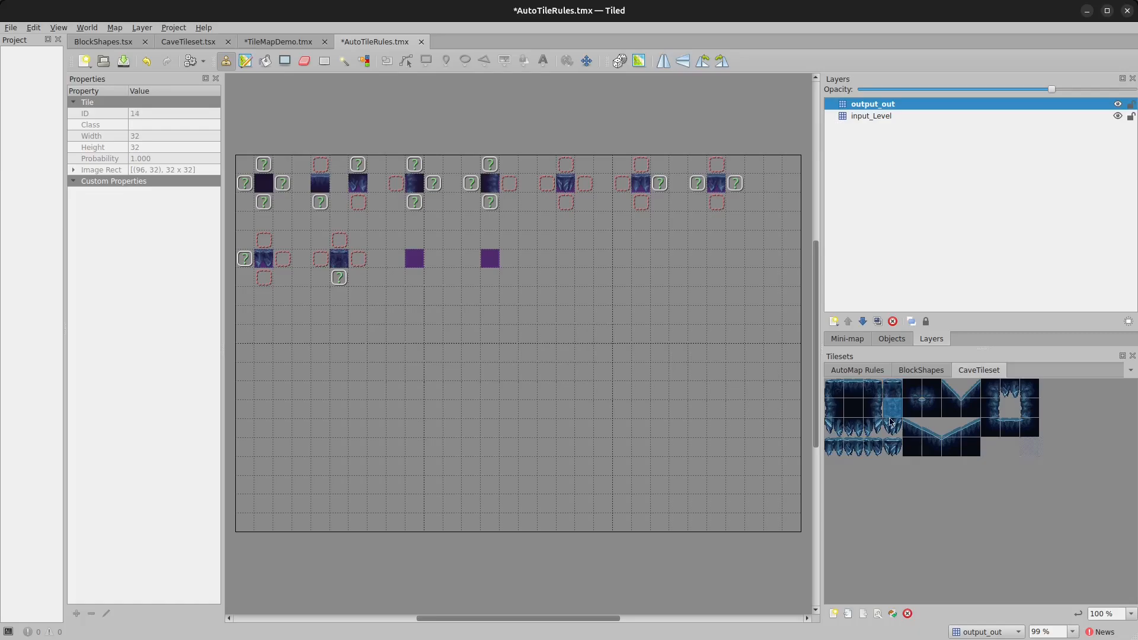
click(414, 258)
click(893, 427)
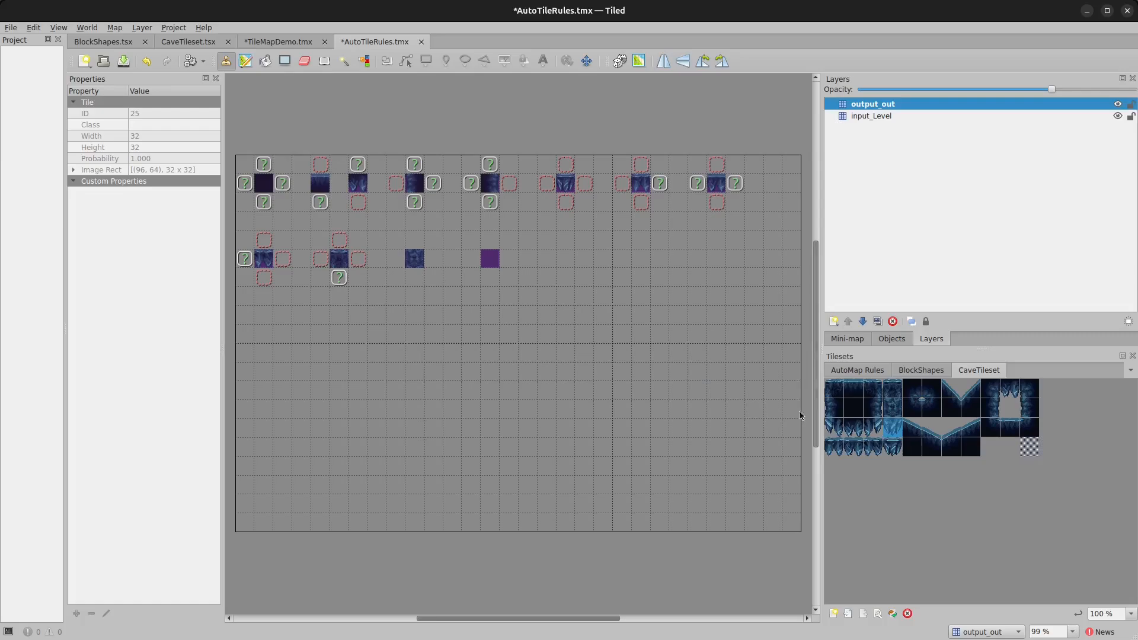
click(493, 262)
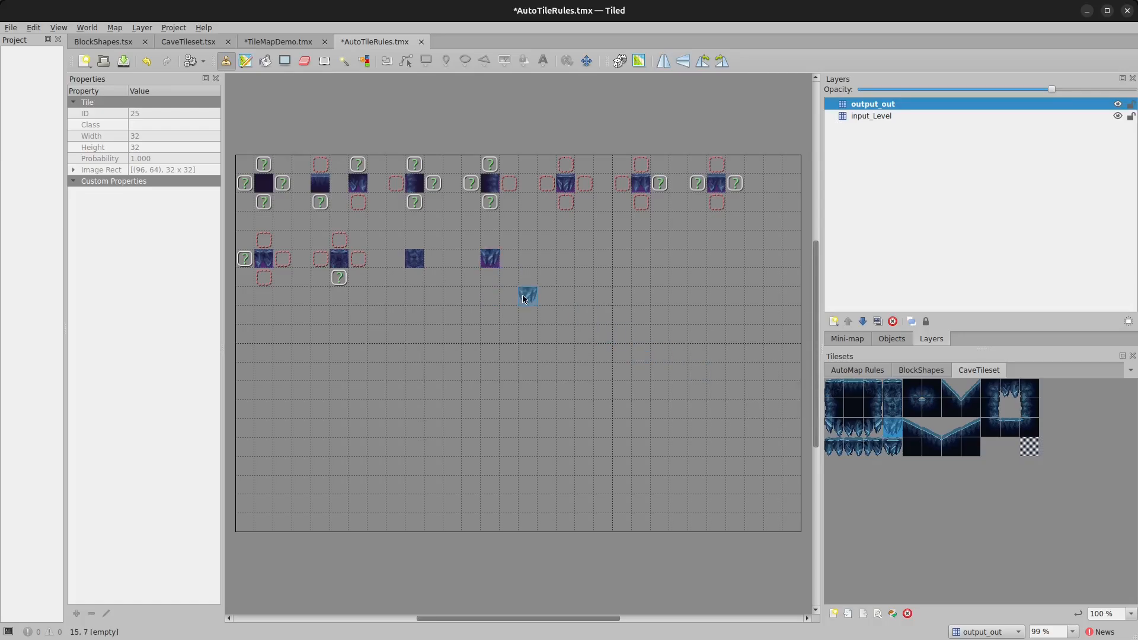
- On input_Level, place Empty rule tiles left and right of the column 9, row 5 block and NonEmpty tiles above and below it
click(866, 116)
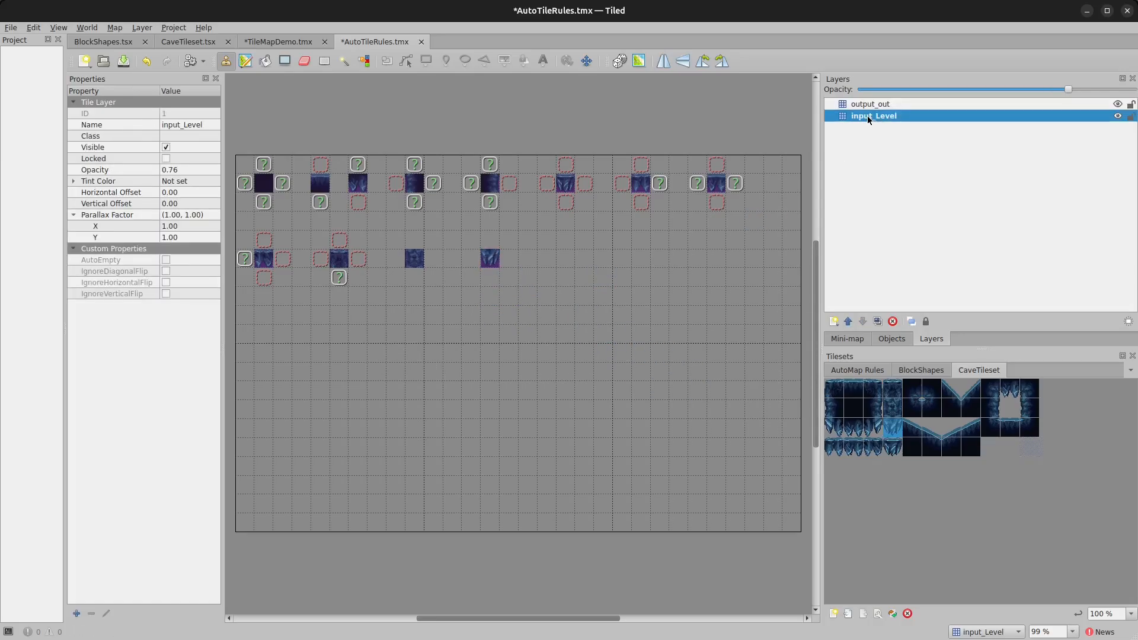
click(867, 371)
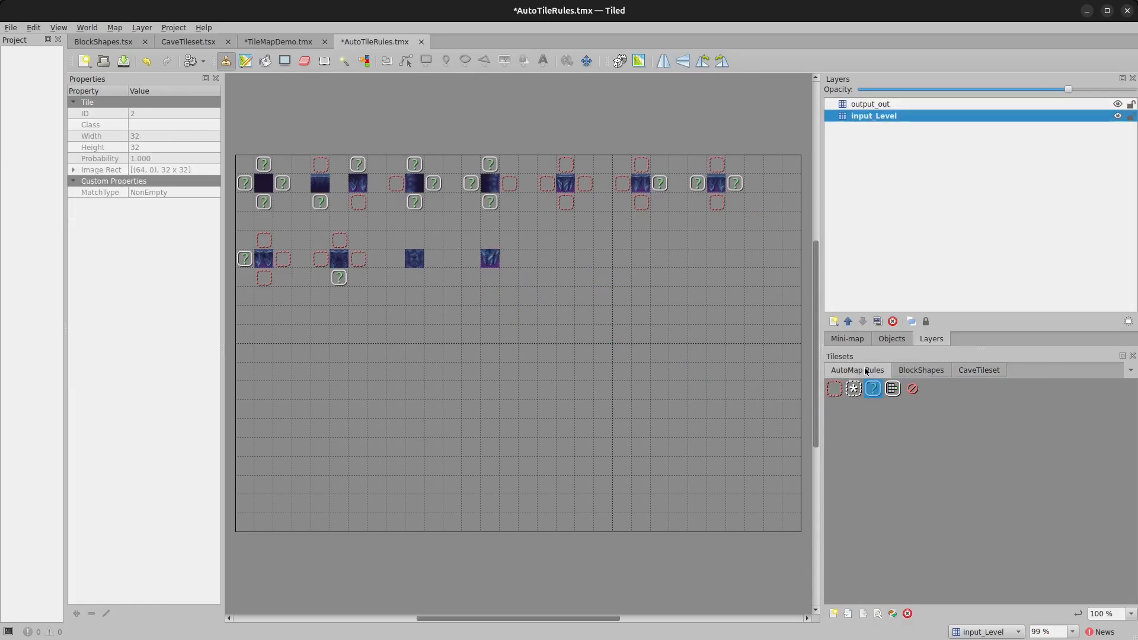
click(835, 394)
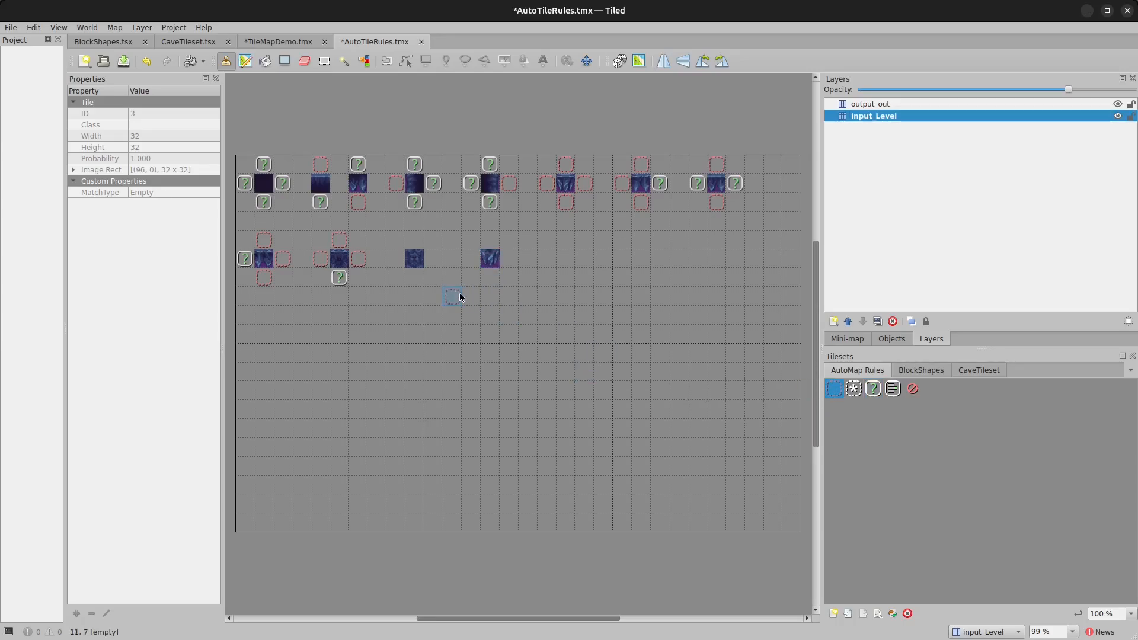
click(438, 268)
click(872, 391)
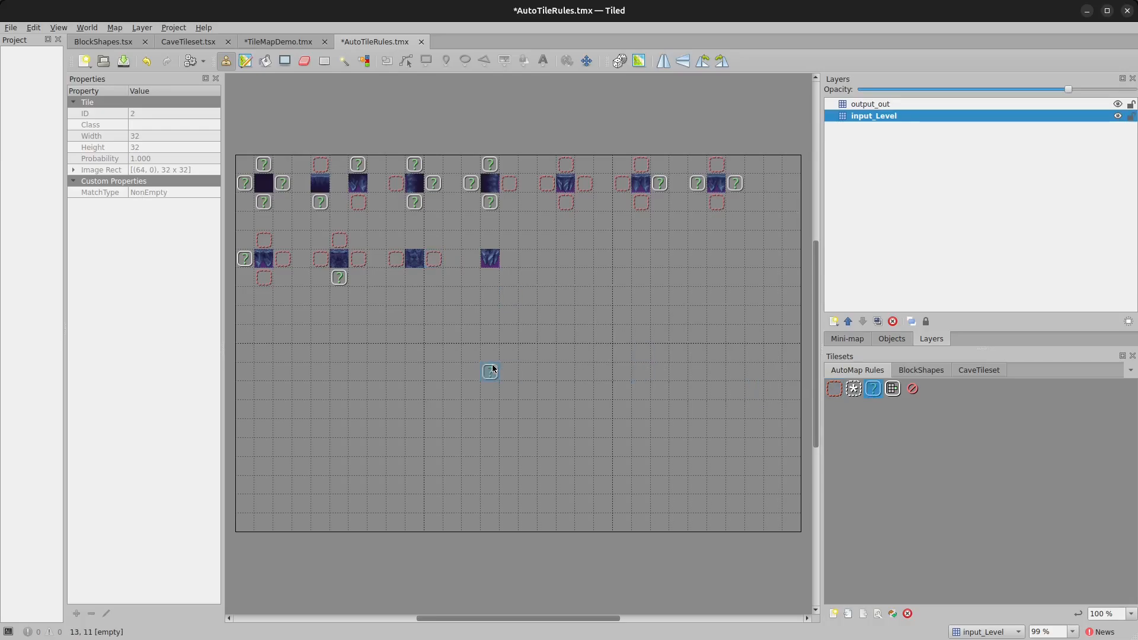
click(417, 237)
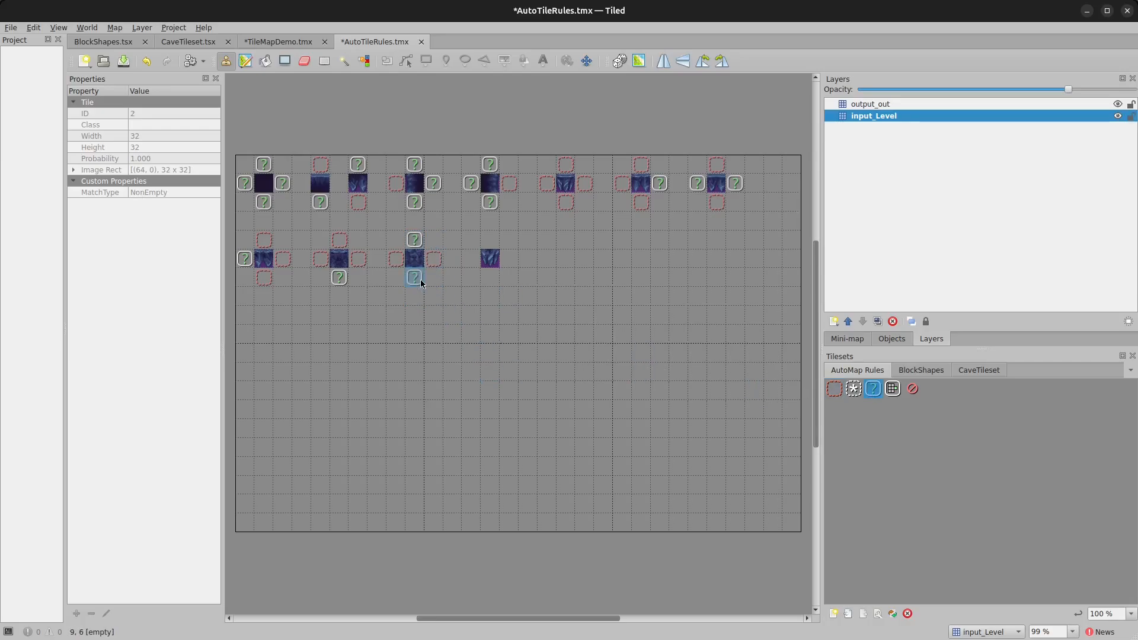
click(421, 282)
- Place Empty rule tiles left, right and below the column 13, row 5 block and a NonEmpty tile above it
click(833, 389)
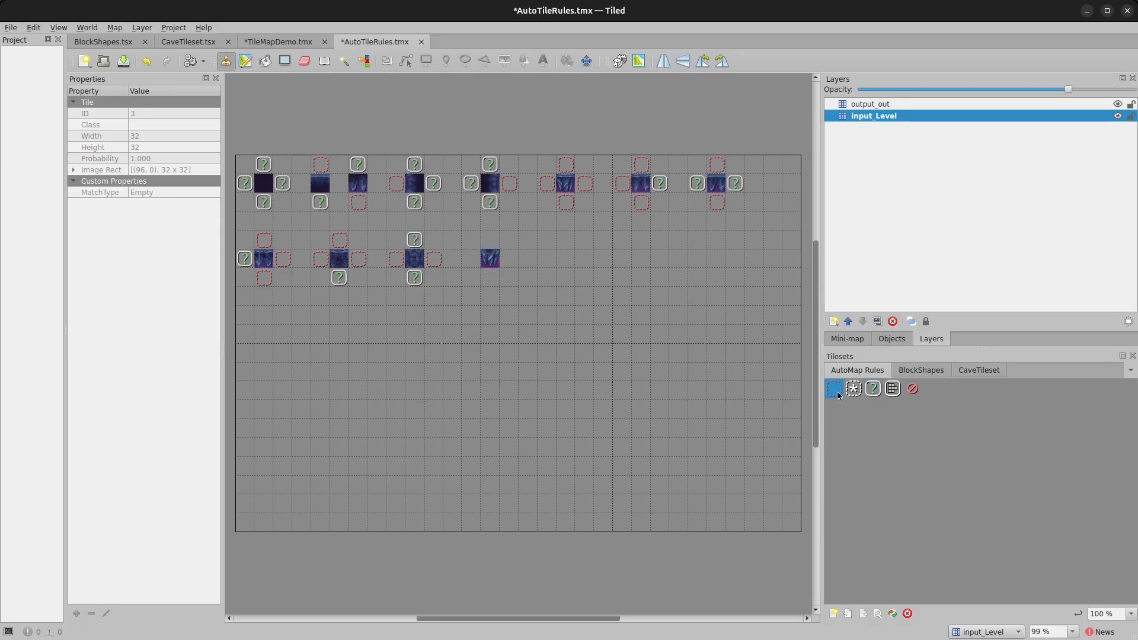
click(475, 261)
click(511, 258)
click(872, 389)
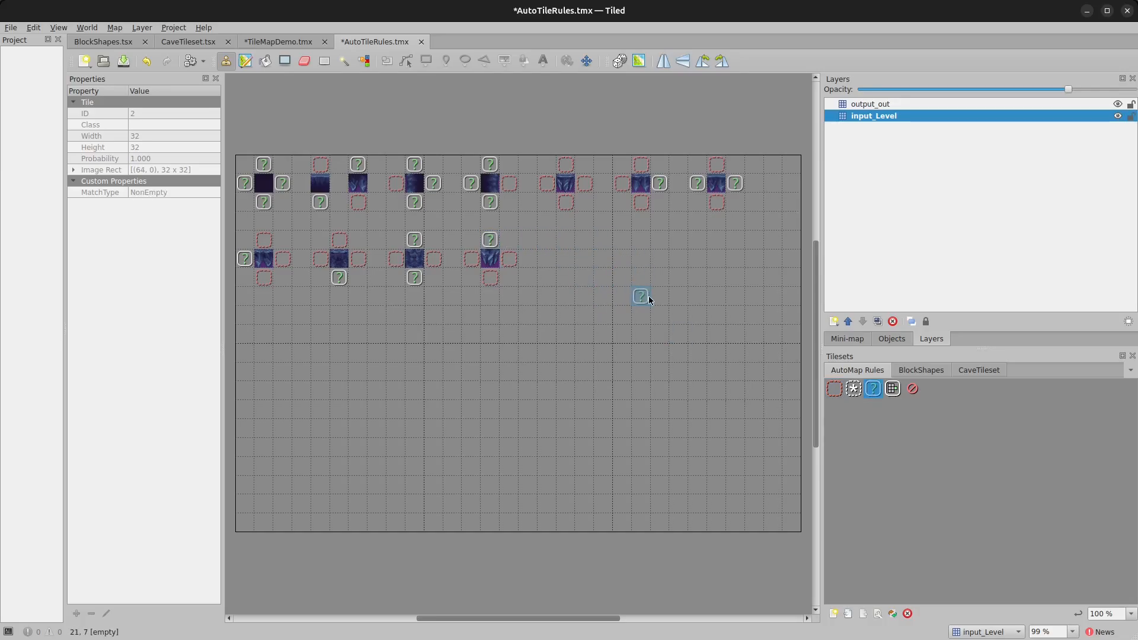
- Save AutoTileRules.tmx and run AutoMap on TileMapDemo.tmx to apply the vertical-column rules
key(ctrl+s)
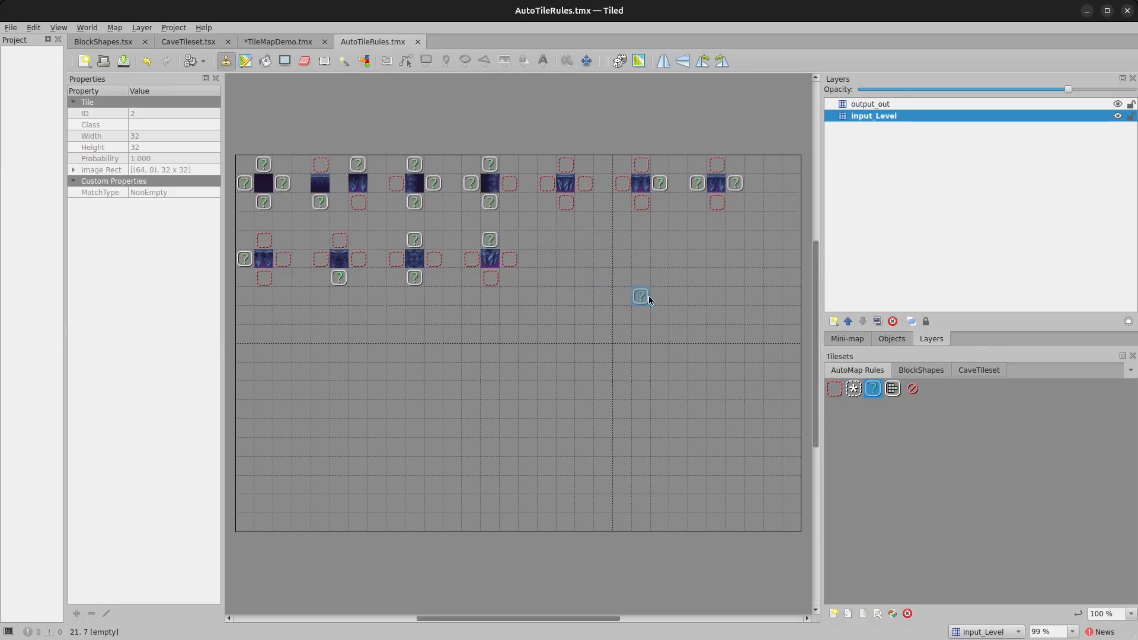
click(280, 42)
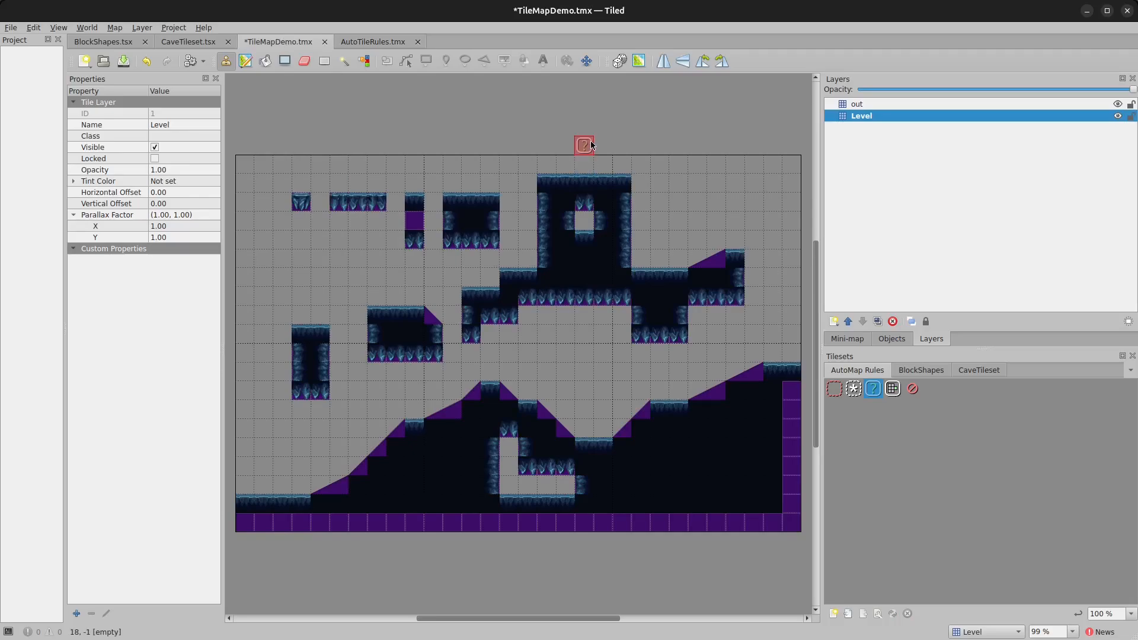
key(ctrl+m)
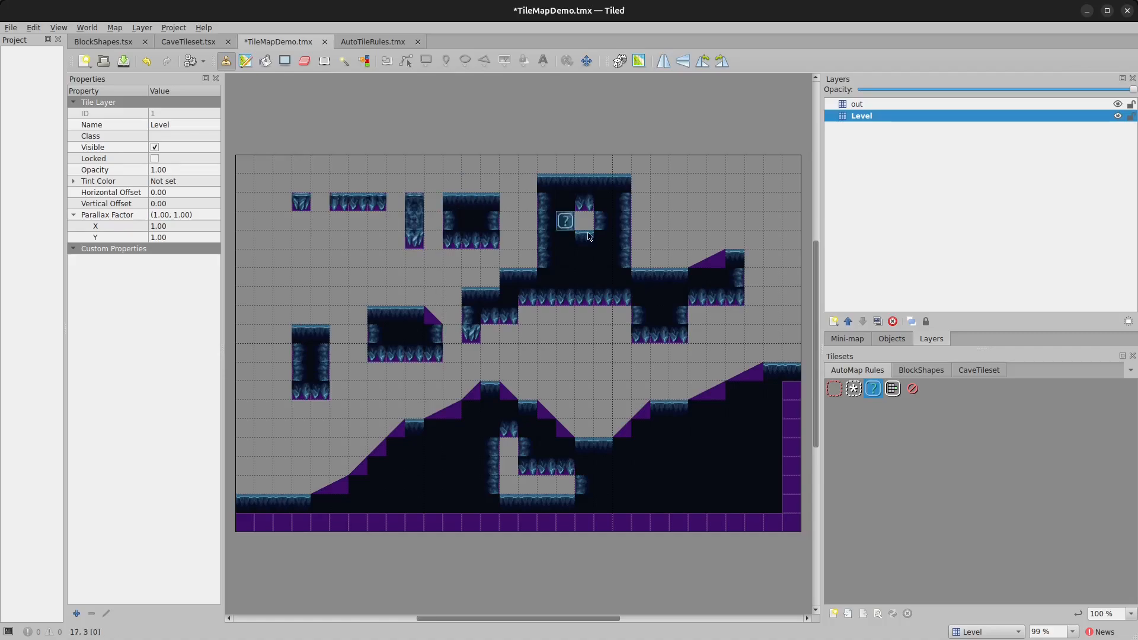
- Examine the corner tiles of the CaveTileset to see which corner pieces still need rules
click(989, 371)
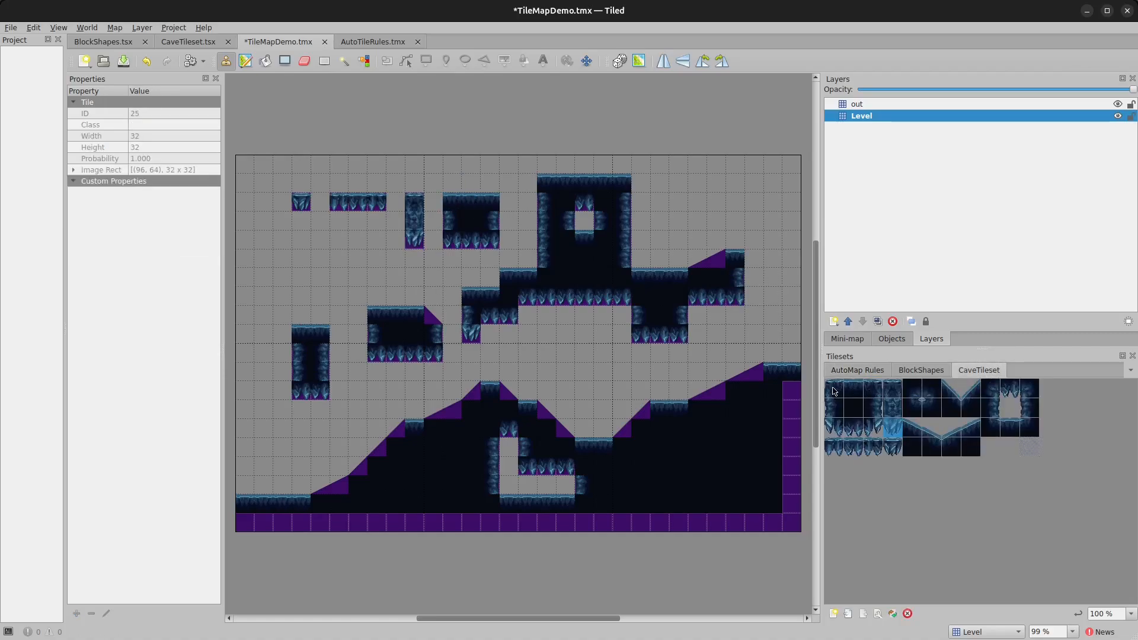
click(873, 427)
click(839, 428)
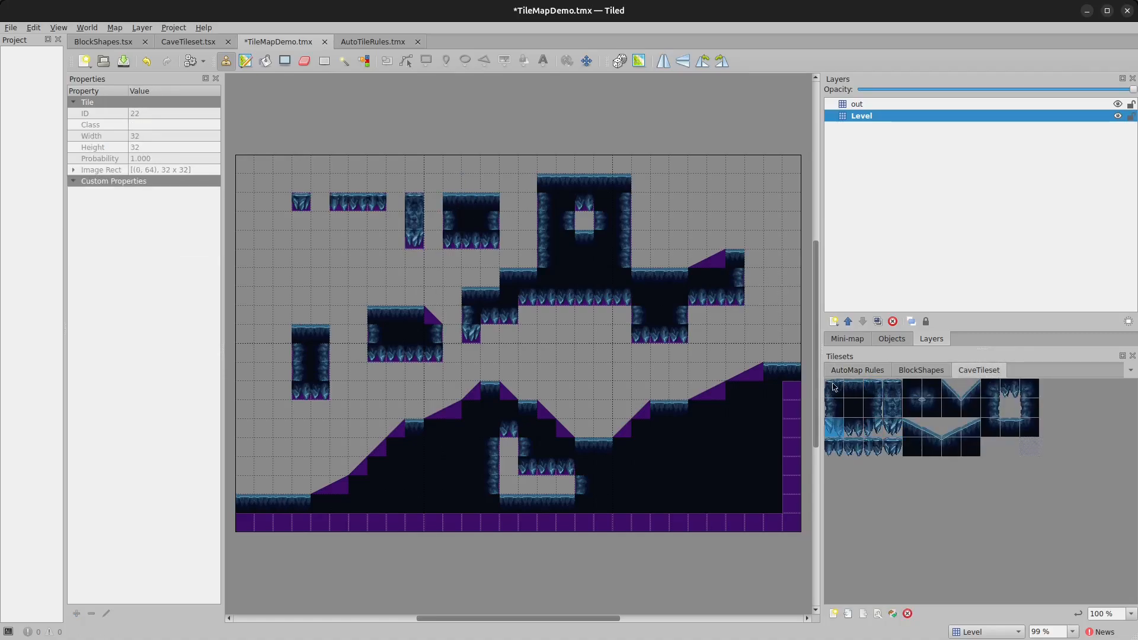
click(836, 388)
- In AutoTileRules.tmx, paint BlockShapes square blocks on input_Level at columns 17, 21 and 25 of row 5 and column 1 of row 9
click(372, 41)
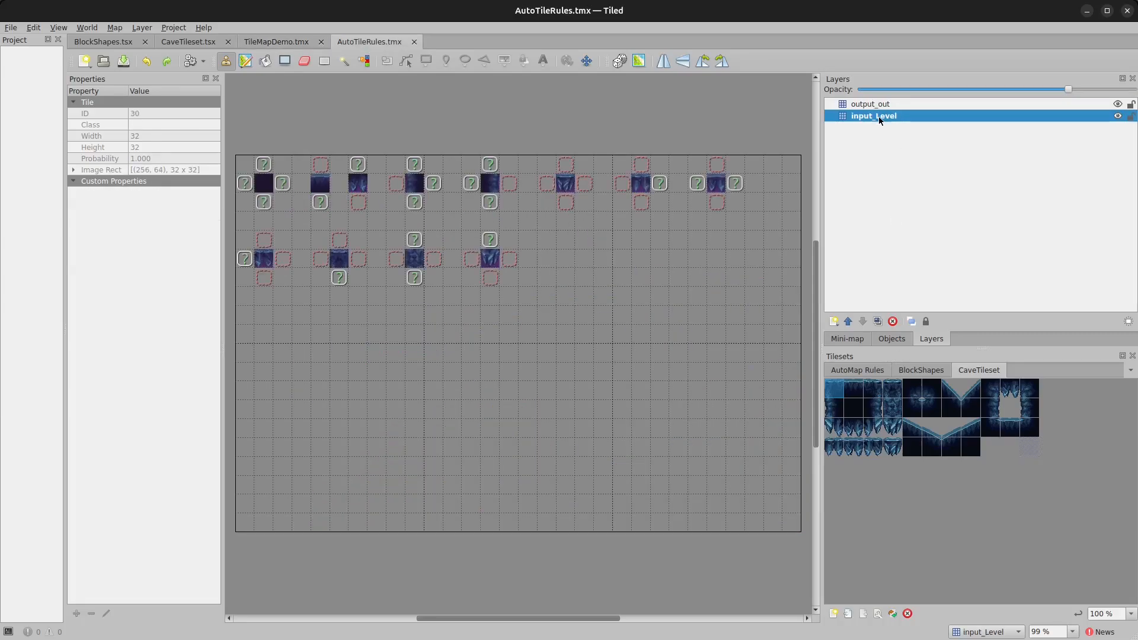
click(879, 118)
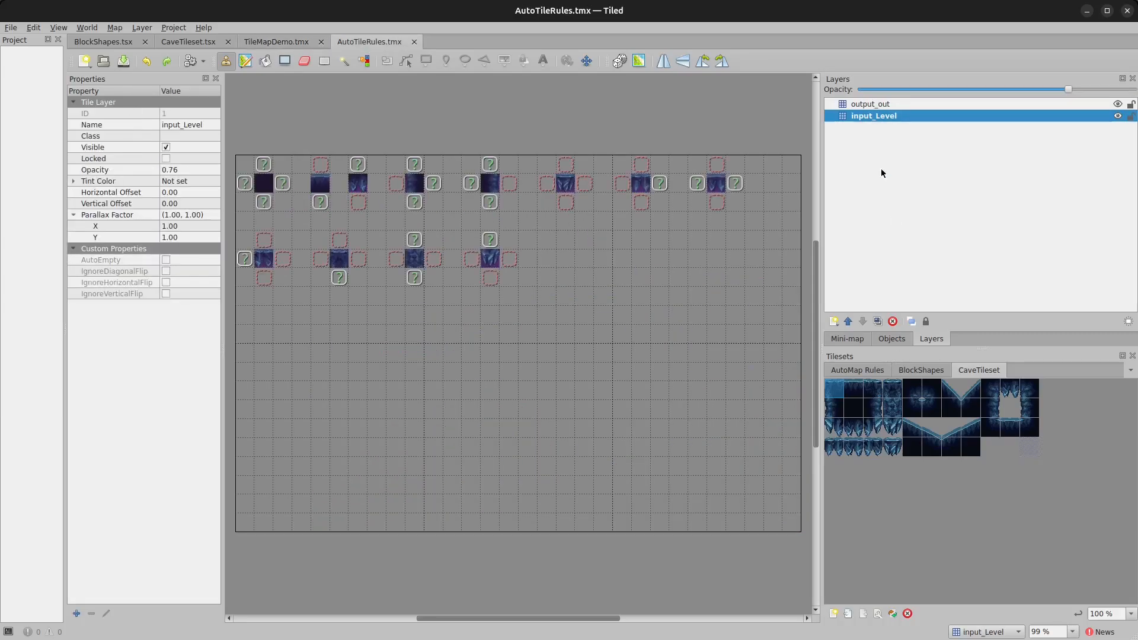
click(918, 371)
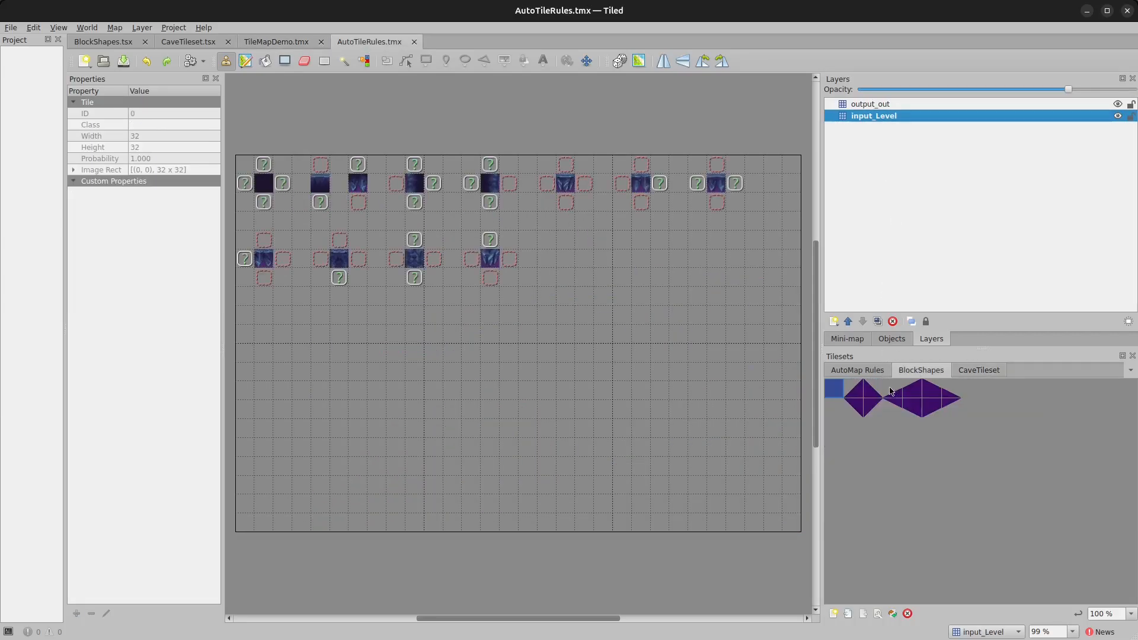
click(834, 389)
click(565, 258)
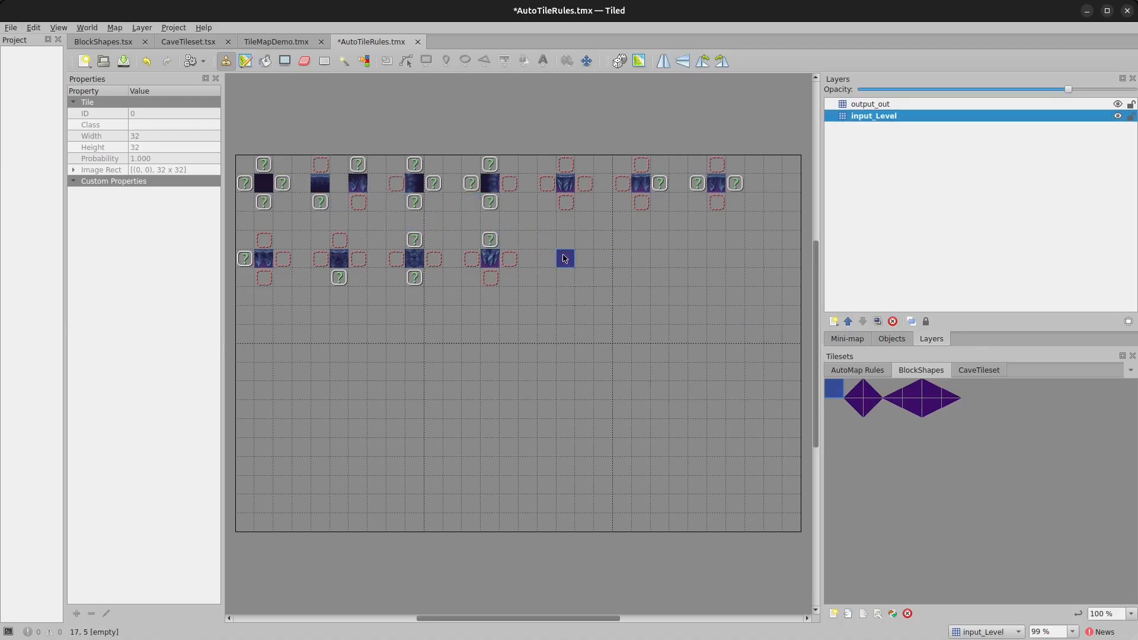
click(644, 261)
click(717, 259)
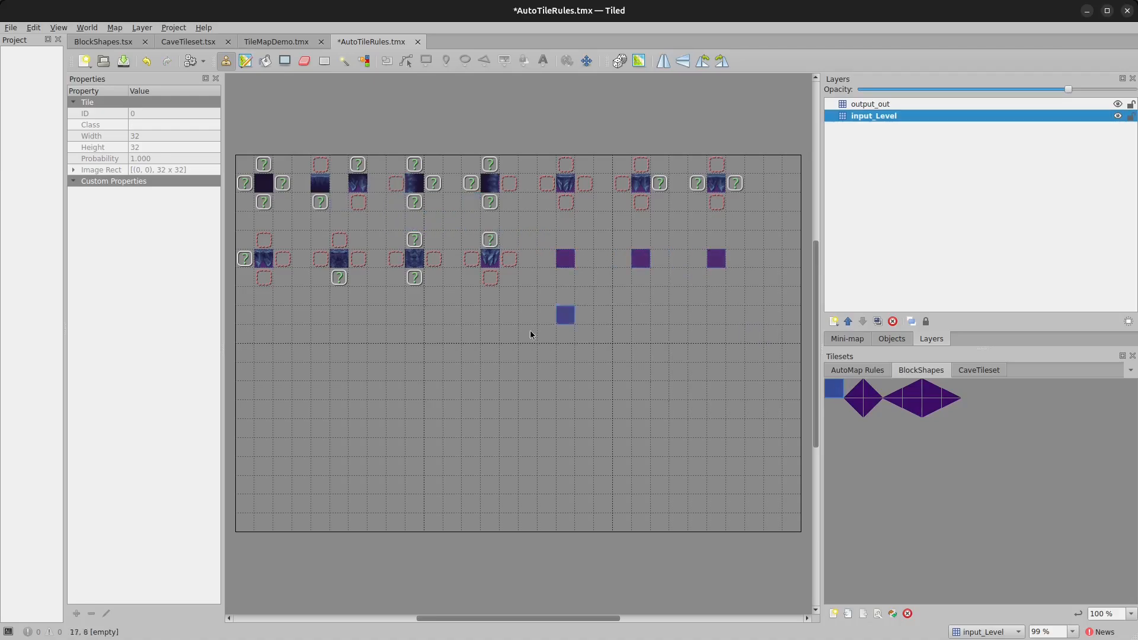
click(264, 333)
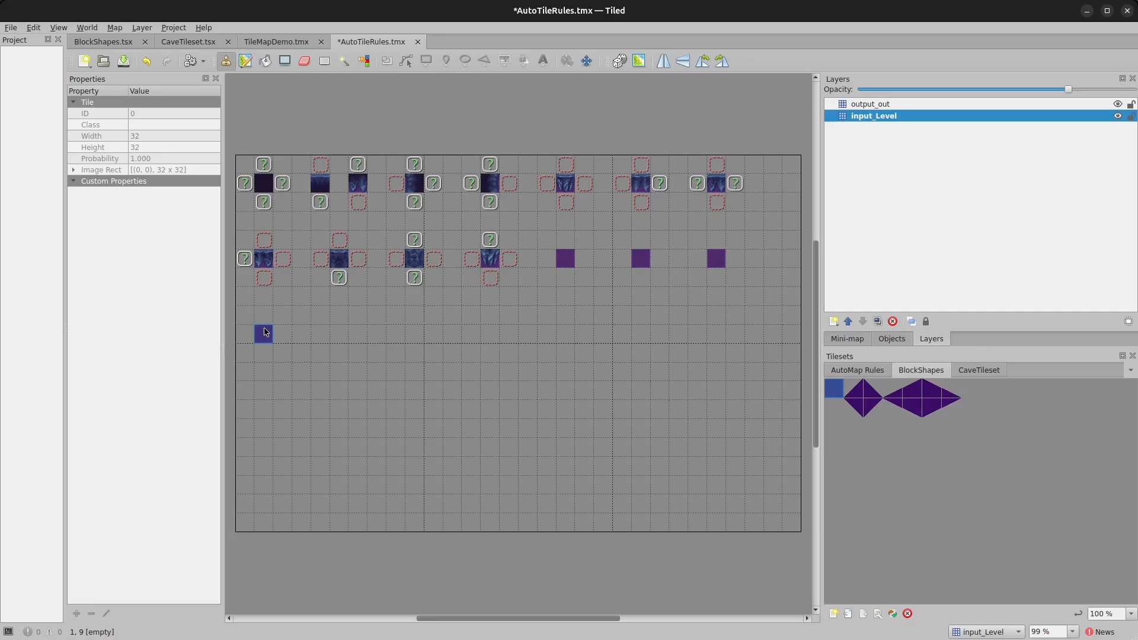
- Place Empty rule tiles above, diagonally above-left and left of the column 17, row 5 block, and NonEmpty tiles below and right of it
click(856, 371)
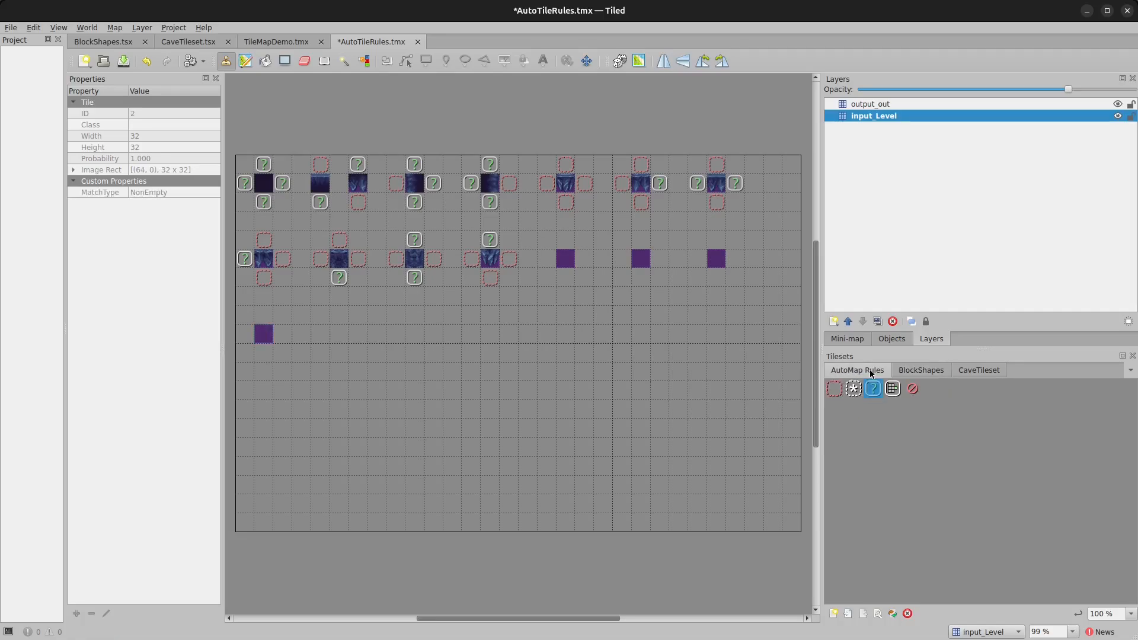
click(835, 390)
click(564, 243)
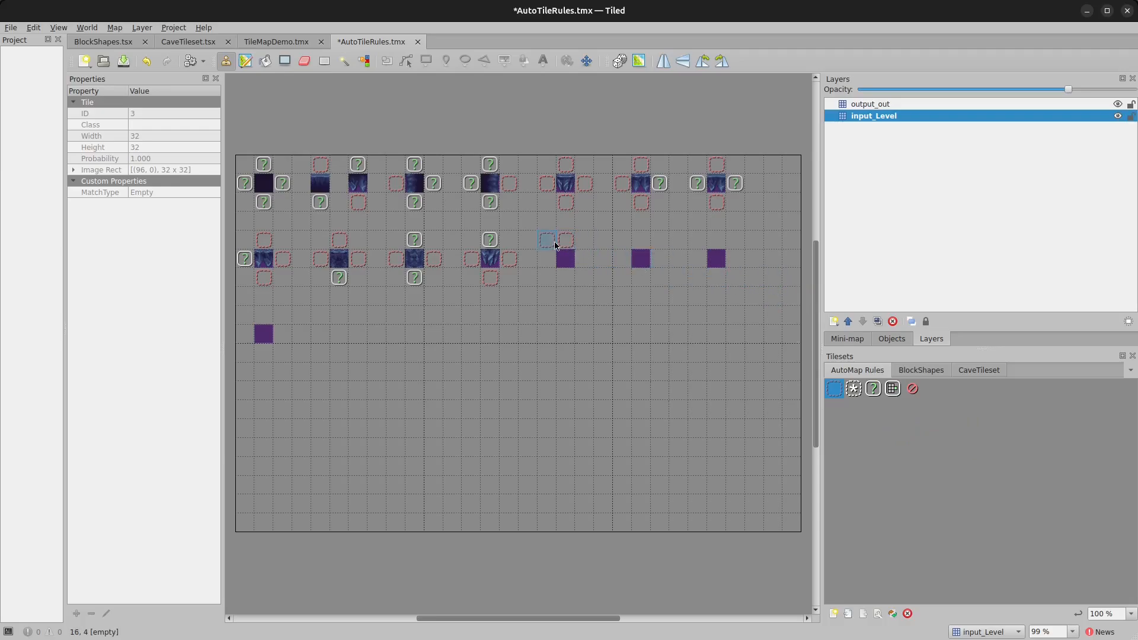
click(554, 243)
click(551, 256)
click(872, 390)
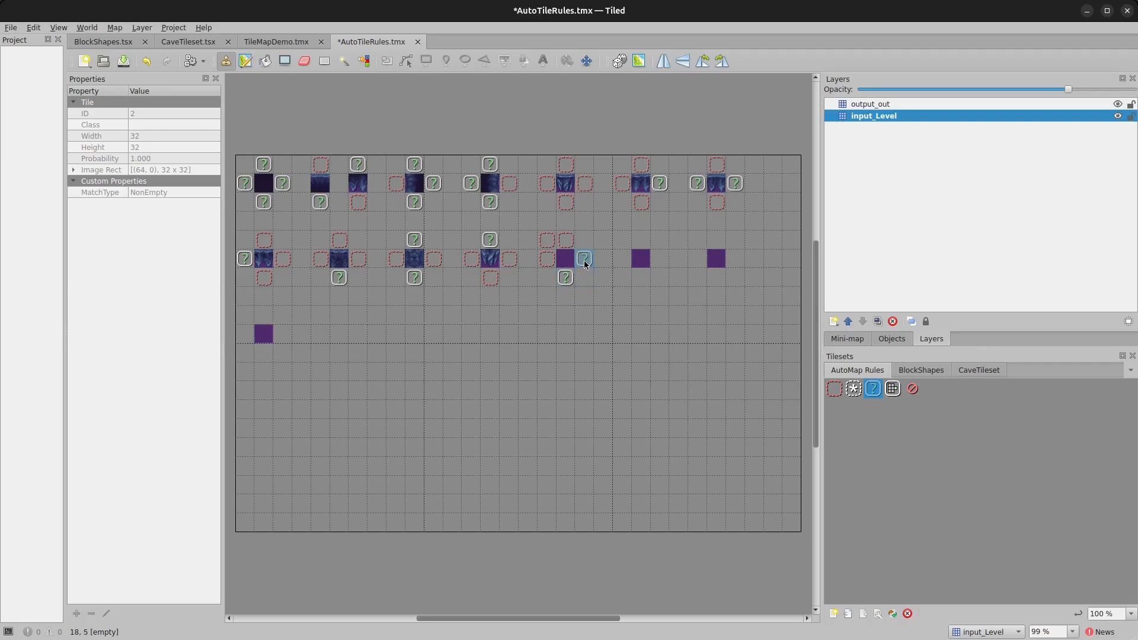
click(584, 265)
- On output_out, paint CaveTileset corner tile IDs 0, 2 and 22 over columns 17, 21 and 25 of row 5, and ID 24 over column 1, row 9
click(869, 105)
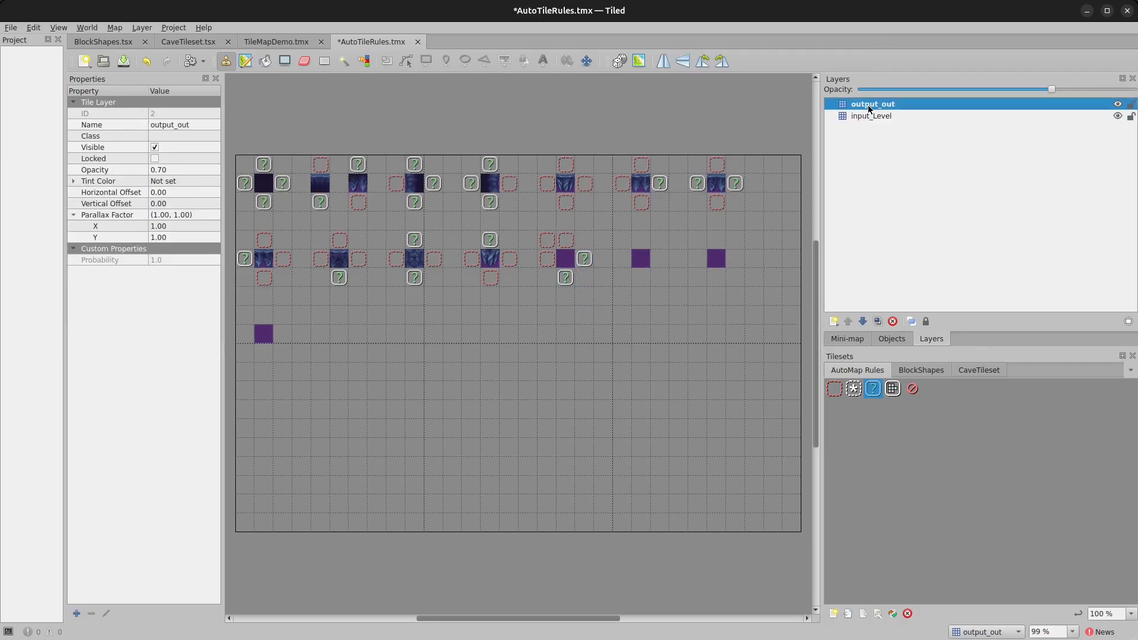
click(975, 371)
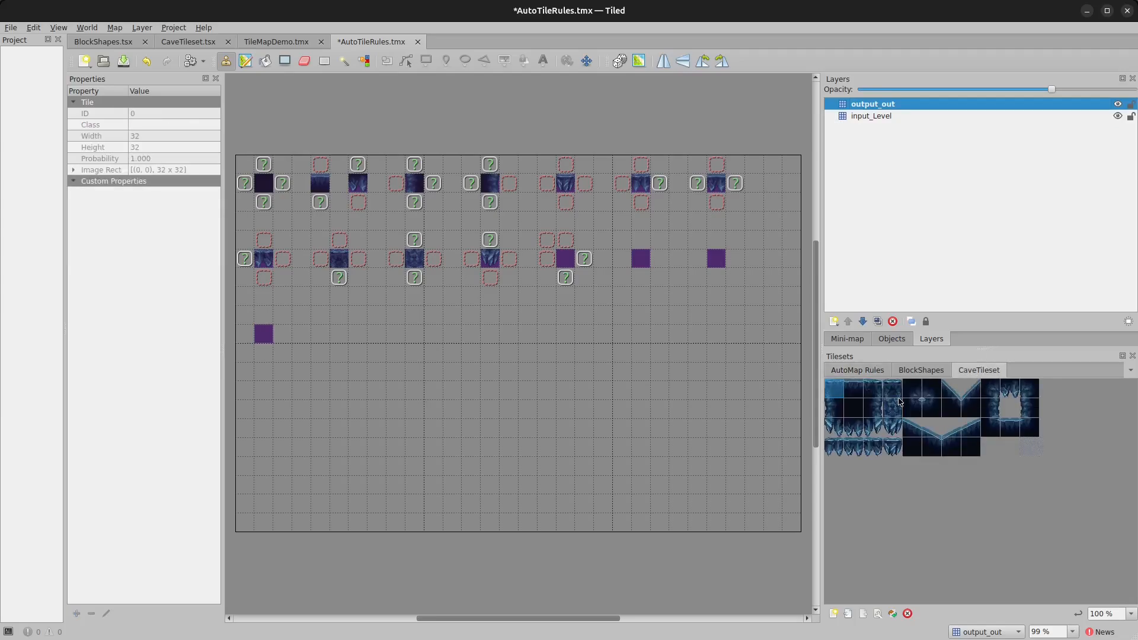
click(565, 259)
click(869, 388)
click(640, 259)
click(834, 427)
click(716, 258)
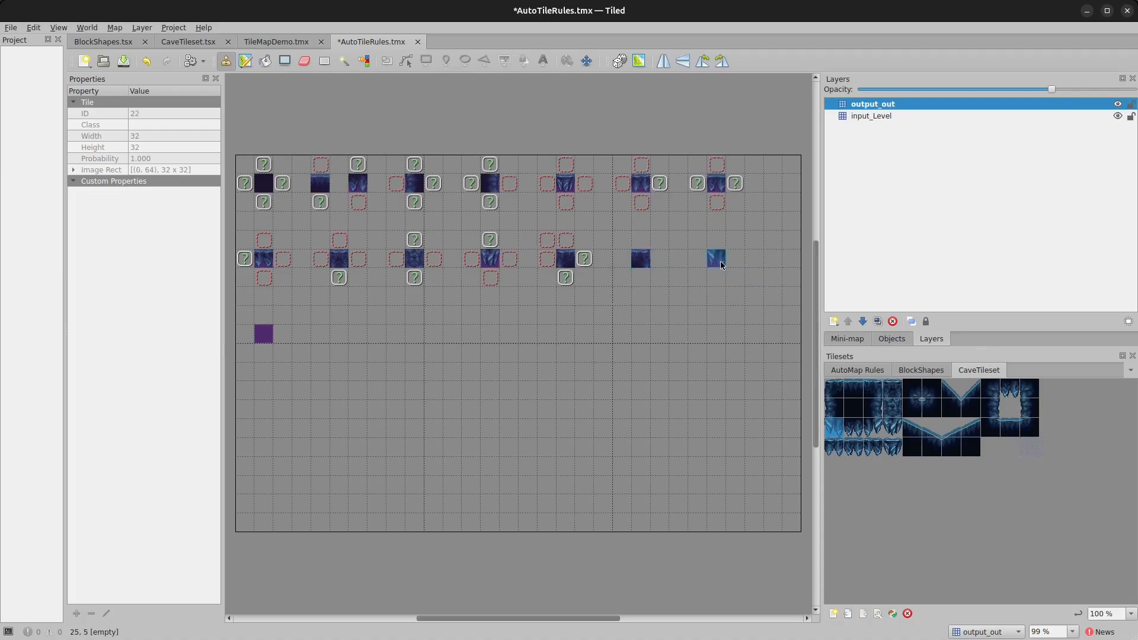
click(873, 426)
click(263, 334)
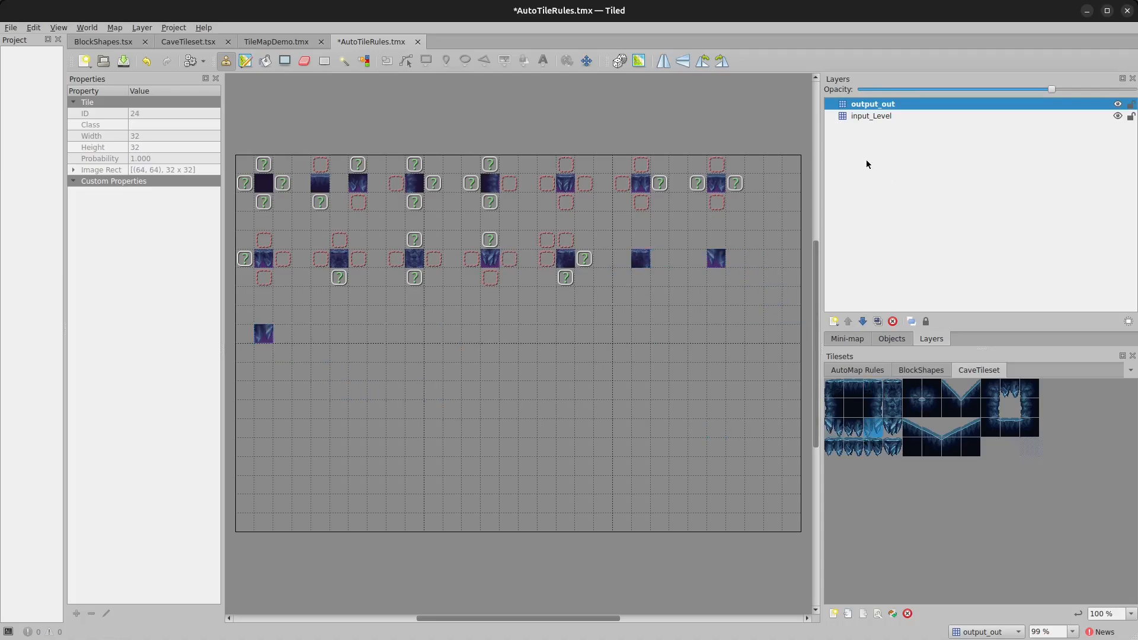
- On input_Level, place Empty rule tiles above, above-right and right of the column 21, row 5 block, and NonEmpty tiles below and left
click(882, 117)
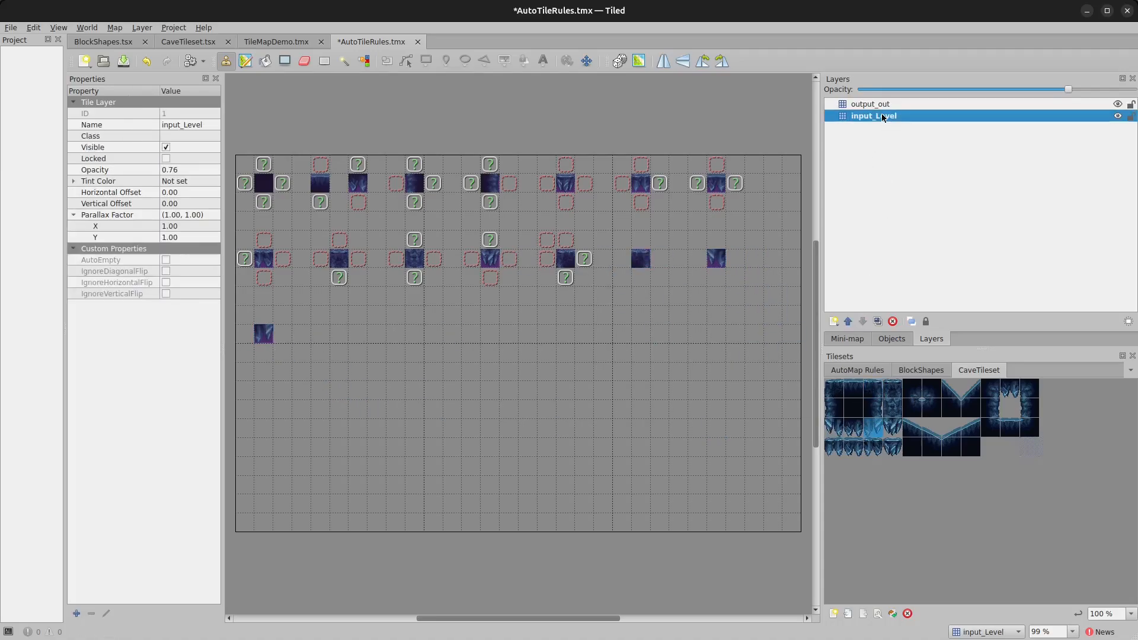
click(863, 372)
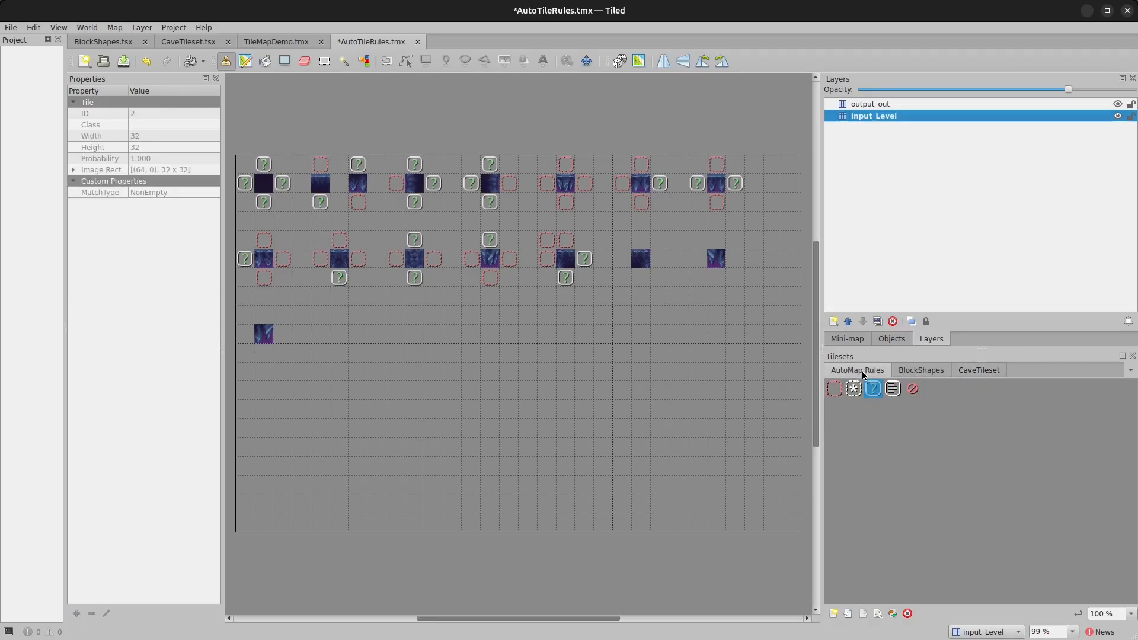
click(835, 389)
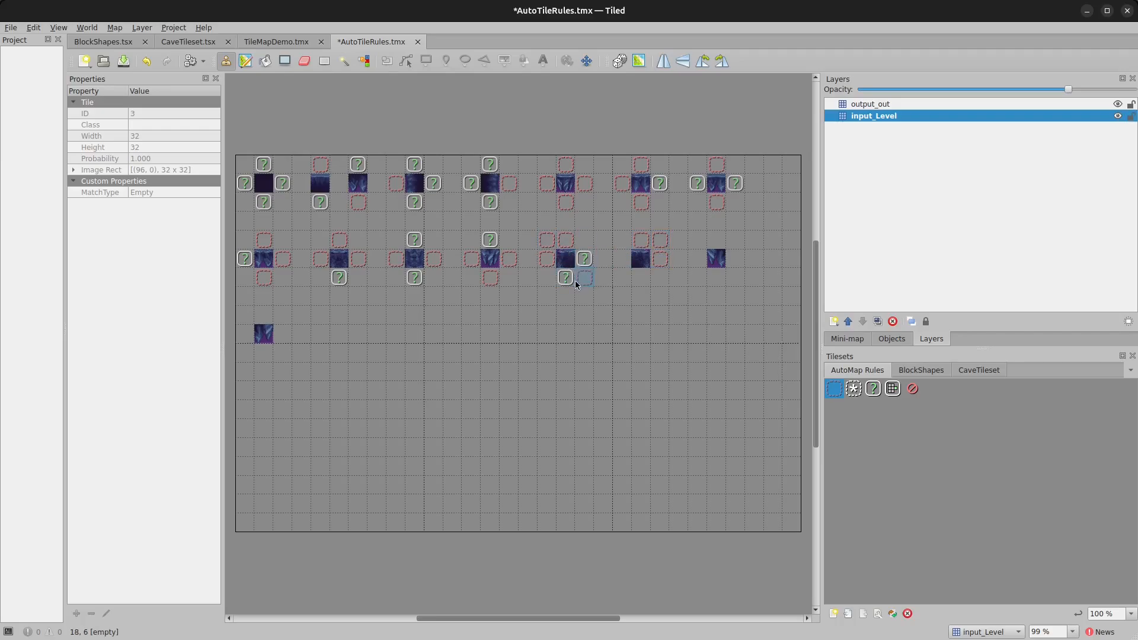
click(873, 389)
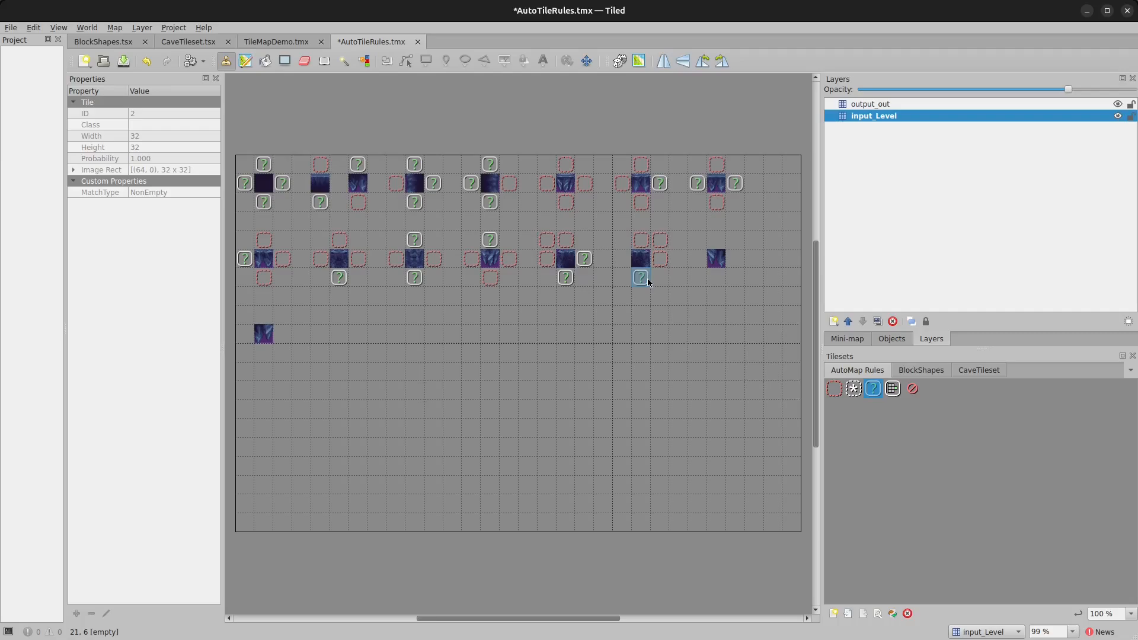
click(621, 261)
click(645, 276)
- Place Empty rule tiles below, below-left and left of the column 25, row 5 block, and NonEmpty tiles above and right of it
click(833, 391)
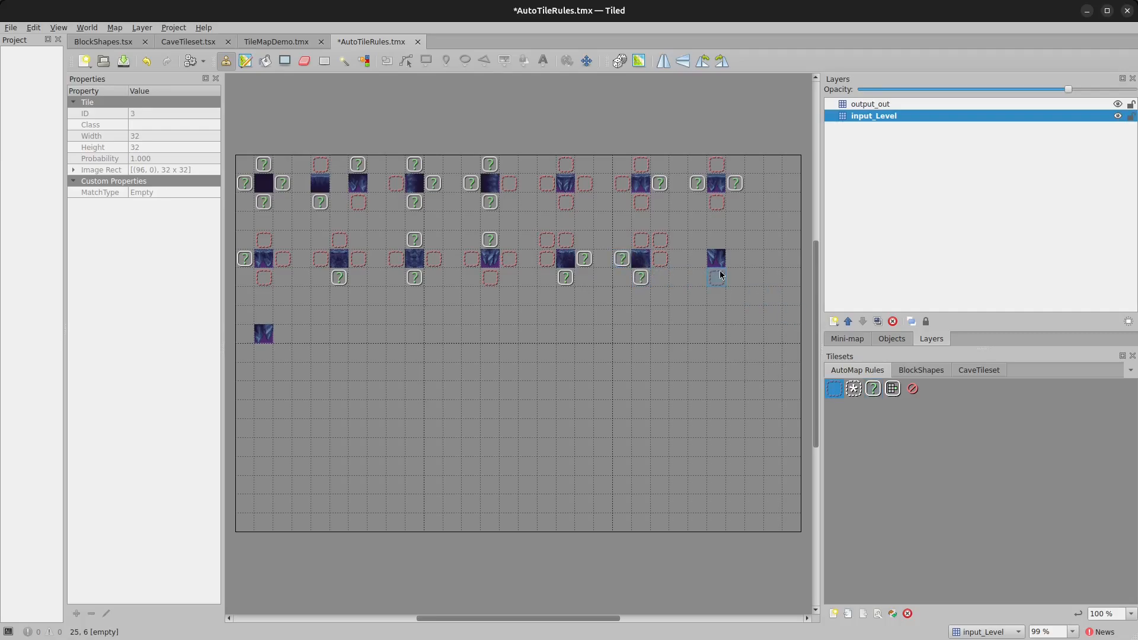
click(719, 276)
click(698, 278)
click(698, 258)
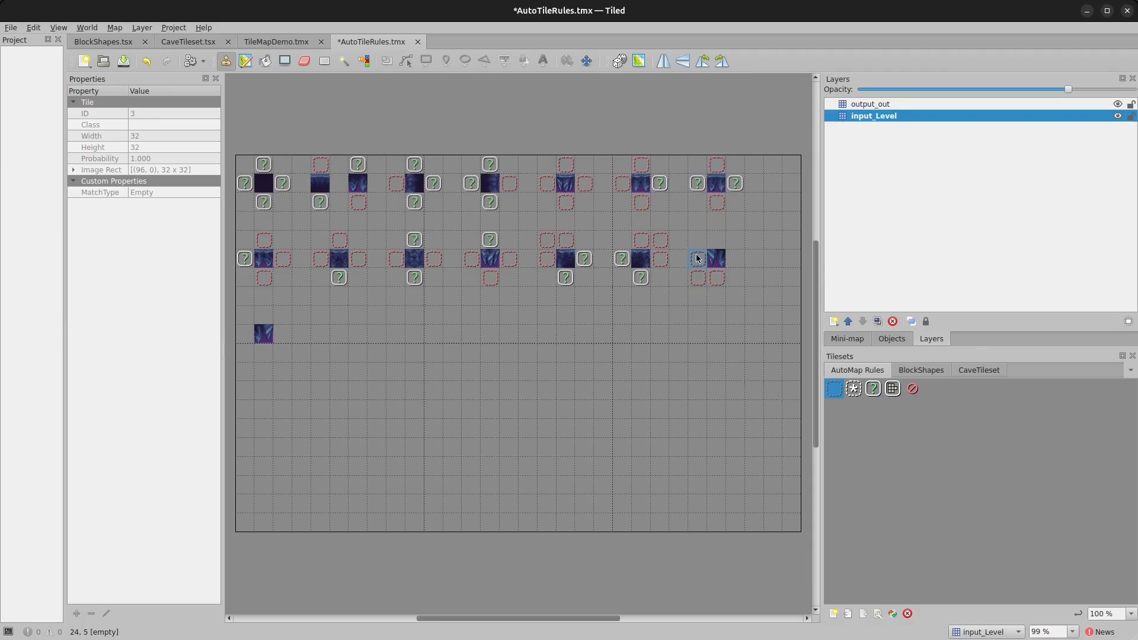
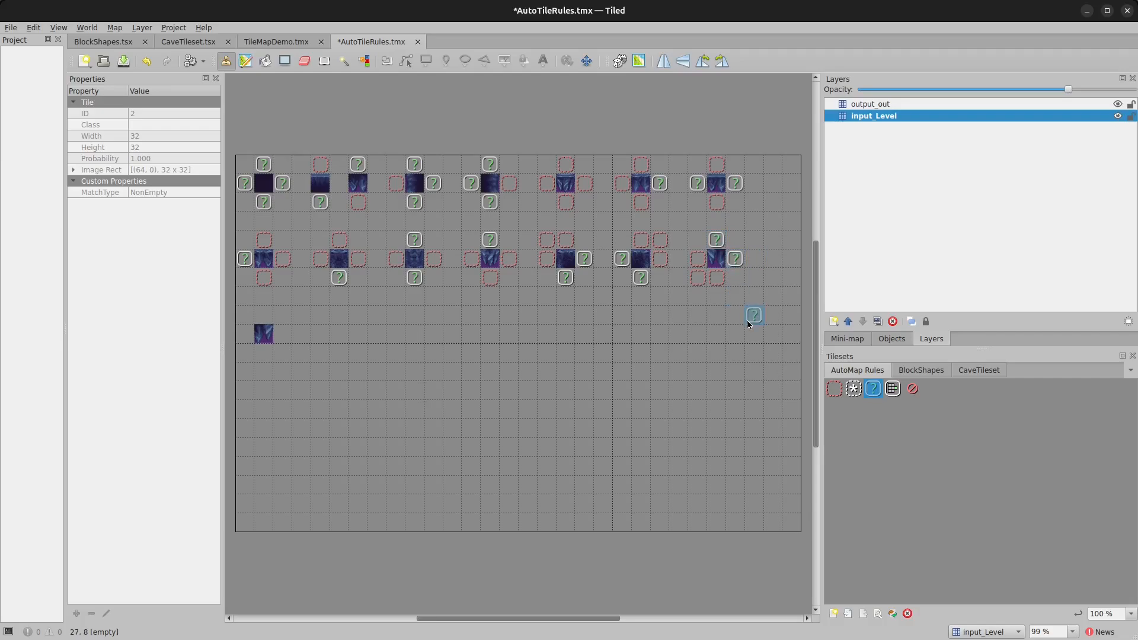
- Place Empty rule tiles right, below-right and below the column 1, row 9 block, and NonEmpty tiles above and left of it
click(835, 392)
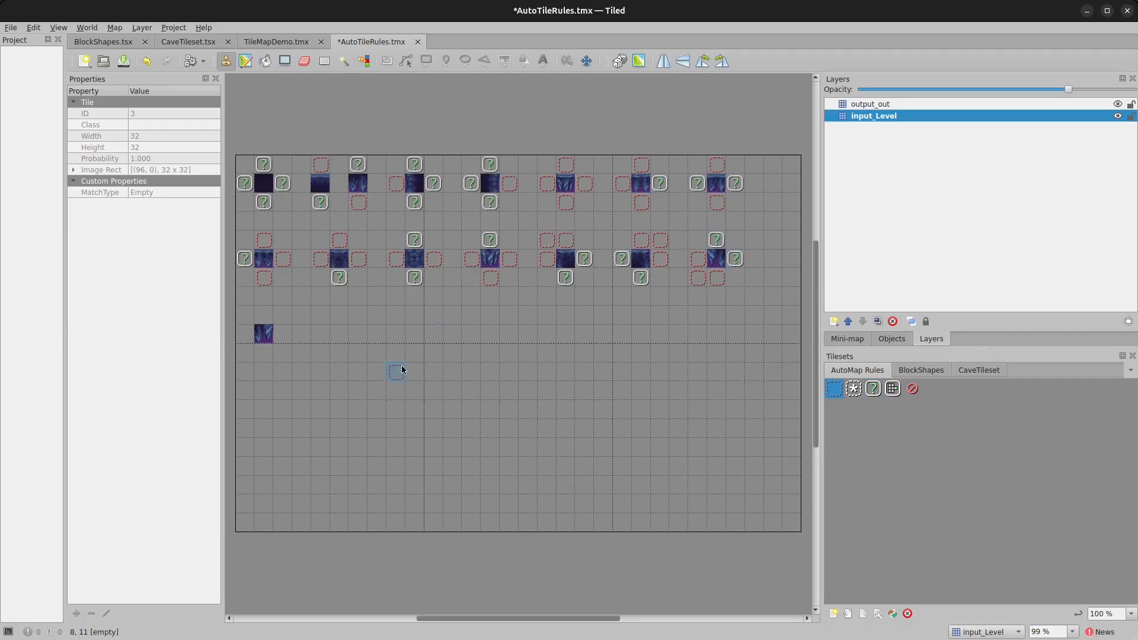
drag(275, 343, 264, 353)
click(873, 388)
click(264, 314)
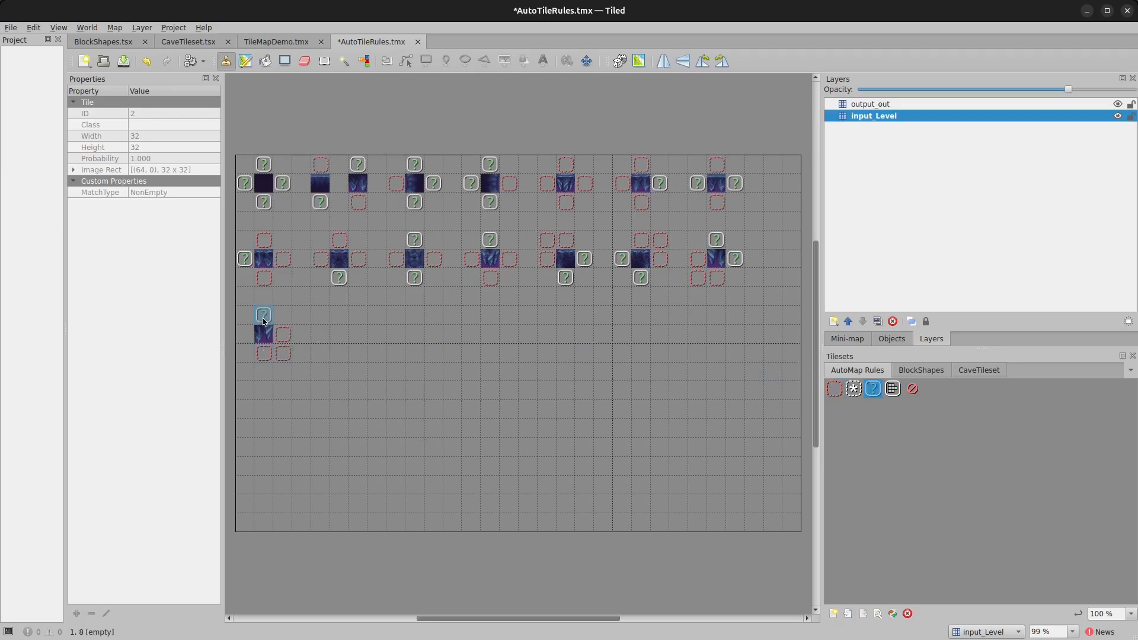
click(244, 333)
- Save the rules map and run AutoMap on TileMapDemo.tmx, checking the result with the Level layer temporarily hidden
key(ctrl+s)
click(281, 43)
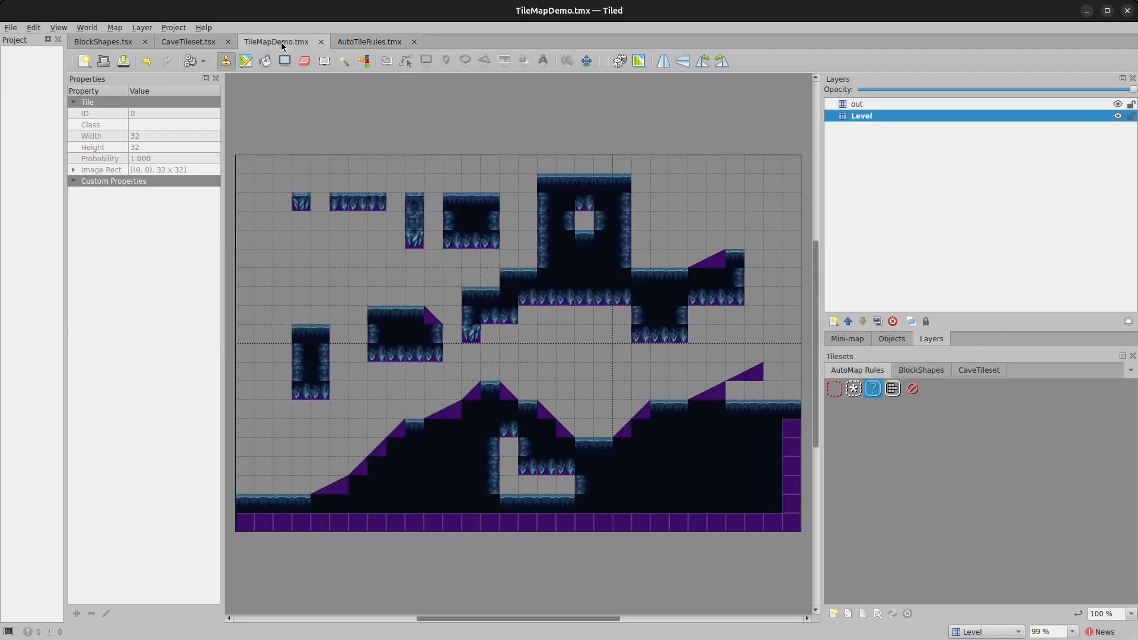
key(ctrl+m)
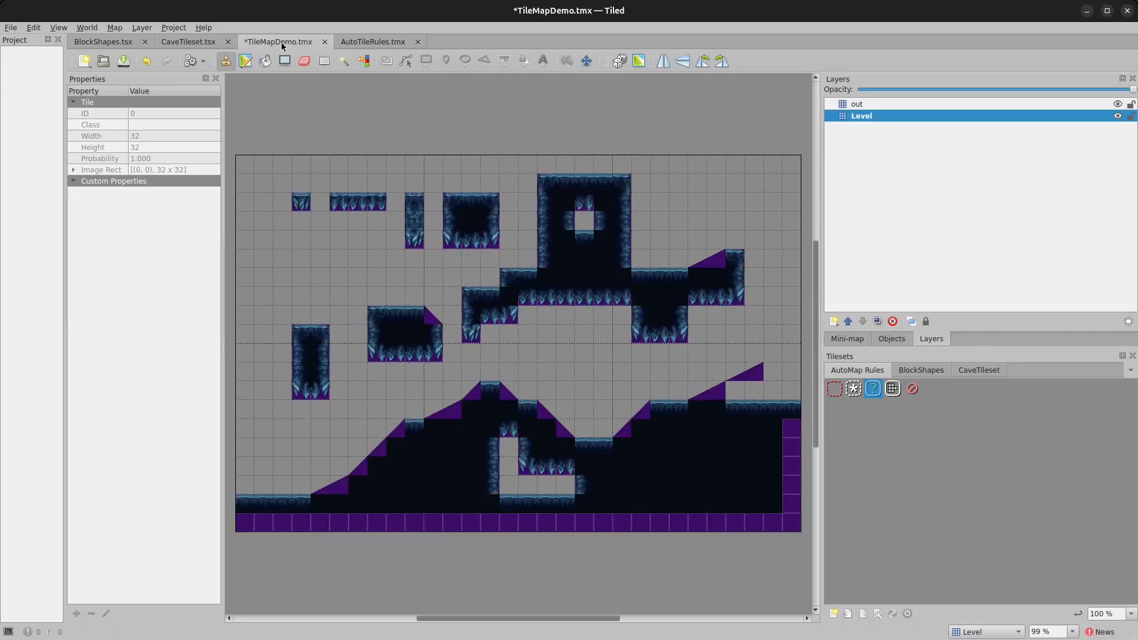
click(1118, 116)
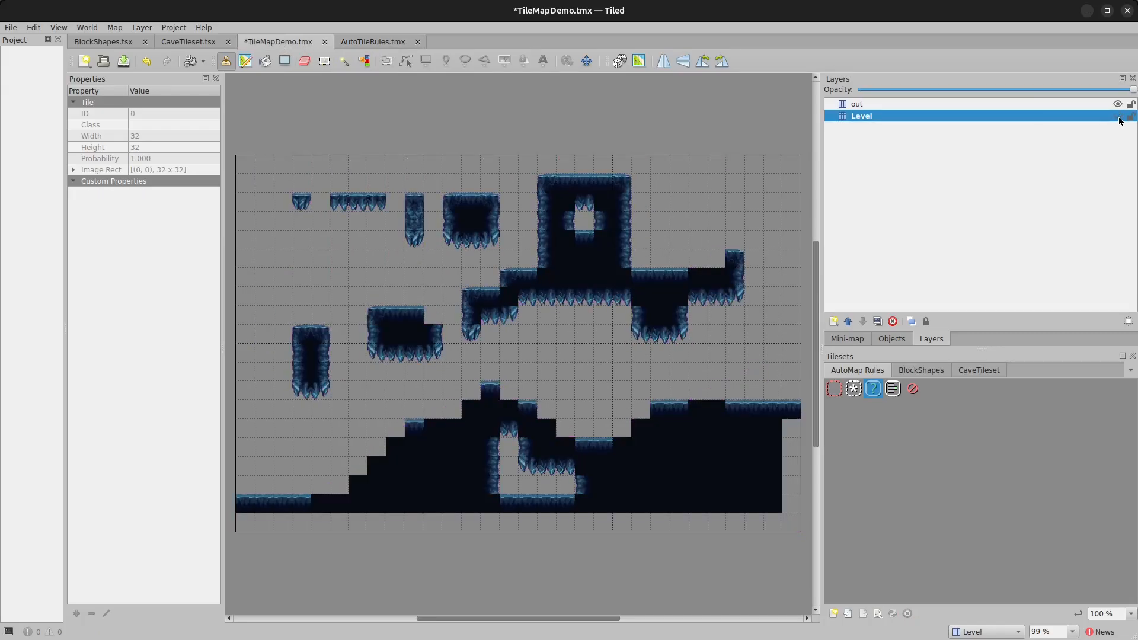
click(1118, 117)
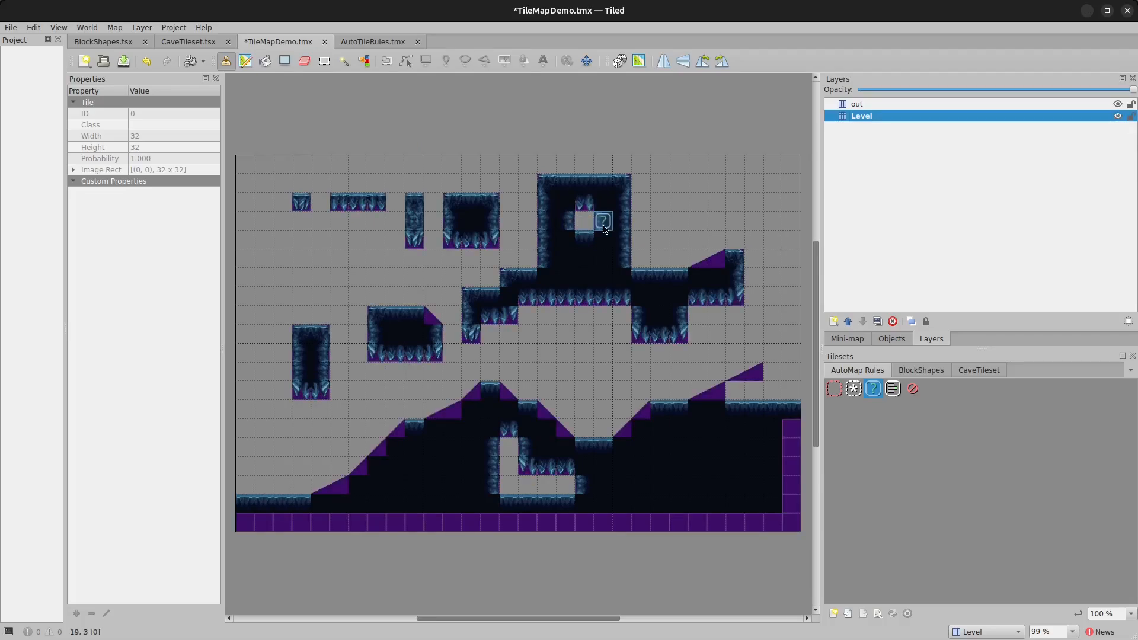
- In AutoTileRules.tmx, paint BlockShapes square blocks on input_Level at columns 5, 9, 13 and 17 of row 9
click(368, 42)
click(924, 370)
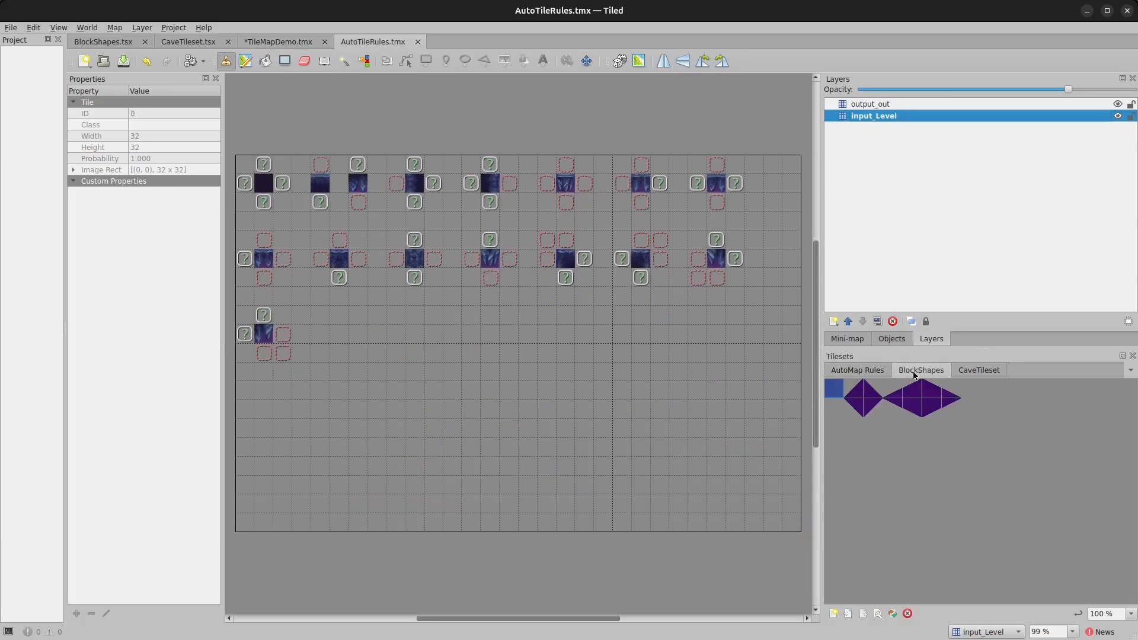
click(337, 342)
click(415, 347)
click(490, 347)
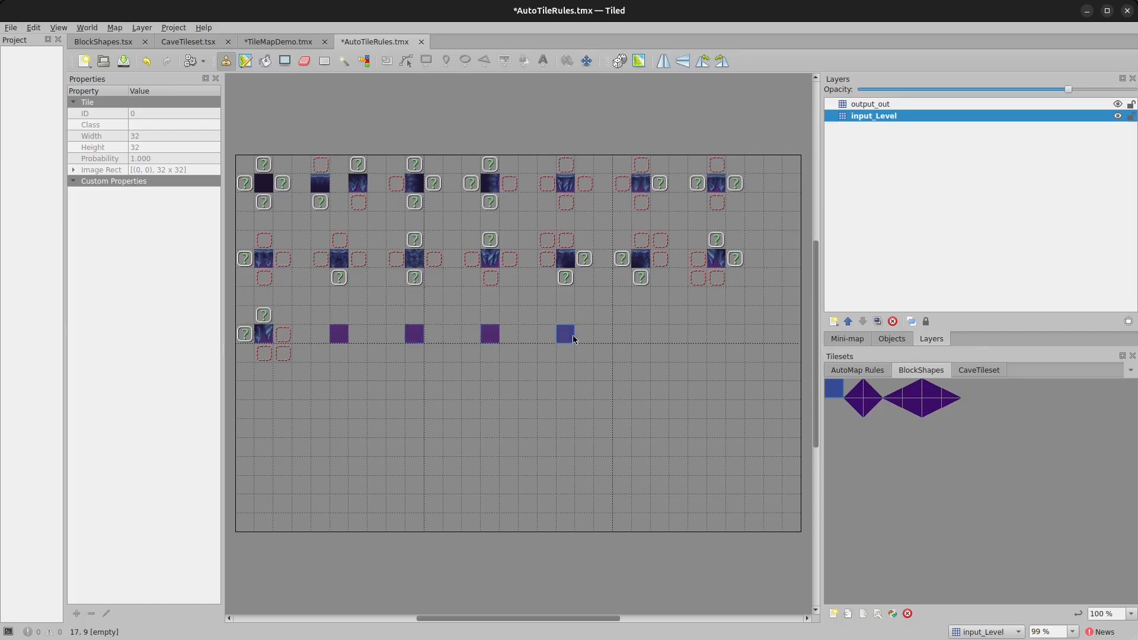
click(566, 348)
- Place NonEmpty rule tiles above, below, left and right of the row 9 blocks at columns 5 and 9
click(869, 371)
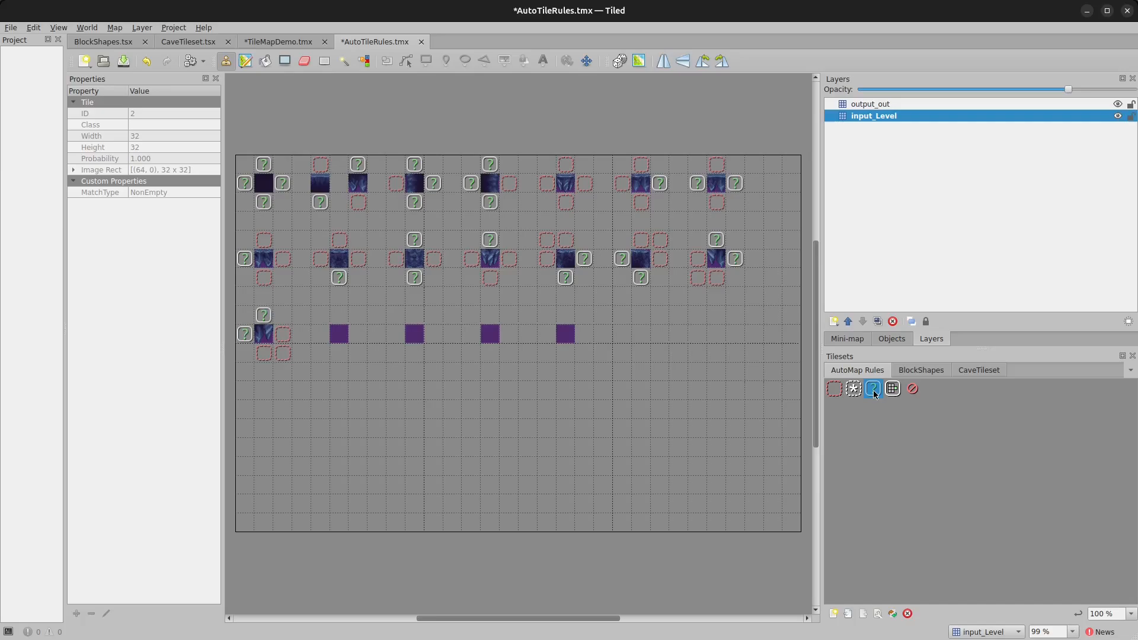
click(339, 352)
click(320, 333)
click(339, 315)
click(358, 334)
click(415, 315)
click(395, 334)
click(414, 353)
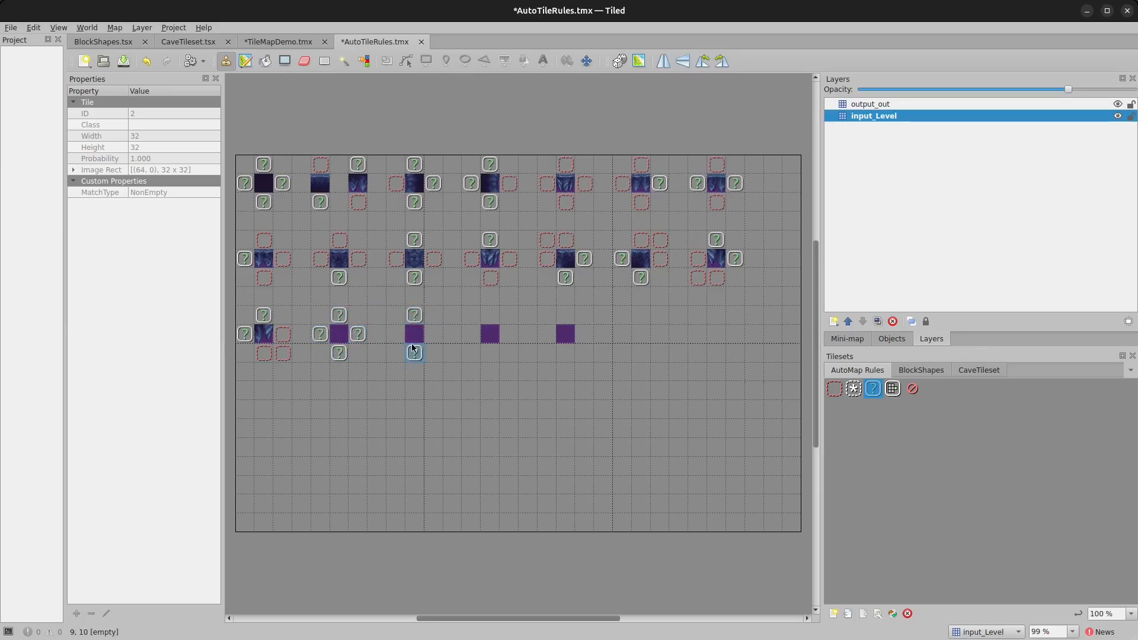
click(433, 334)
- Surround the row 9 blocks at columns 13 and 17 with NonEmpty rule tiles on all four sides
click(490, 315)
click(471, 334)
click(489, 353)
click(508, 333)
click(566, 352)
click(547, 334)
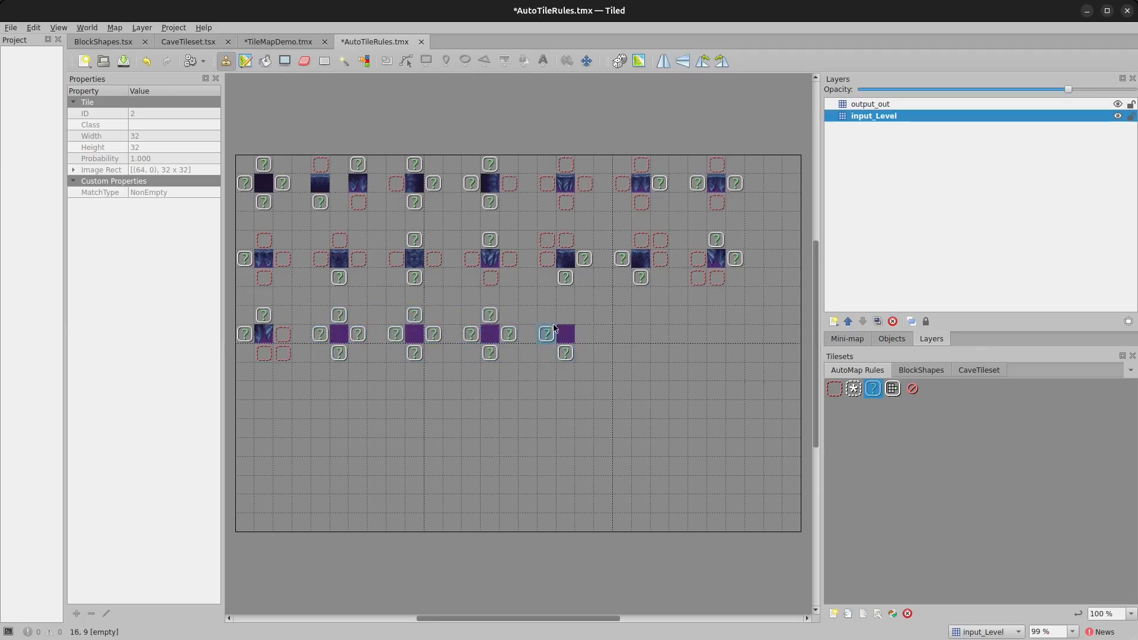
click(565, 314)
click(585, 334)
- On output_out, paint CaveTileset inner-corner tile IDs 30, 32, 10 and 8 over columns 5, 9, 13 and 17 of row 9
click(972, 371)
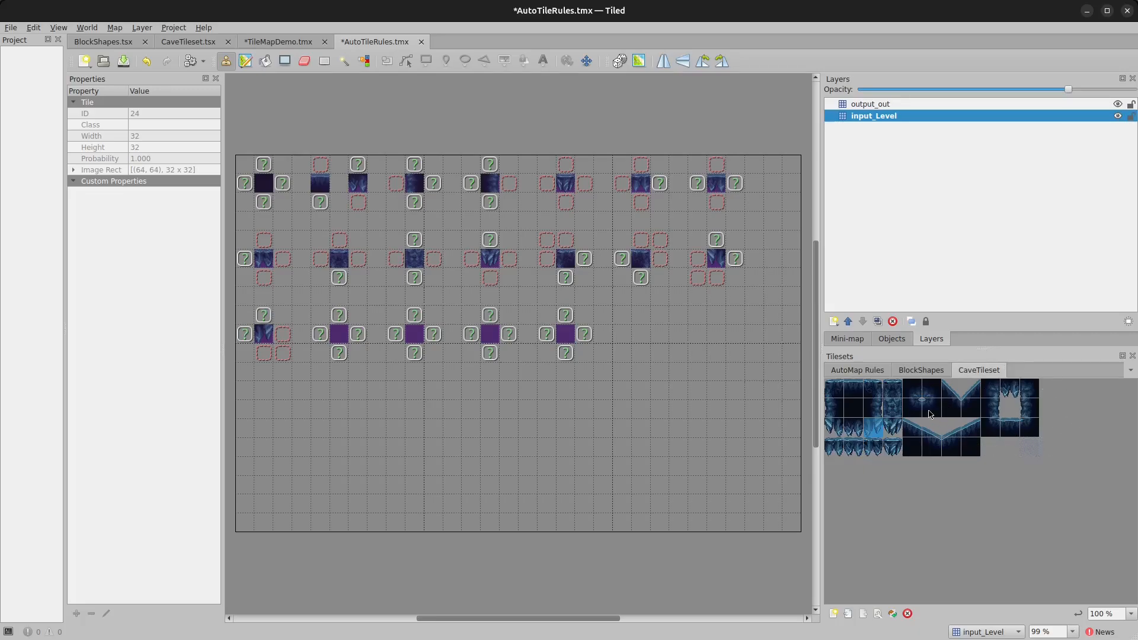
click(866, 373)
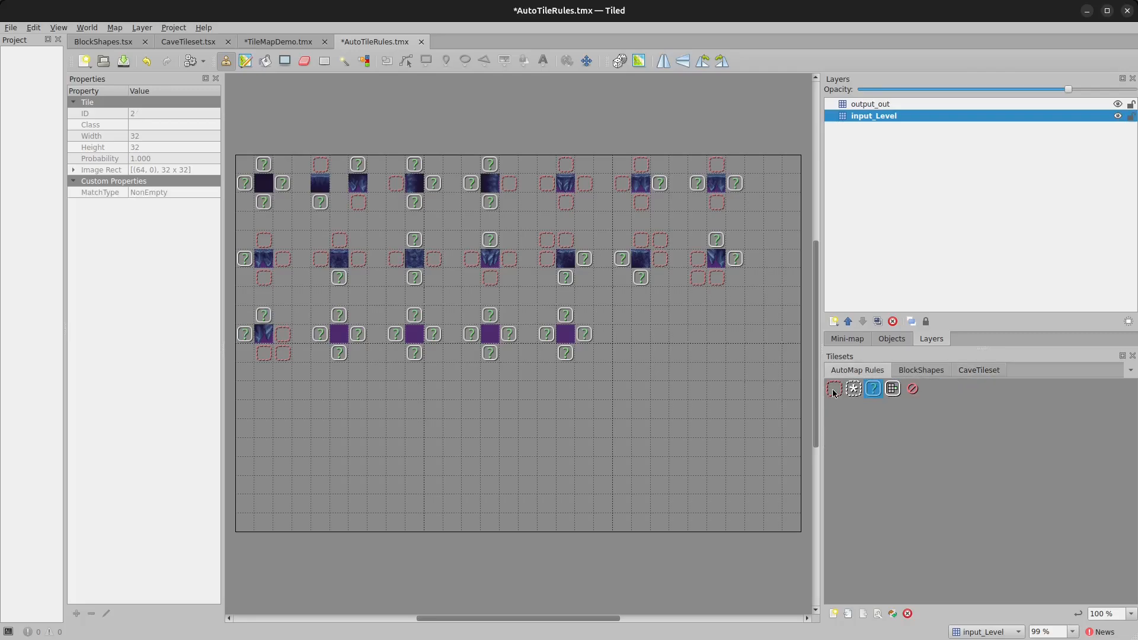
click(834, 389)
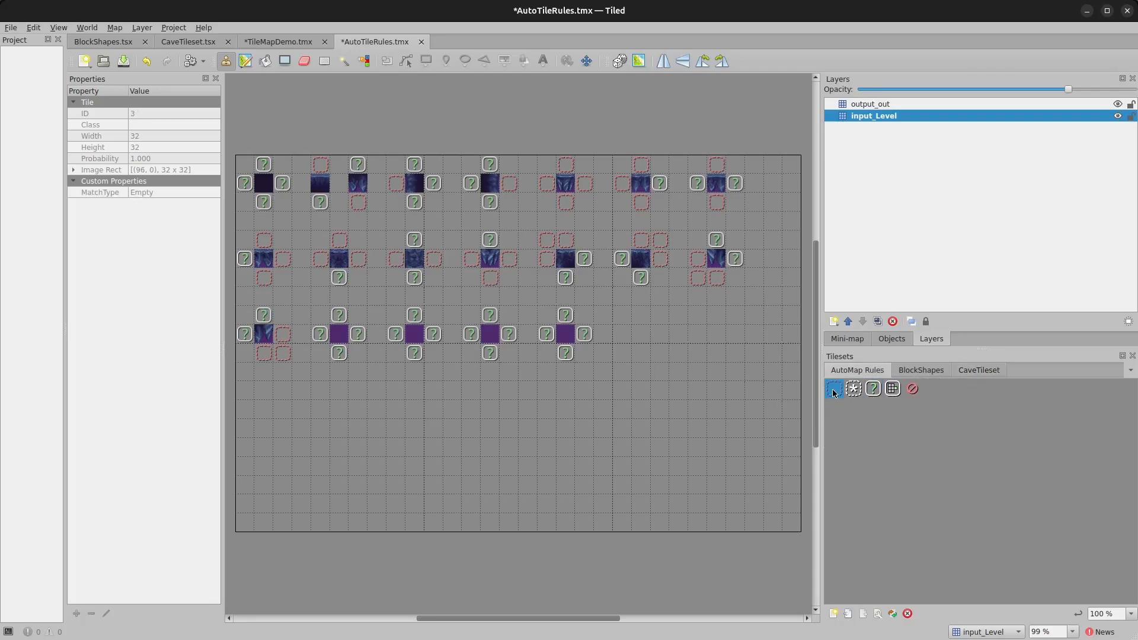
click(876, 106)
click(975, 372)
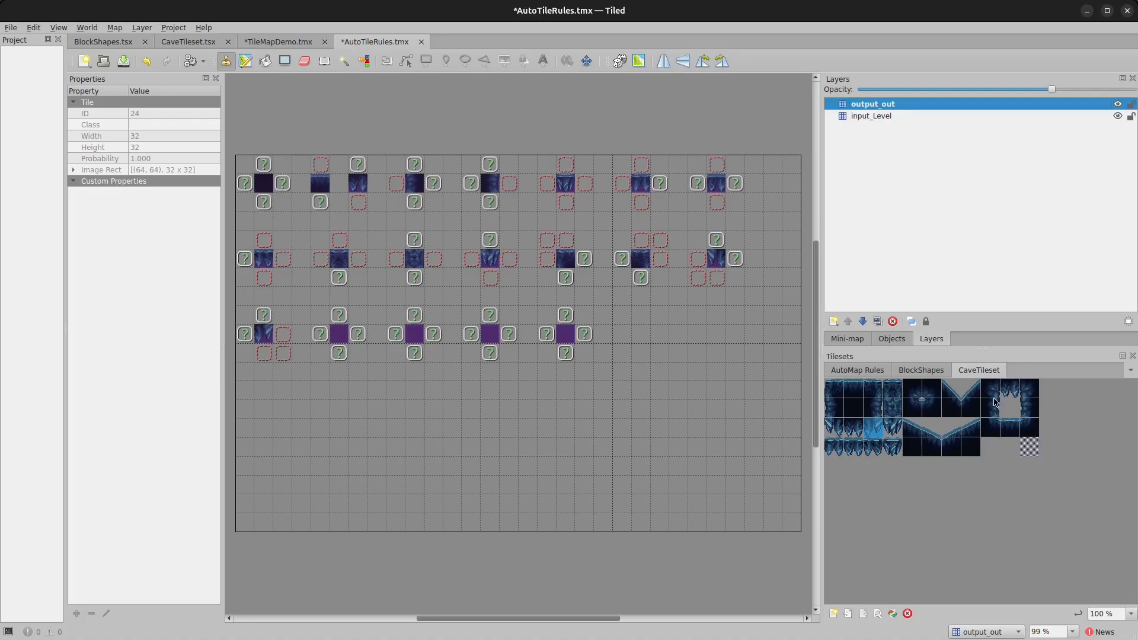
click(998, 436)
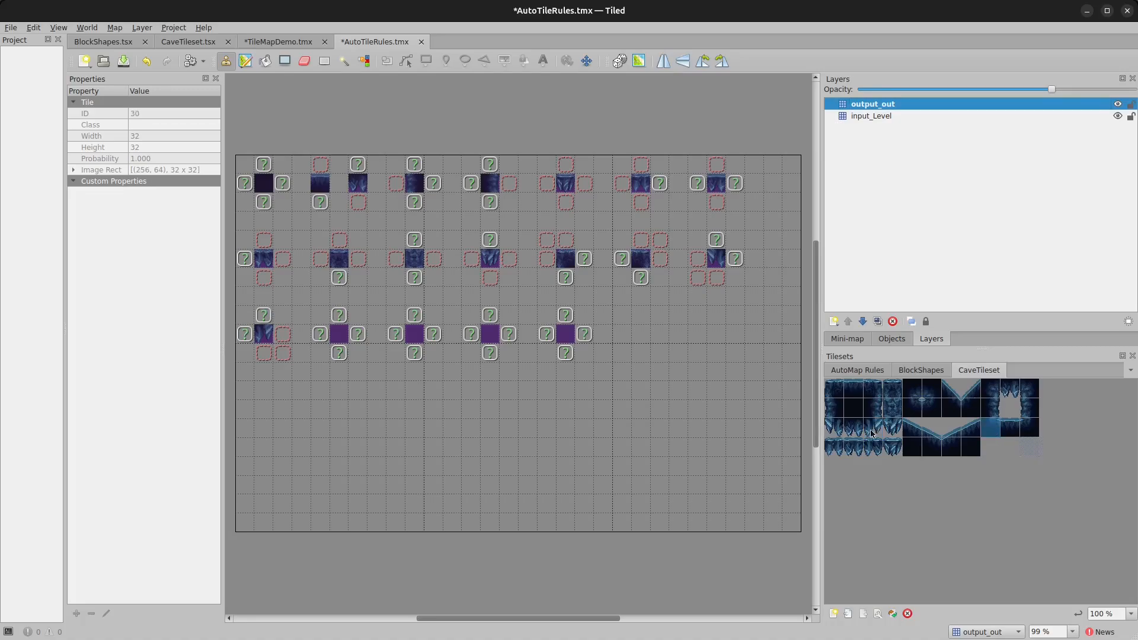
click(337, 340)
click(1027, 427)
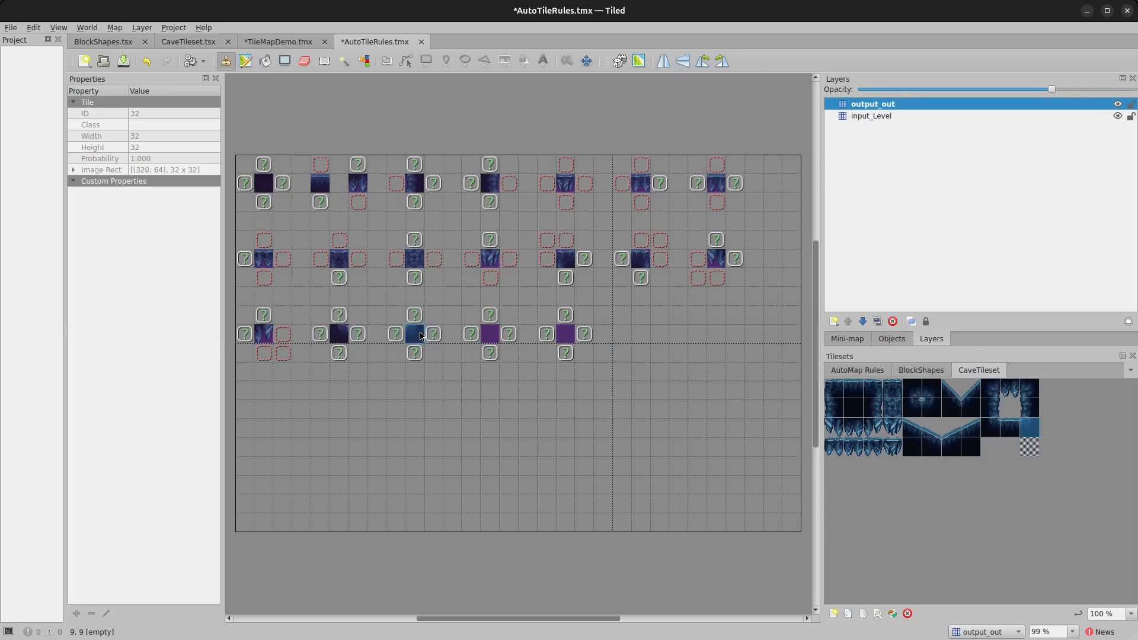
click(1030, 390)
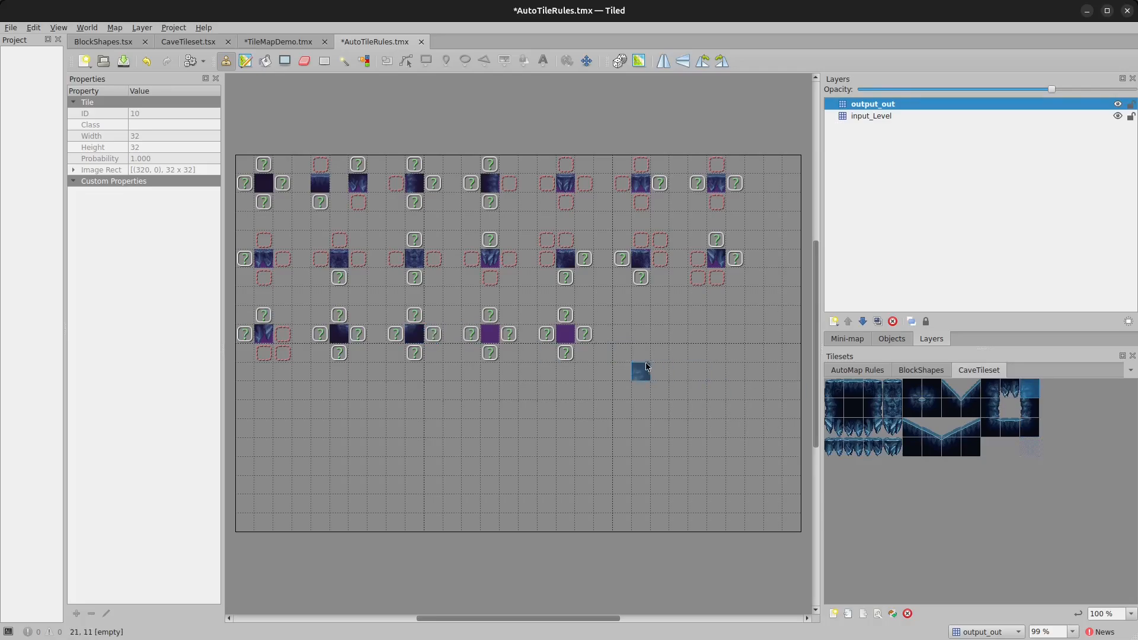
click(491, 338)
click(990, 389)
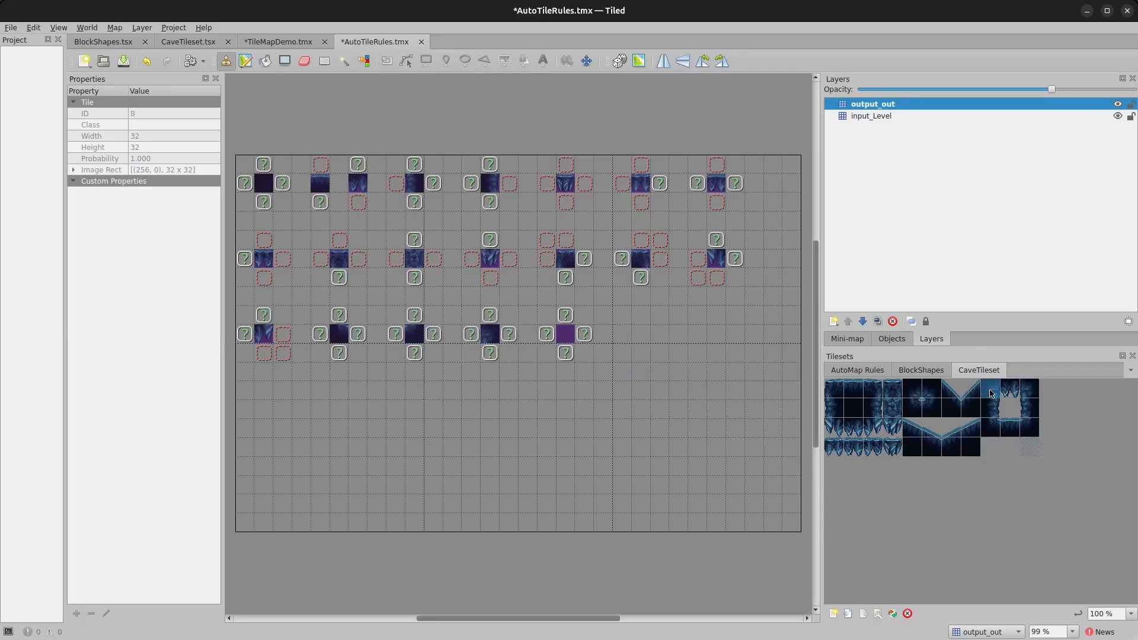
click(570, 338)
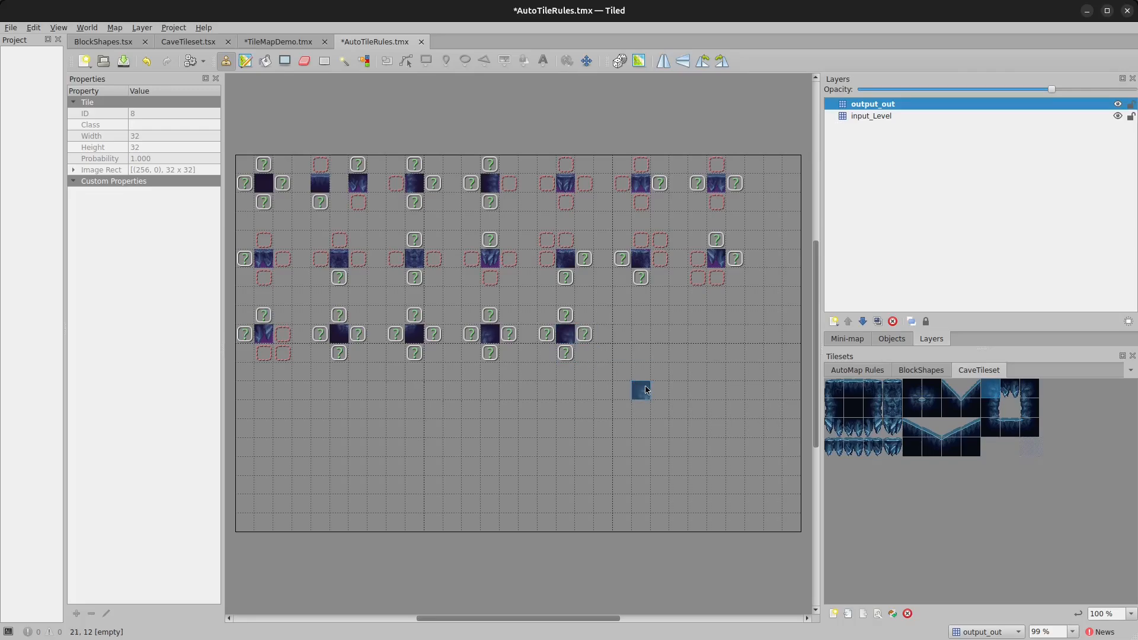
- On input_Level, place Empty rule tiles above-right of column 5, above-left of column 9, below-left of column 13 and below-right of column 17 in row 9
click(856, 371)
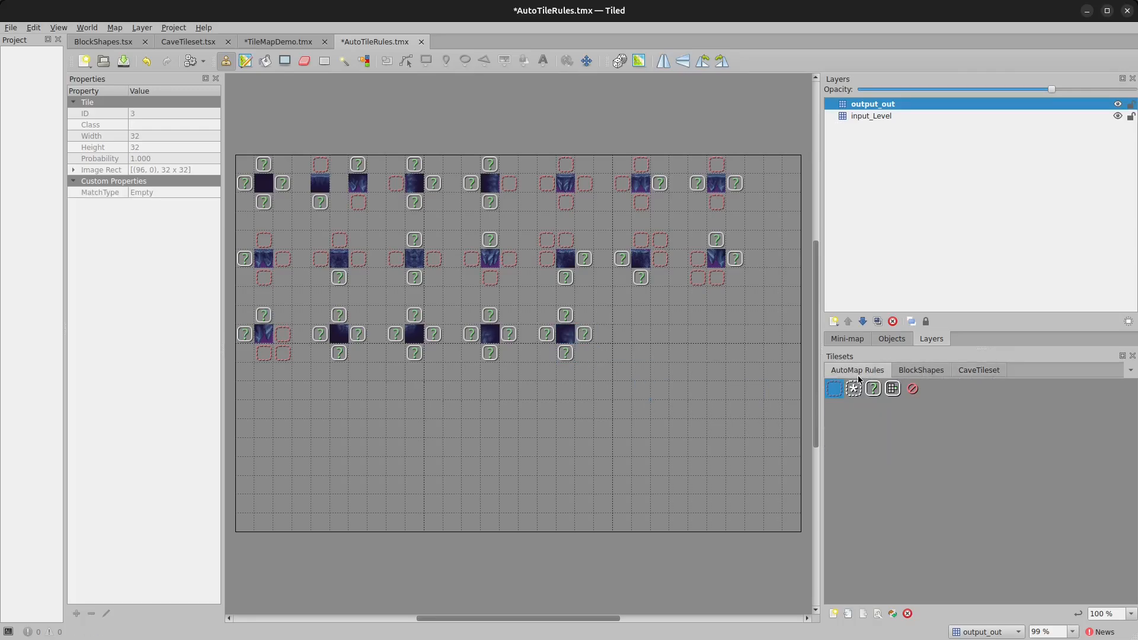
click(874, 118)
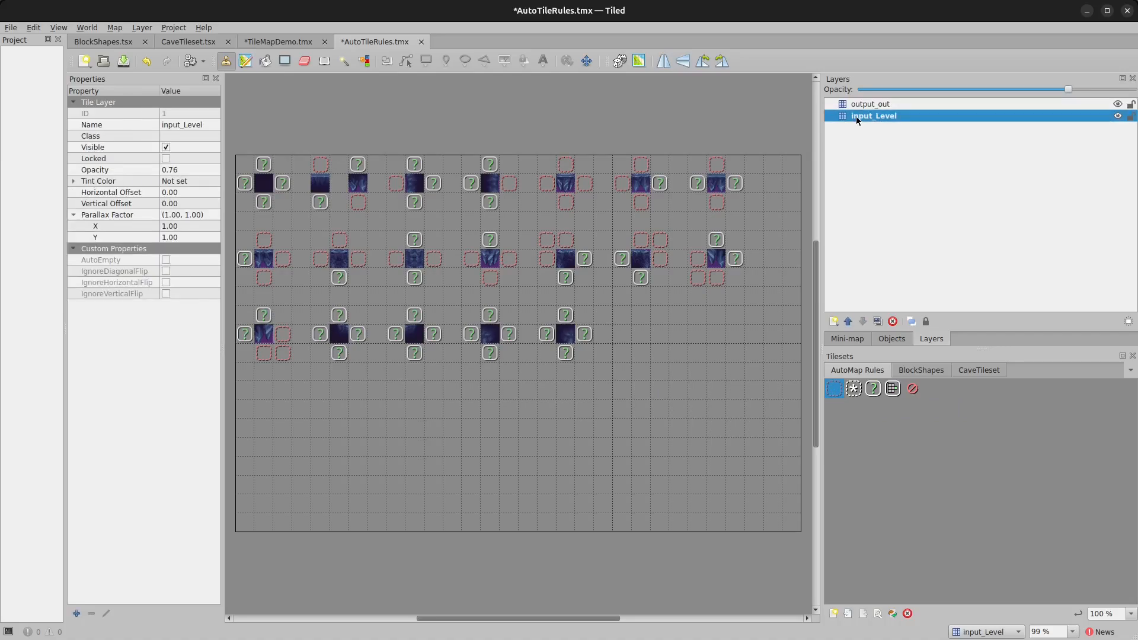
click(981, 370)
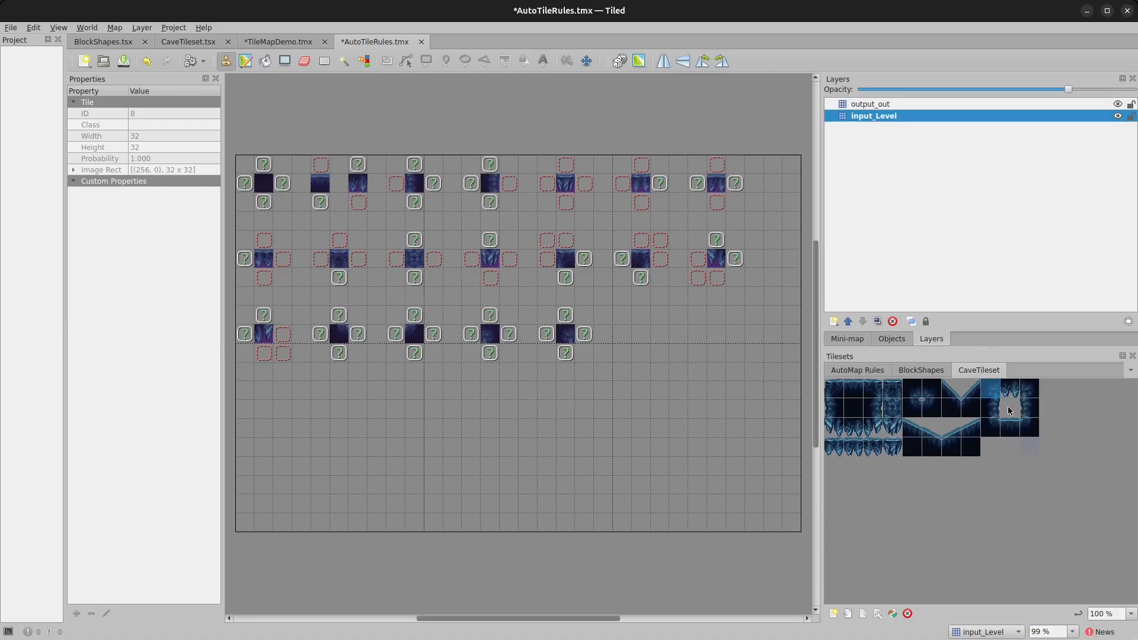
click(855, 368)
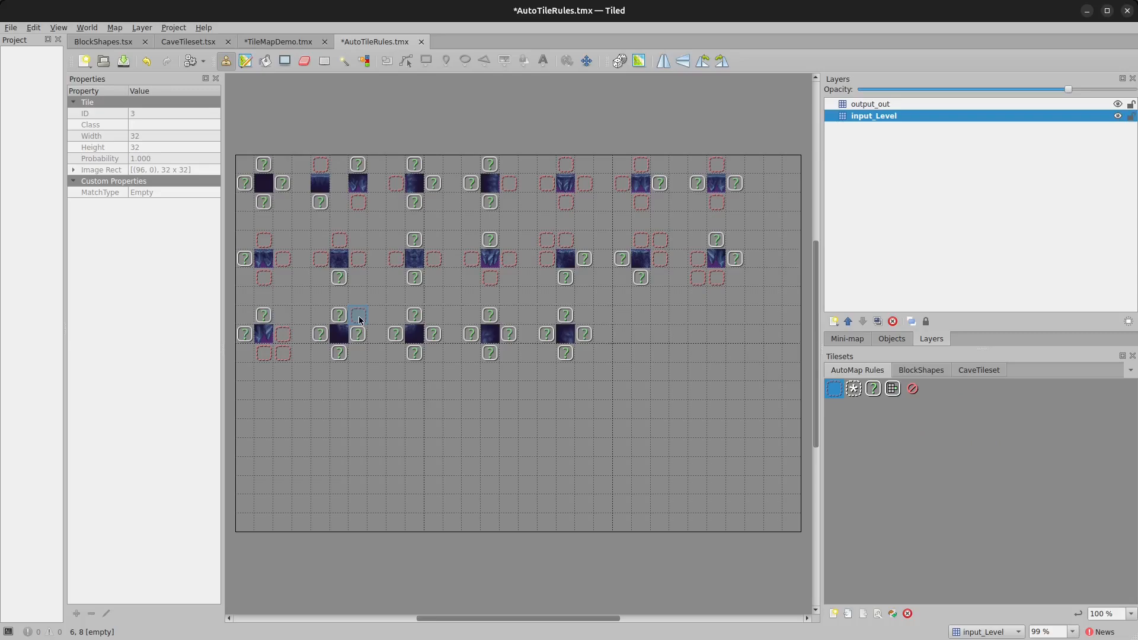
click(356, 325)
click(398, 322)
click(475, 354)
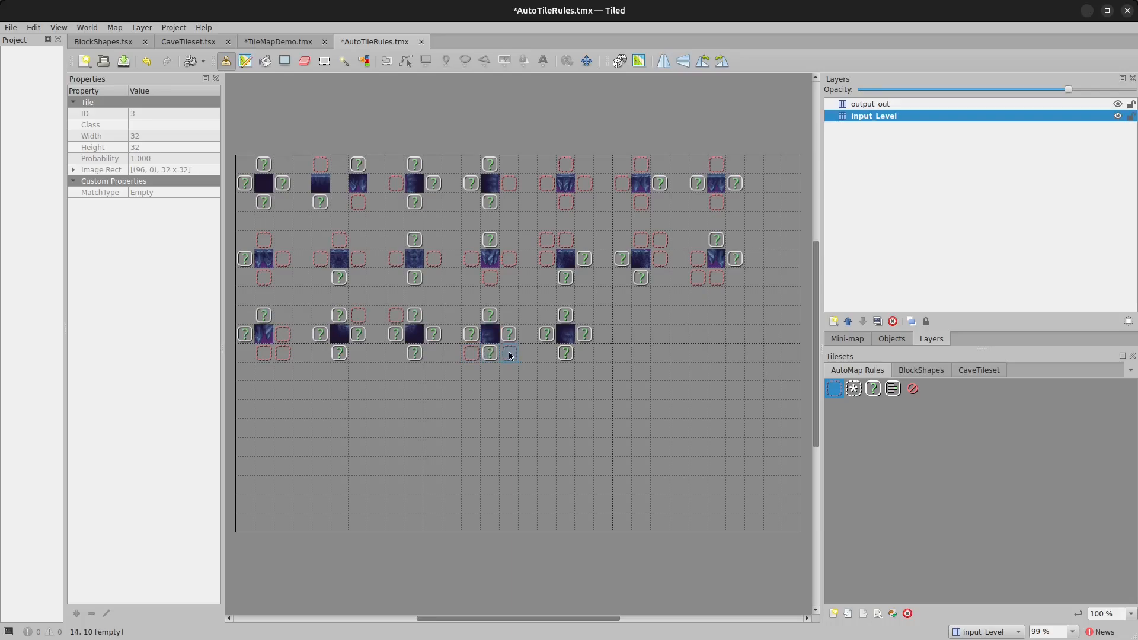
click(584, 354)
- Save the inner-corner rules in AutoTileRules.tmx and run AutoMap again on TileMapDemo.tmx
click(978, 369)
key(ctrl+s)
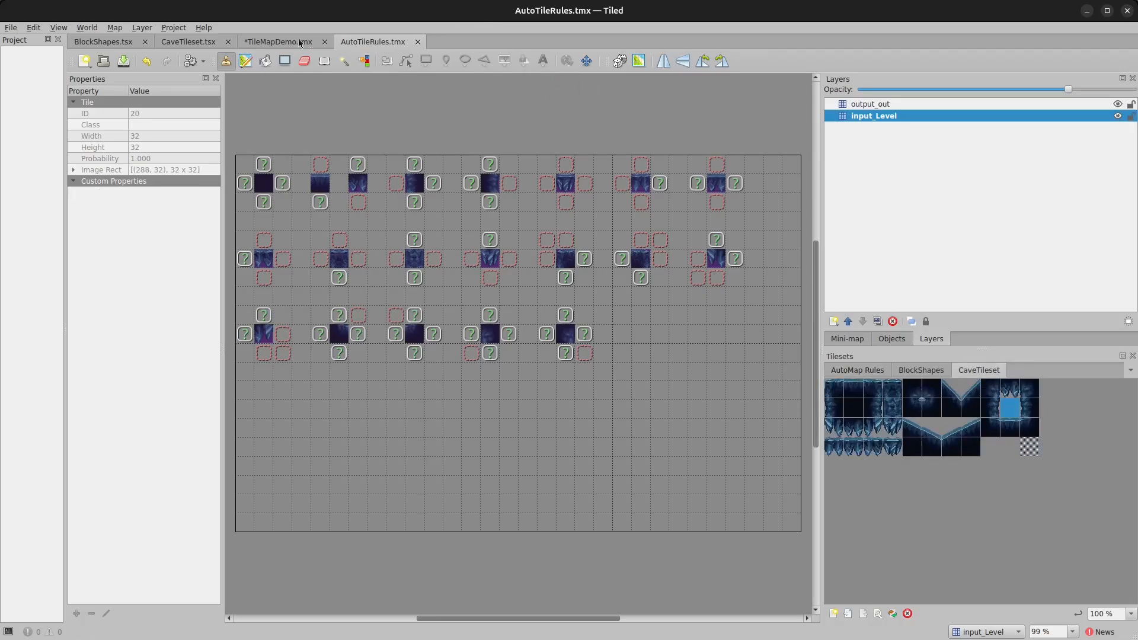
click(275, 41)
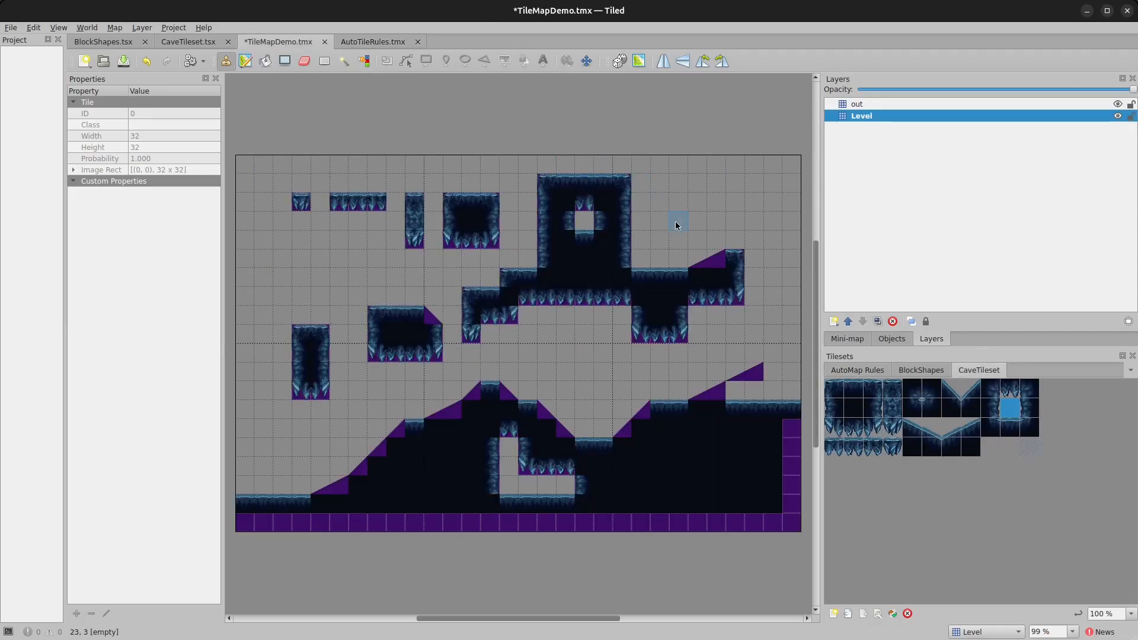
key(ctrl+m)
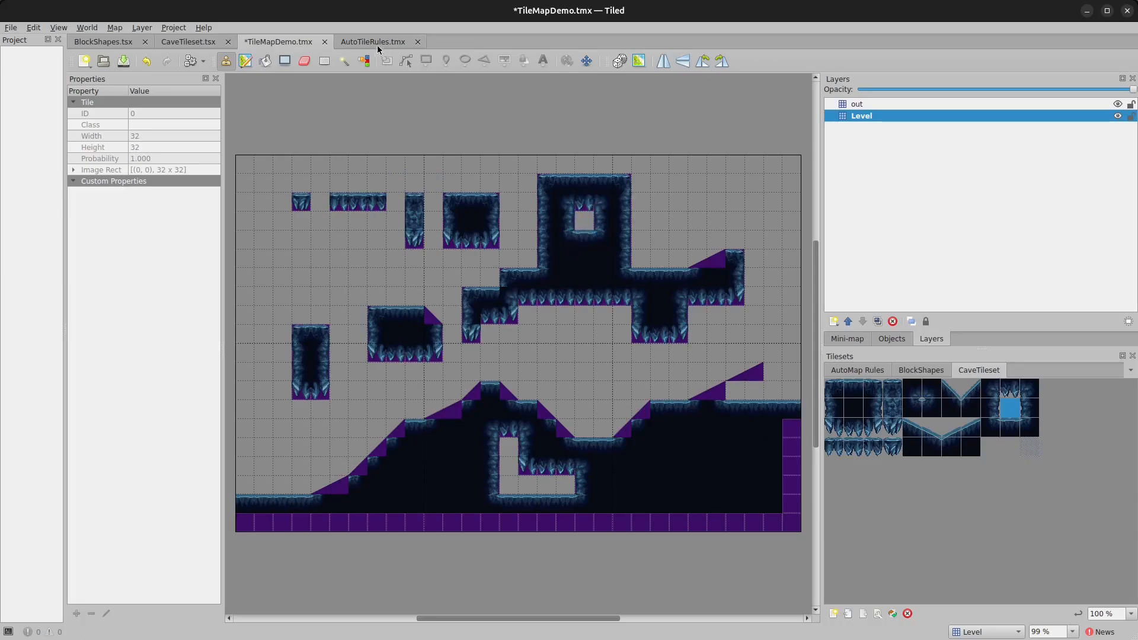
- In AutoTileRules.tmx, paint solid BlockShapes tile ID 0 on input_Level at columns 21, 25 and 28 of row 10
key(ctrl+Tab)
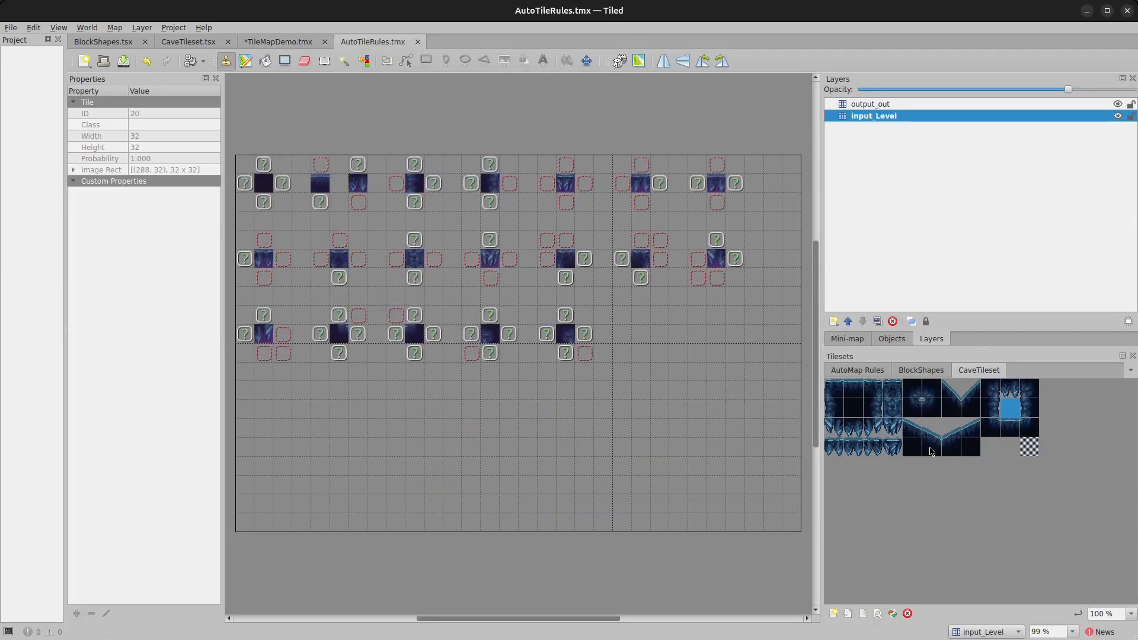
click(951, 446)
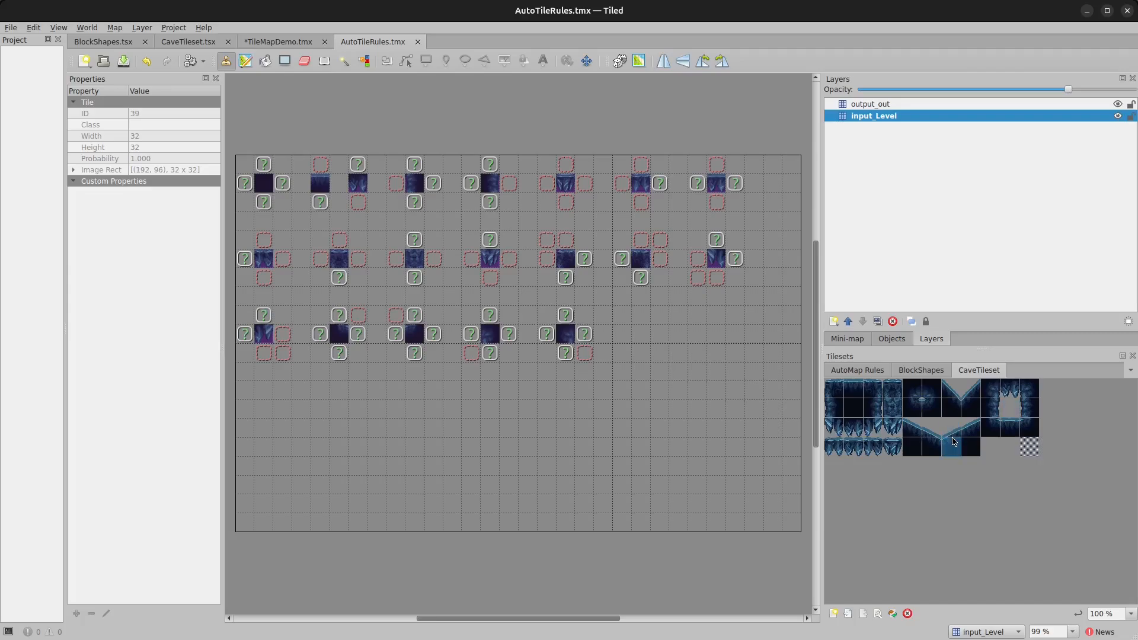
click(922, 372)
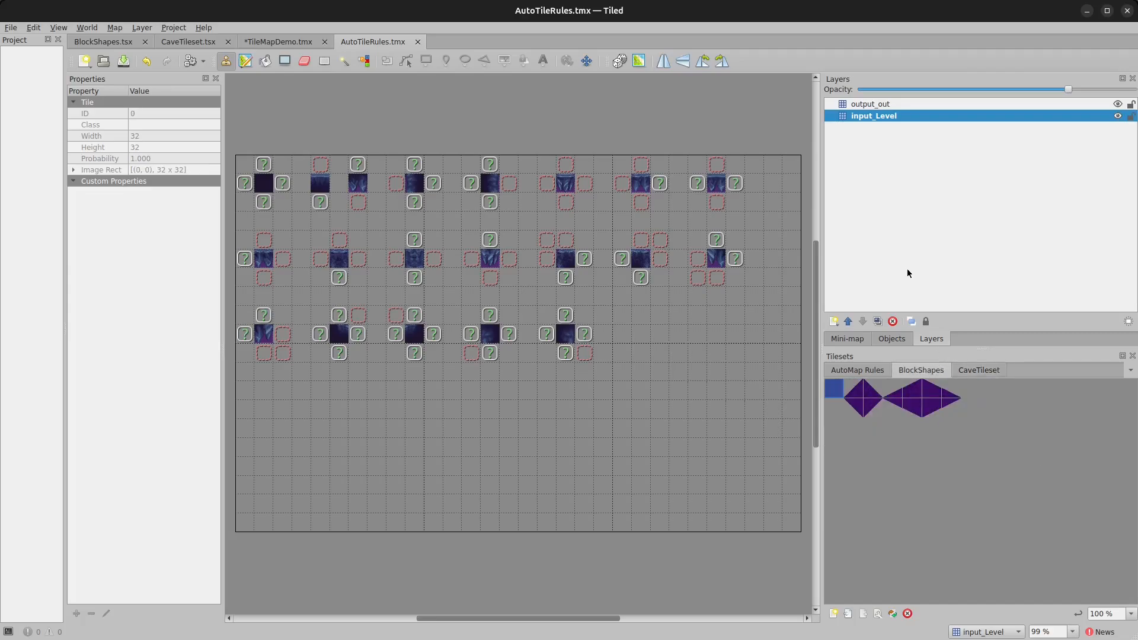
click(874, 117)
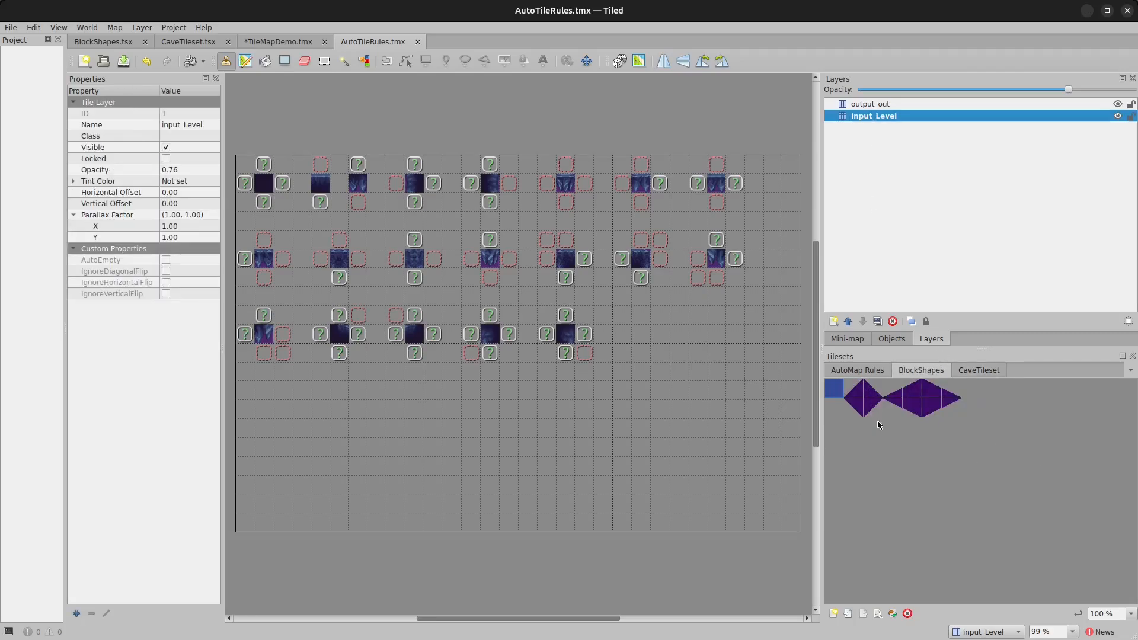
click(834, 389)
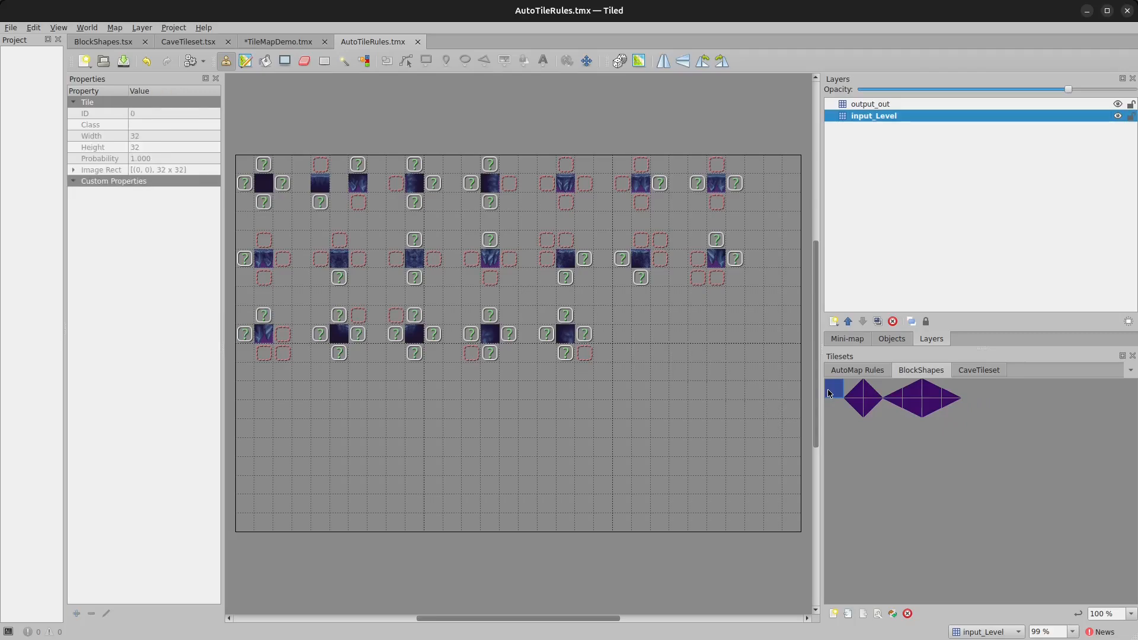
click(640, 355)
click(722, 356)
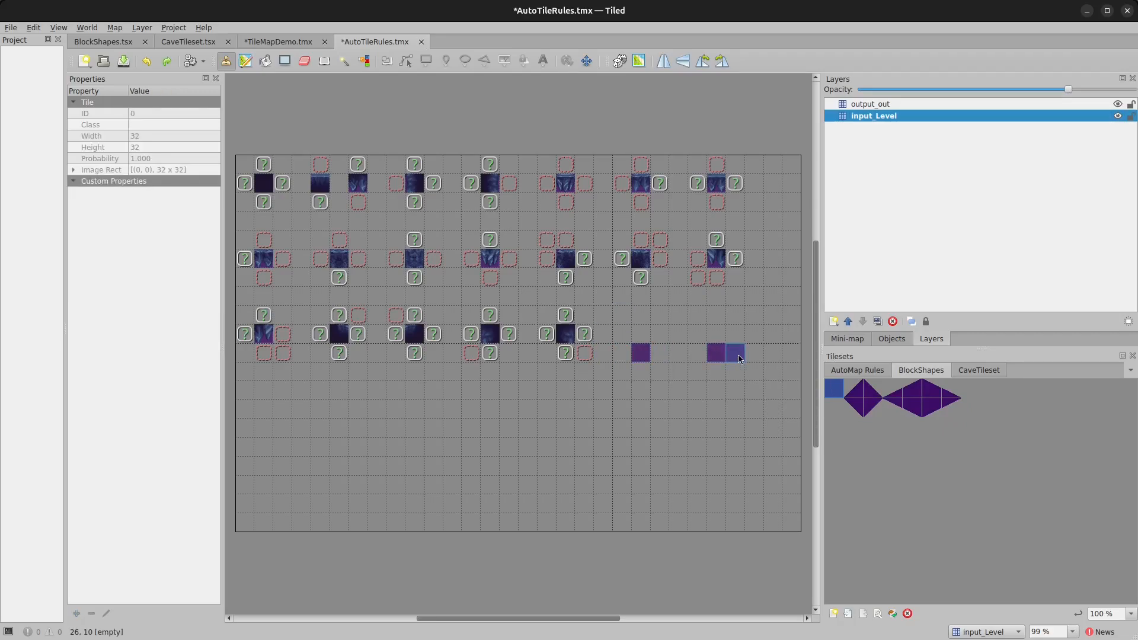
click(773, 354)
- On input_Level, place BlockShapes slope tile IDs 3, 4 and 5 in row 9 above the solid blocks at columns 21, 25 and 28
click(893, 389)
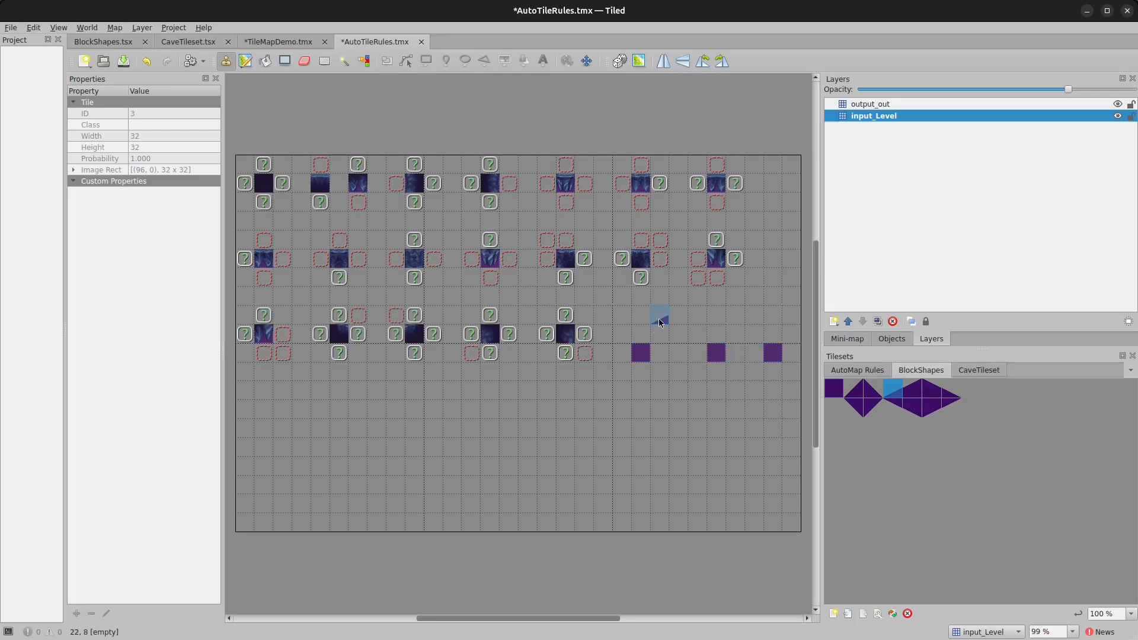
click(640, 335)
click(912, 389)
click(717, 333)
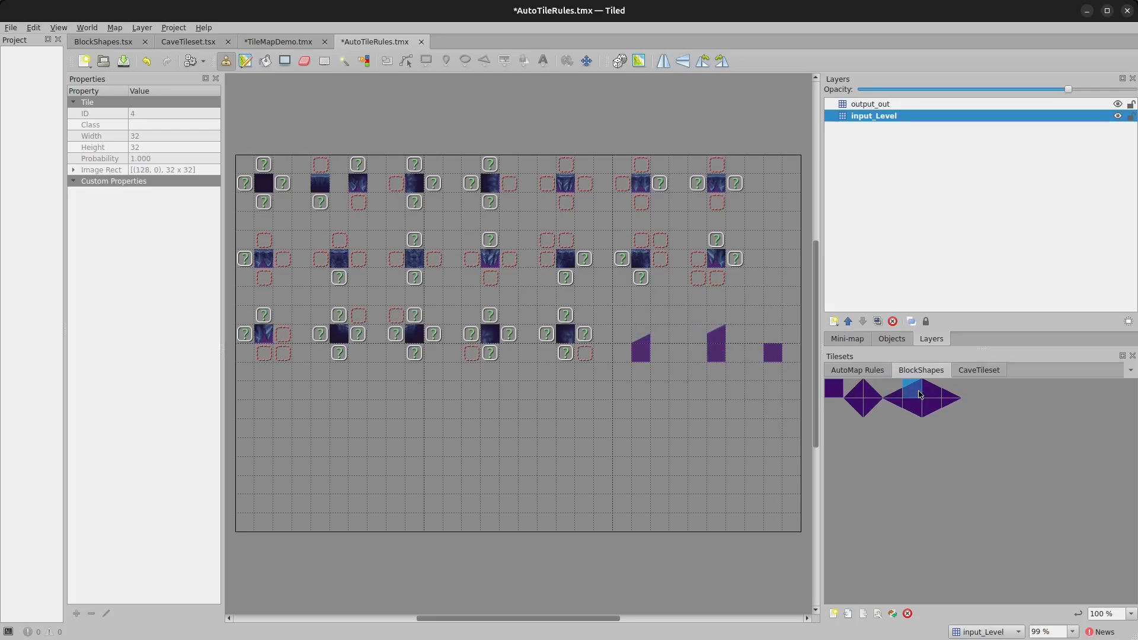
click(772, 335)
- On input_Level, place a solid block at column 1, row 13, with an upper falling slope block above it
click(833, 389)
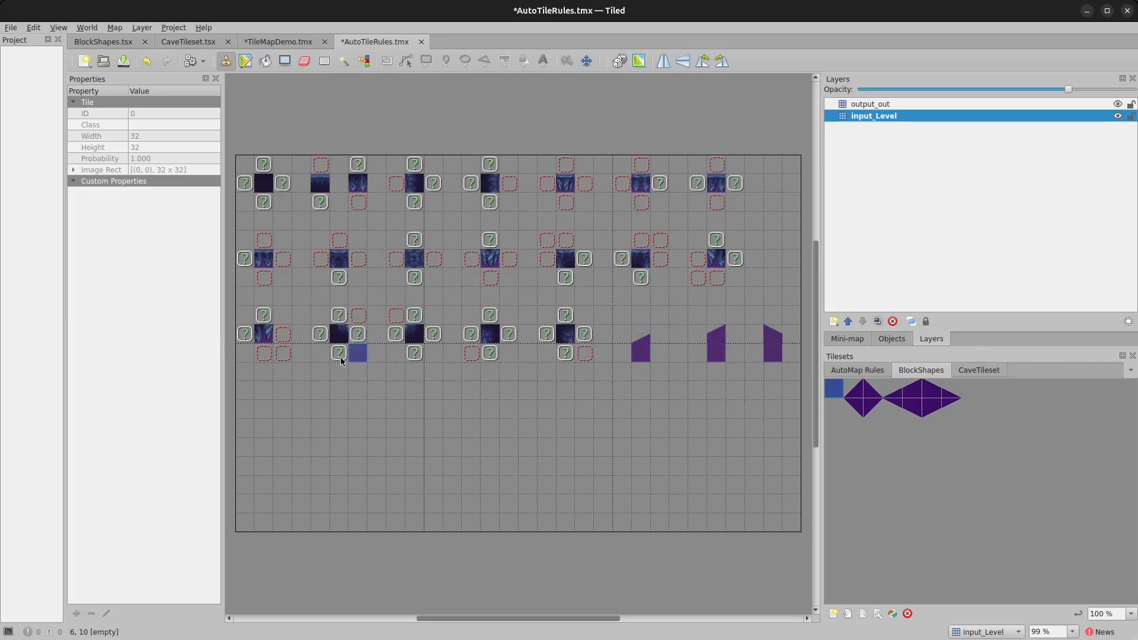
click(257, 414)
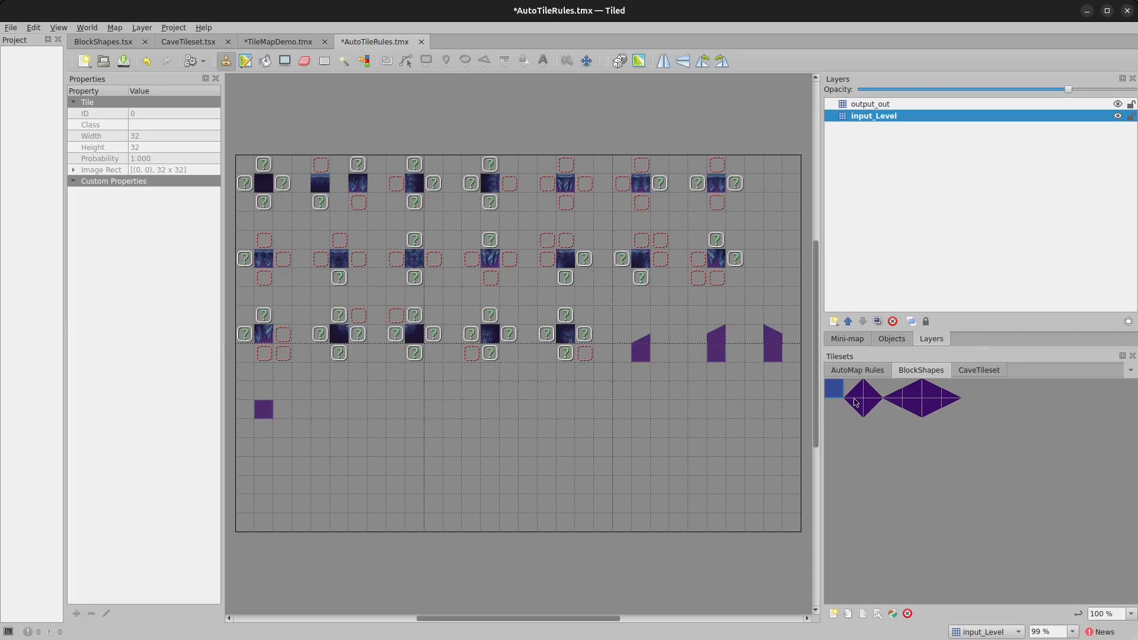
click(930, 388)
click(263, 388)
- On input_Level, place a solid block at column 4, row 13, with BlockShapes slope tile ID 6 above it
click(834, 389)
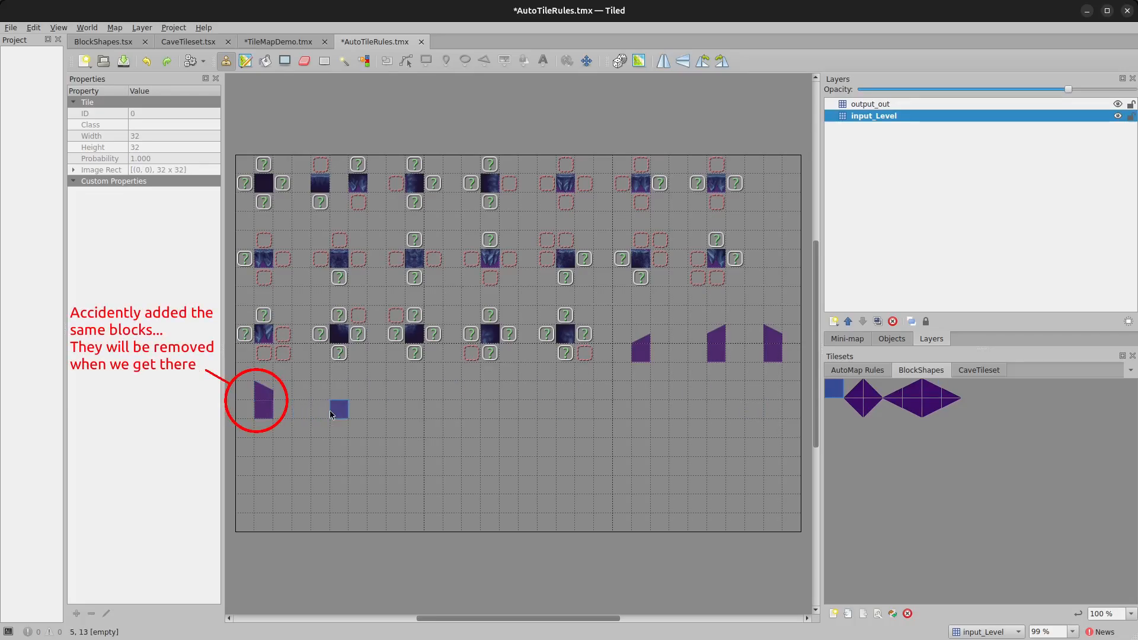
click(320, 409)
click(950, 389)
click(320, 395)
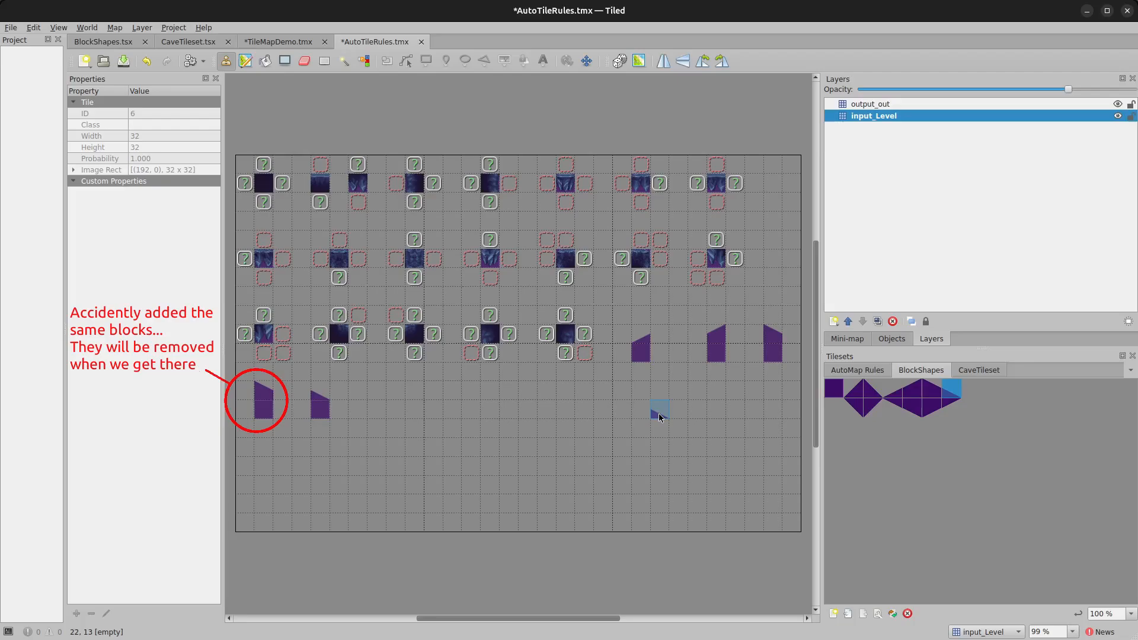
- On output_out, paint CaveTileset tile ID 28 over the slope at column 21, row 9, and tile ID 39 over the block beneath
click(883, 110)
click(991, 369)
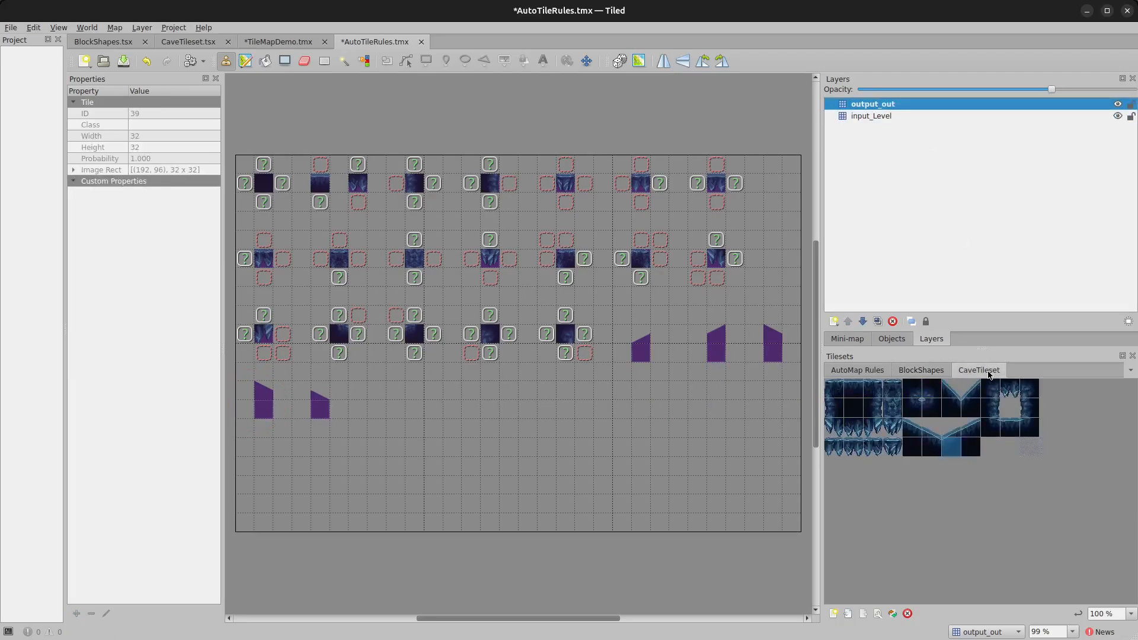
click(950, 426)
click(641, 335)
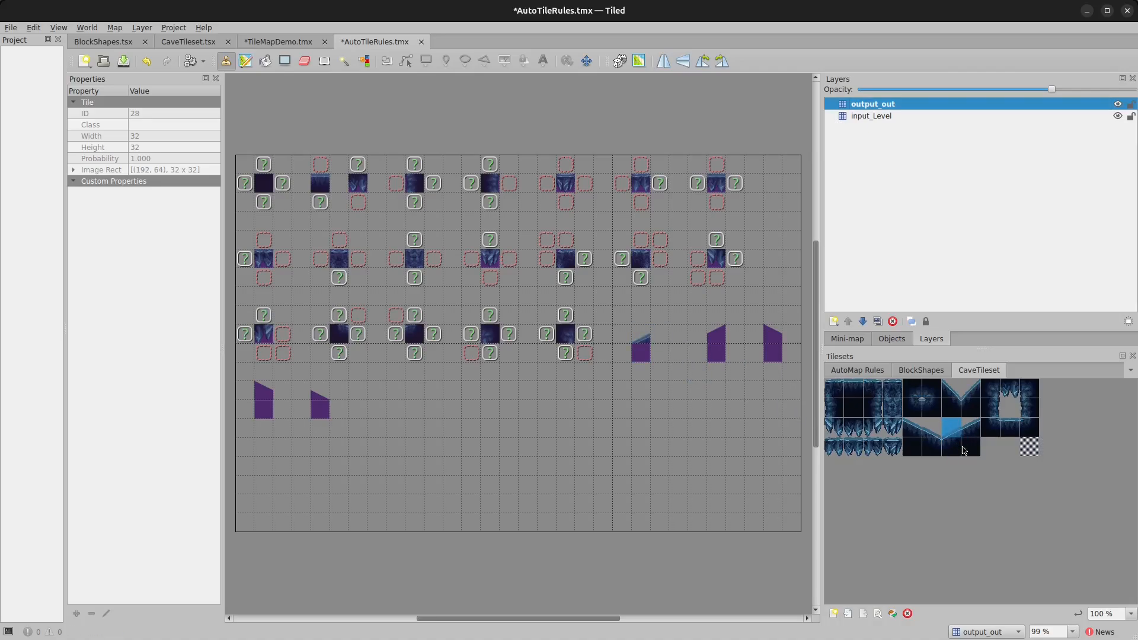
click(954, 445)
click(643, 354)
- On output_out, cover the column 25 slope in row 9 with its matching CaveTileset slope tile and the block beneath with tile ID 40
click(953, 429)
click(969, 428)
click(716, 336)
click(970, 446)
click(716, 354)
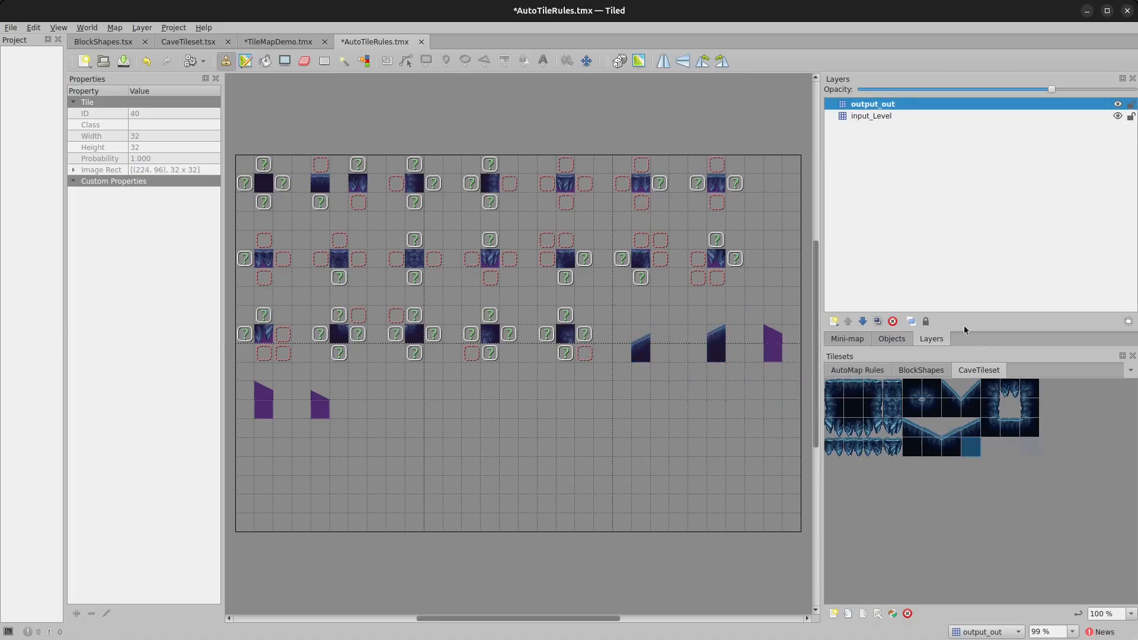
- On output_out, cover the column 28 slope in row 9 with its matching CaveTileset slope tile and the block beneath with tile ID 37
click(931, 427)
click(772, 335)
click(912, 446)
click(773, 353)
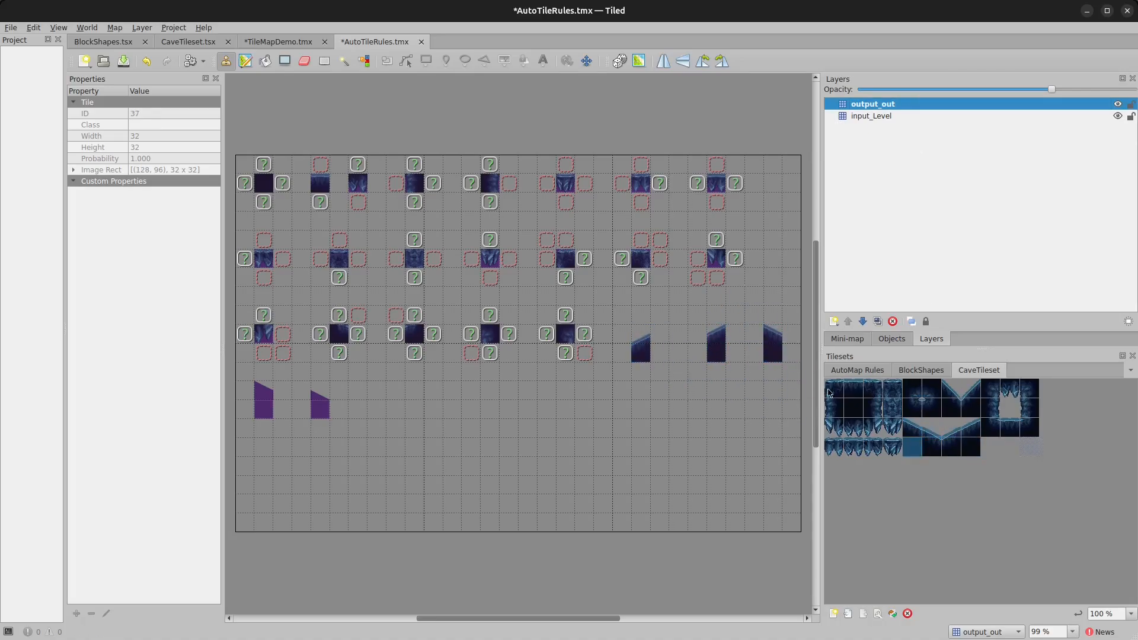
- On output_out, cover the falling slope and solid block at column 1, rows 12 and 13, with matching CaveTileset tiles
click(931, 427)
click(264, 390)
click(912, 446)
click(264, 408)
- On output_out, cover the column 4 slope in row 12 with its matching CaveTileset slope tile and the block beneath with tile ID 38
click(935, 429)
click(320, 391)
click(932, 446)
click(321, 409)
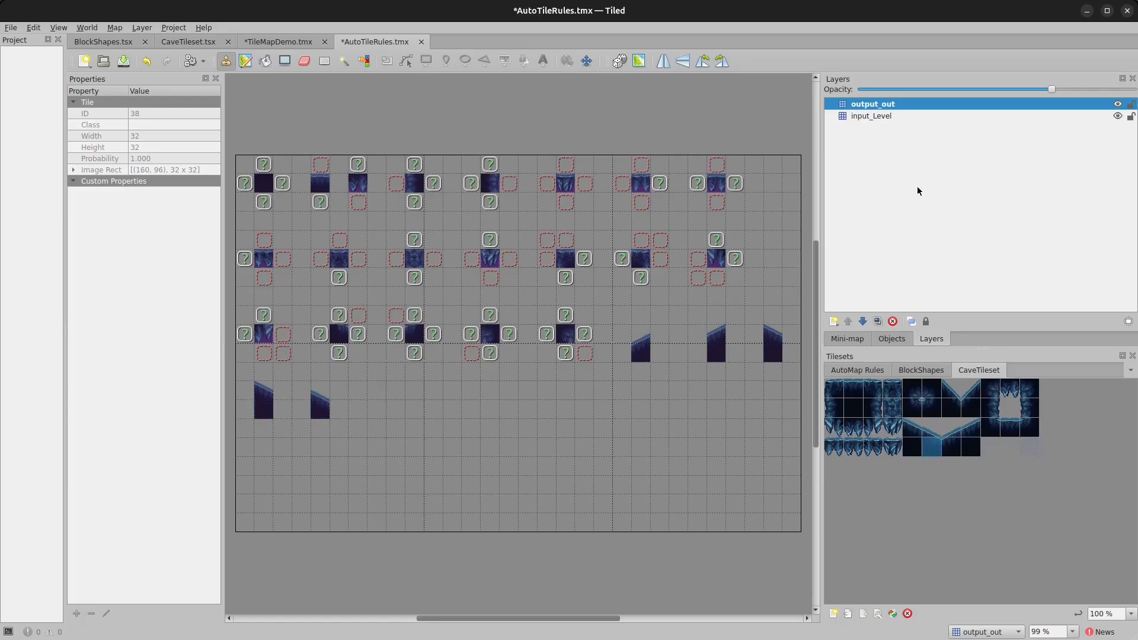
- On input_Level, add Empty rule tiles above, above-left and left of the column 21 slope, and NonEmpty tiles at column 22, rows 9 and 10
click(881, 117)
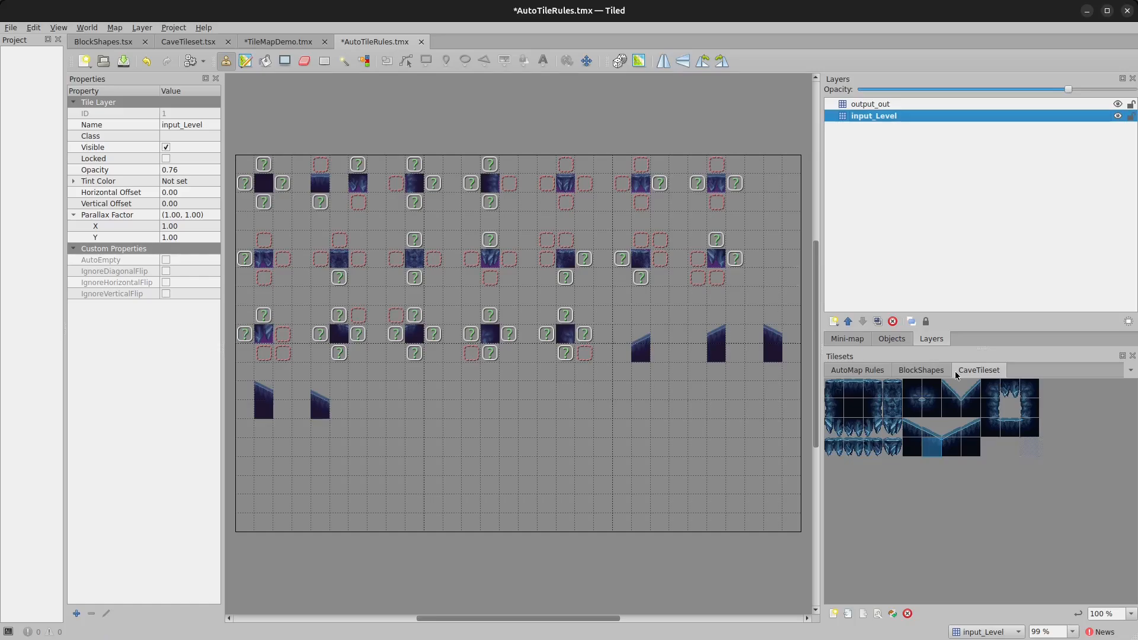
click(926, 370)
click(872, 371)
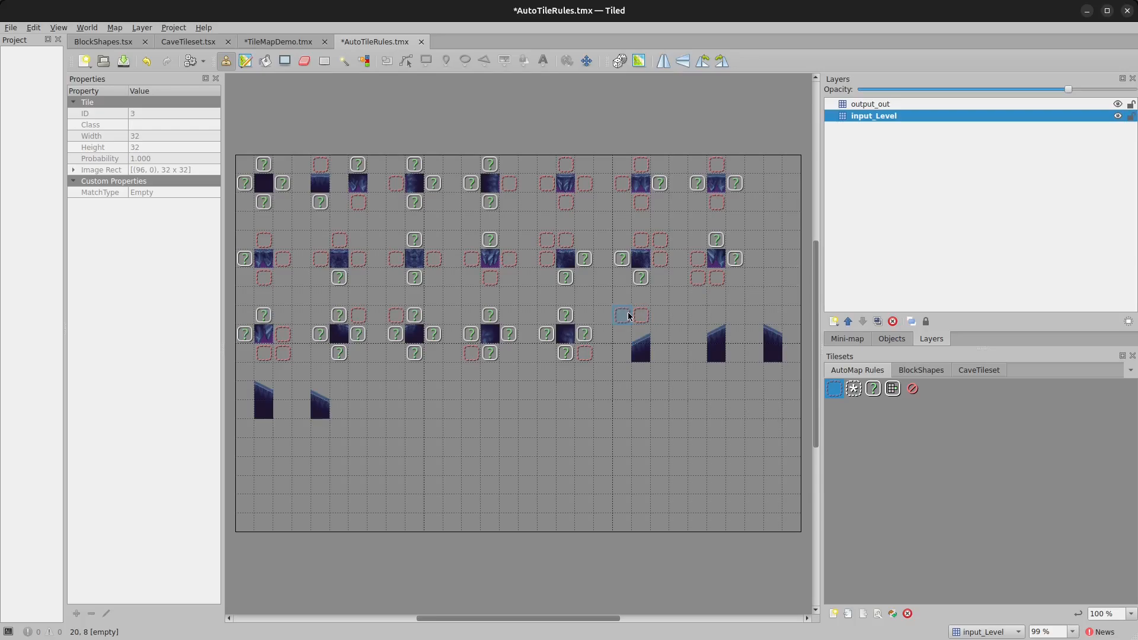
drag(630, 316, 622, 333)
click(873, 388)
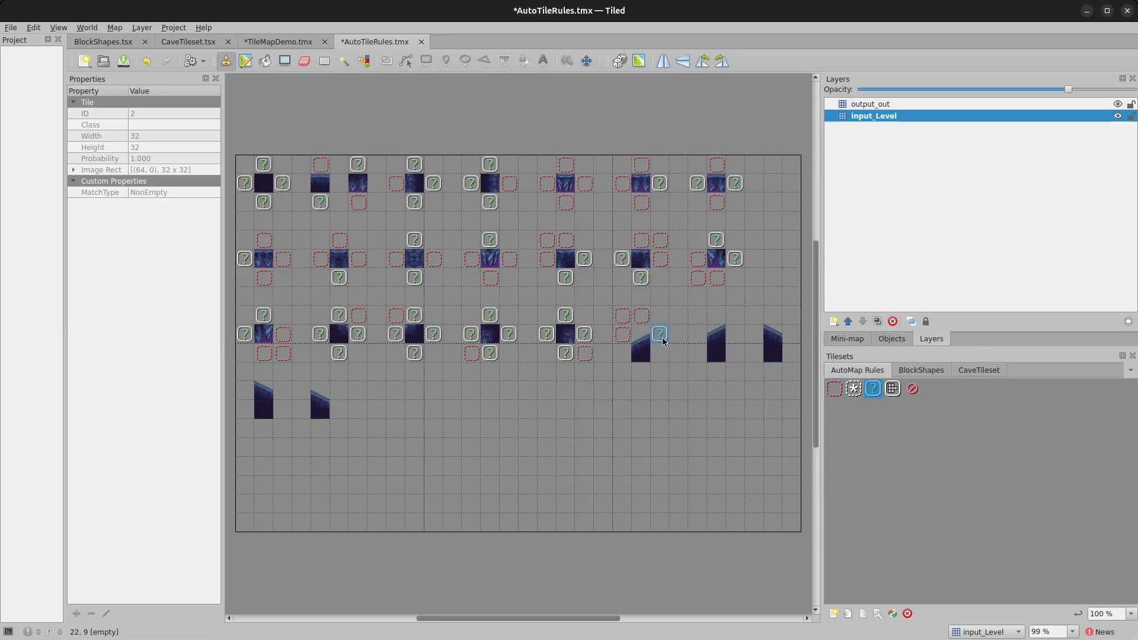
drag(663, 342, 663, 355)
- On input_Level, add Empty rule tiles above and above-left of the column 25 slope, and NonEmpty tiles at column 24, rows 9 and 10
click(833, 389)
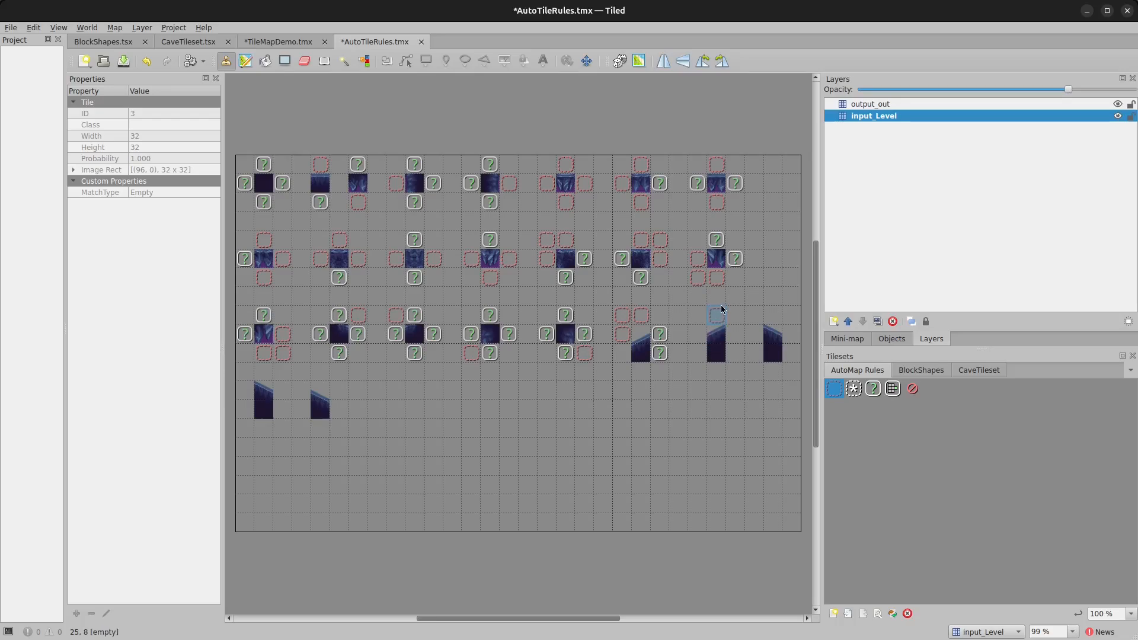
drag(721, 310, 699, 314)
click(873, 389)
click(723, 333)
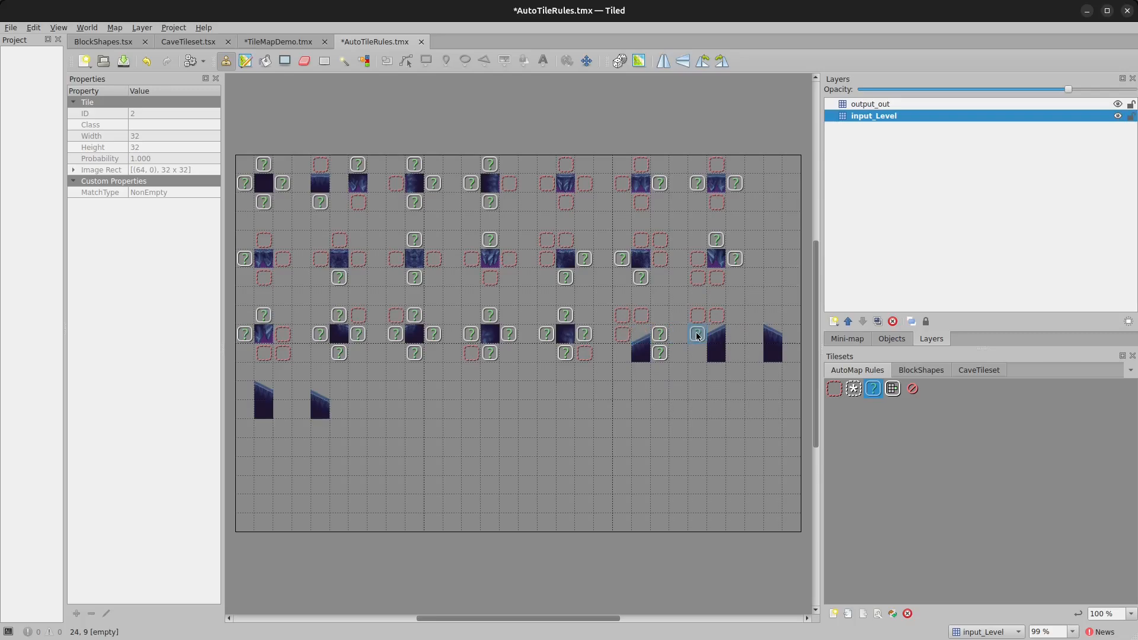
click(700, 346)
click(698, 356)
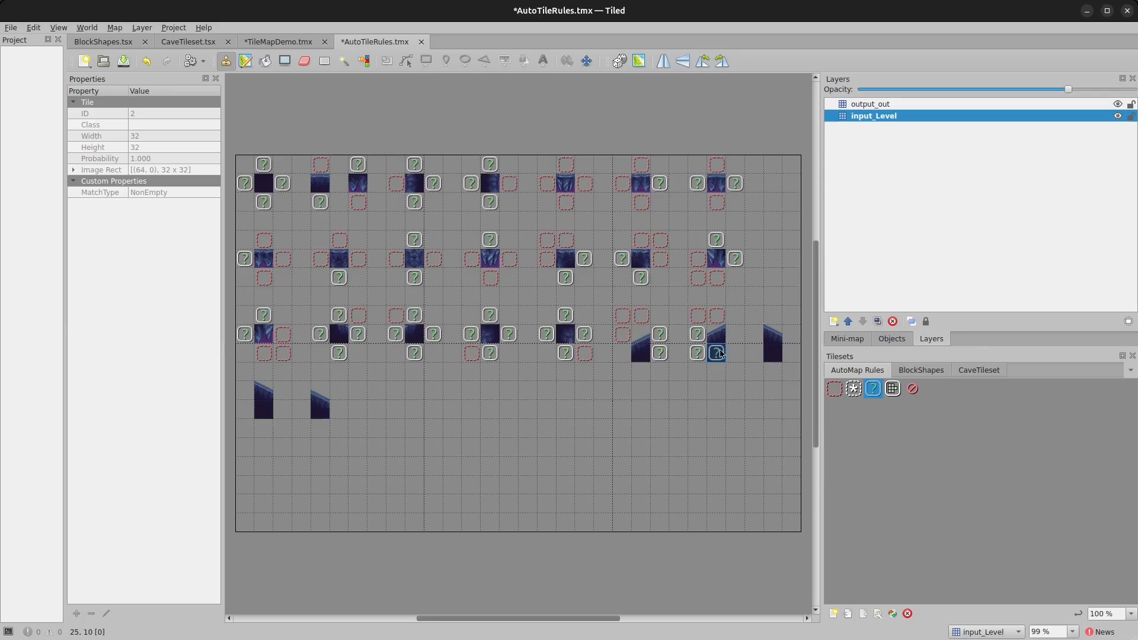
- On input_Level, add Empty rule tiles above and above-right of the column 28 slope, and NonEmpty tiles at column 29, rows 9 and 10
click(833, 393)
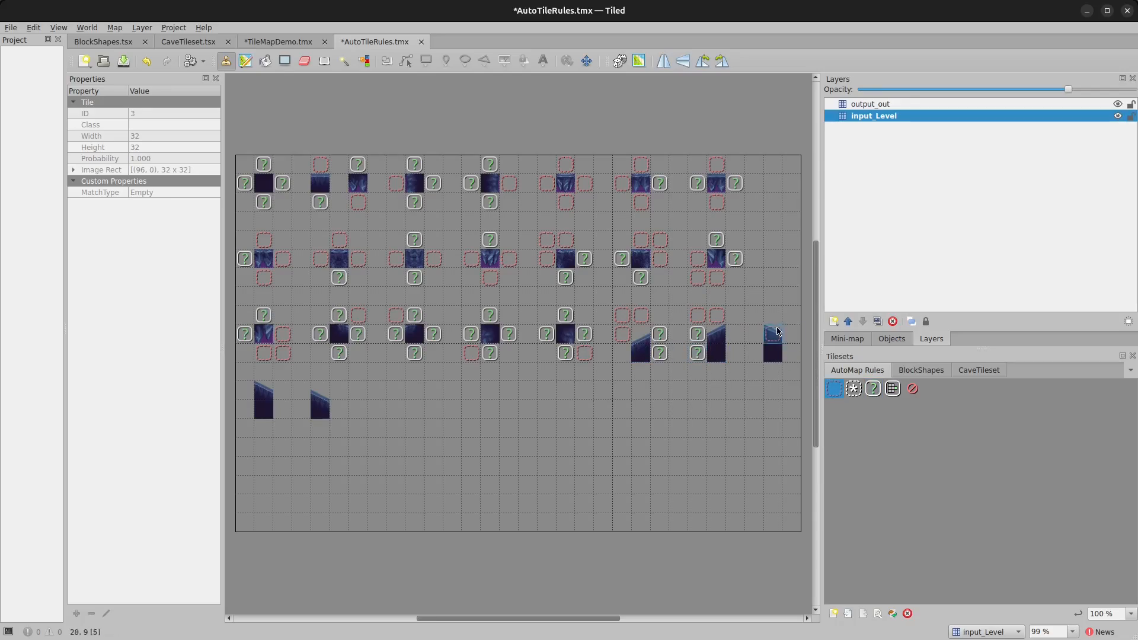
drag(781, 320, 794, 315)
click(794, 334)
click(873, 389)
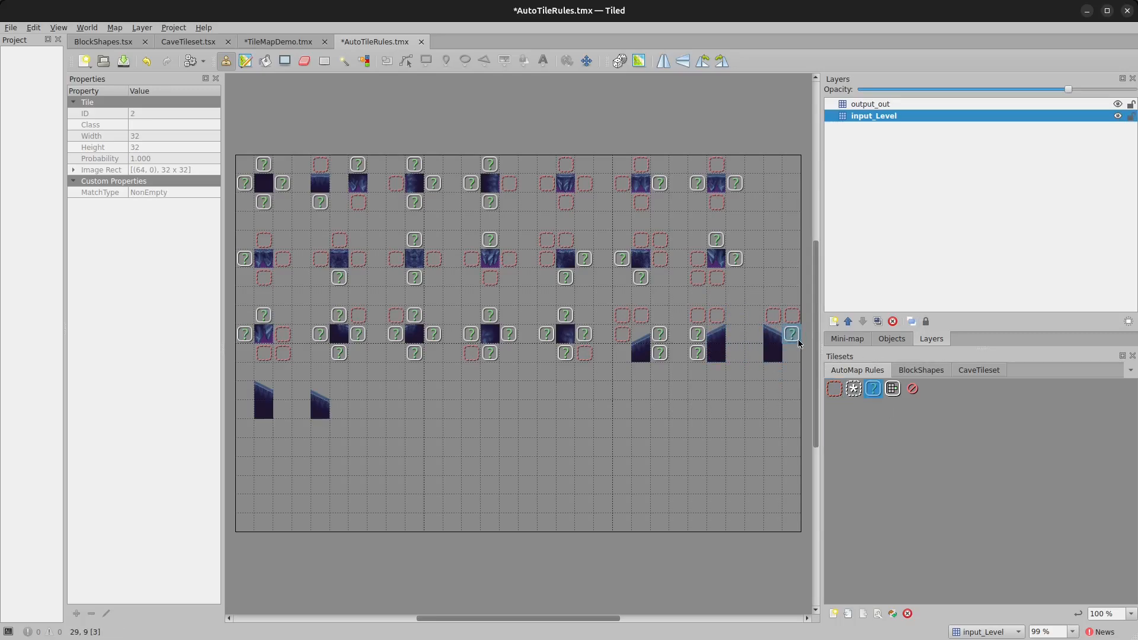
drag(794, 338, 795, 348)
- Delete the duplicate falling slope and its solid block at column 1, rows 12 and 13
key(r)
drag(306, 387, 325, 412)
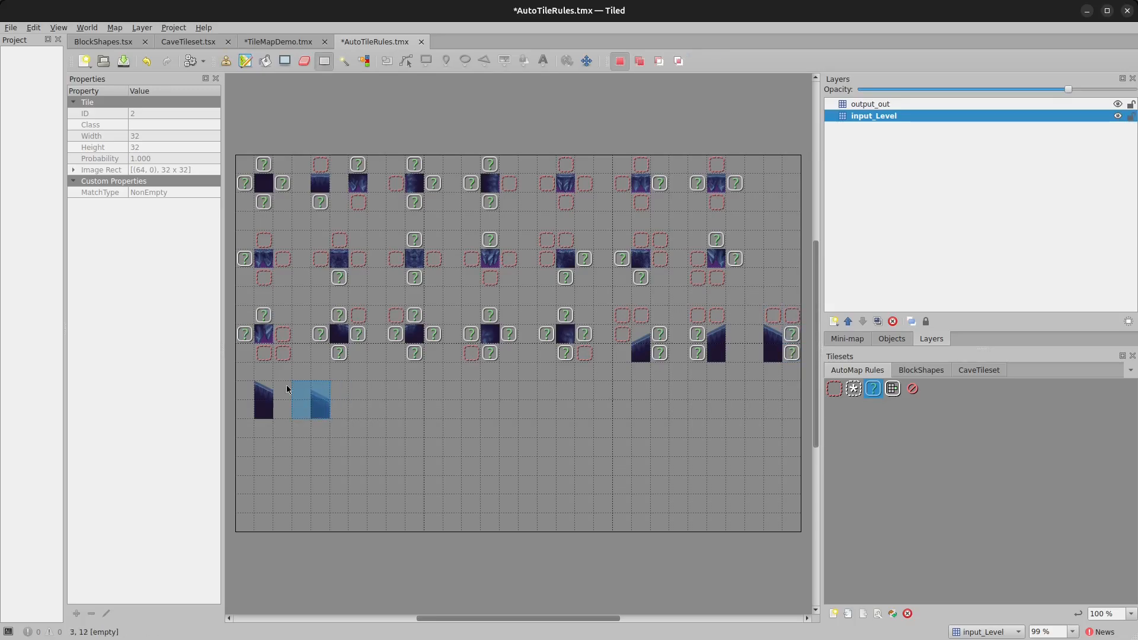
drag(238, 378, 265, 411)
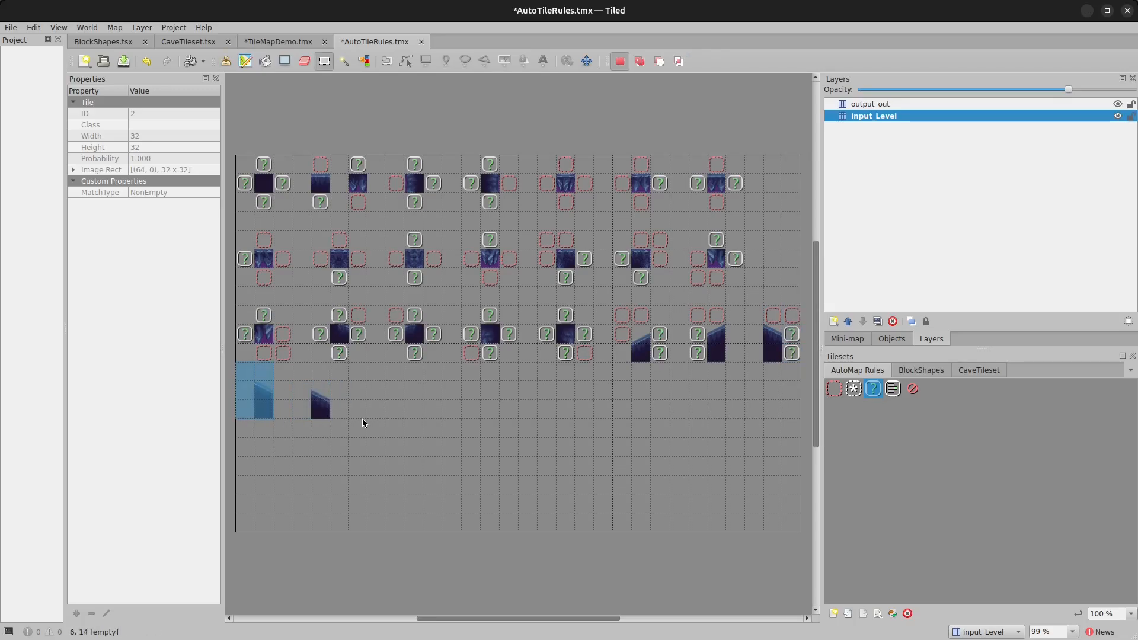
key(Delete)
- Move the column 4 slope and its base block on both output_out and input_Level to column 1, rows 13 and 14
shift+click(870, 104)
drag(308, 376, 324, 414)
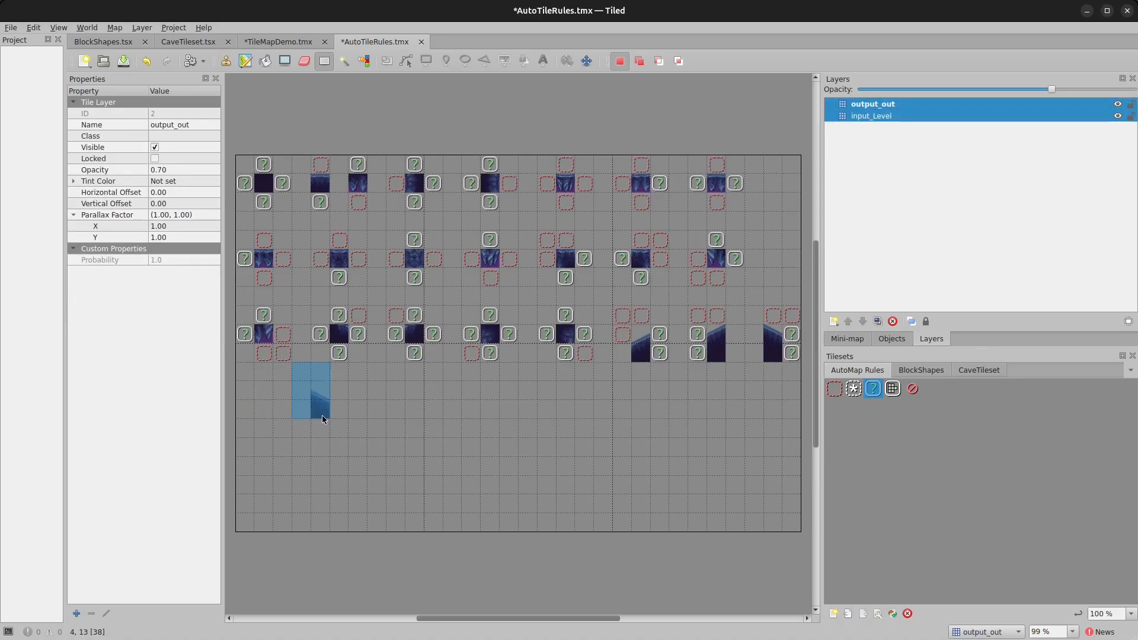
key(ctrl+x)
key(ctrl+v)
click(264, 425)
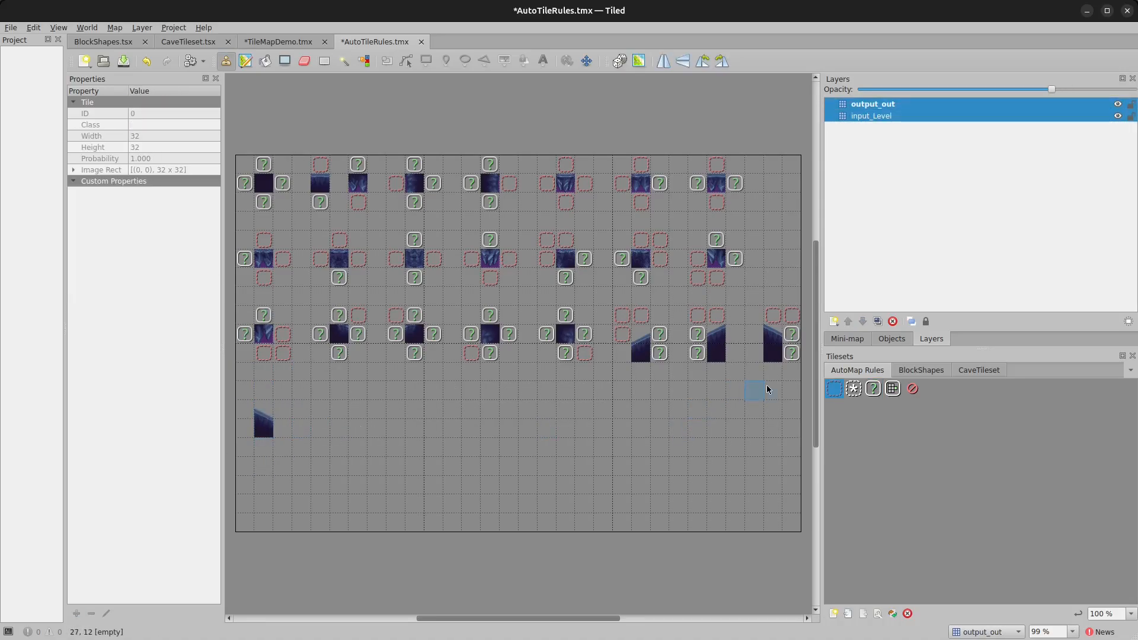
- On input_Level, add Empty rule tiles above, above-right and right of the column 1 slope, and NonEmpty tiles at column 0, rows 13 and 14
click(871, 117)
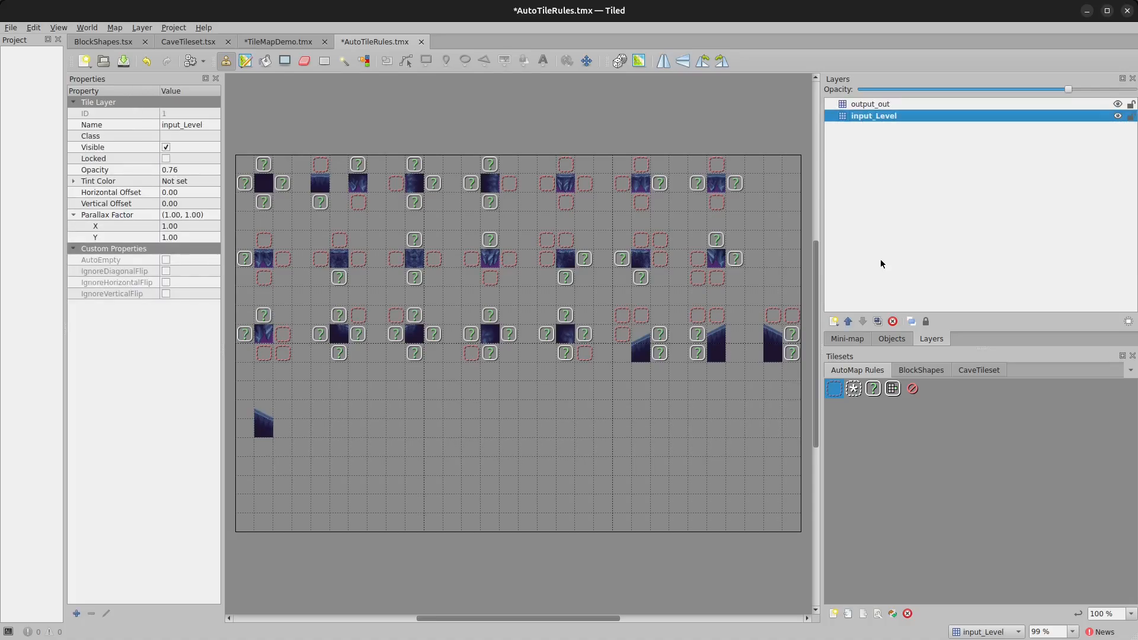
click(834, 388)
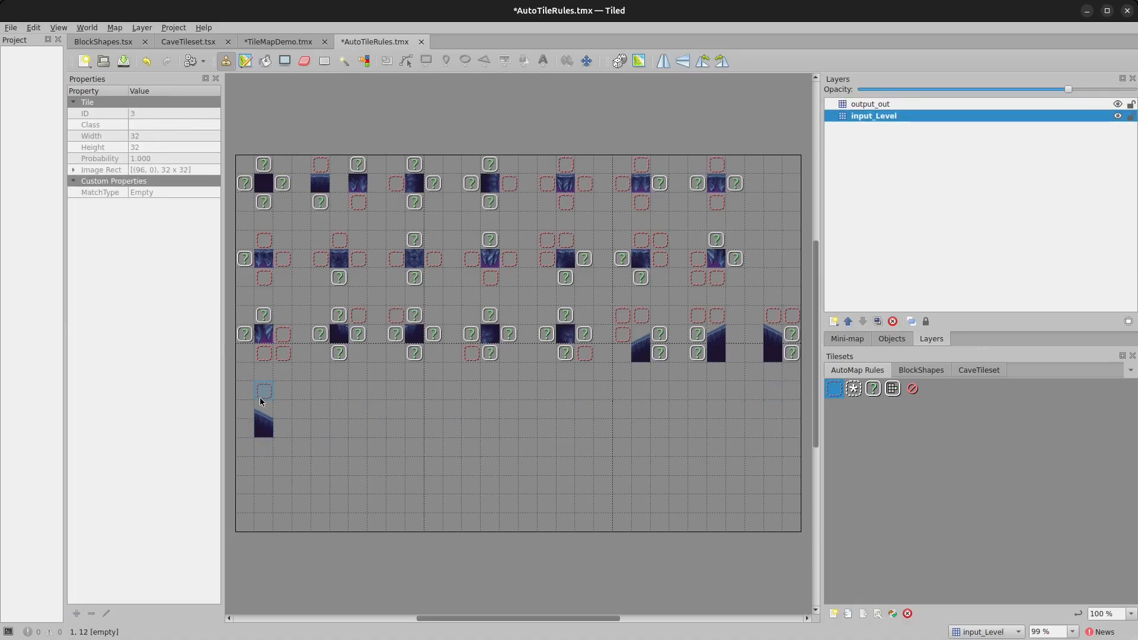
mouse_move(261, 401)
mouse_down()
mouse_move(279, 396)
mouse_move(283, 409)
mouse_up()
click(873, 388)
click(245, 429)
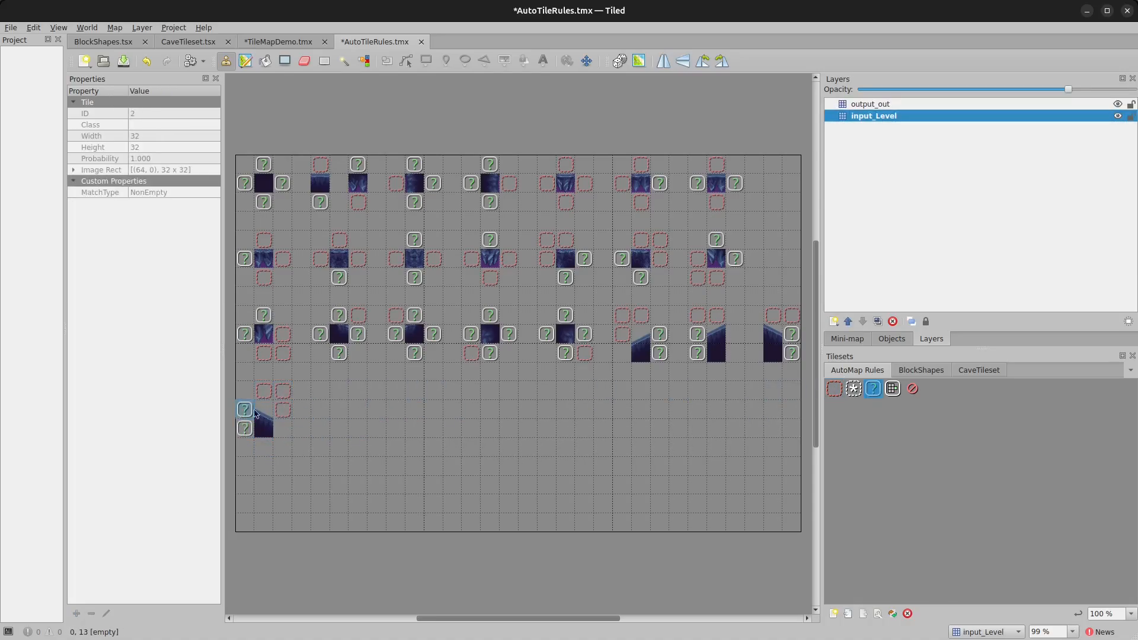
click(253, 412)
- Save the gentle-slope rules in AutoTileRules.tmx and run AutoMap again on TileMapDemo.tmx
key(ctrl+s)
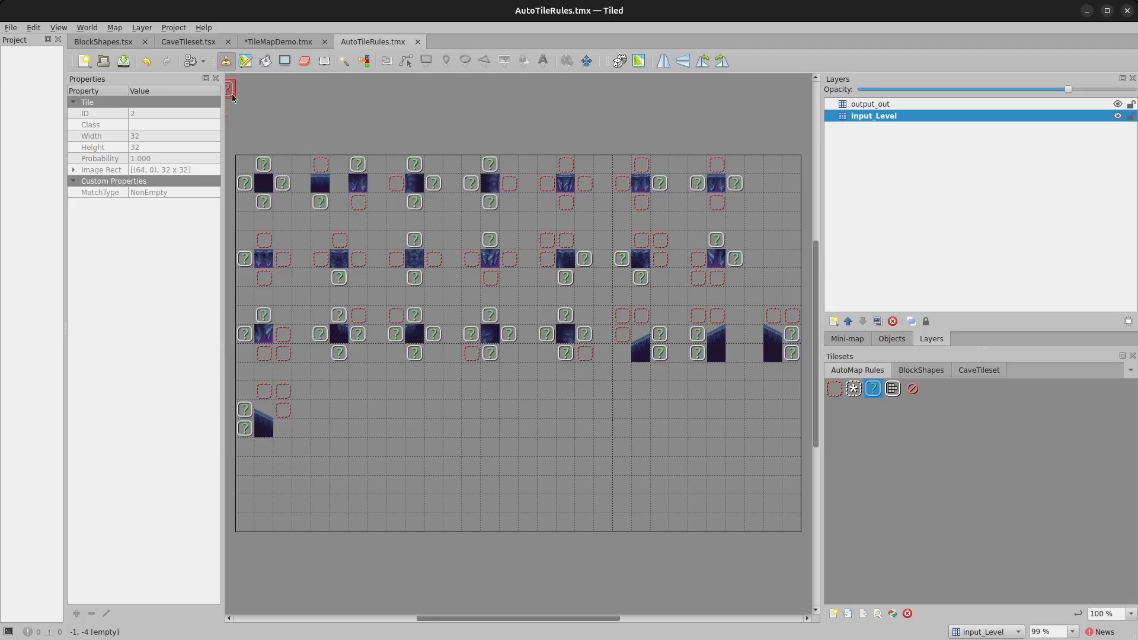
click(272, 45)
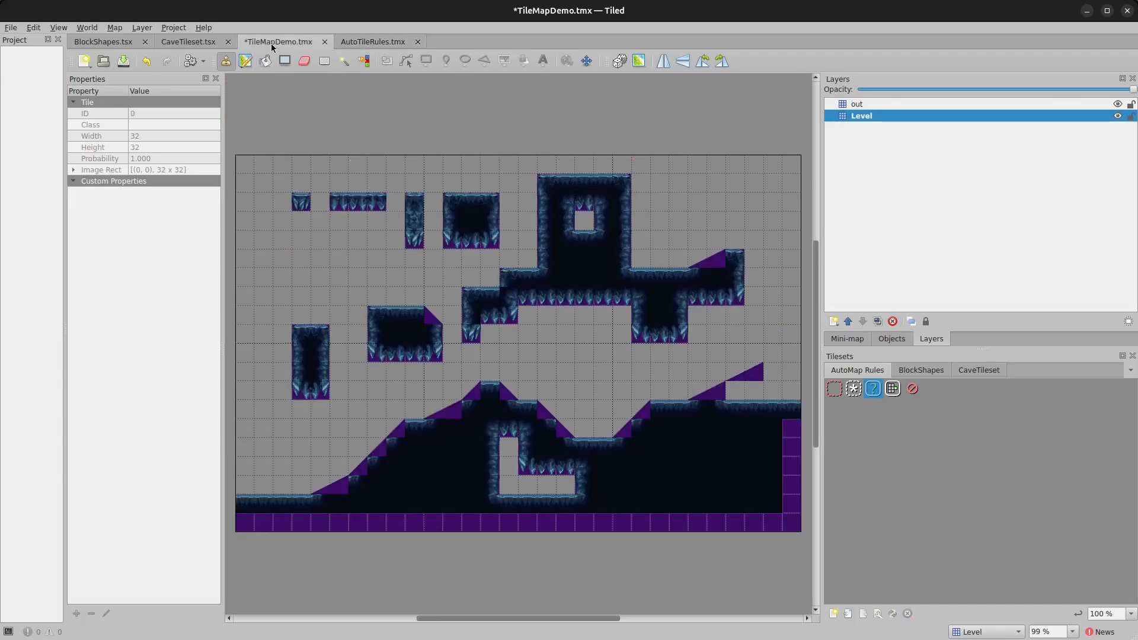
key(ctrl+m)
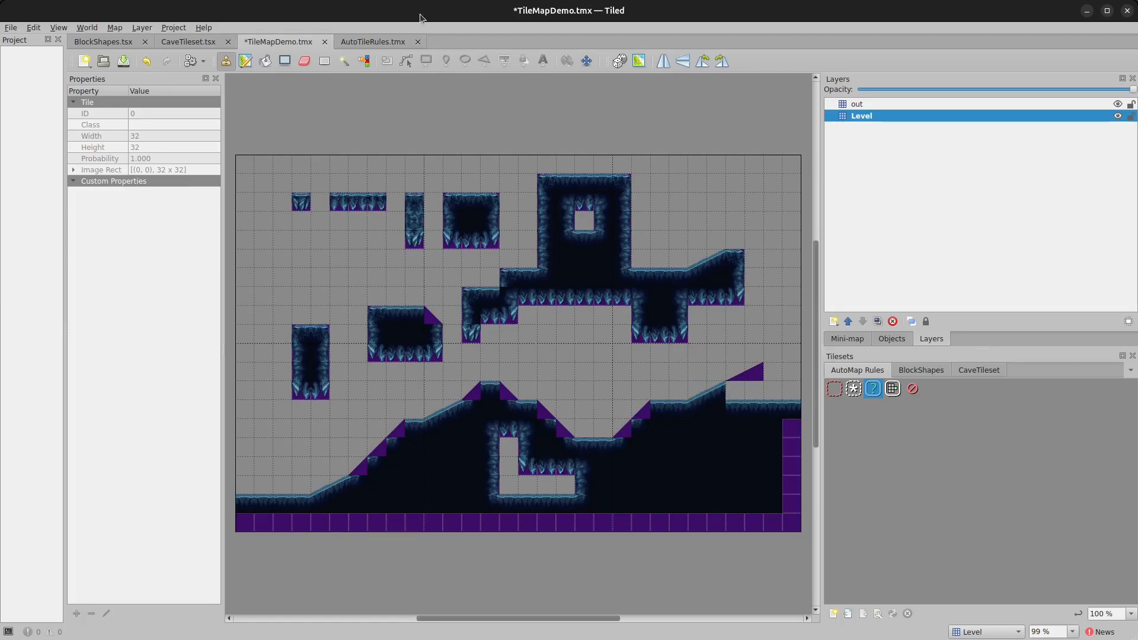
- In AutoTileRules.tmx, place a rising steep slope at column 5 and a falling one at column 8, row 13, on input_Level, with solid blocks beneath
click(376, 42)
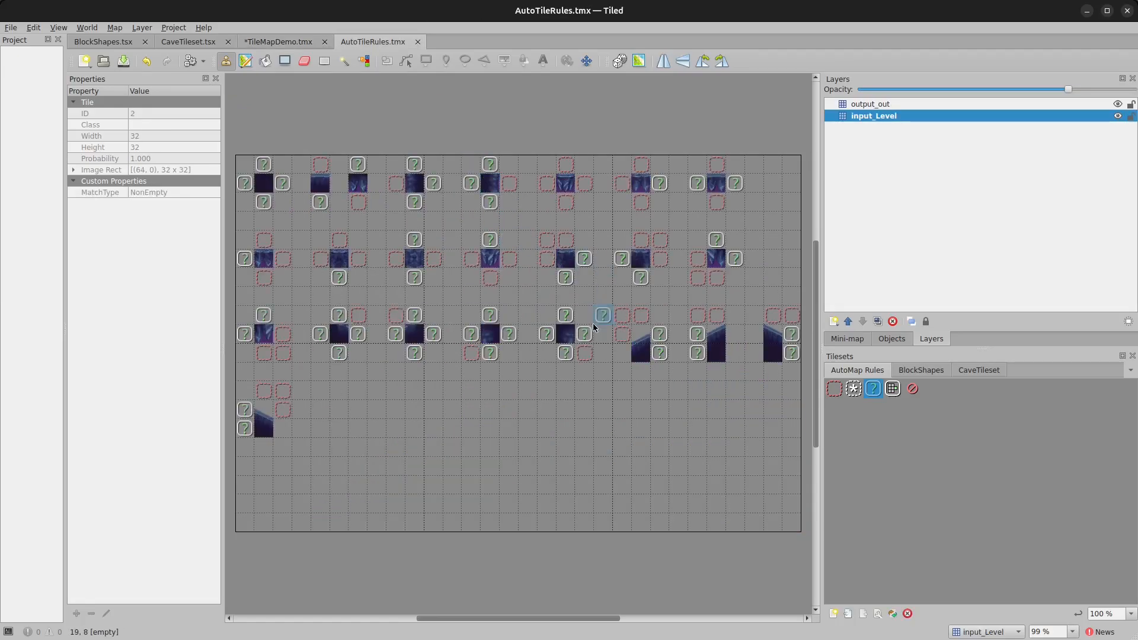
click(922, 370)
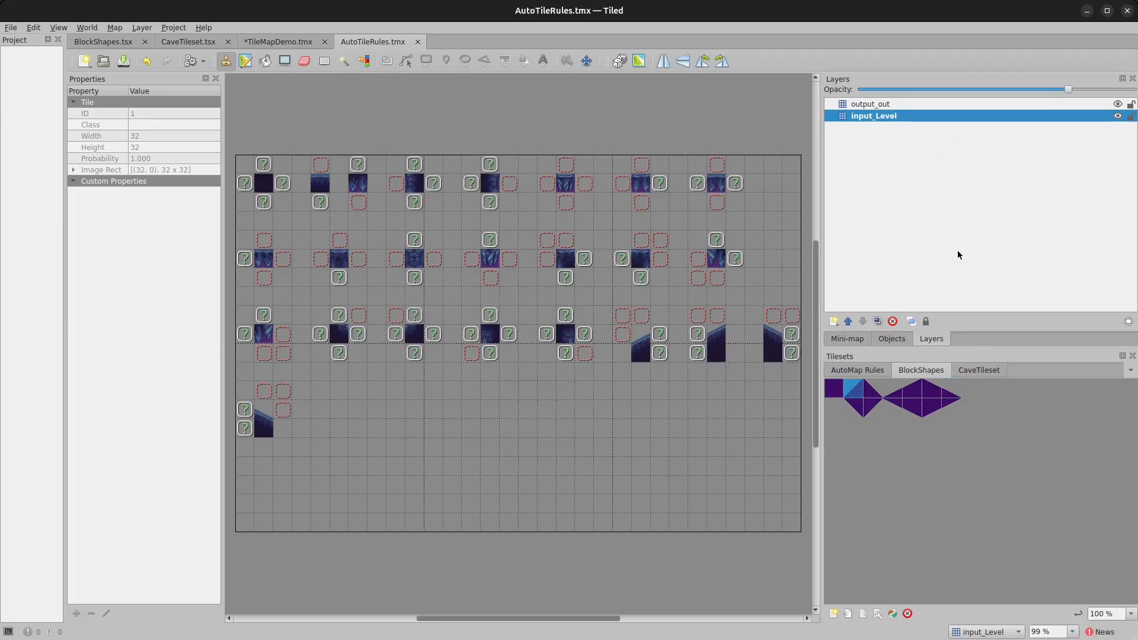
click(335, 412)
click(871, 388)
click(396, 409)
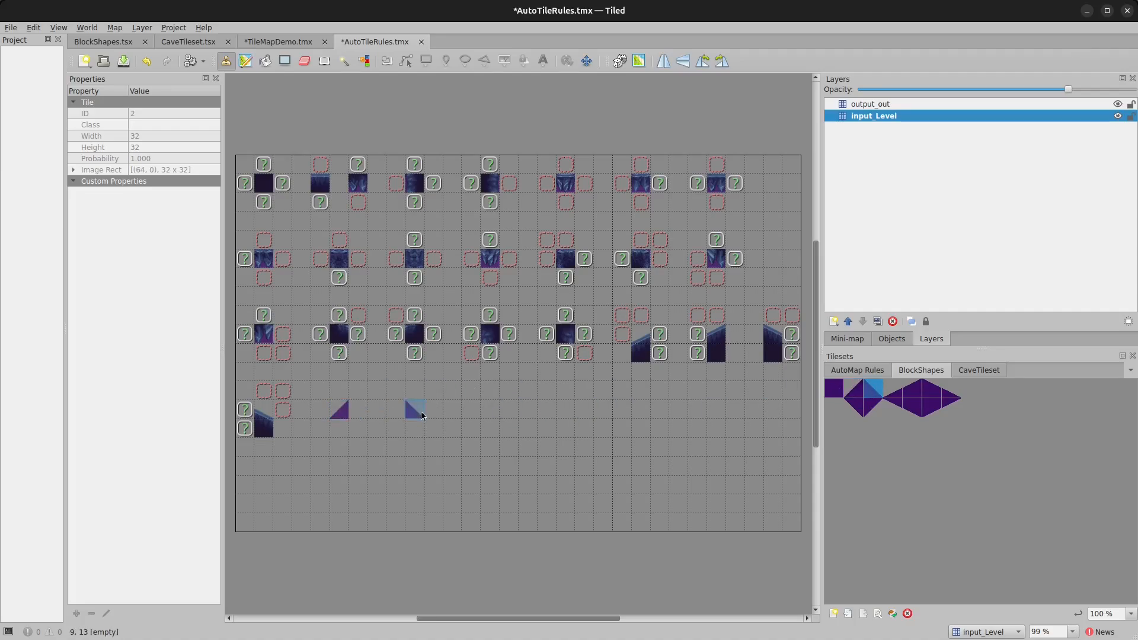
click(832, 388)
click(339, 428)
click(395, 428)
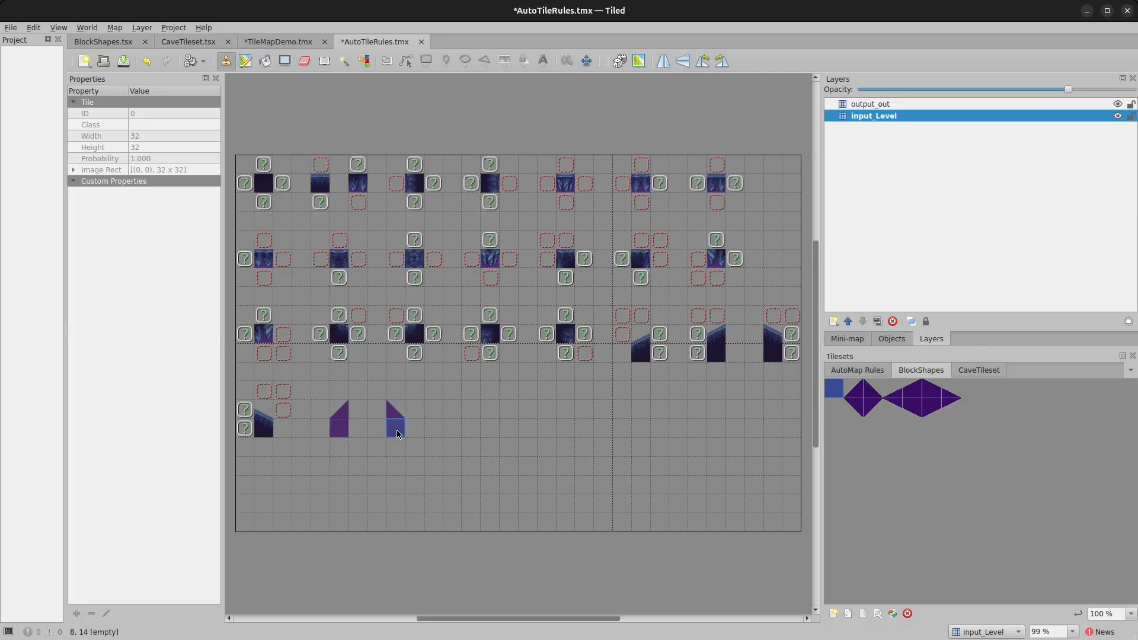
- On output_out, cover the column 5 and column 8 slopes and their base blocks with the matching steep-slope CaveTileset tiles
click(978, 370)
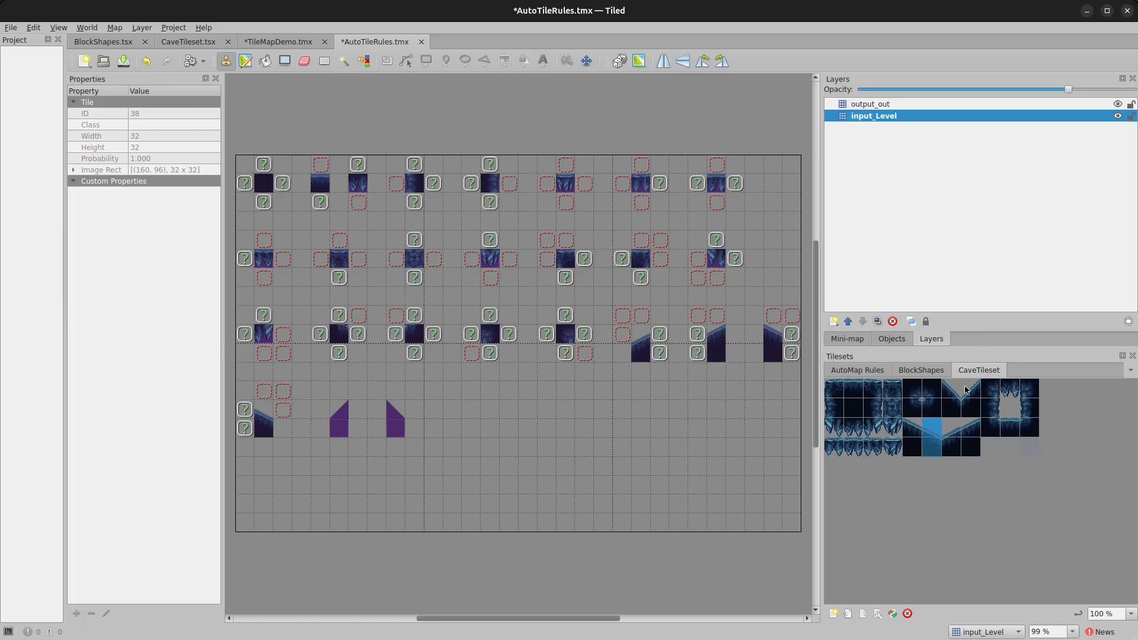
click(871, 104)
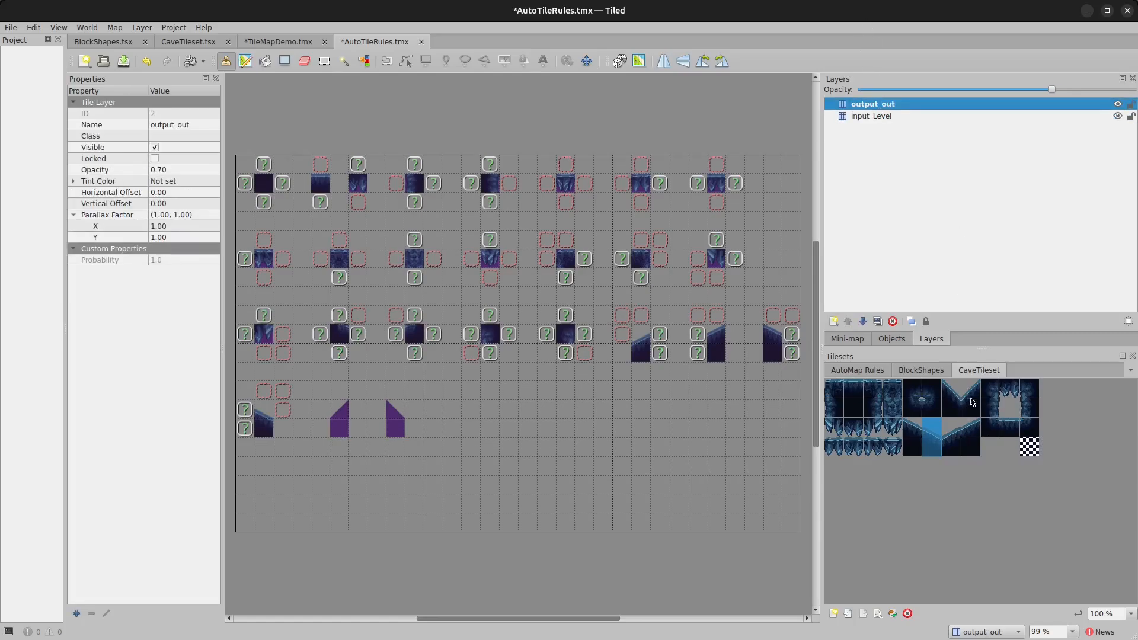
click(971, 388)
click(346, 409)
click(971, 408)
click(340, 427)
click(951, 390)
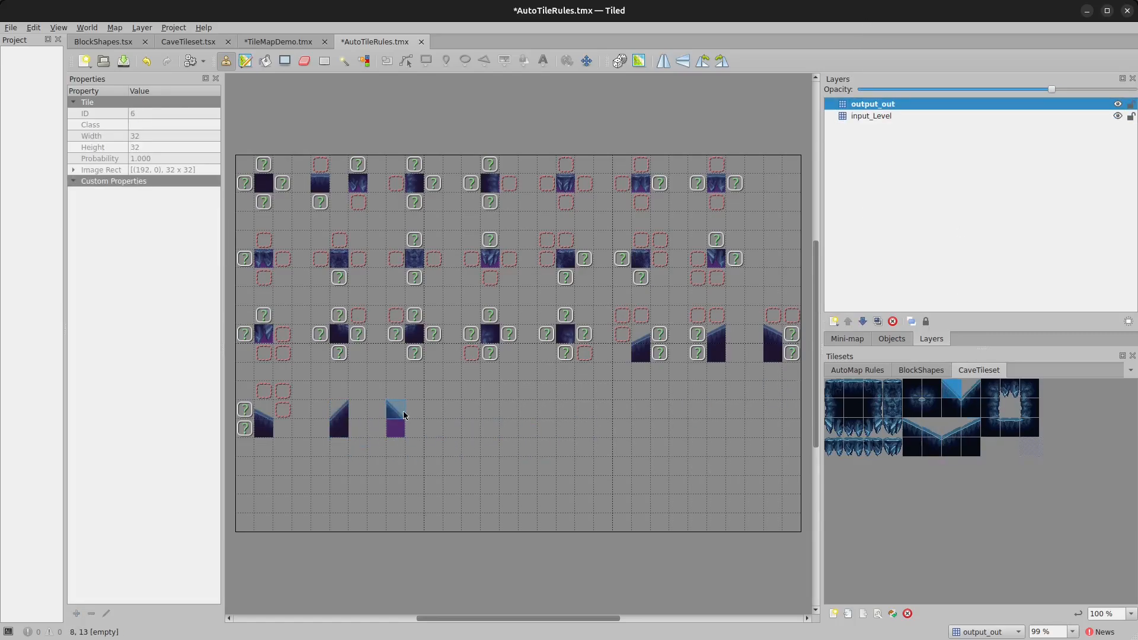
click(400, 412)
click(952, 407)
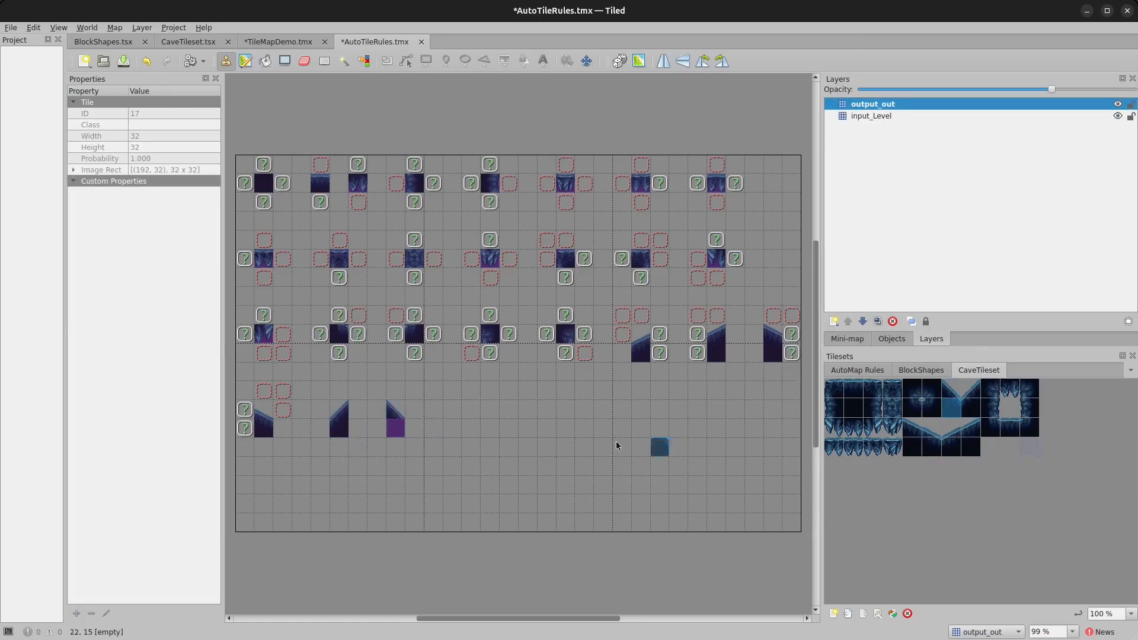
- On input_Level, add Empty rule tiles above, diagonally above and beside the open side of the column 5 and column 8 slopes
click(871, 116)
click(864, 371)
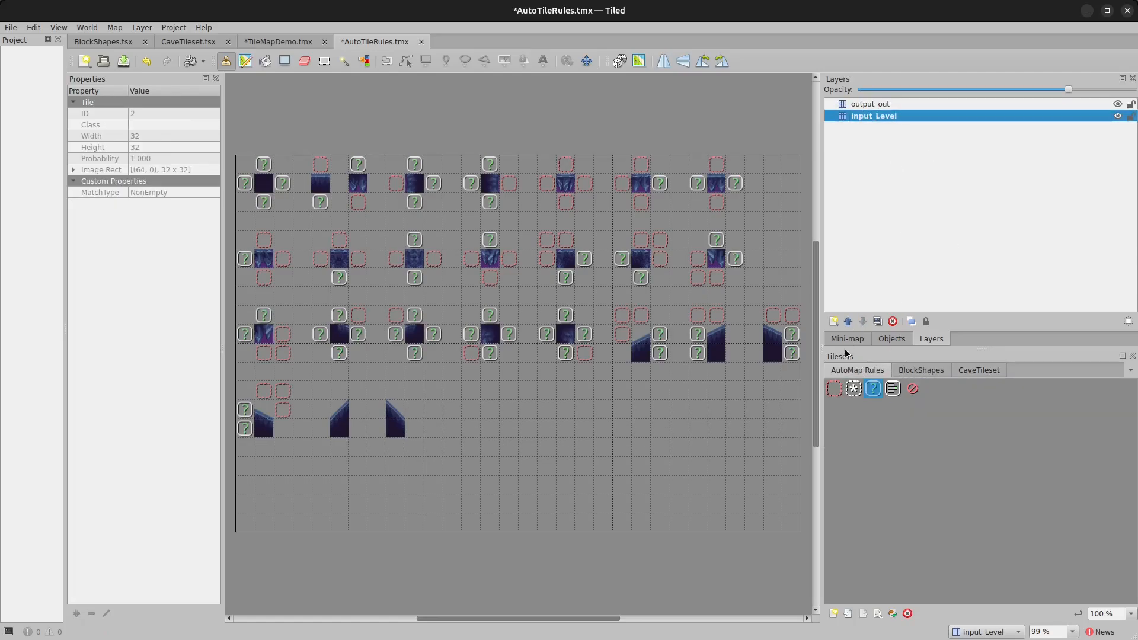
click(834, 388)
click(339, 391)
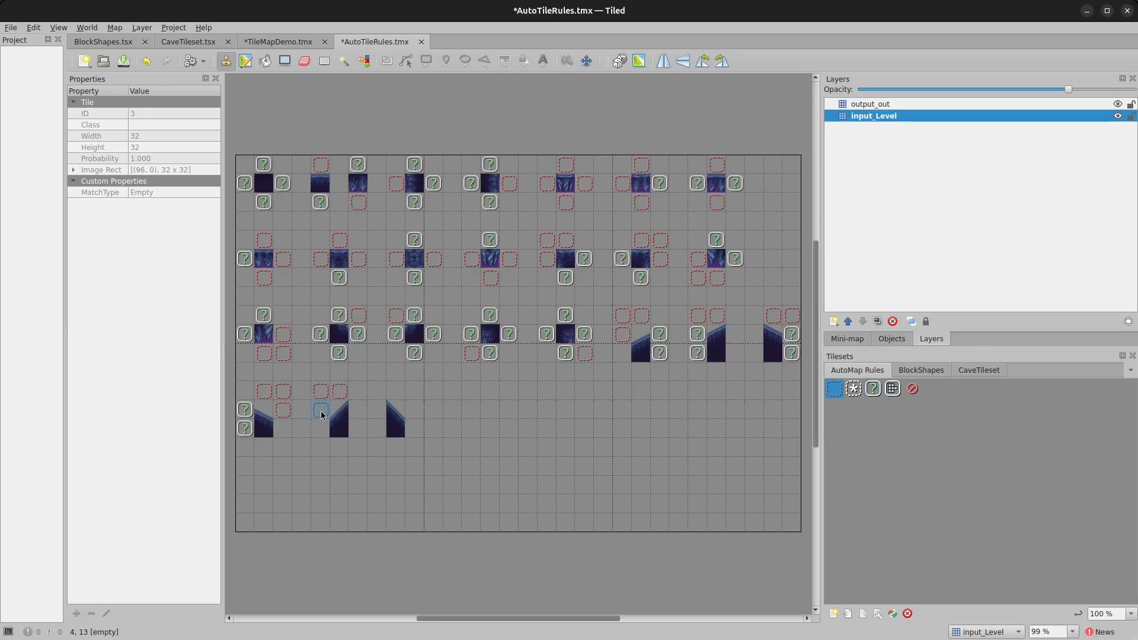
click(324, 409)
click(396, 391)
click(415, 391)
click(414, 410)
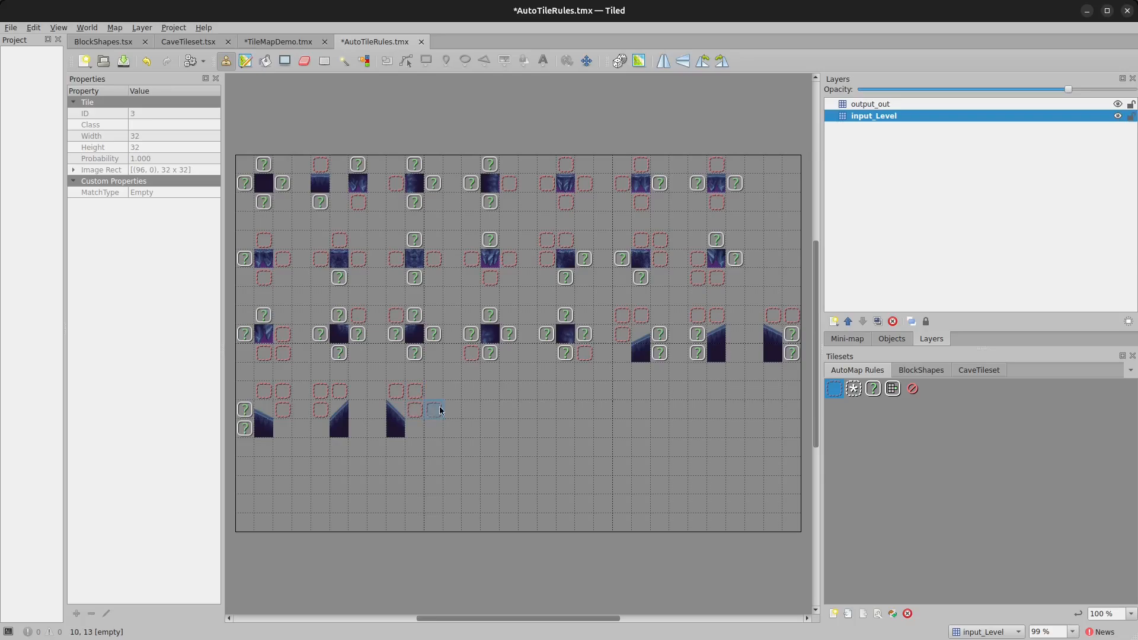
- Save the steep-slope rules in AutoTileRules.tmx and run AutoMap on TileMapDemo.tmx
key(ctrl+s)
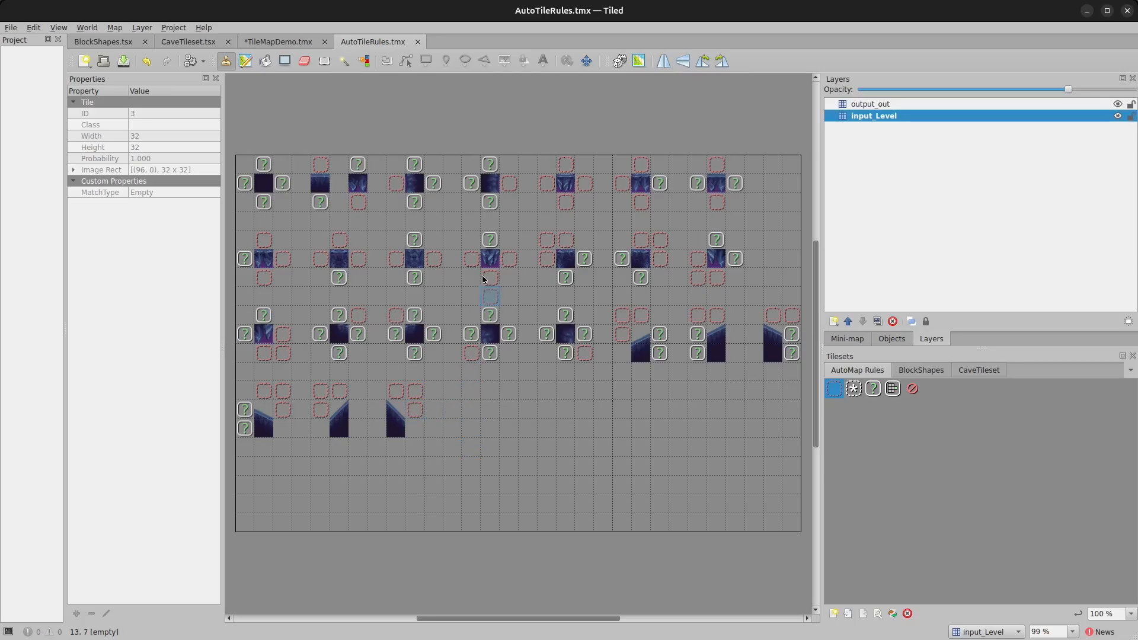
click(293, 42)
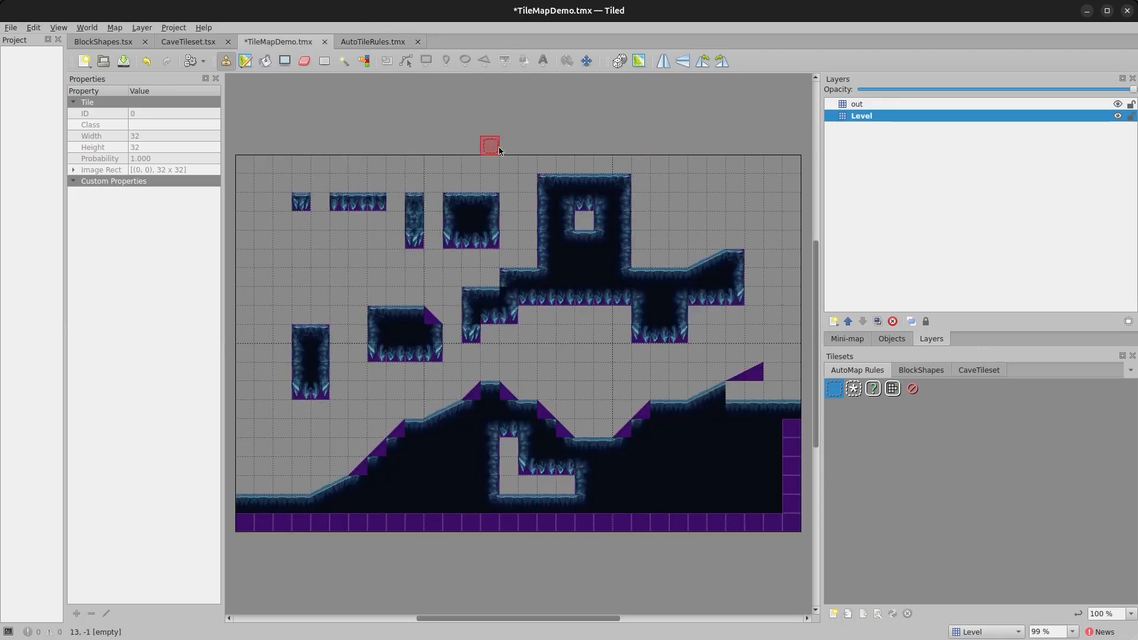
key(ctrl+m)
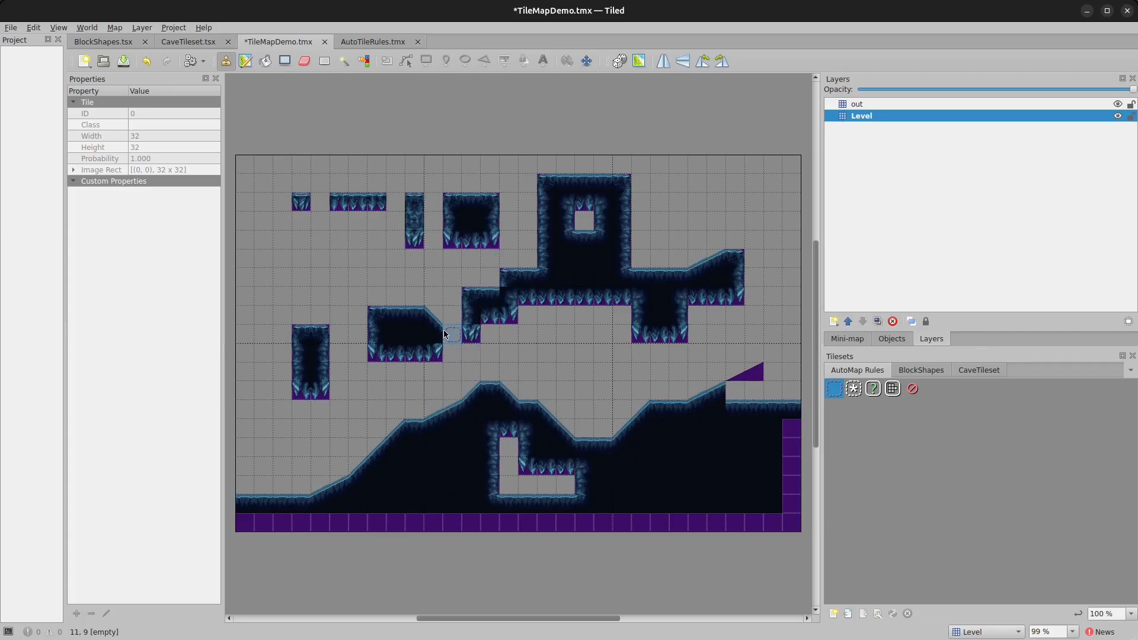
- Compare the CaveTileset right-edge tile with the block beneath the falling steep slope on the small platform
ctrl+scroll(436, 313, up, 3)
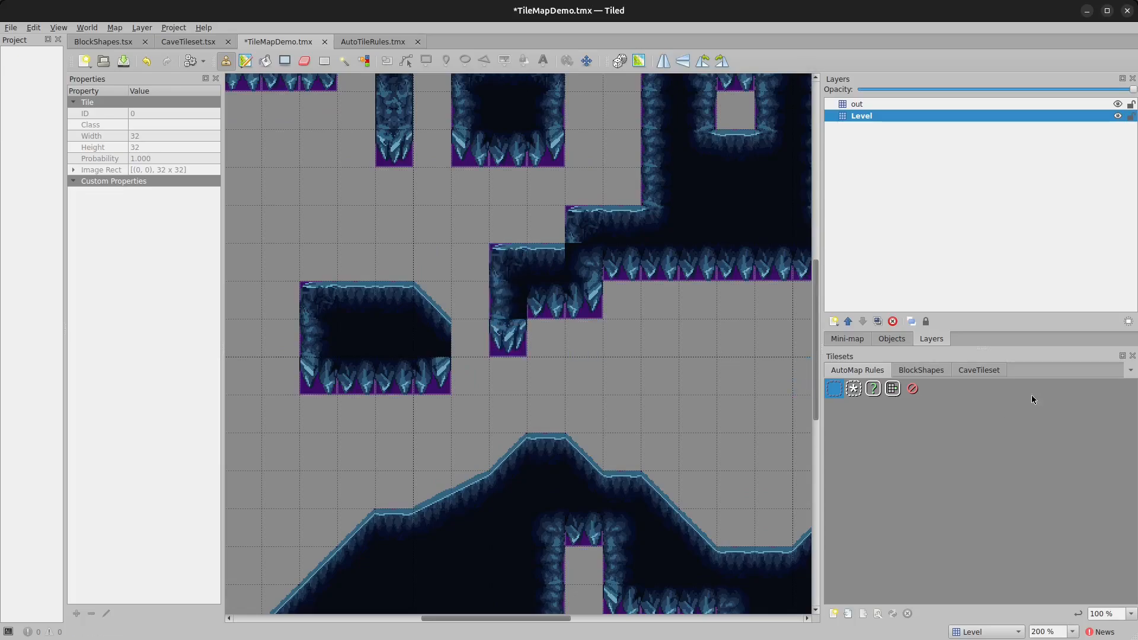
click(980, 371)
click(872, 407)
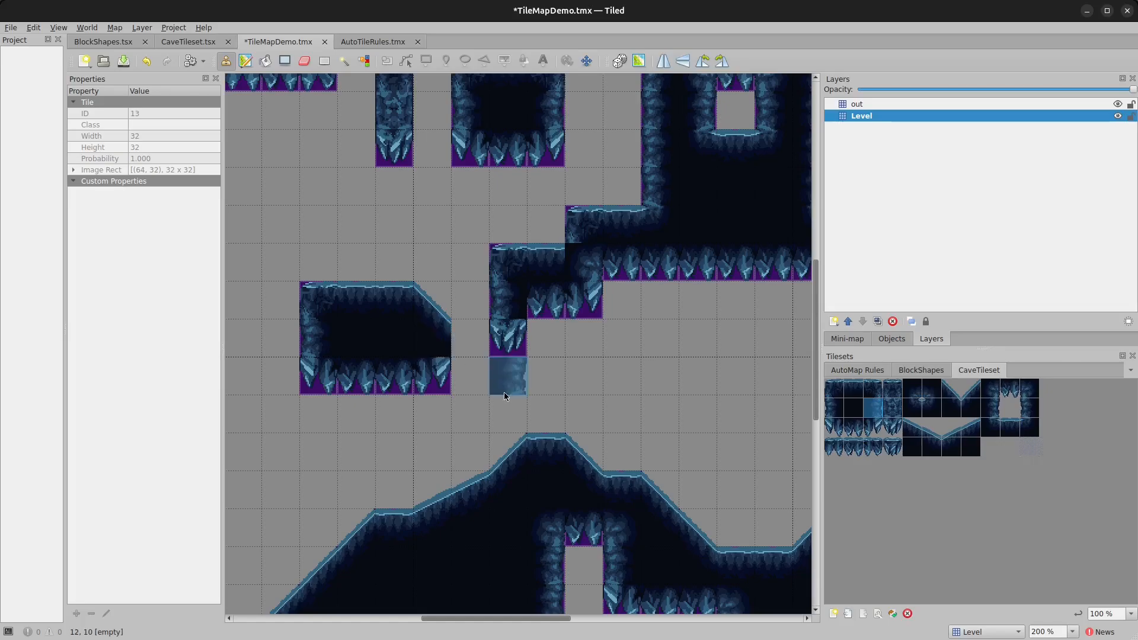
click(432, 347)
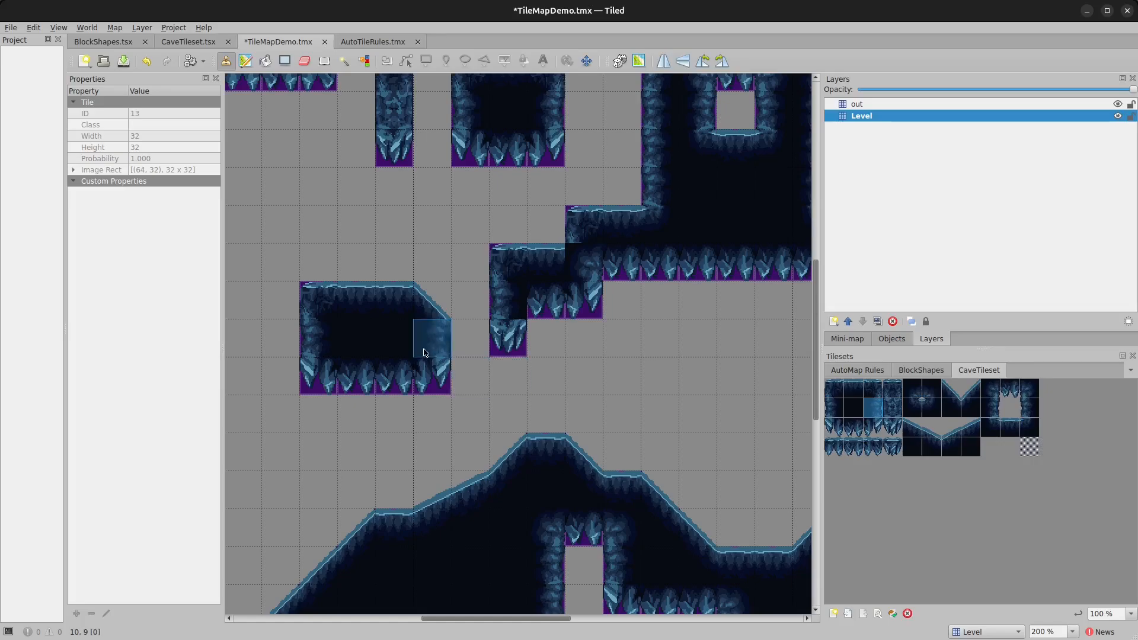
- In AutoTileRules.tmx, place a rising steep slope at column 12 and a falling one at column 16, row 13, on input_Level, with solid blocks beneath
click(372, 43)
click(855, 117)
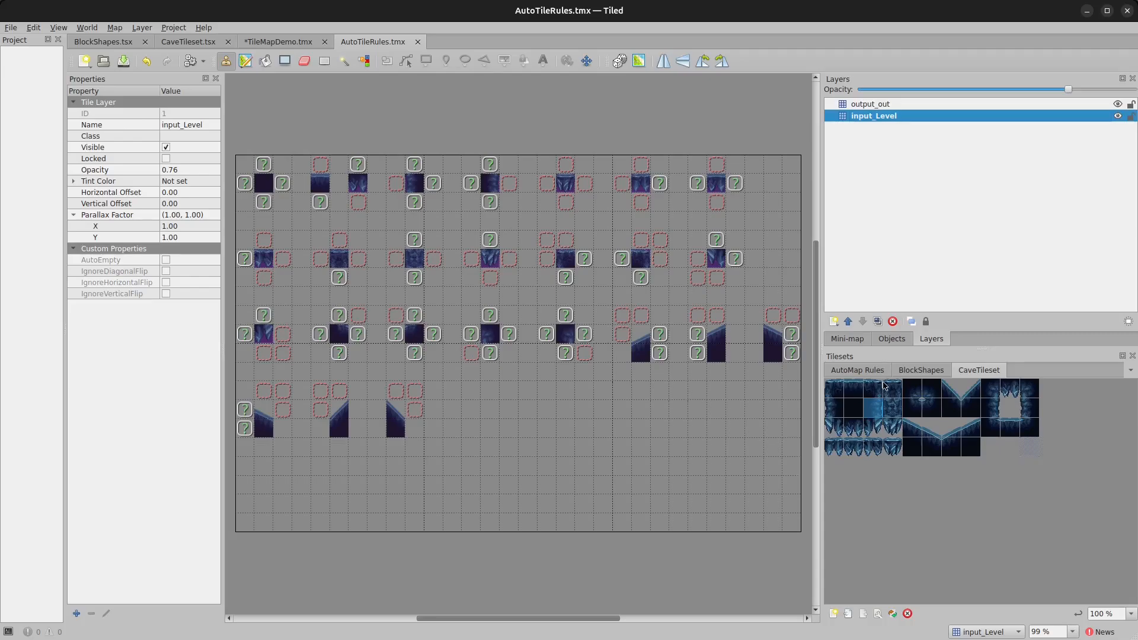
click(922, 370)
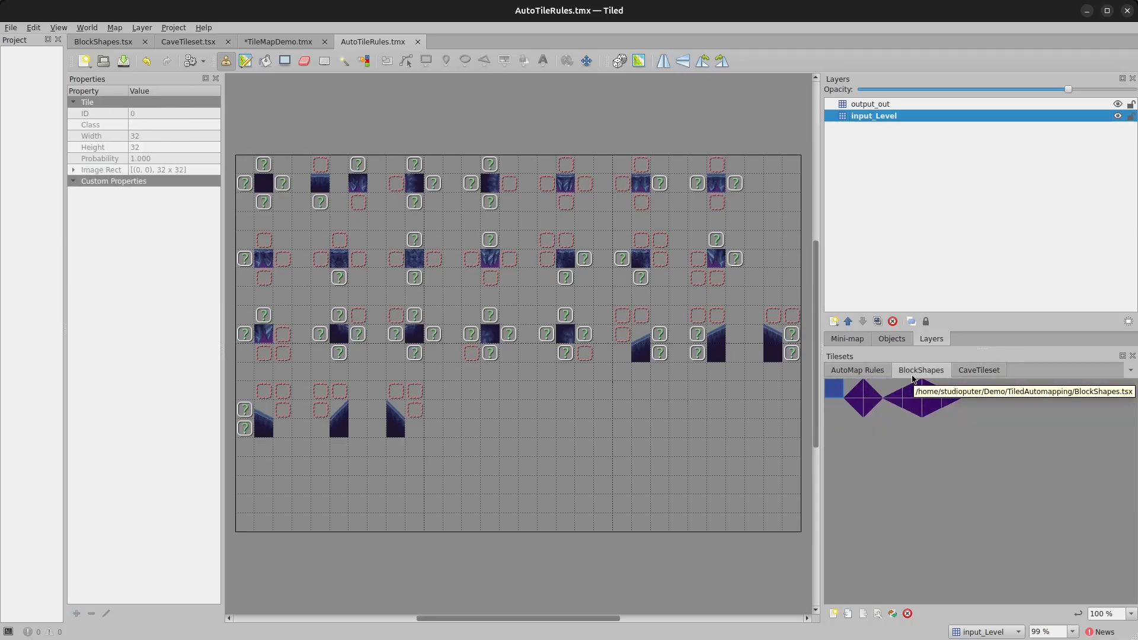
click(854, 389)
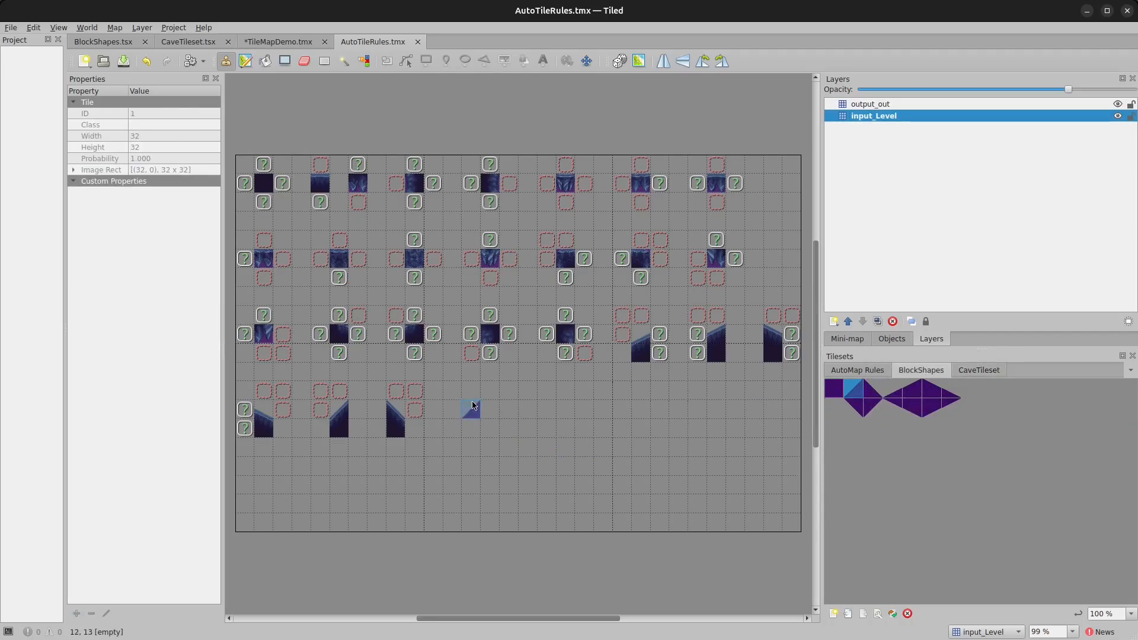
click(474, 406)
key(x)
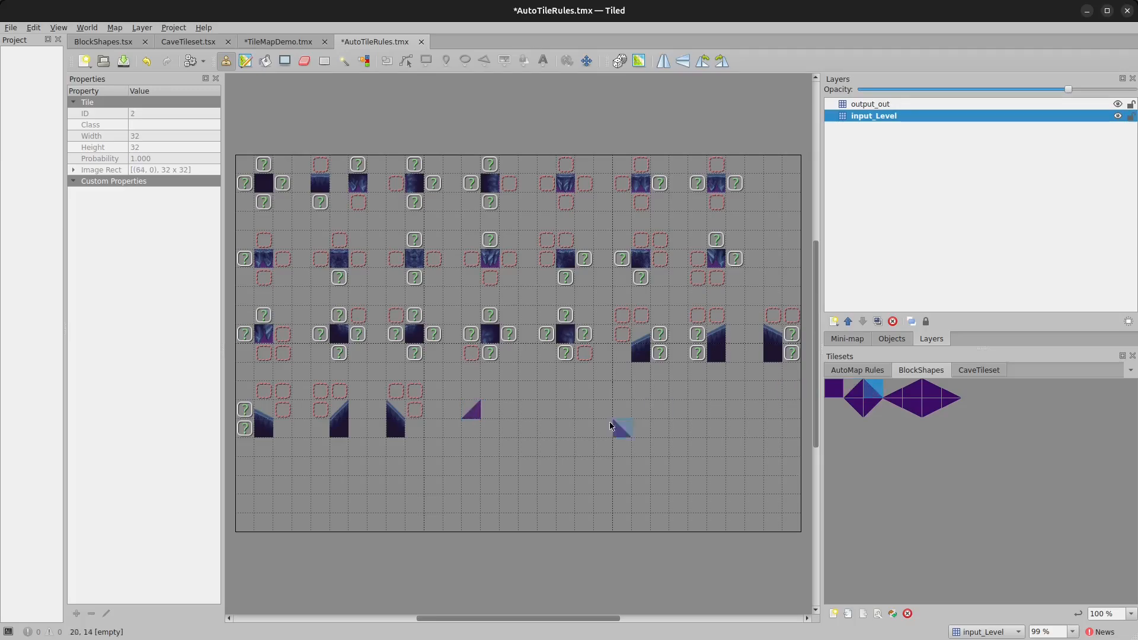
click(546, 409)
click(834, 388)
click(471, 428)
click(546, 428)
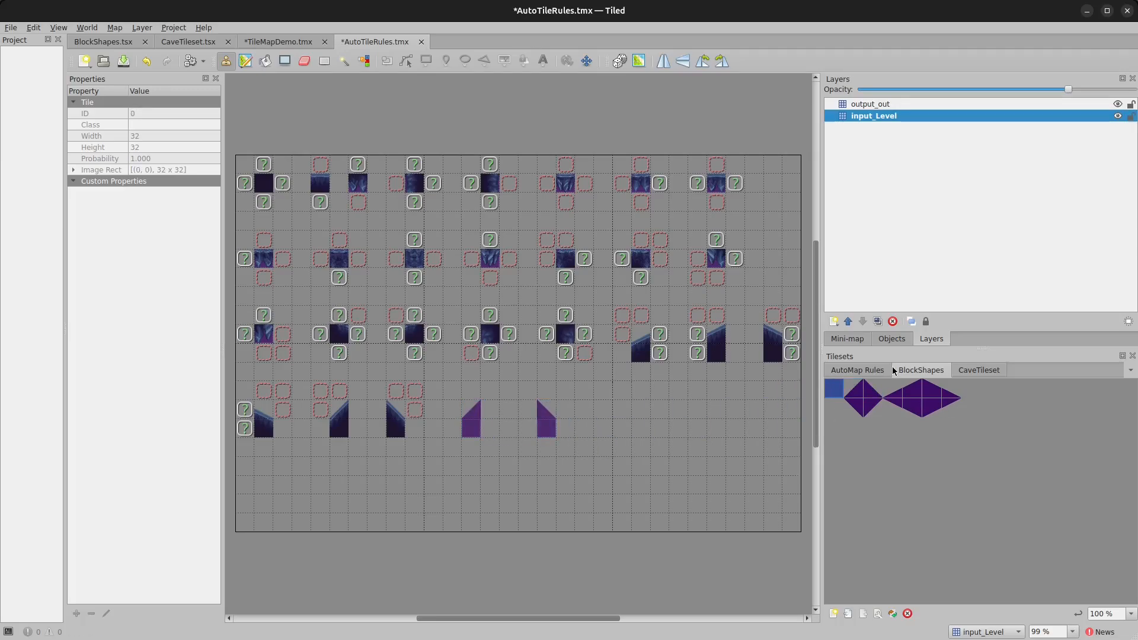
- Around the column 12 slope, add NonEmpty tiles below its base and at column 13, rows 13 and 14, and Empty tiles above and left of its base
click(855, 375)
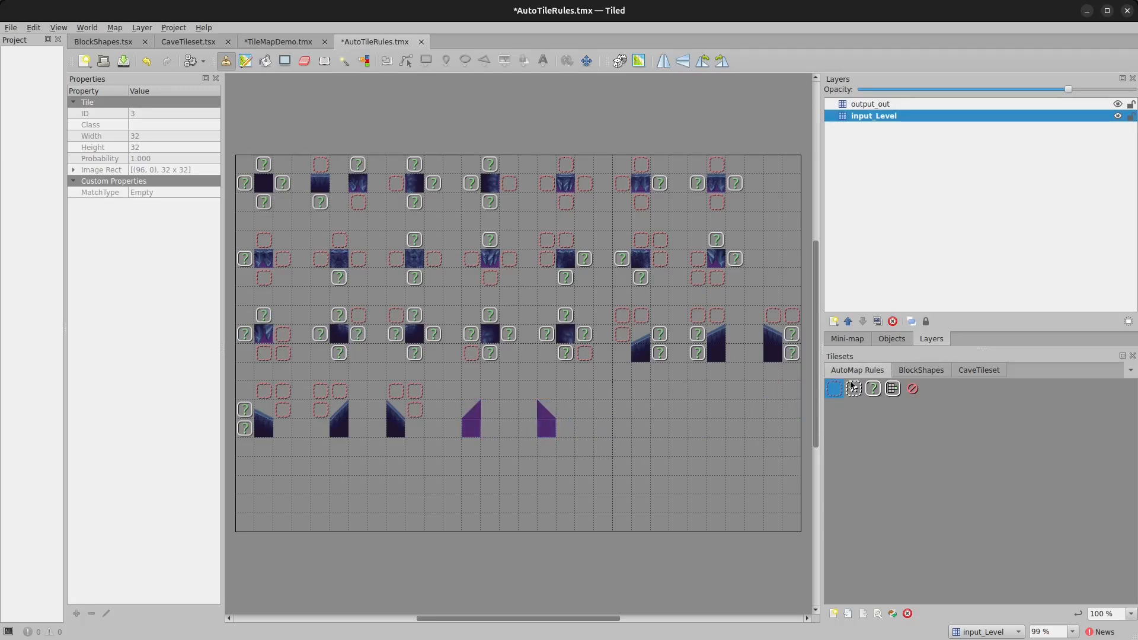
click(873, 389)
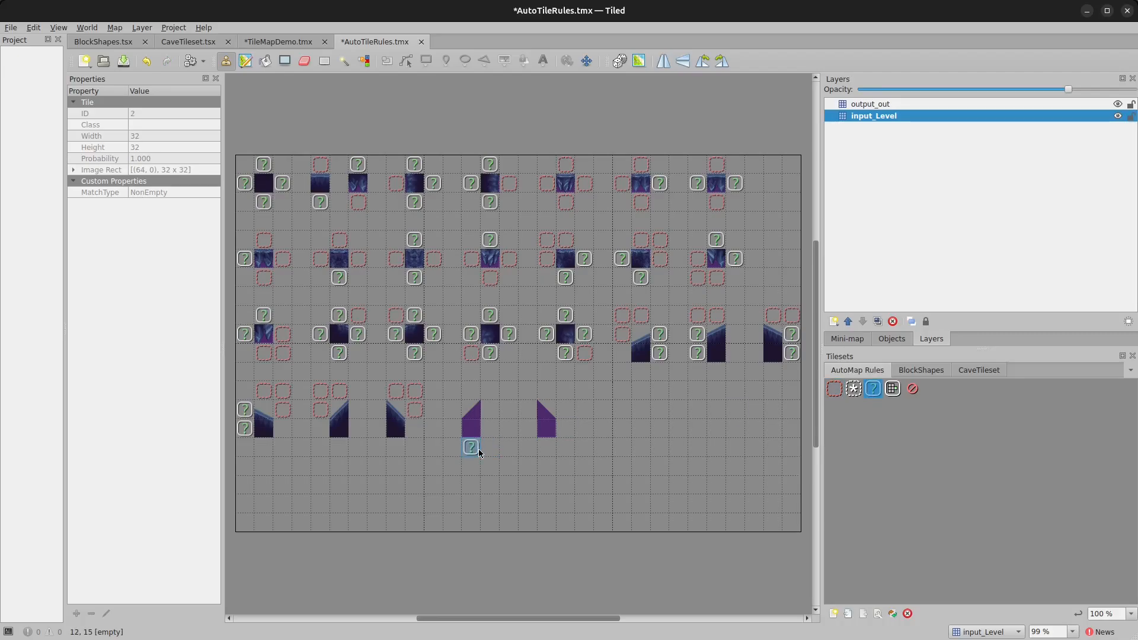
click(480, 453)
drag(484, 422, 486, 410)
click(834, 389)
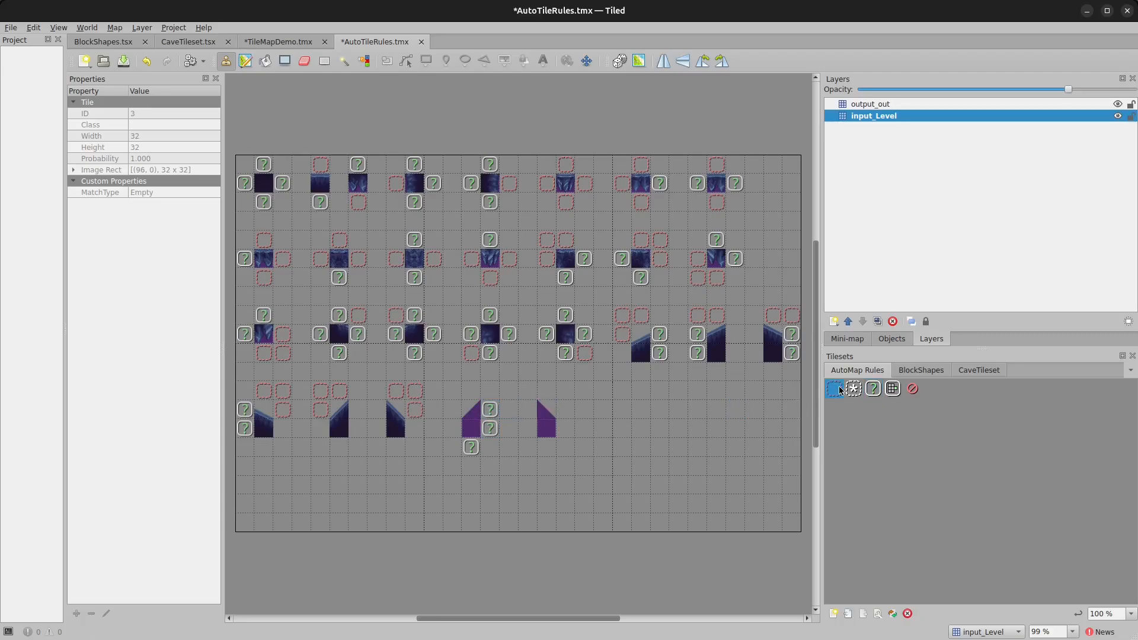
click(453, 429)
click(472, 396)
- On output_out, cover the column 12 and column 16 slopes with steep-slope cave tiles and their bases with left-edge and right-edge tiles
click(875, 105)
click(978, 371)
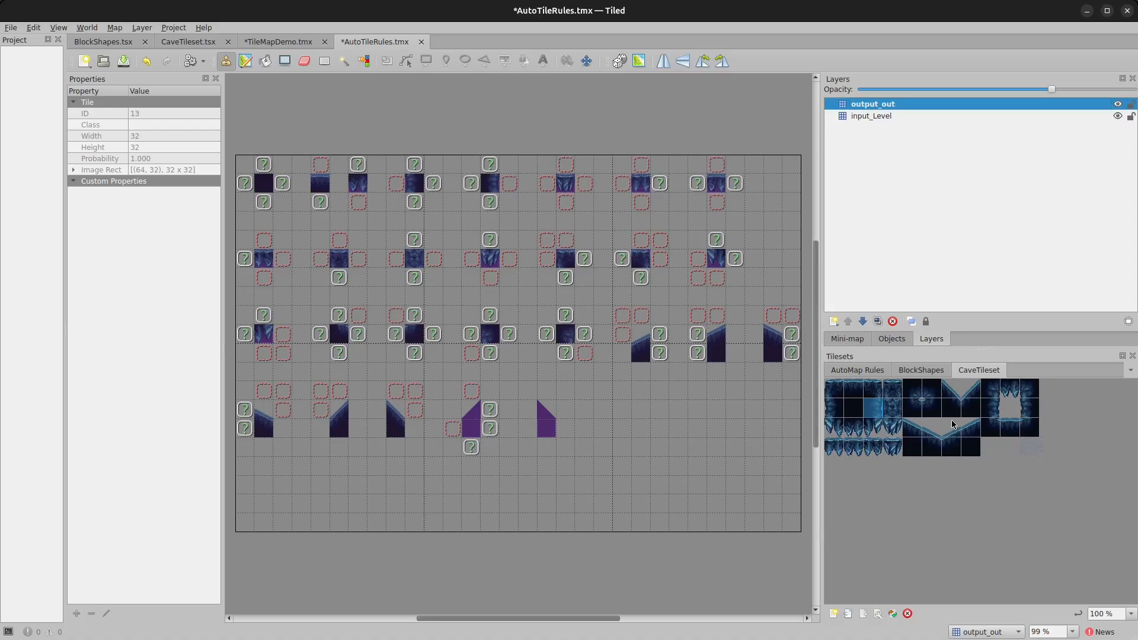
click(970, 390)
click(465, 415)
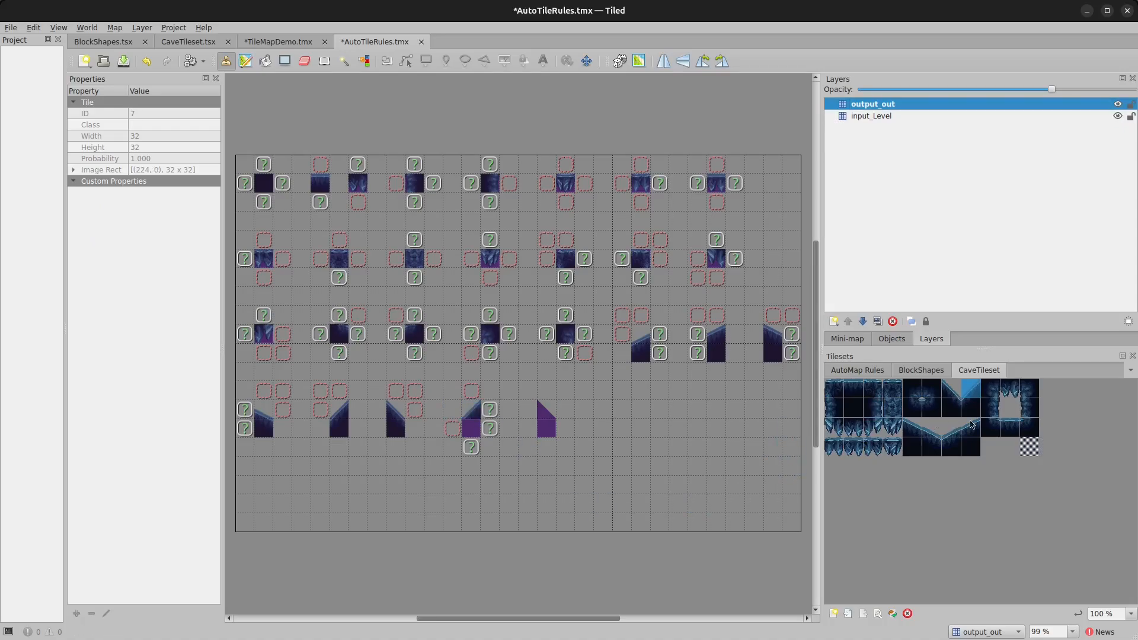
click(834, 407)
click(471, 428)
click(873, 408)
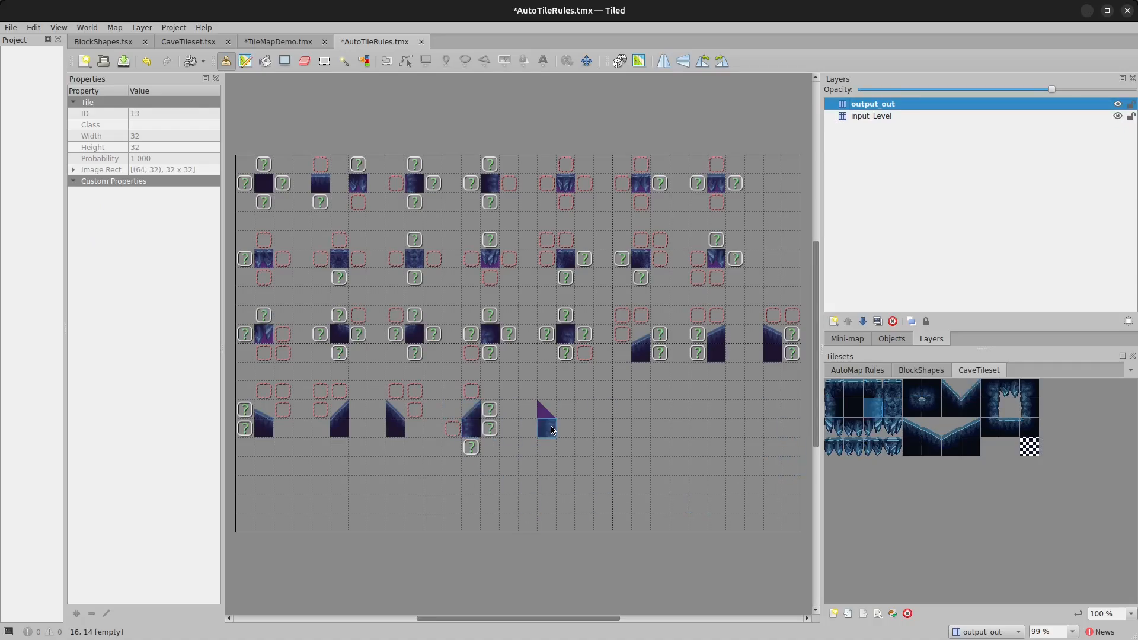
click(546, 428)
click(956, 393)
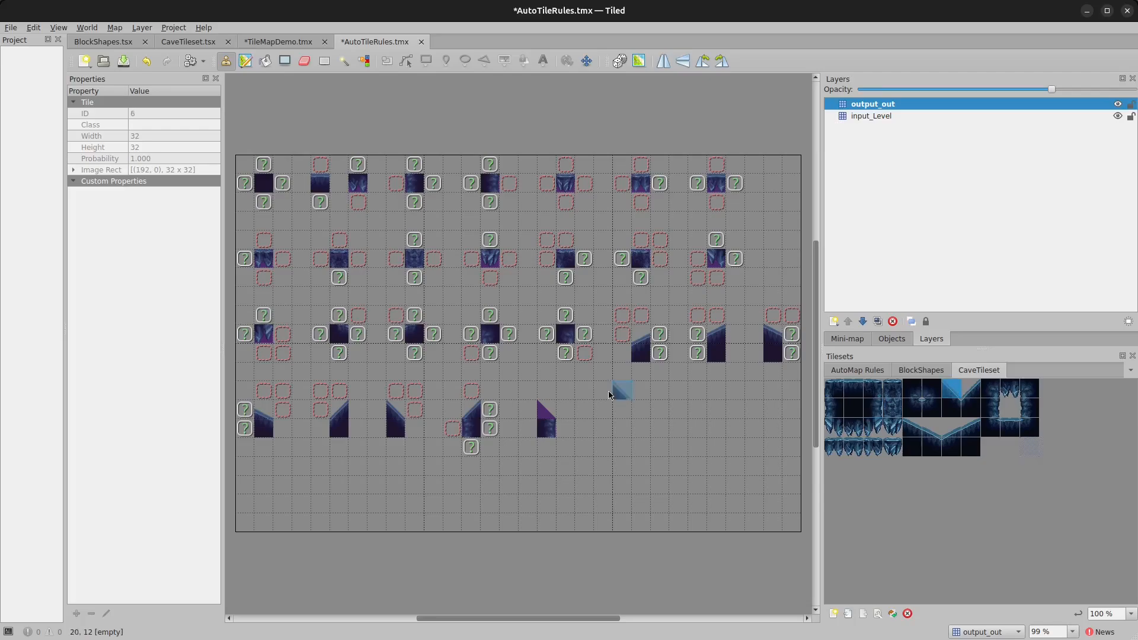
- On input_Level, add Empty tiles above the column 16 slope and right of its base, and NonEmpty tiles below it and at column 15, rows 13 and 14
click(864, 117)
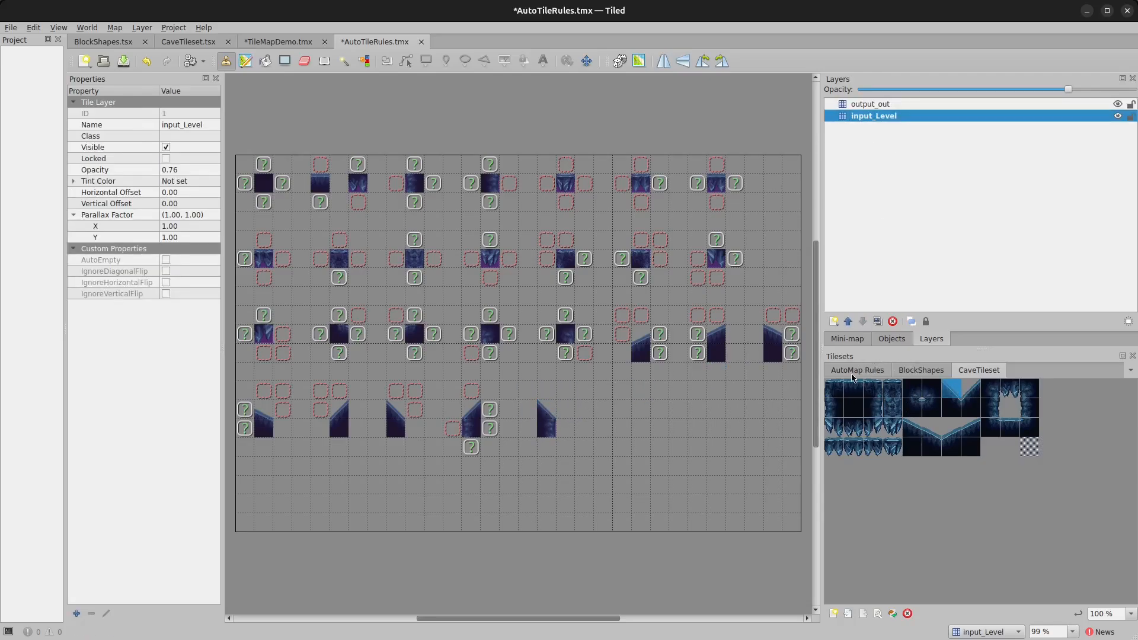
click(857, 371)
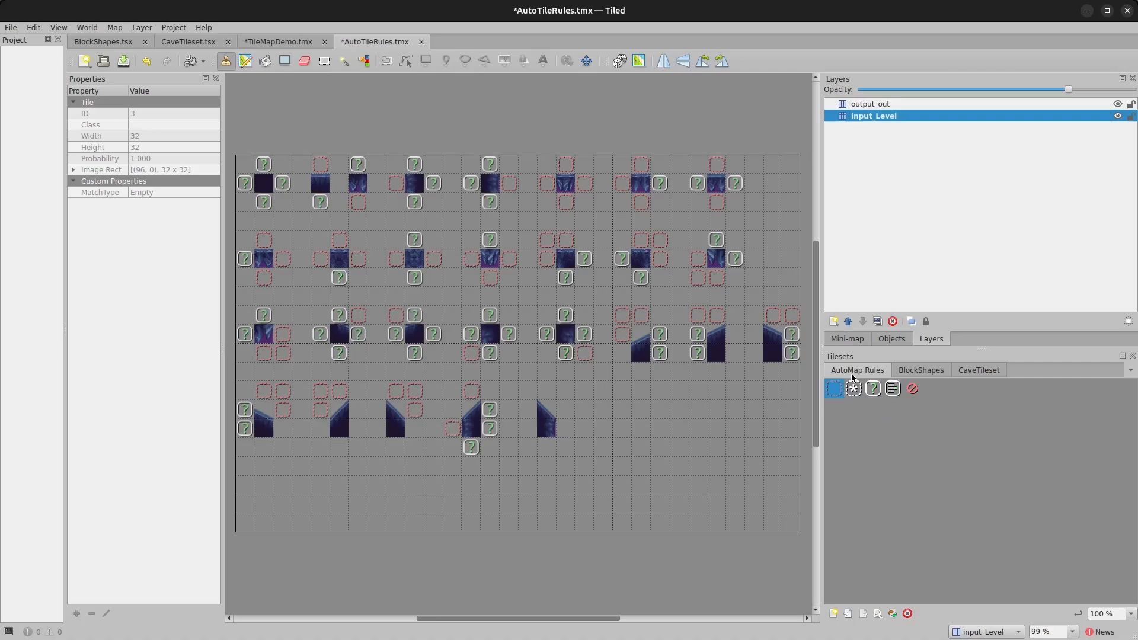
click(568, 428)
click(872, 389)
click(545, 446)
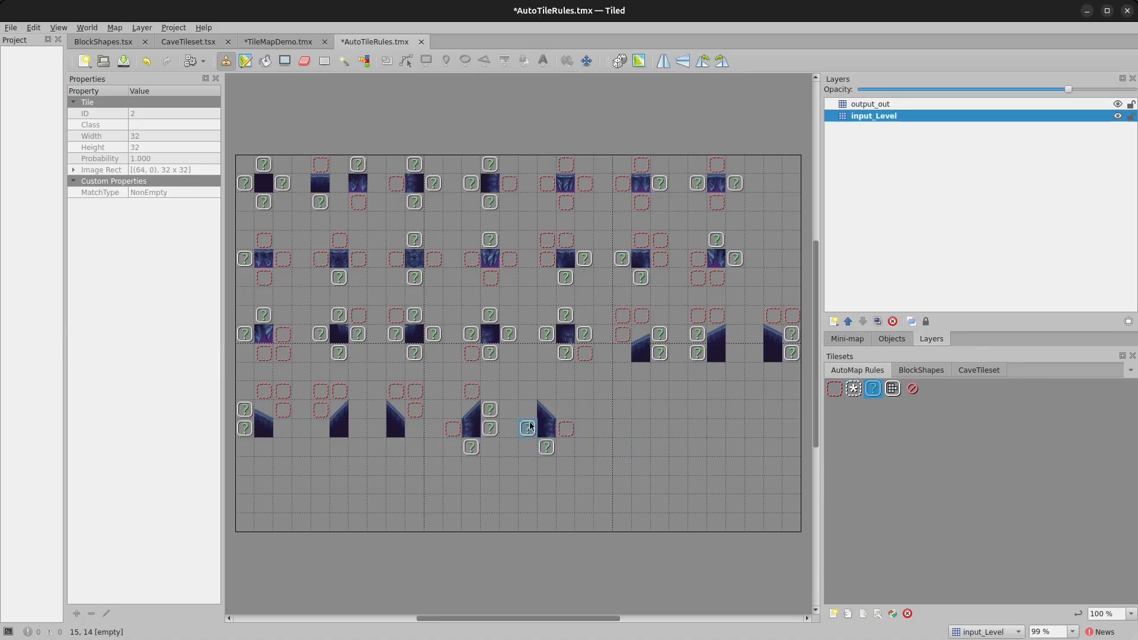
click(528, 424)
click(528, 409)
click(835, 389)
click(539, 396)
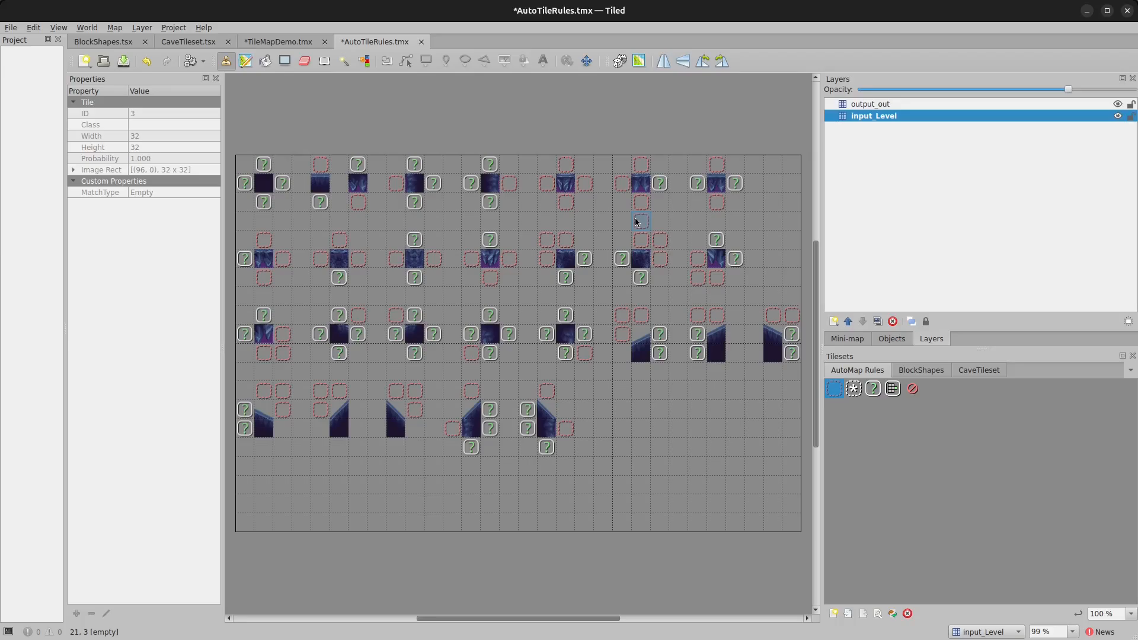
- Save AutoTileRules.tmx and bring up the TileMapDemo.tmx map around the unfinished gentle slope near its right edge
key(ctrl+s)
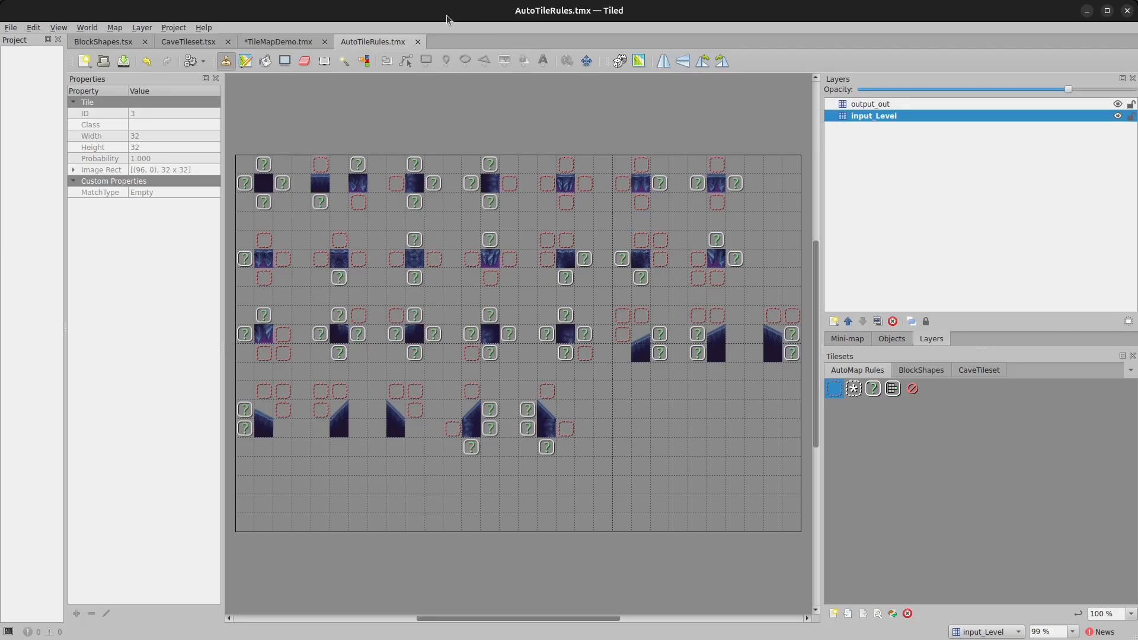
click(279, 43)
ctrl+scroll(595, 308, down, 3)
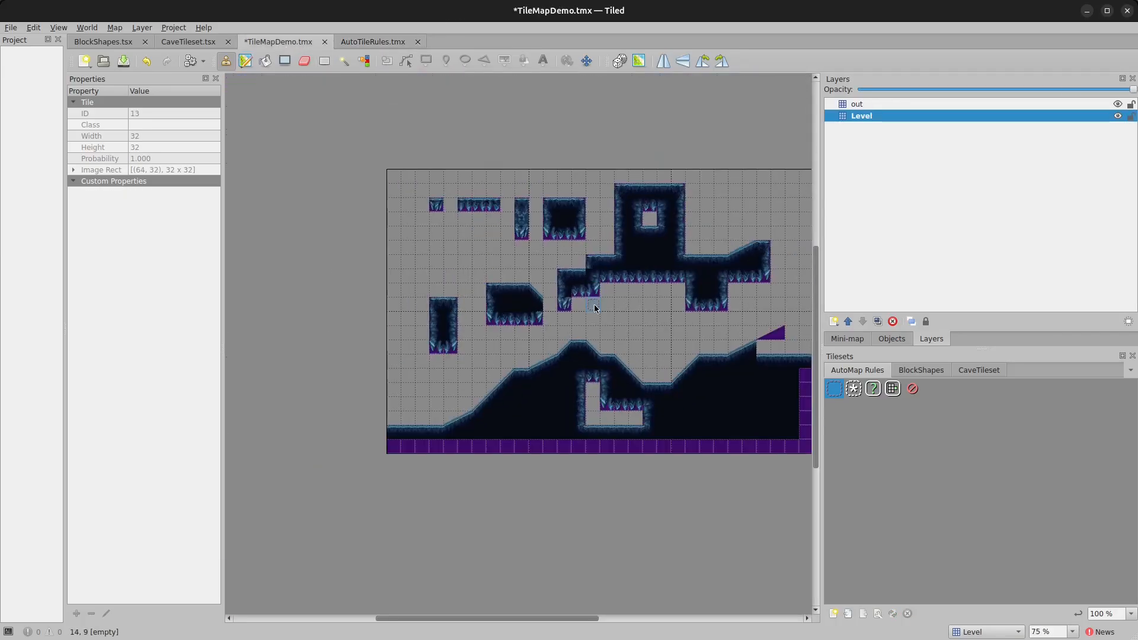
middle_drag(658, 312, 612, 326)
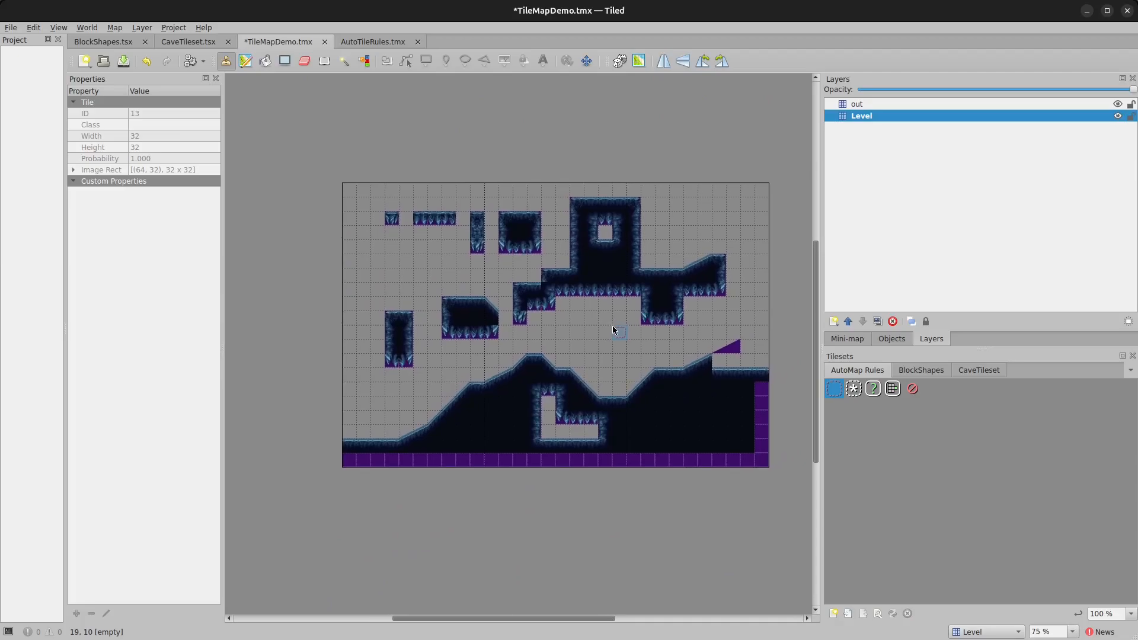
ctrl+scroll(613, 330, up, 1)
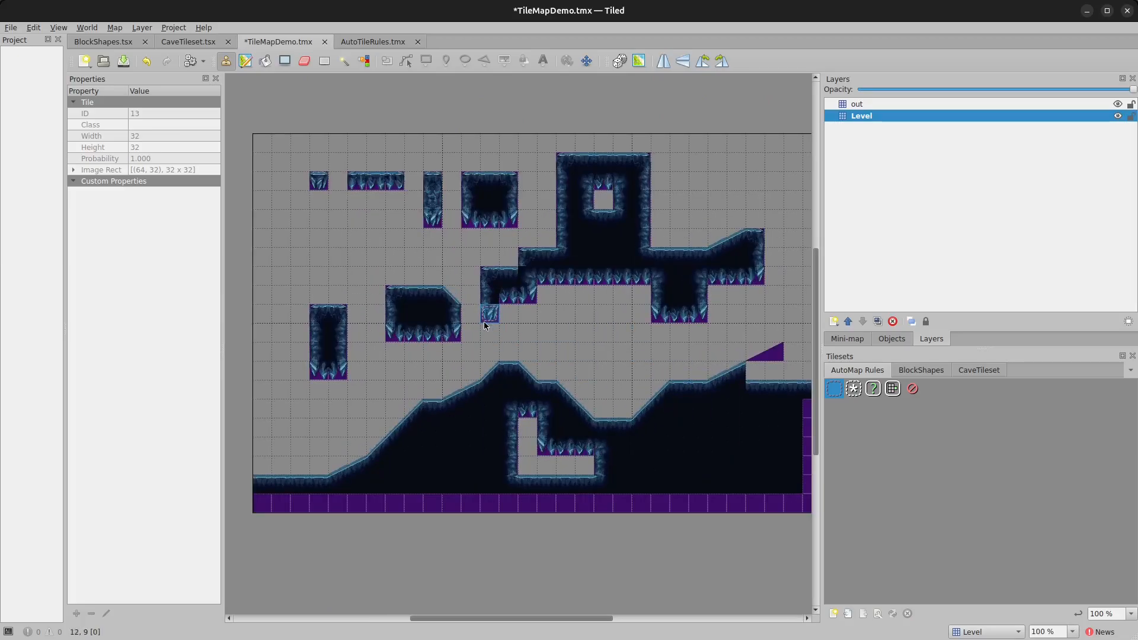
middle_drag(719, 330, 613, 338)
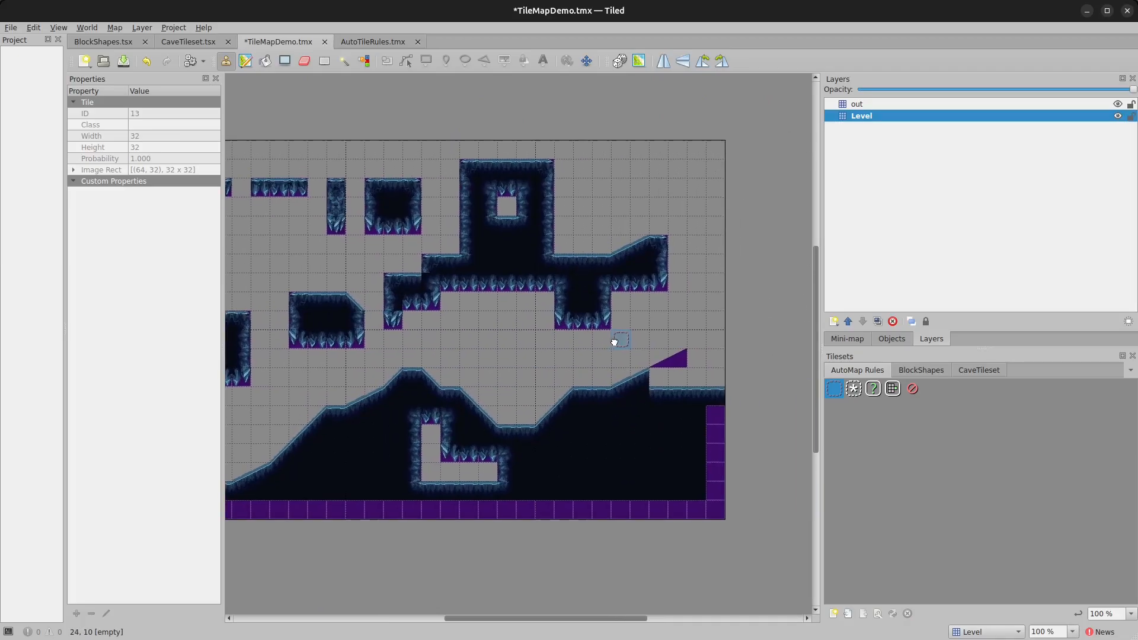
- On Level, fill solid blocks beneath the gentle slope and beside it up to the map's right edge, and run AutoMap
click(939, 370)
mouse_move(677, 377)
mouse_down()
mouse_move(658, 378)
mouse_move(715, 378)
mouse_move(718, 363)
mouse_up()
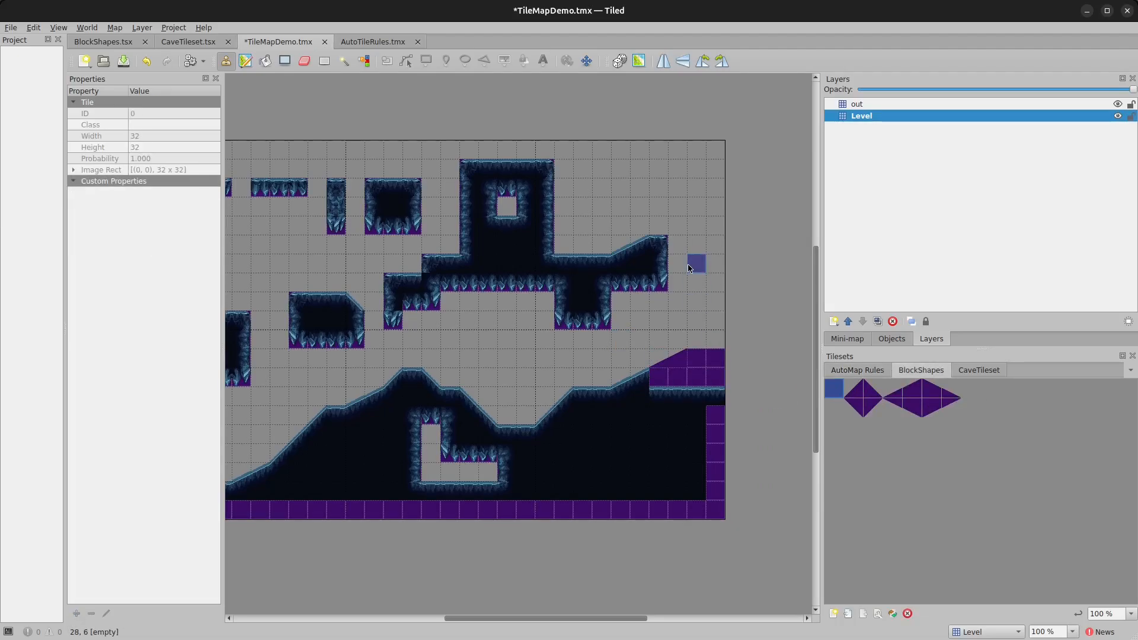
key(ctrl+m)
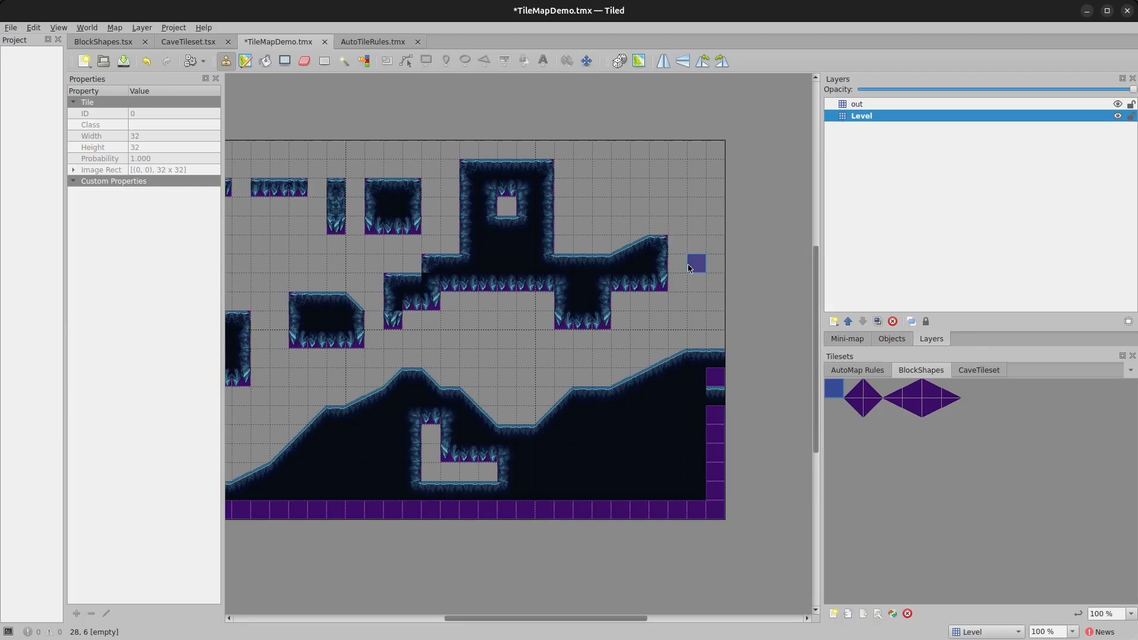
- Add a falling gentle slope at columns 8 and 9, row 7, with a solid block at column 7, automap it and inspect the result
middle_drag(511, 359, 600, 346)
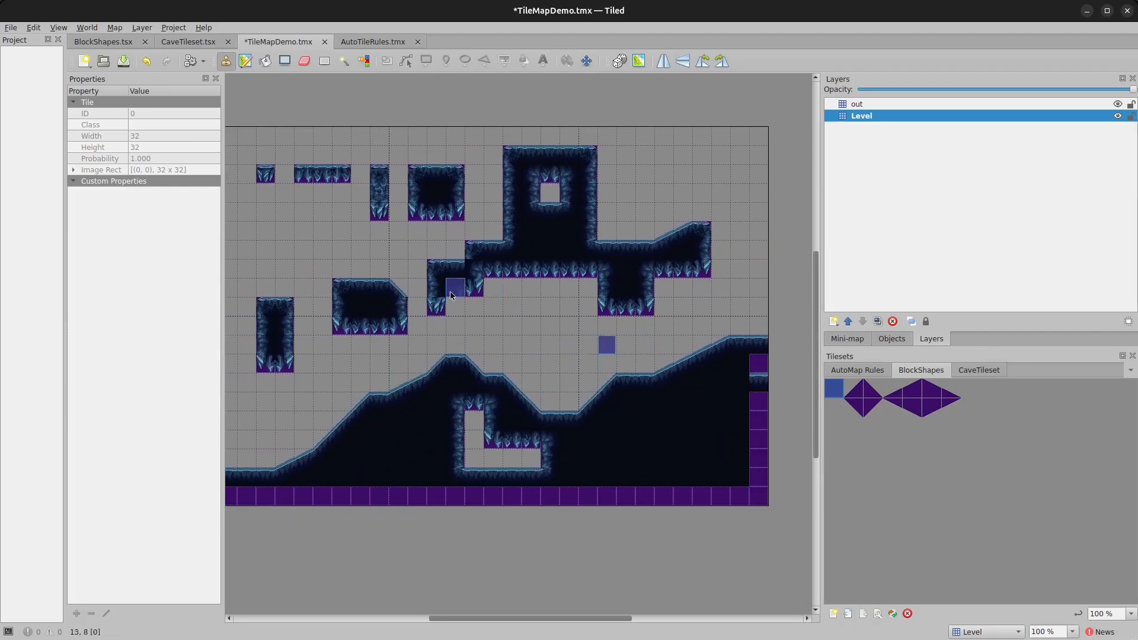
click(929, 389)
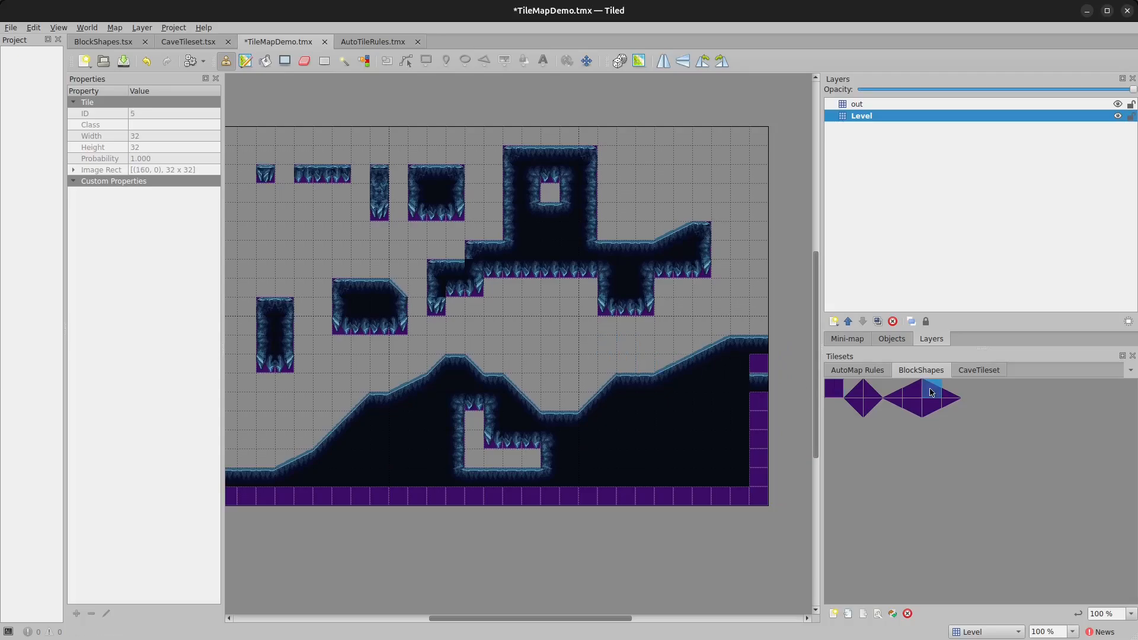
click(364, 276)
click(950, 389)
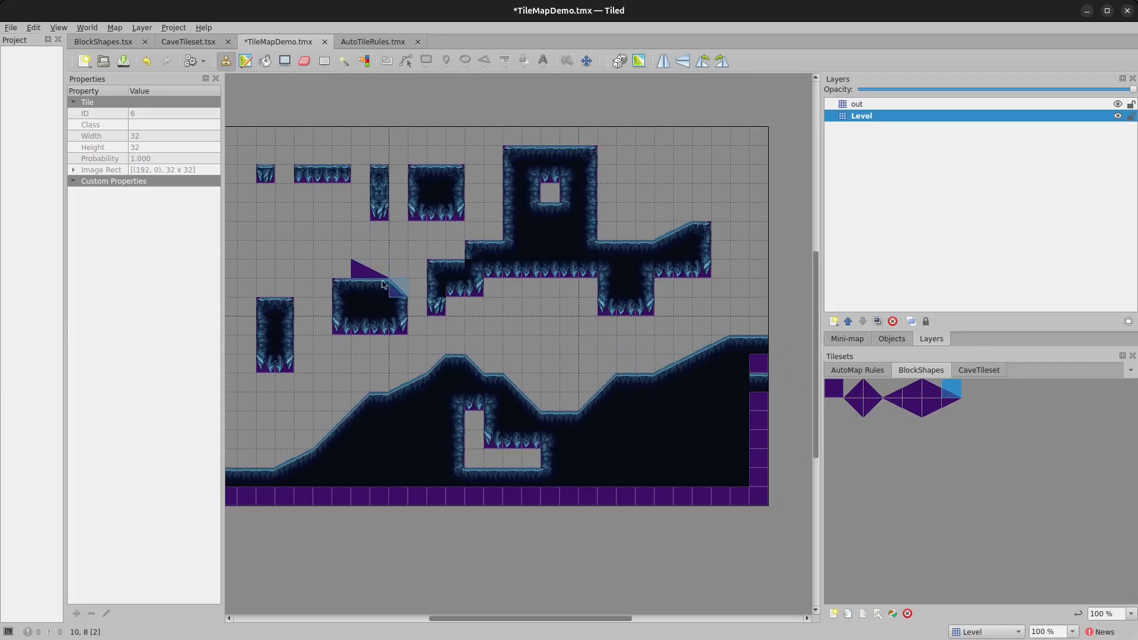
click(379, 269)
click(834, 388)
click(342, 268)
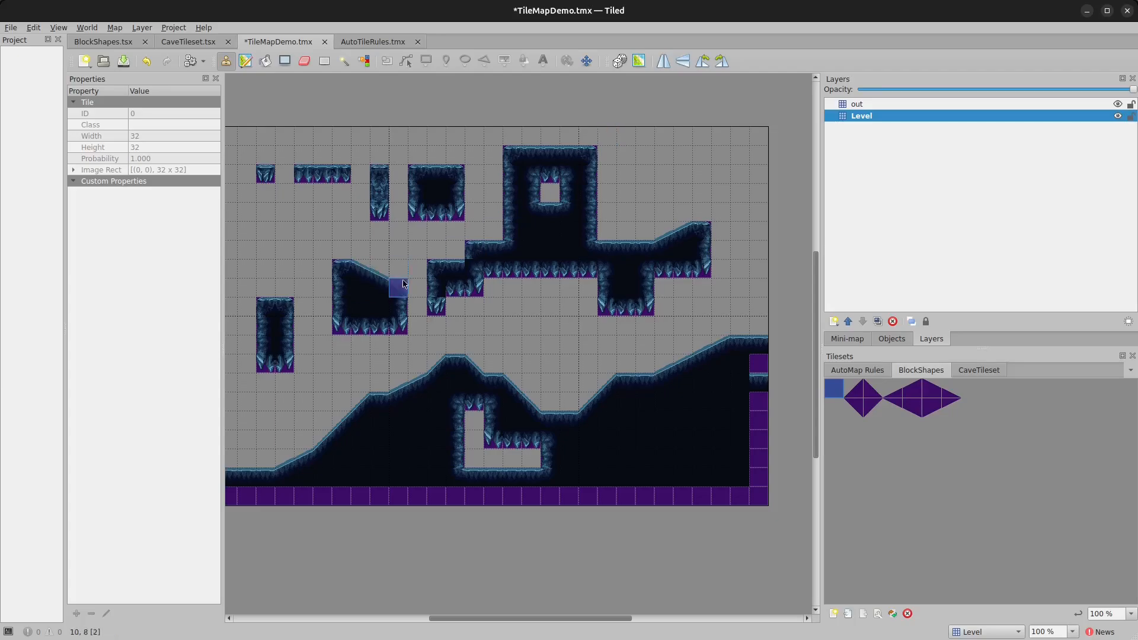
ctrl+scroll(385, 293, up, 3)
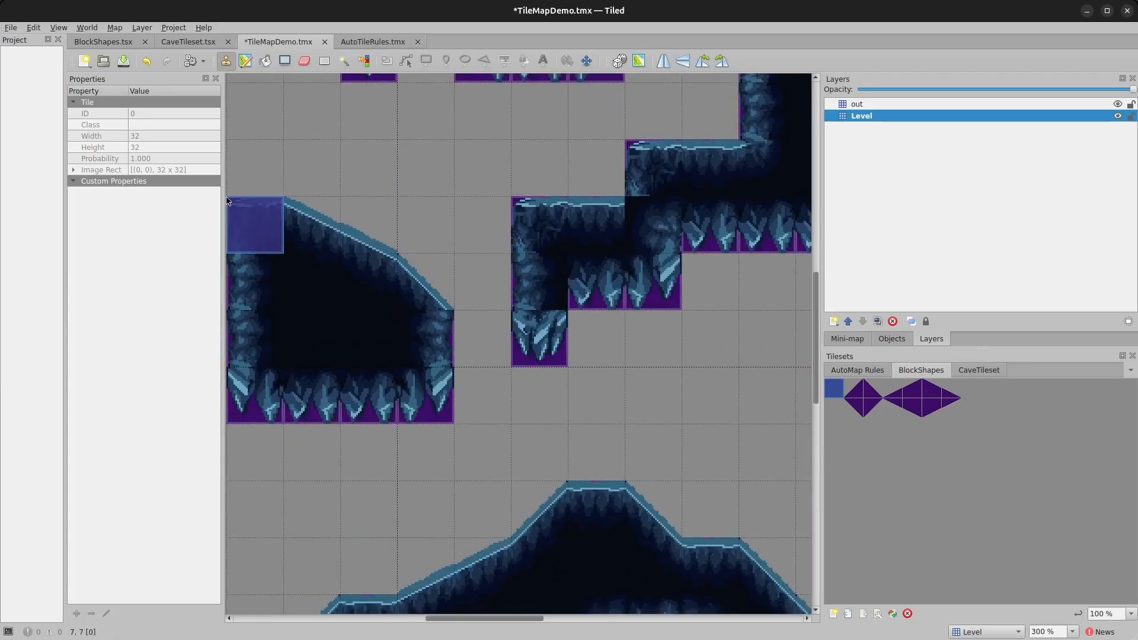
ctrl+scroll(507, 279, down, 3)
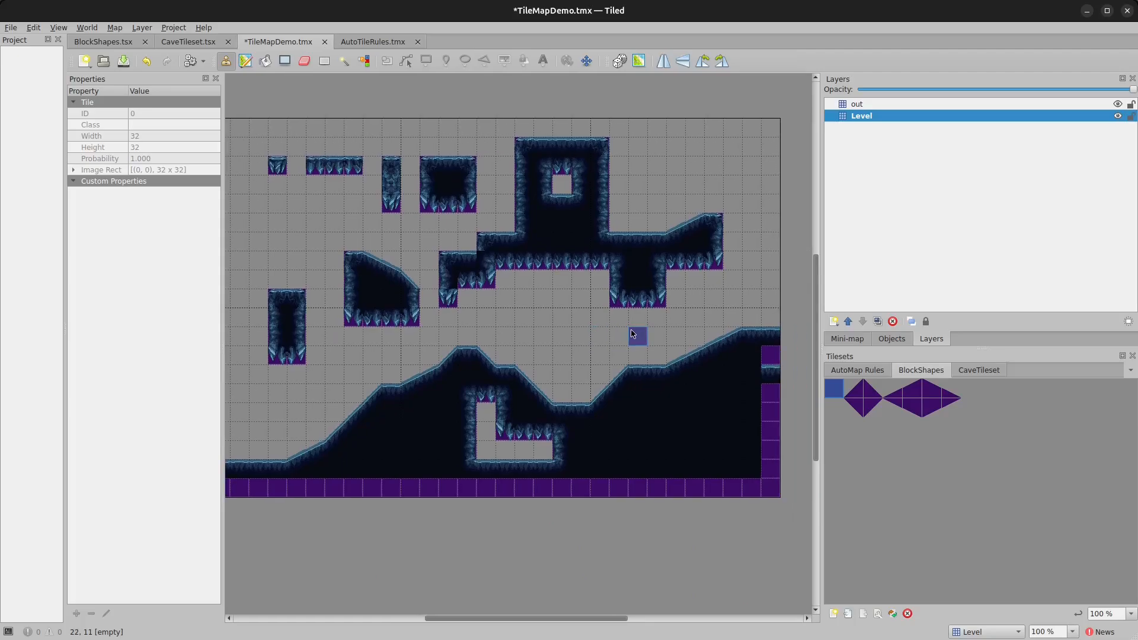
ctrl+scroll(635, 331, down, 2)
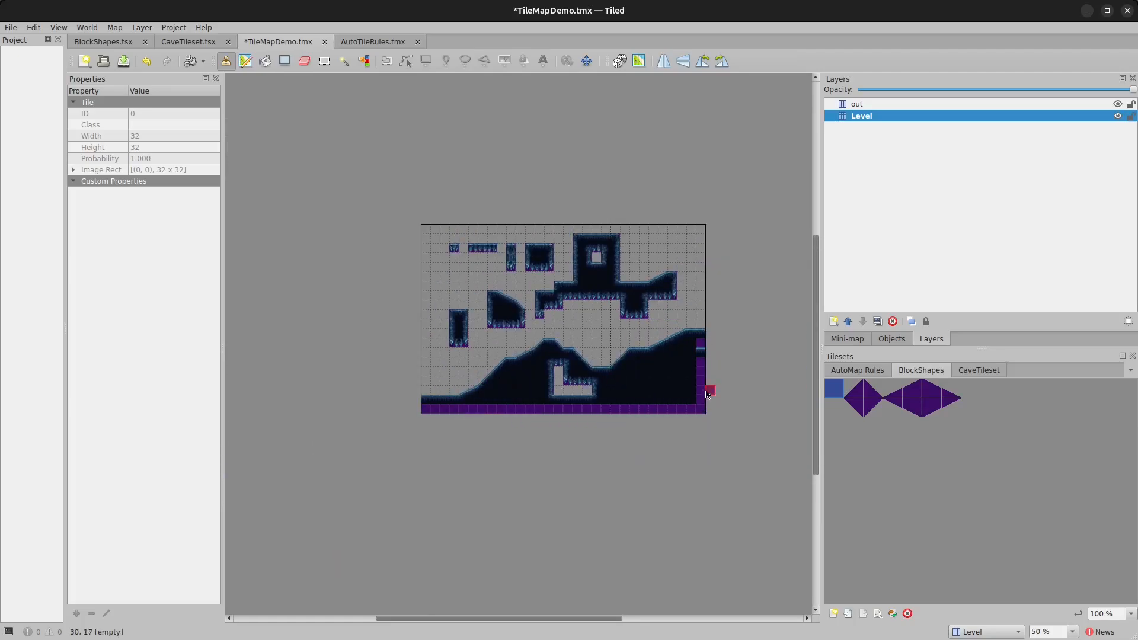
ctrl+scroll(705, 401, up, 1)
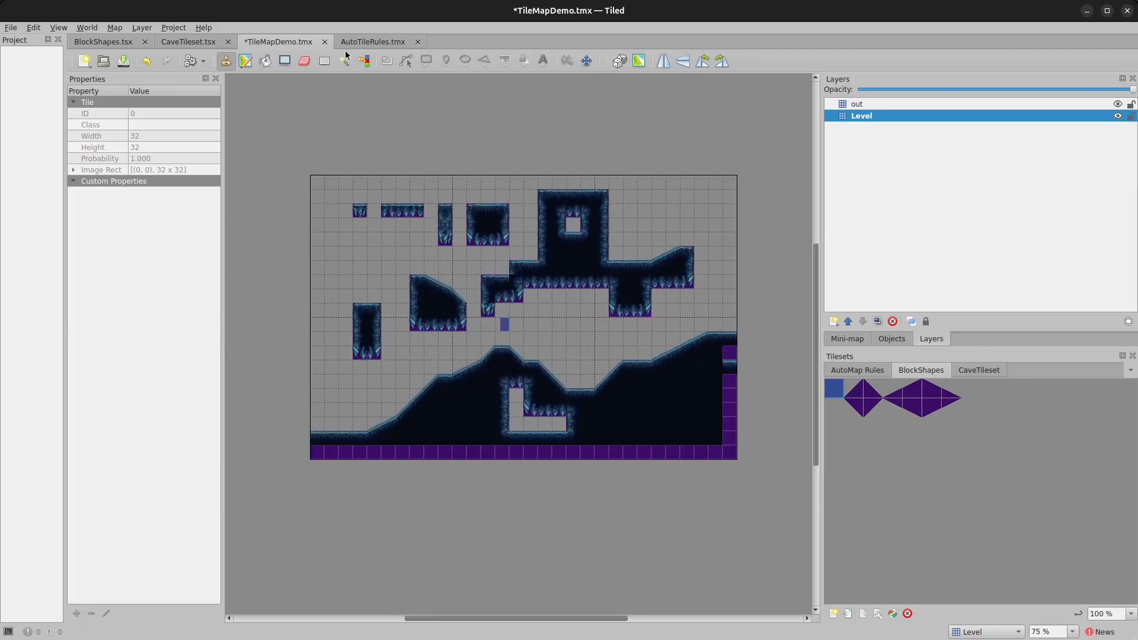
- In AutoTileRules.tmx, erase the four NonEmpty tiles around the centre tile rule at column 1, row 1, on input_Level
click(362, 43)
click(876, 116)
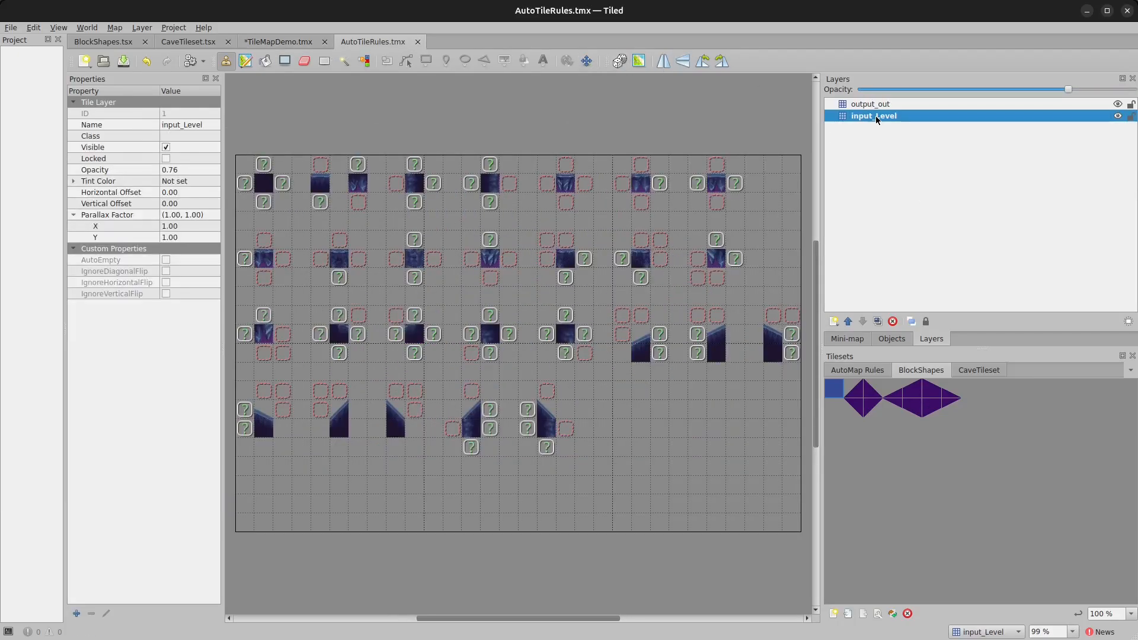
click(858, 370)
key(e)
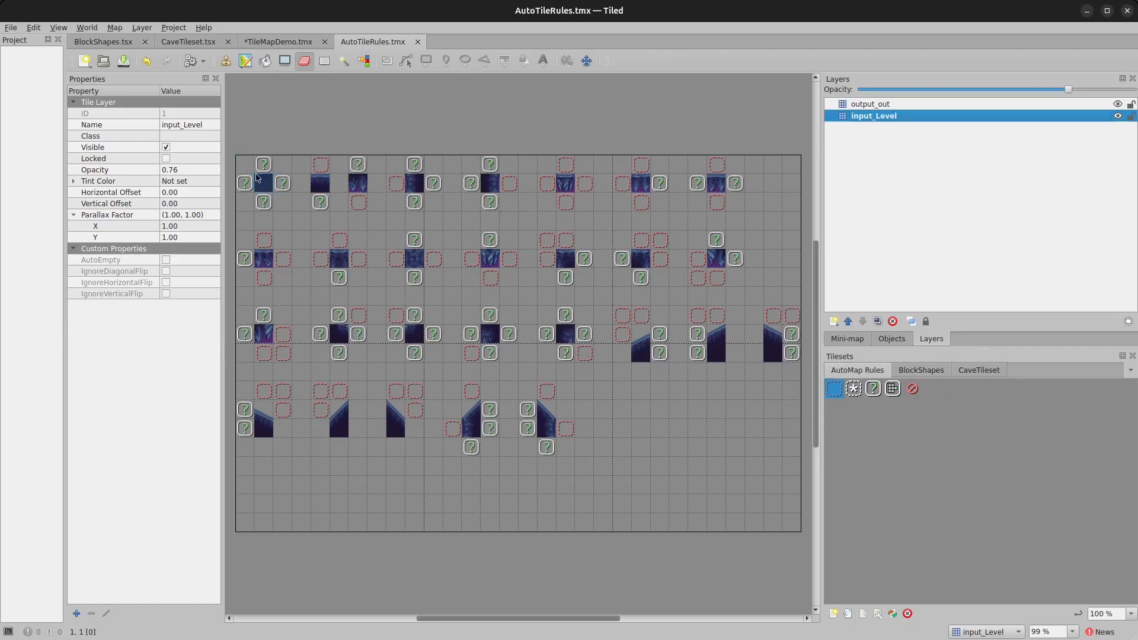
mouse_move(264, 164)
mouse_down()
mouse_move(244, 183)
mouse_move(263, 202)
mouse_up()
click(277, 191)
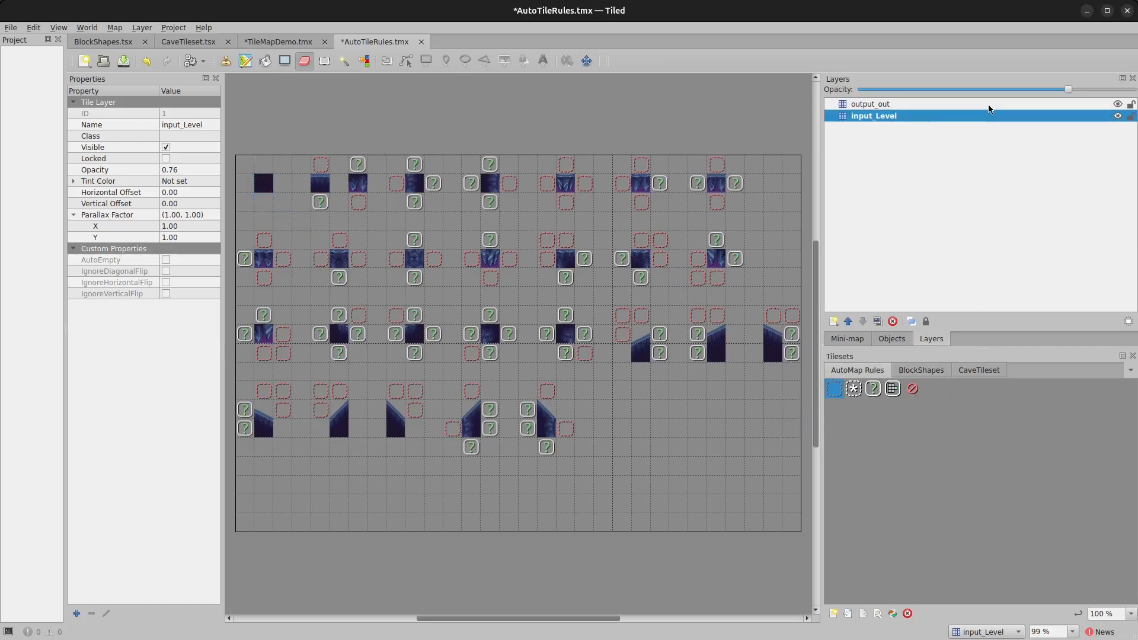
- Read the Ignore tile's description in the Tiled automapping manual, and place Ignore tiles on all four sides of the centre tile on output_out
click(882, 106)
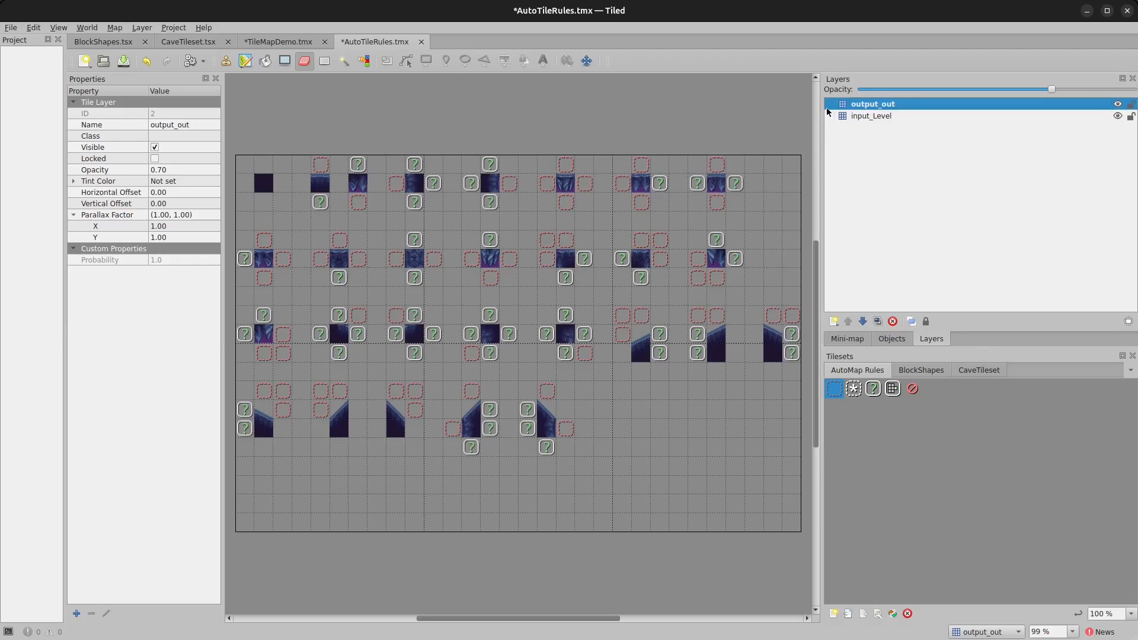
click(852, 391)
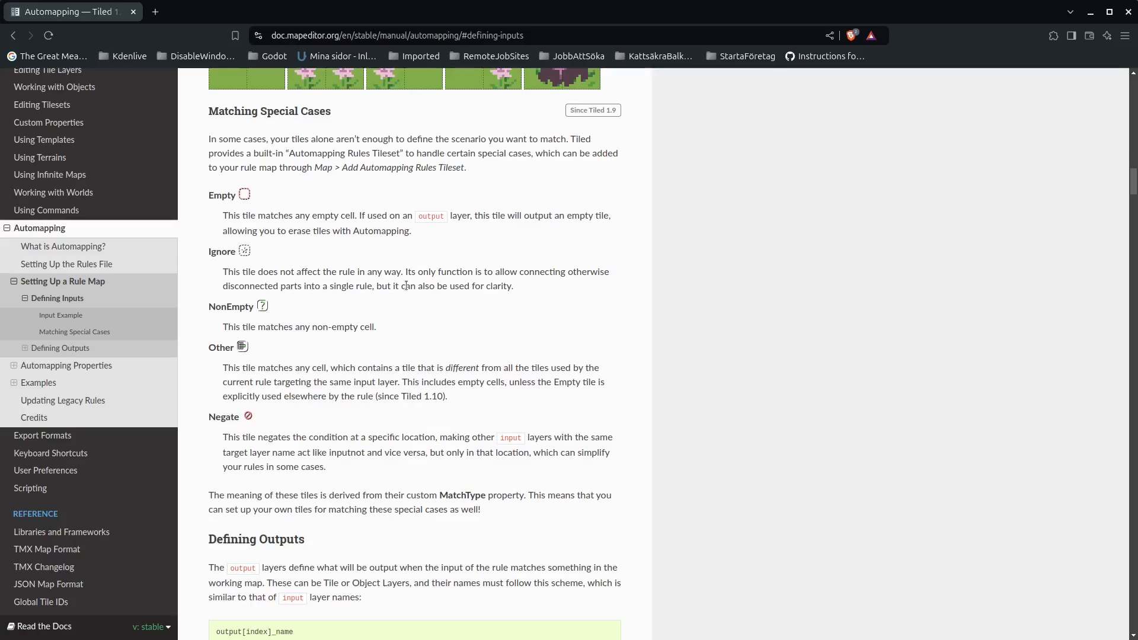
triple_click(514, 286)
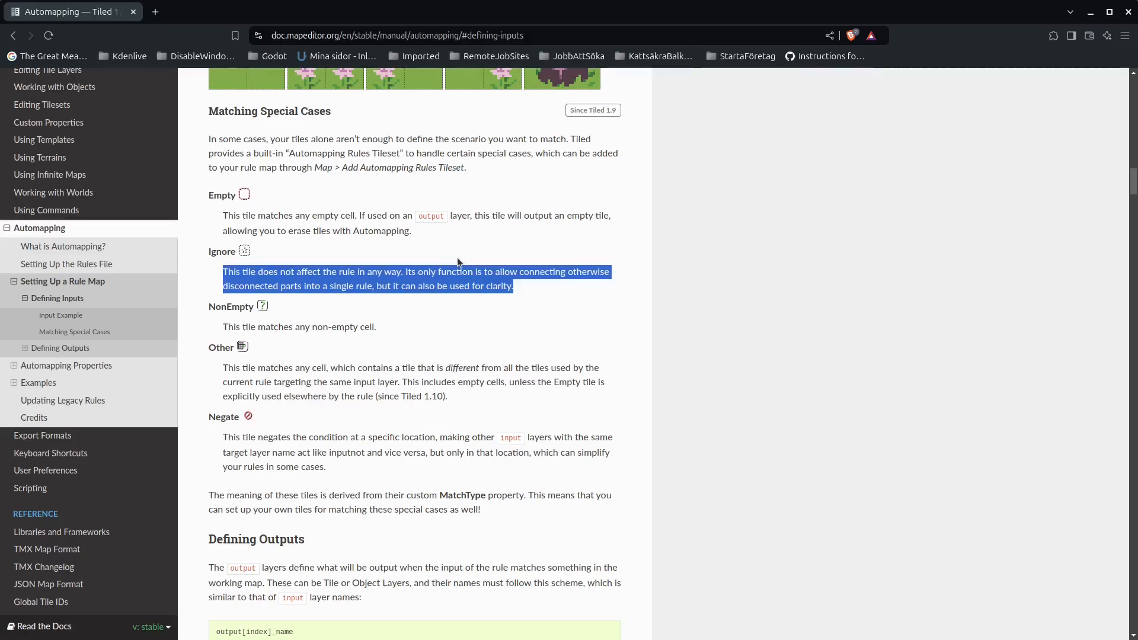
key(alt+Tab)
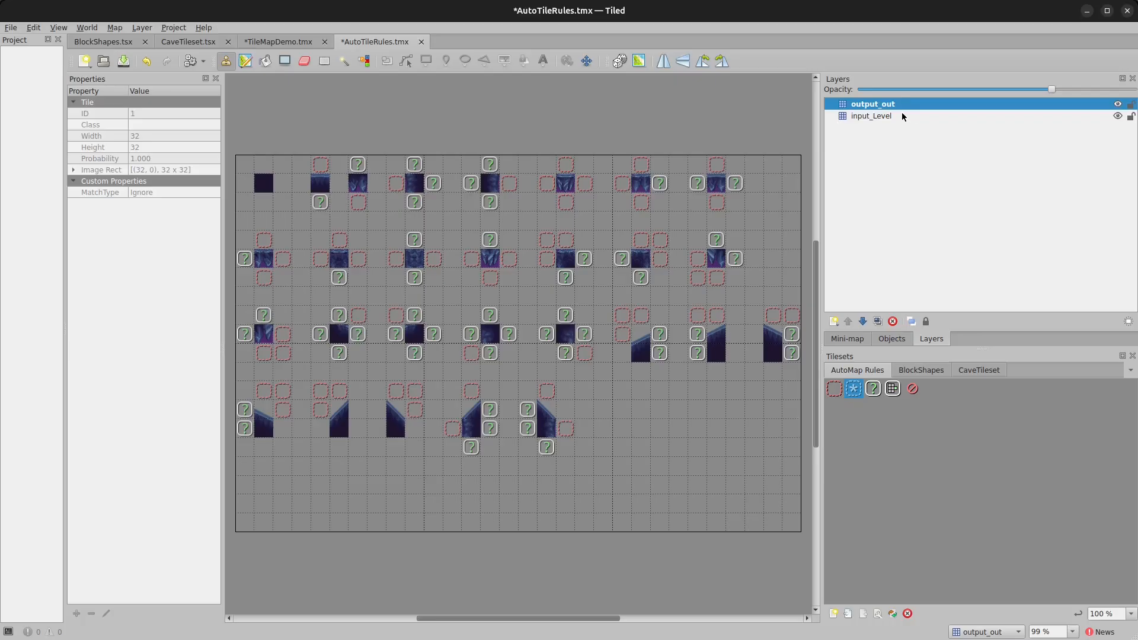
click(263, 164)
click(264, 202)
click(246, 184)
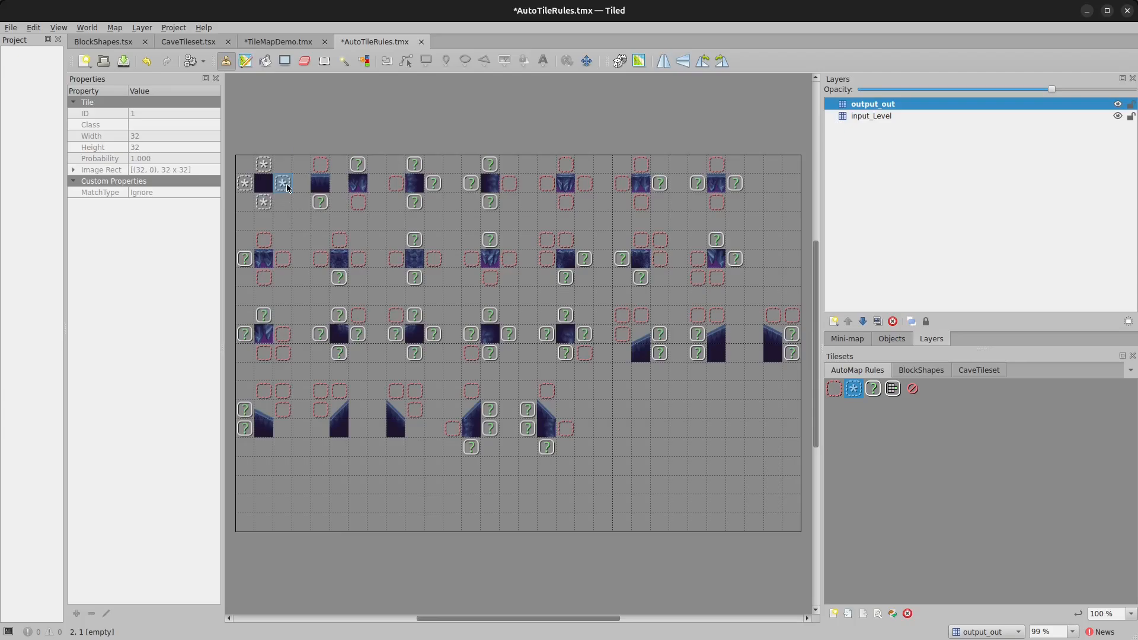
- Save the rules and run AutoMap on TileMapDemo.tmx, comparing the filled map with the revised centre tile rule
key(ctrl+s)
click(266, 42)
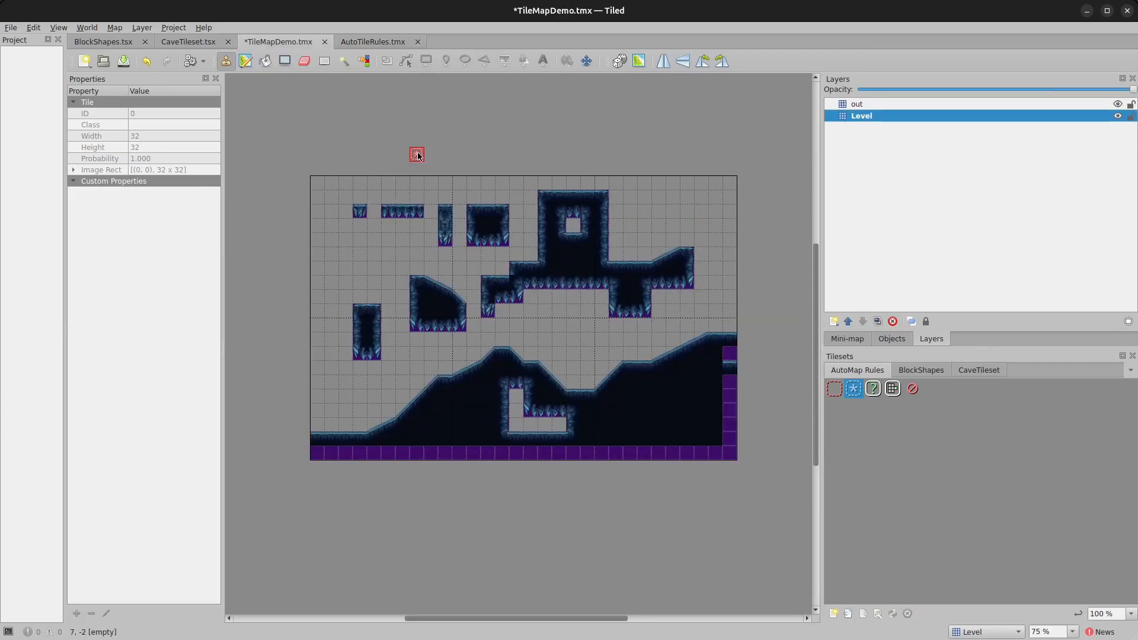
key(ctrl+m)
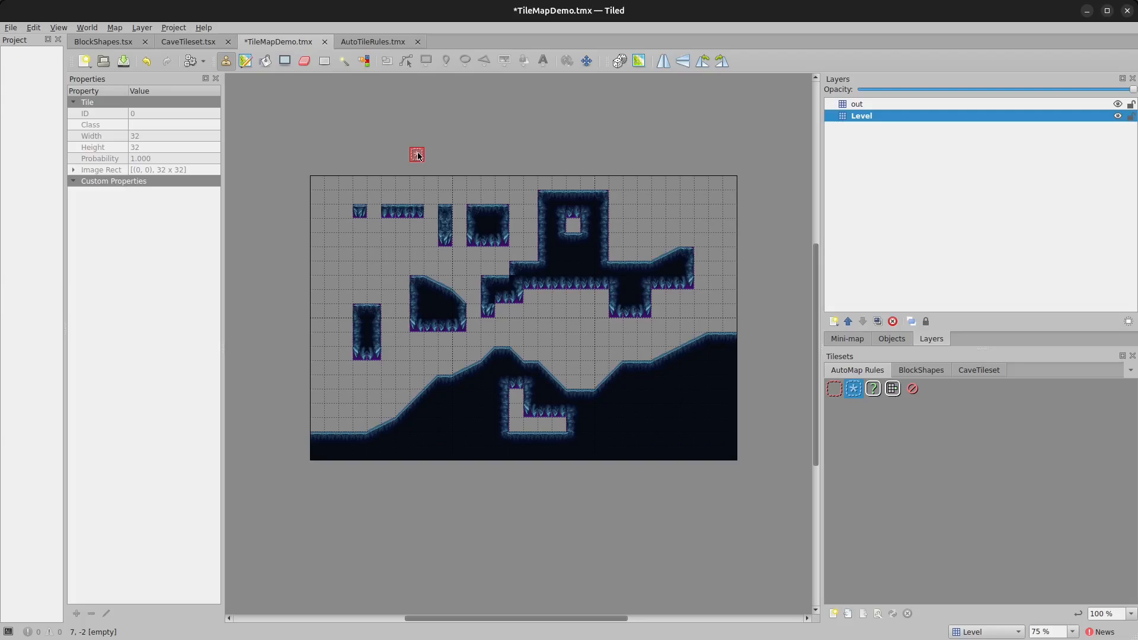
click(373, 42)
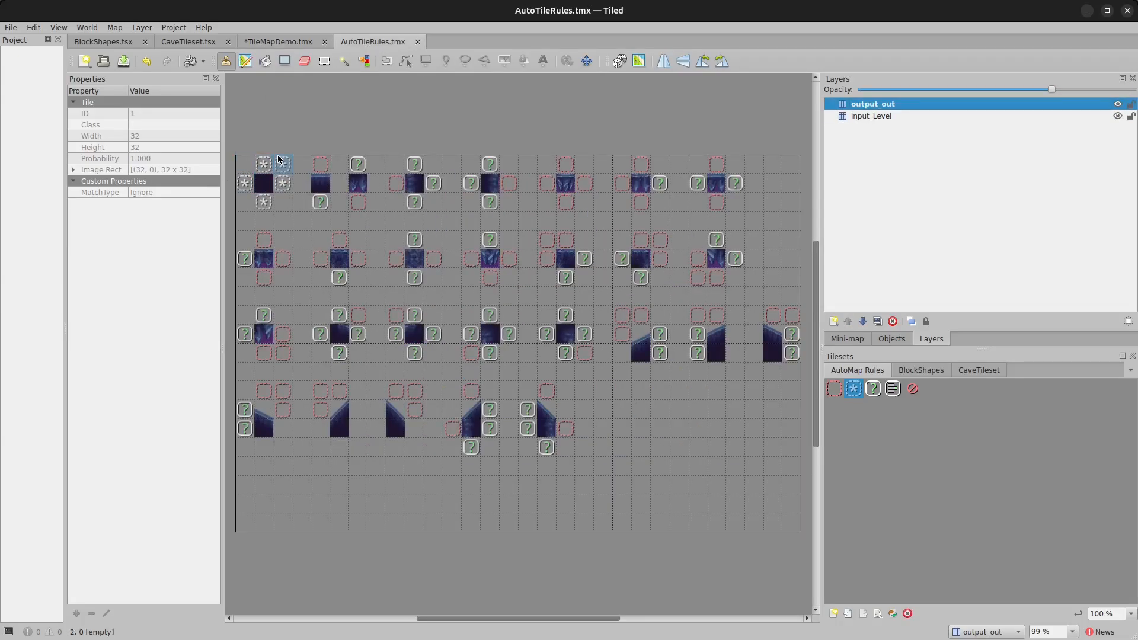
key(ctrl+shift+Tab)
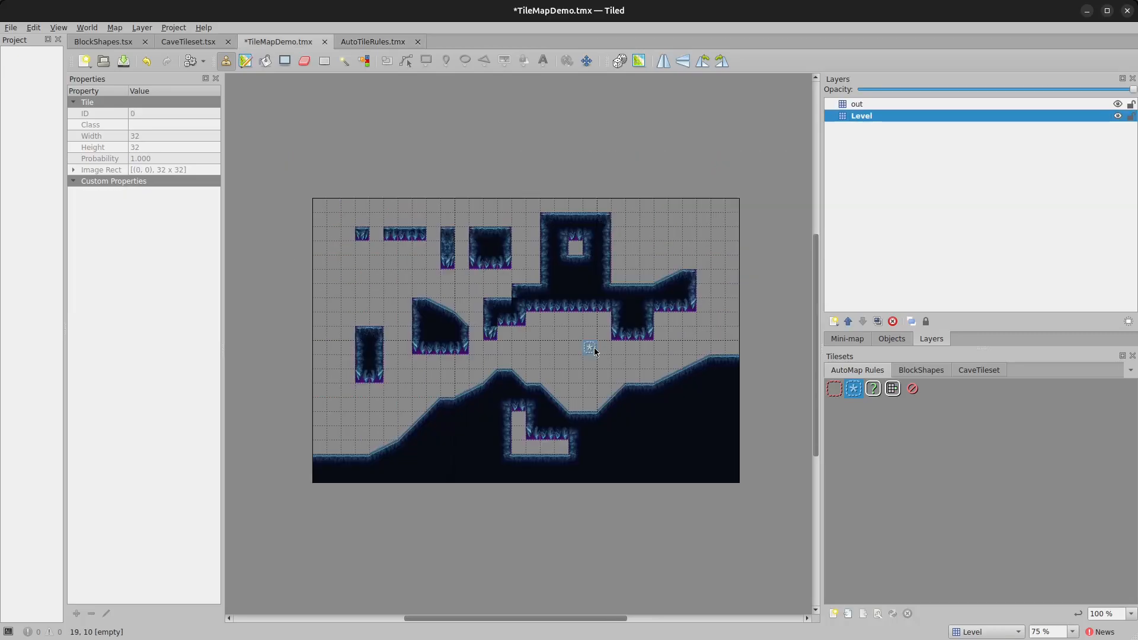